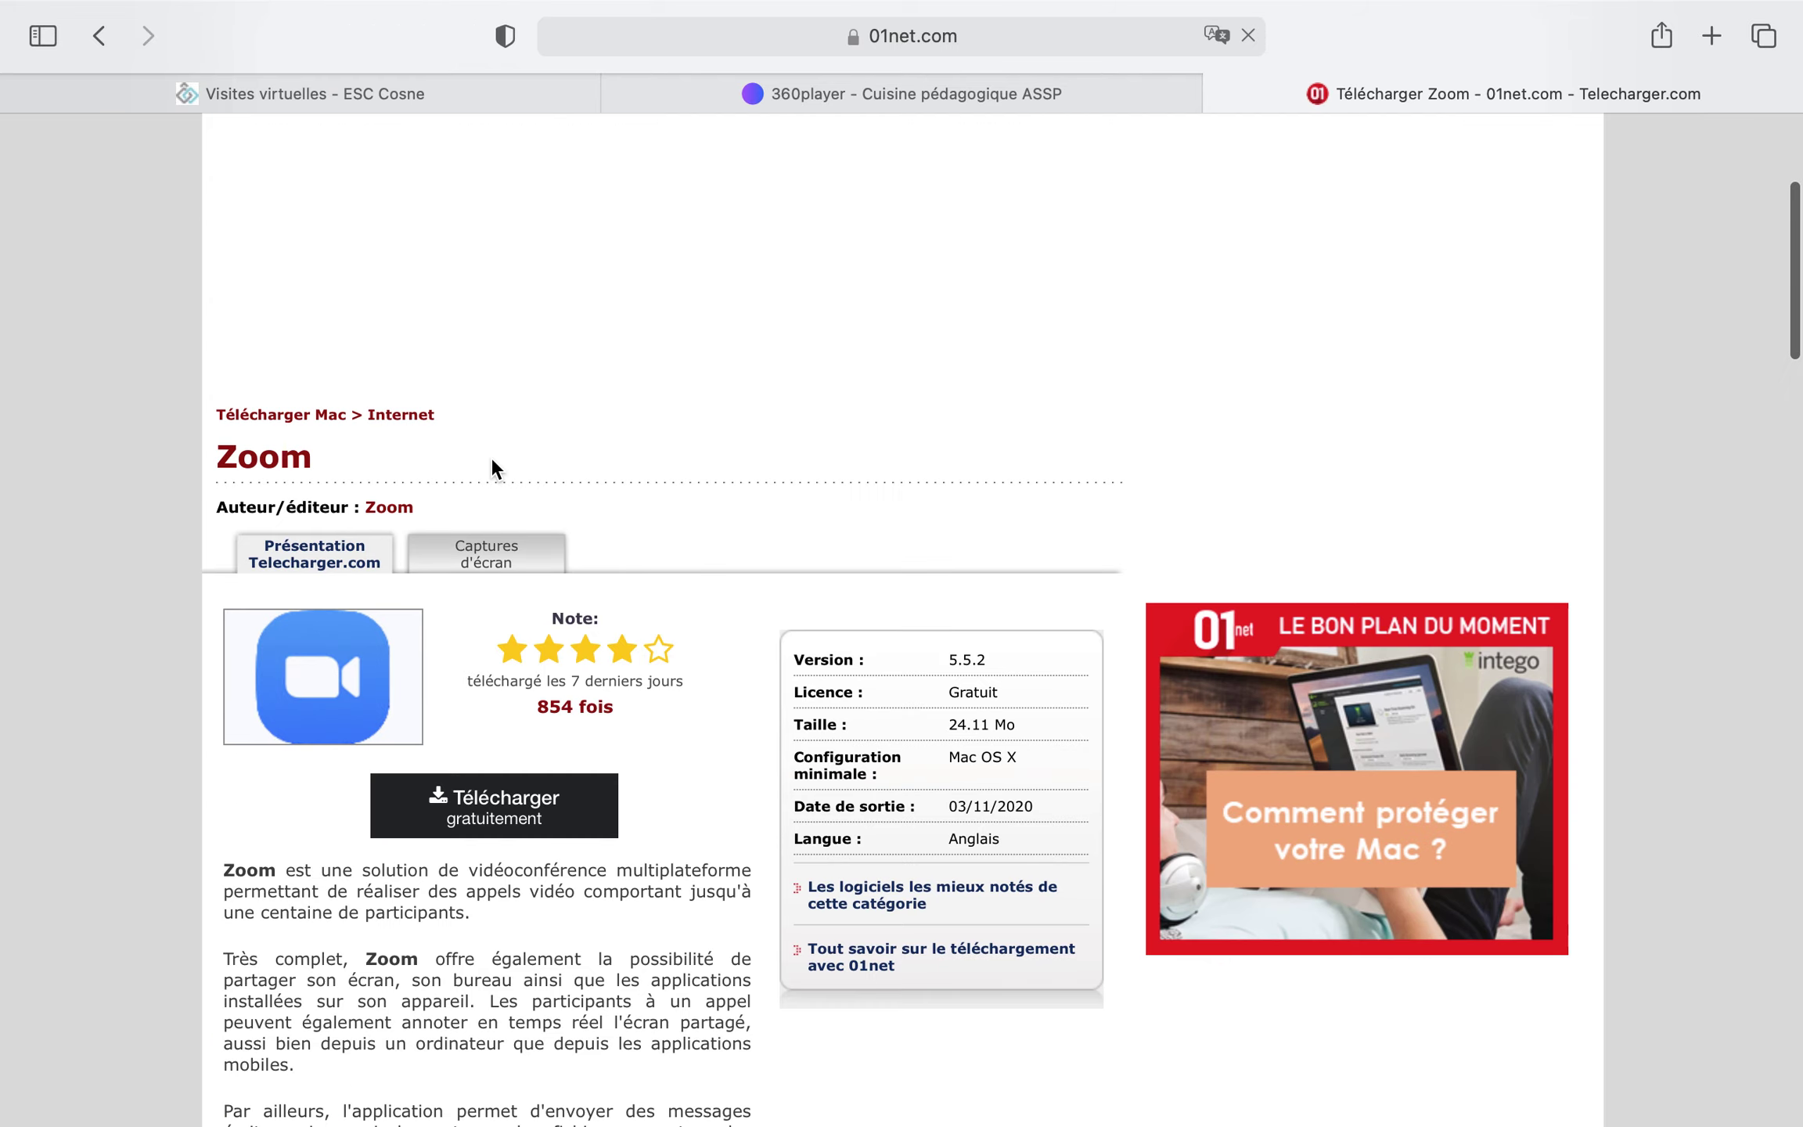
# Download Zoom.pkg (25,2 Mo) from the 01net page and follow its progress in Safari's downloads
pyautogui.click(467, 822)
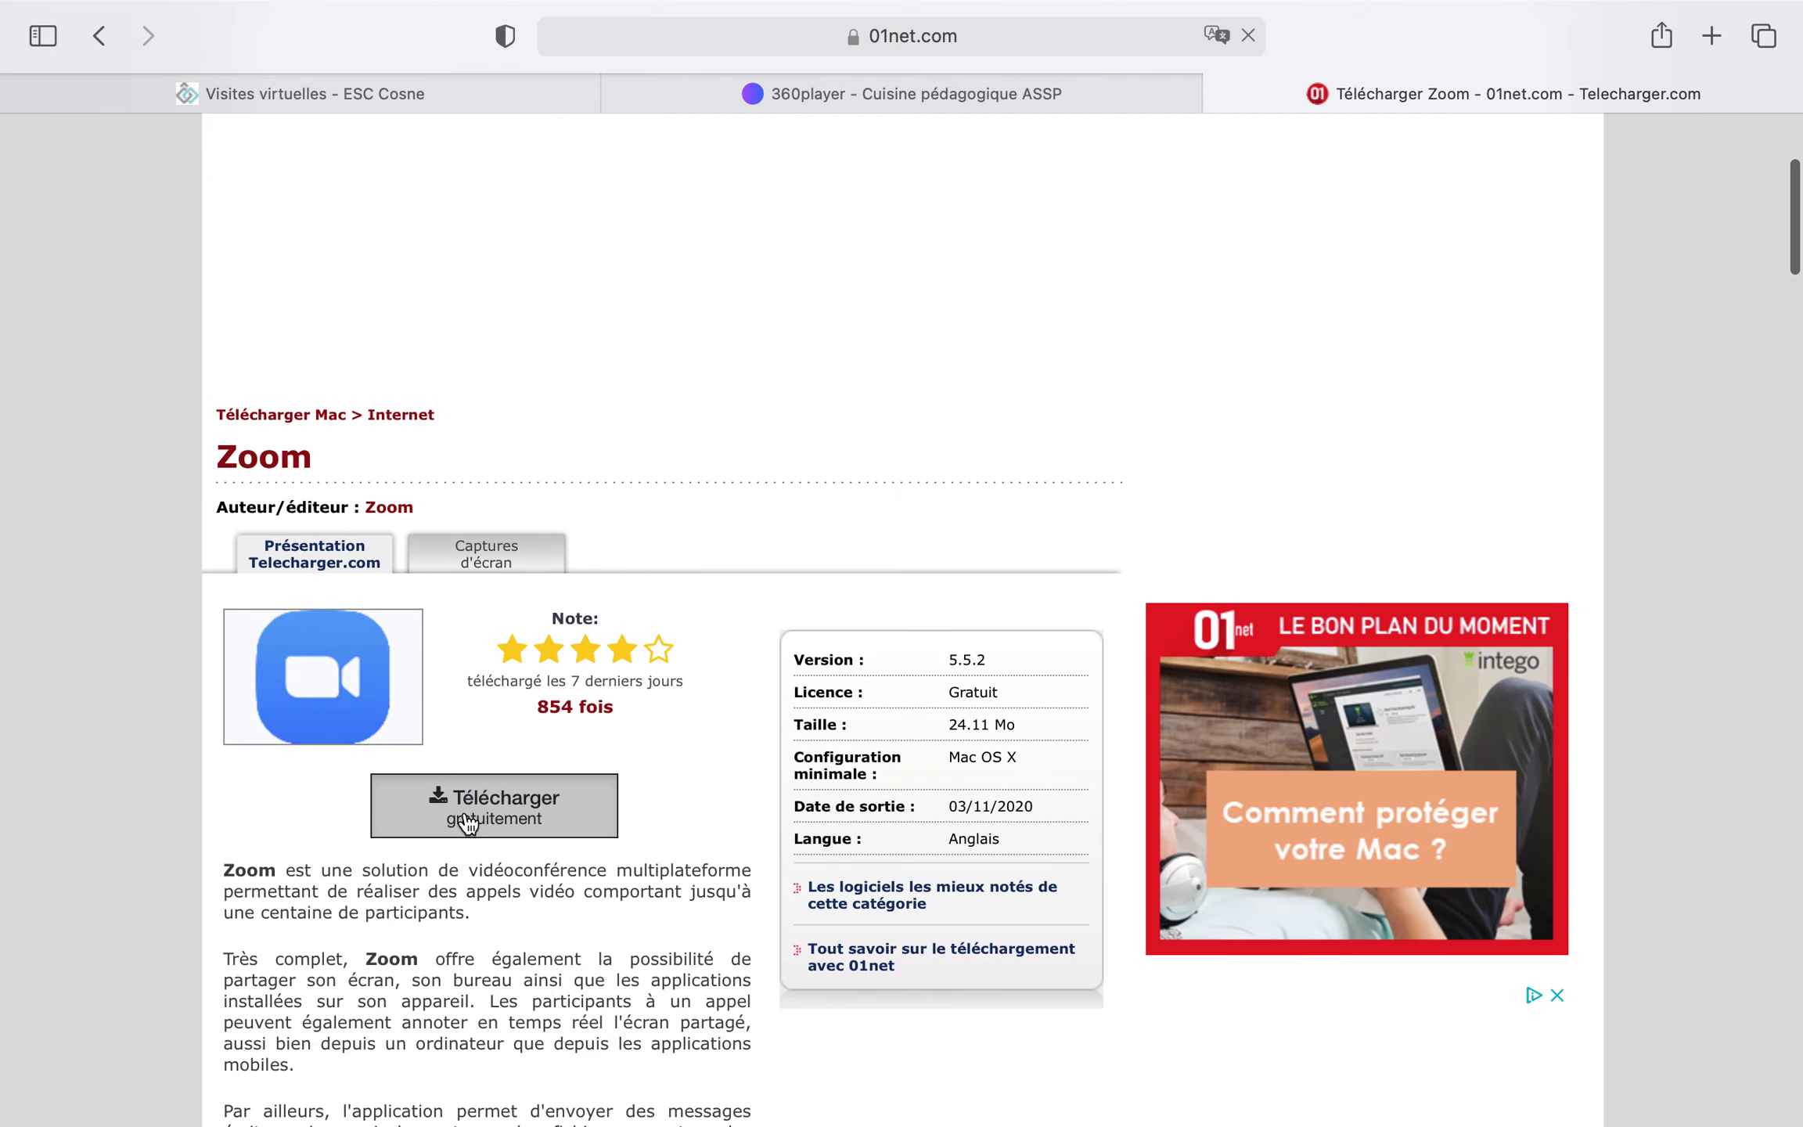
pyautogui.click(1325, 219)
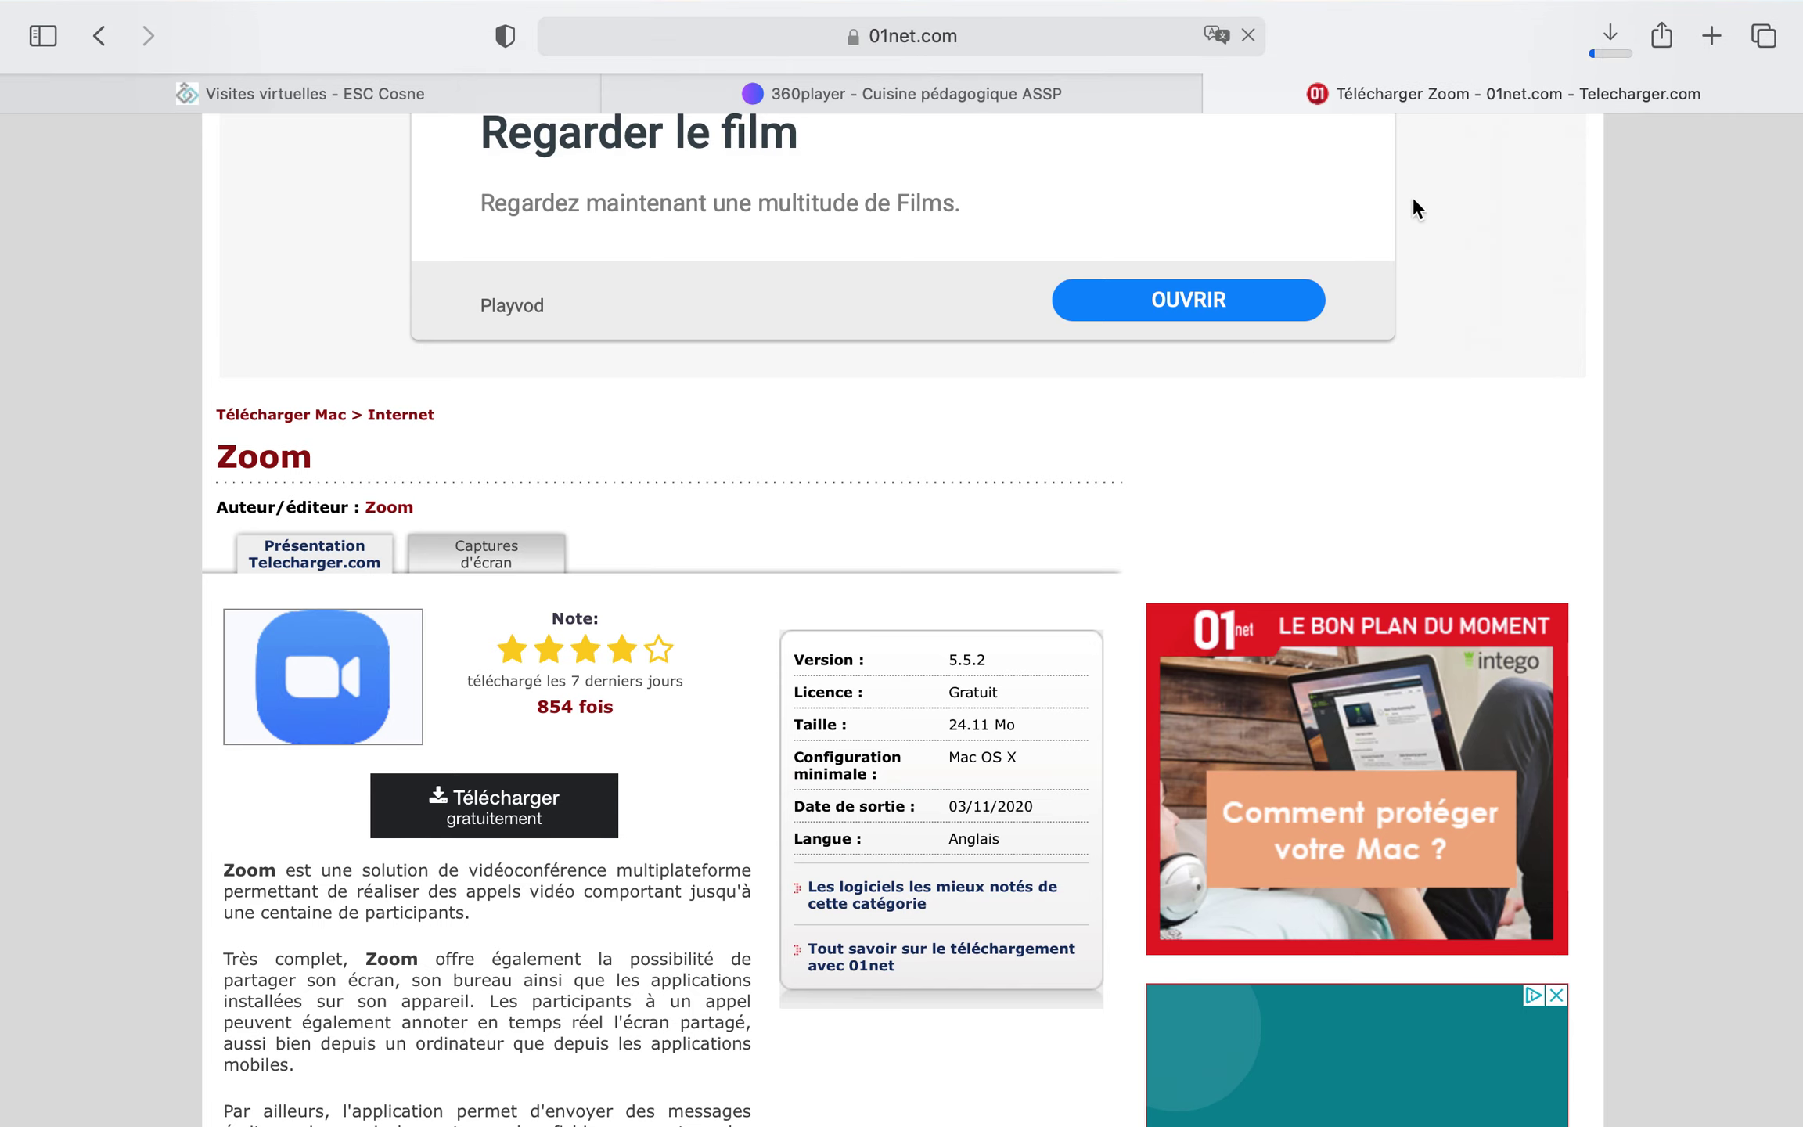
pyautogui.click(1612, 41)
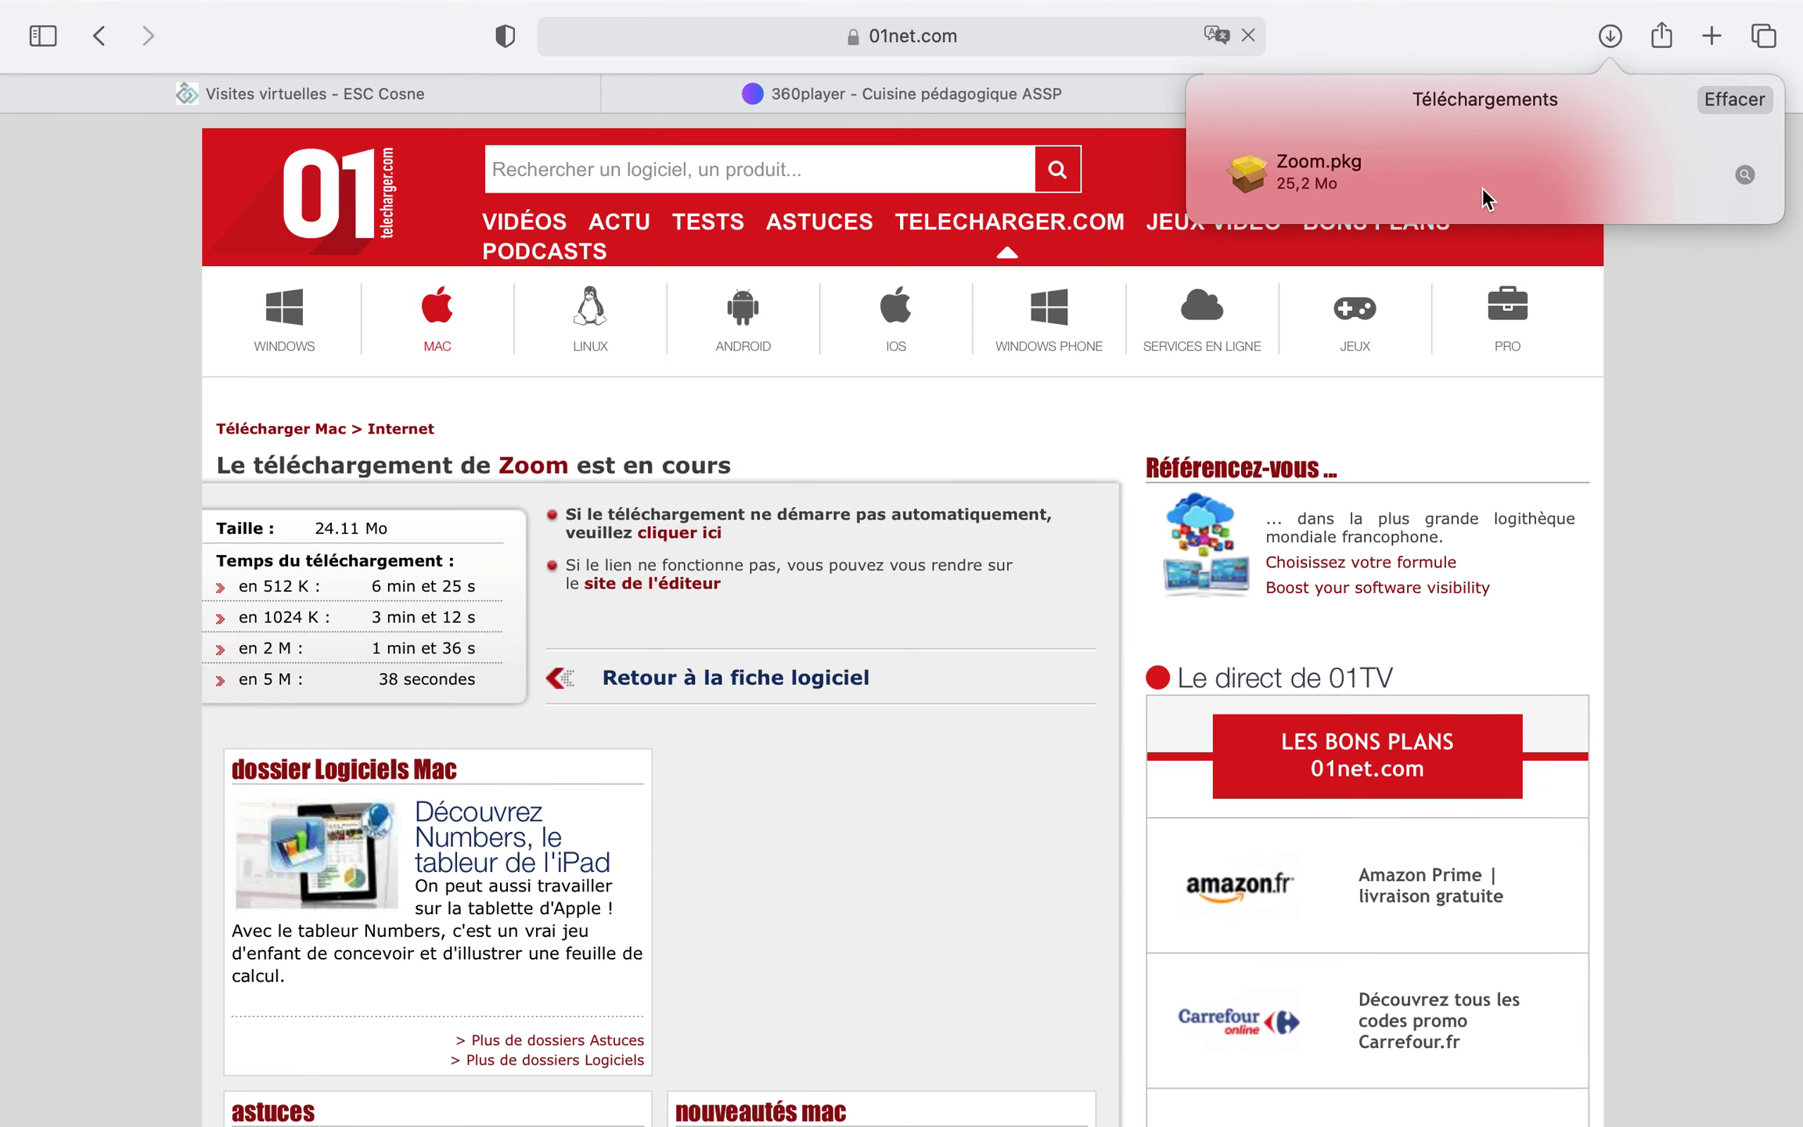
# Run the Zoom.pkg installer with the admin password, then move the package to the Trash
pyautogui.click(1317, 182)
pyautogui.doubleClick(1317, 182)
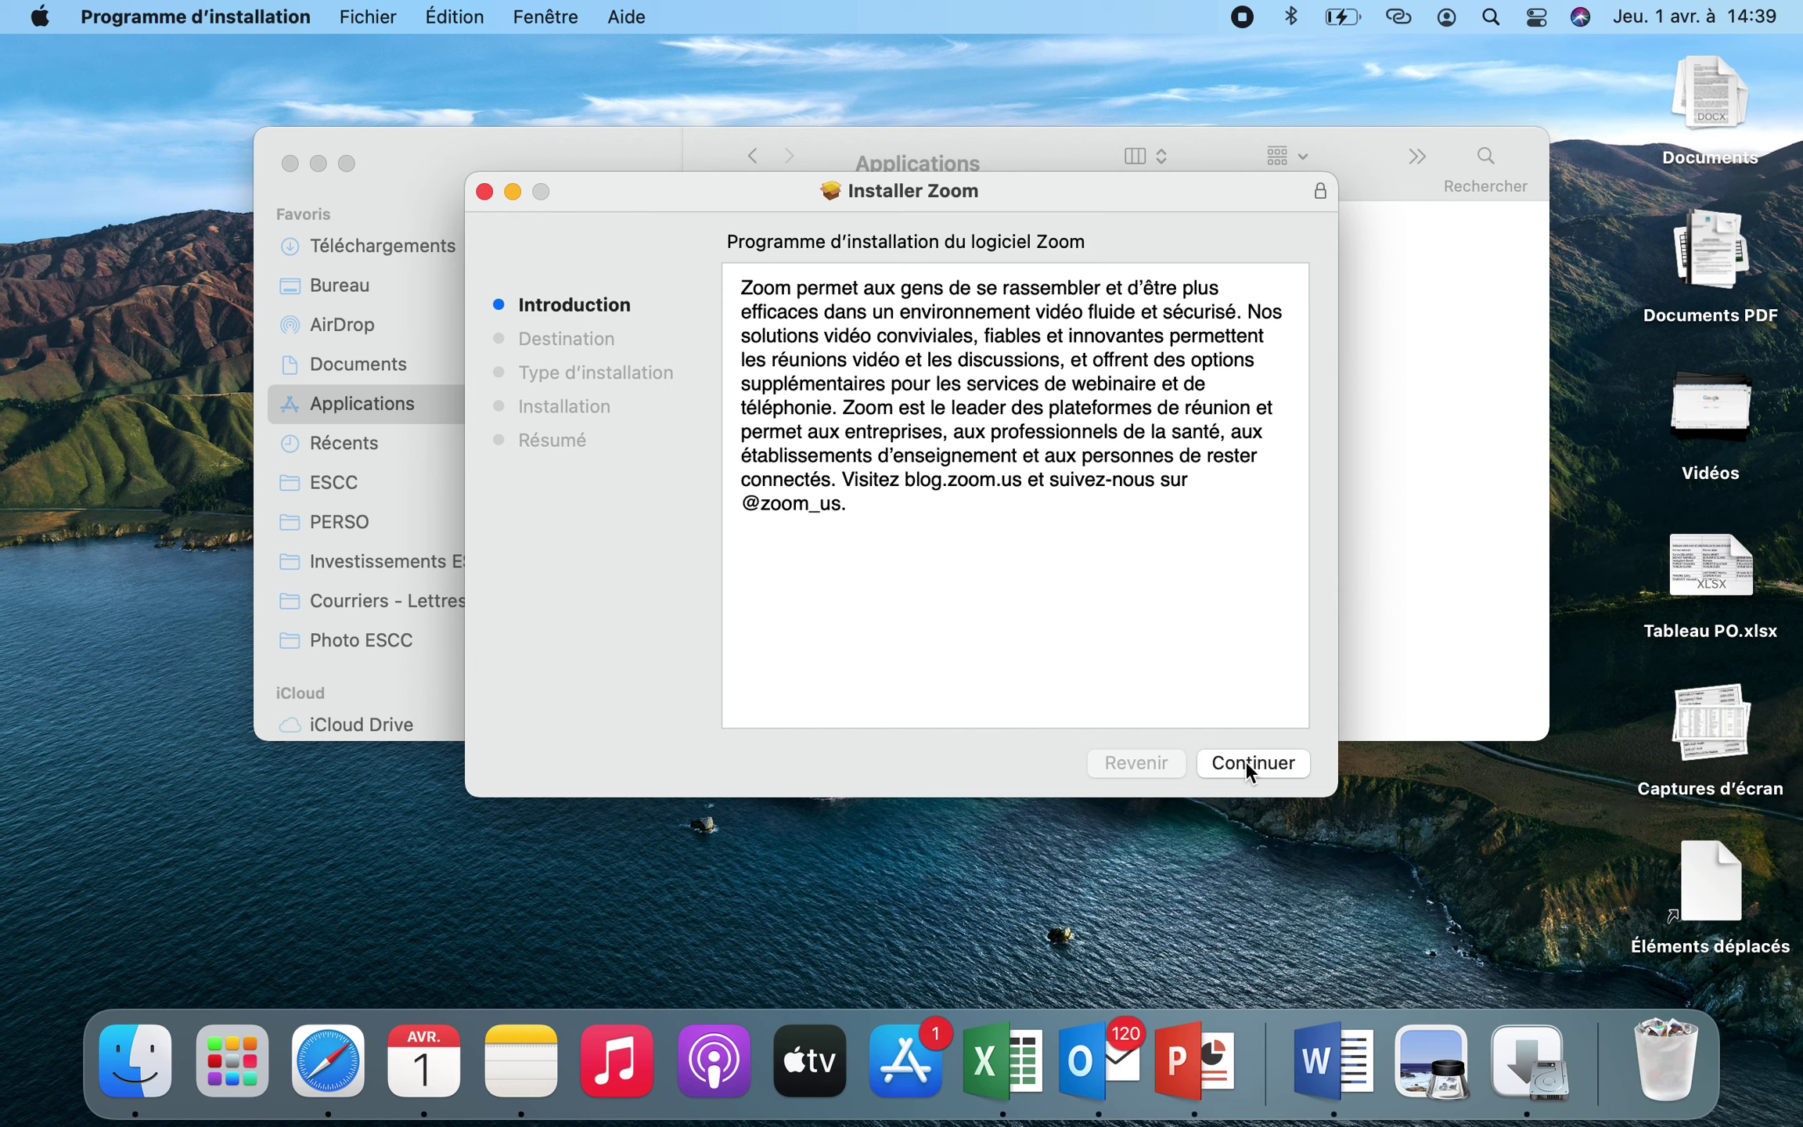
pyautogui.click(1245, 761)
pyautogui.click(1247, 762)
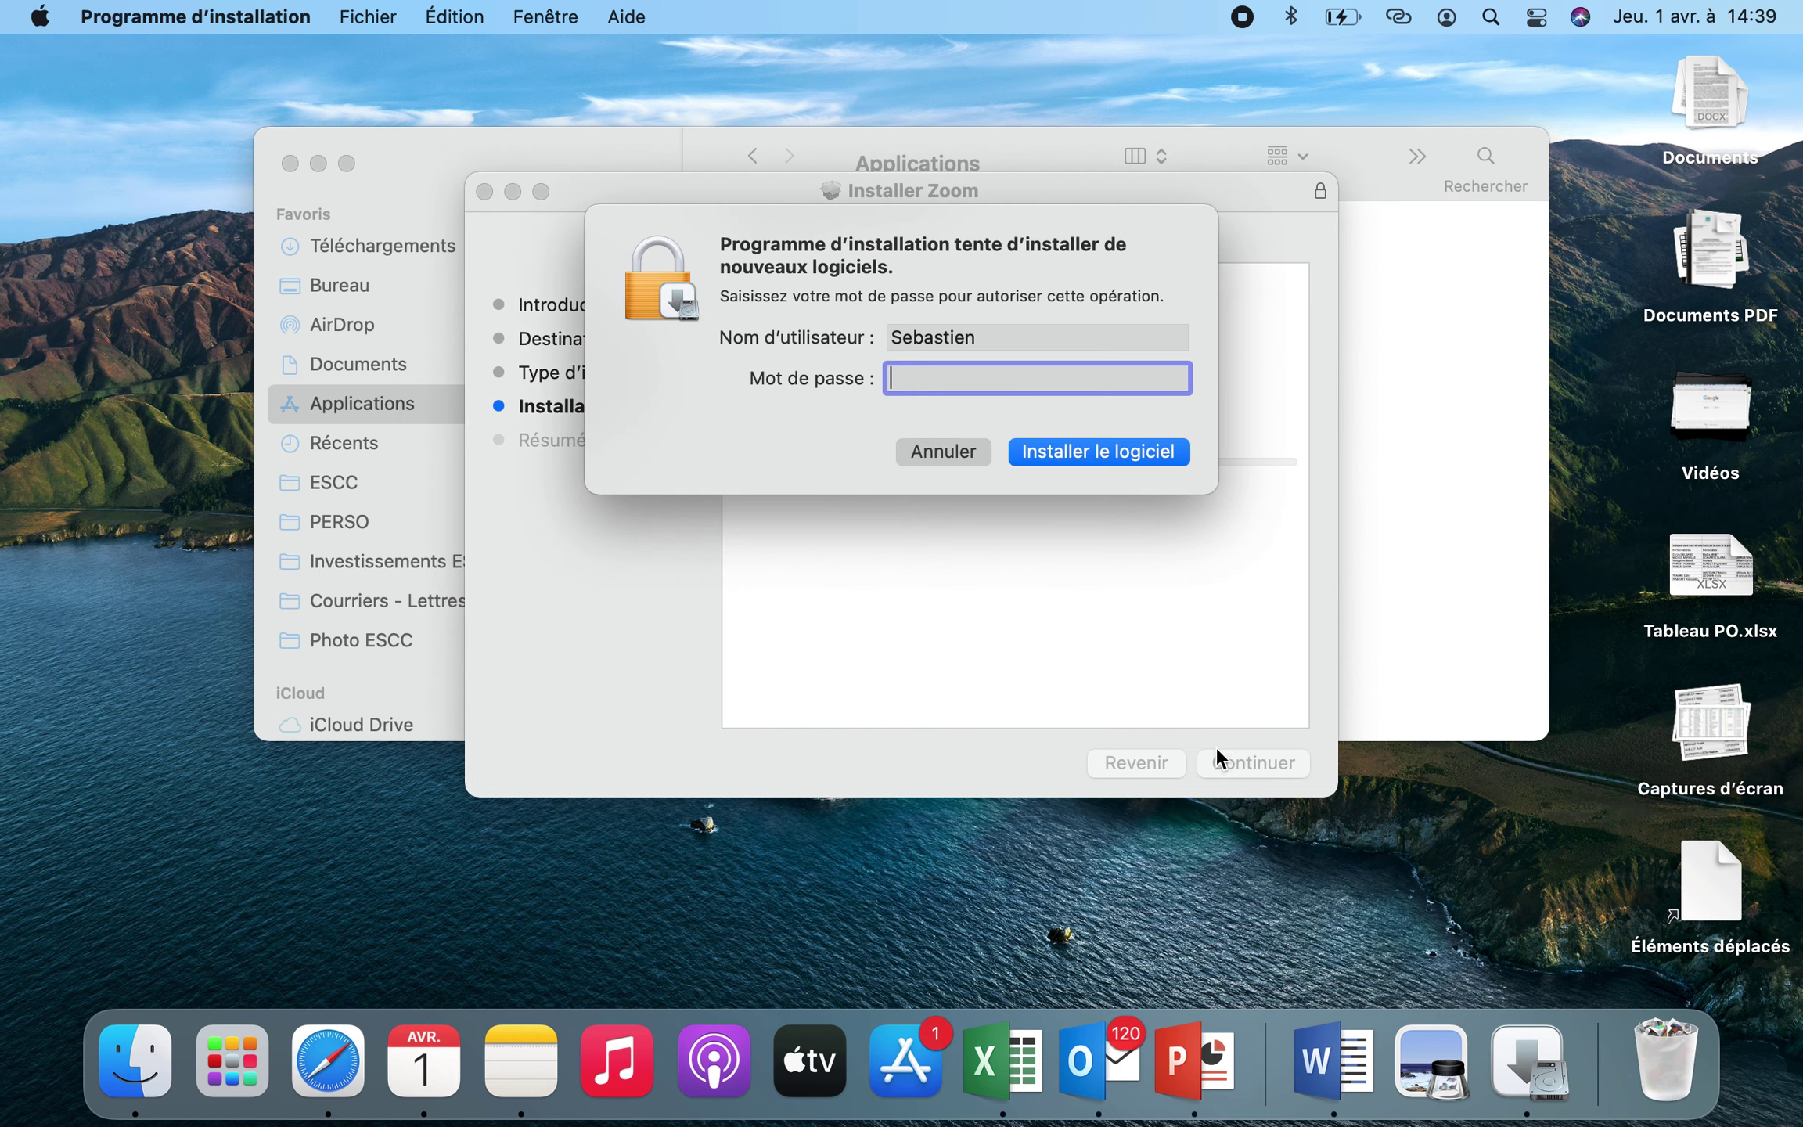
pyautogui.write('********')
pyautogui.press('Return')
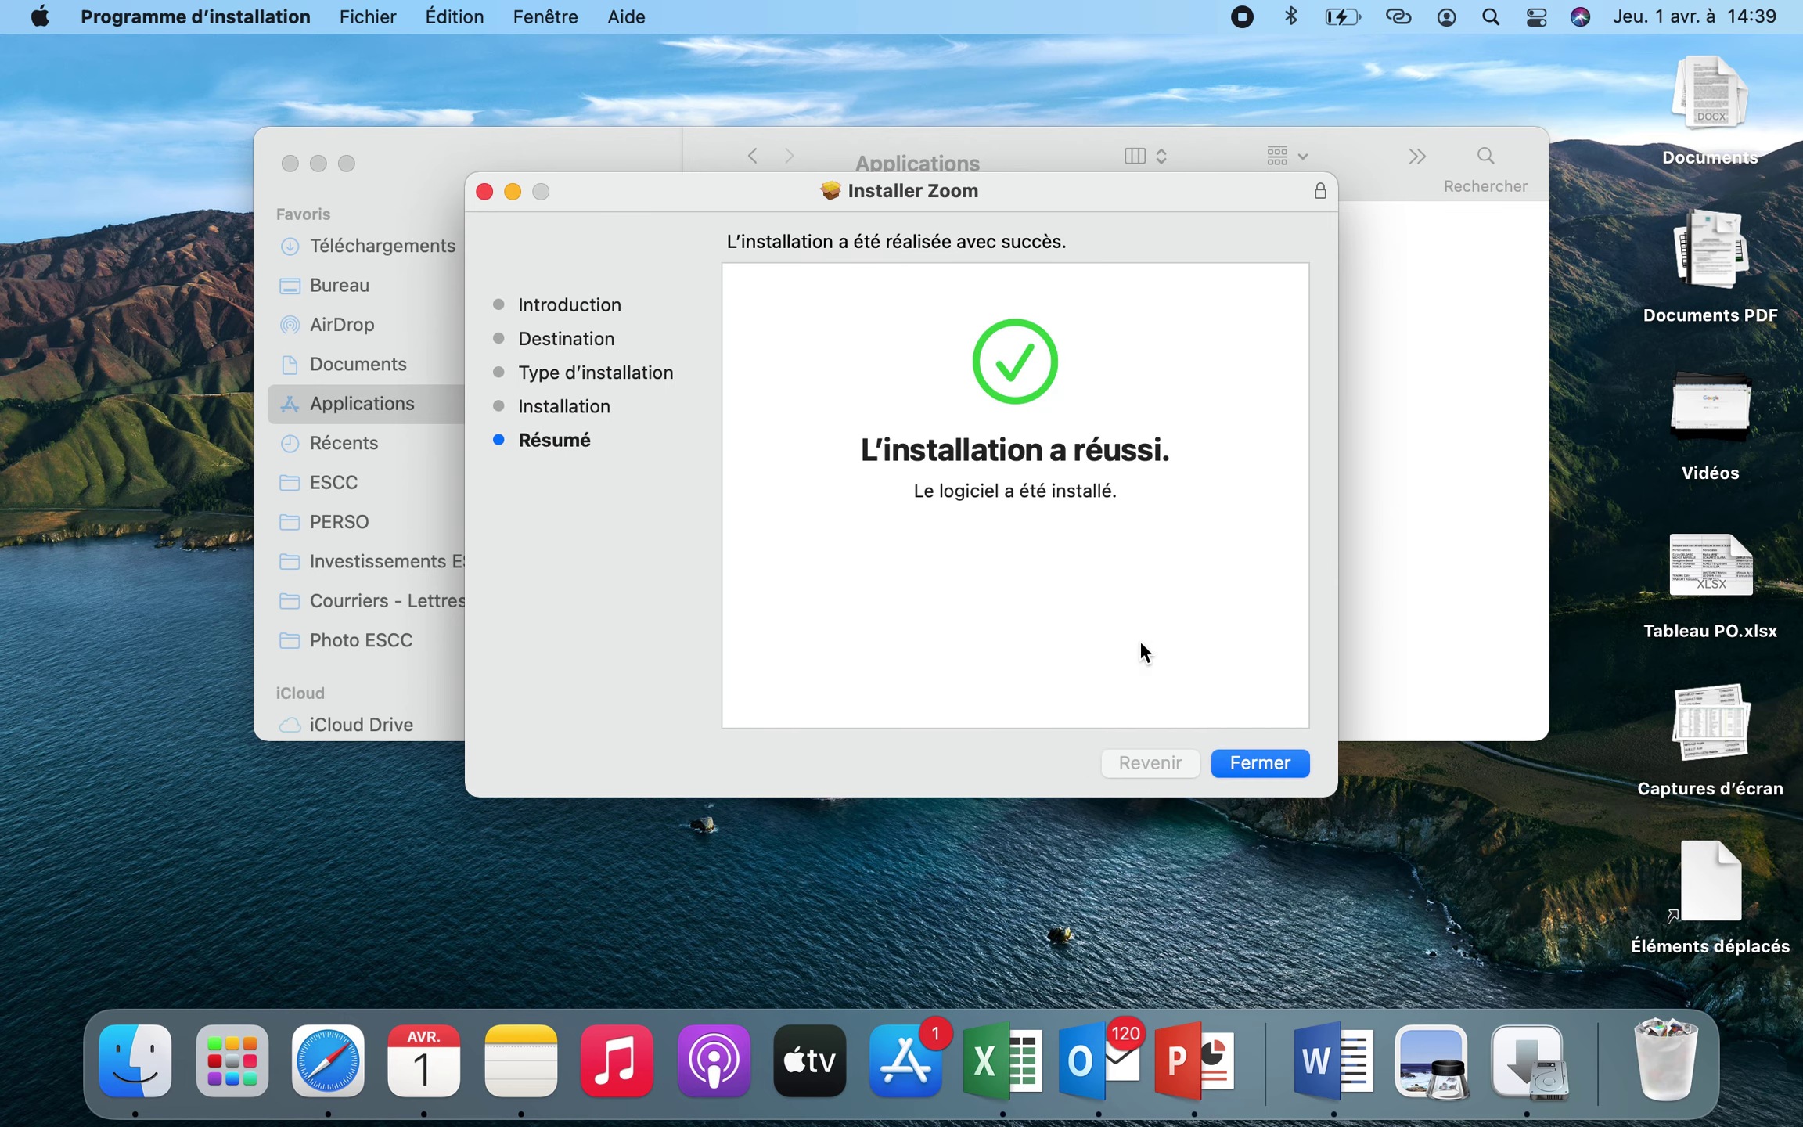
pyautogui.click(1252, 764)
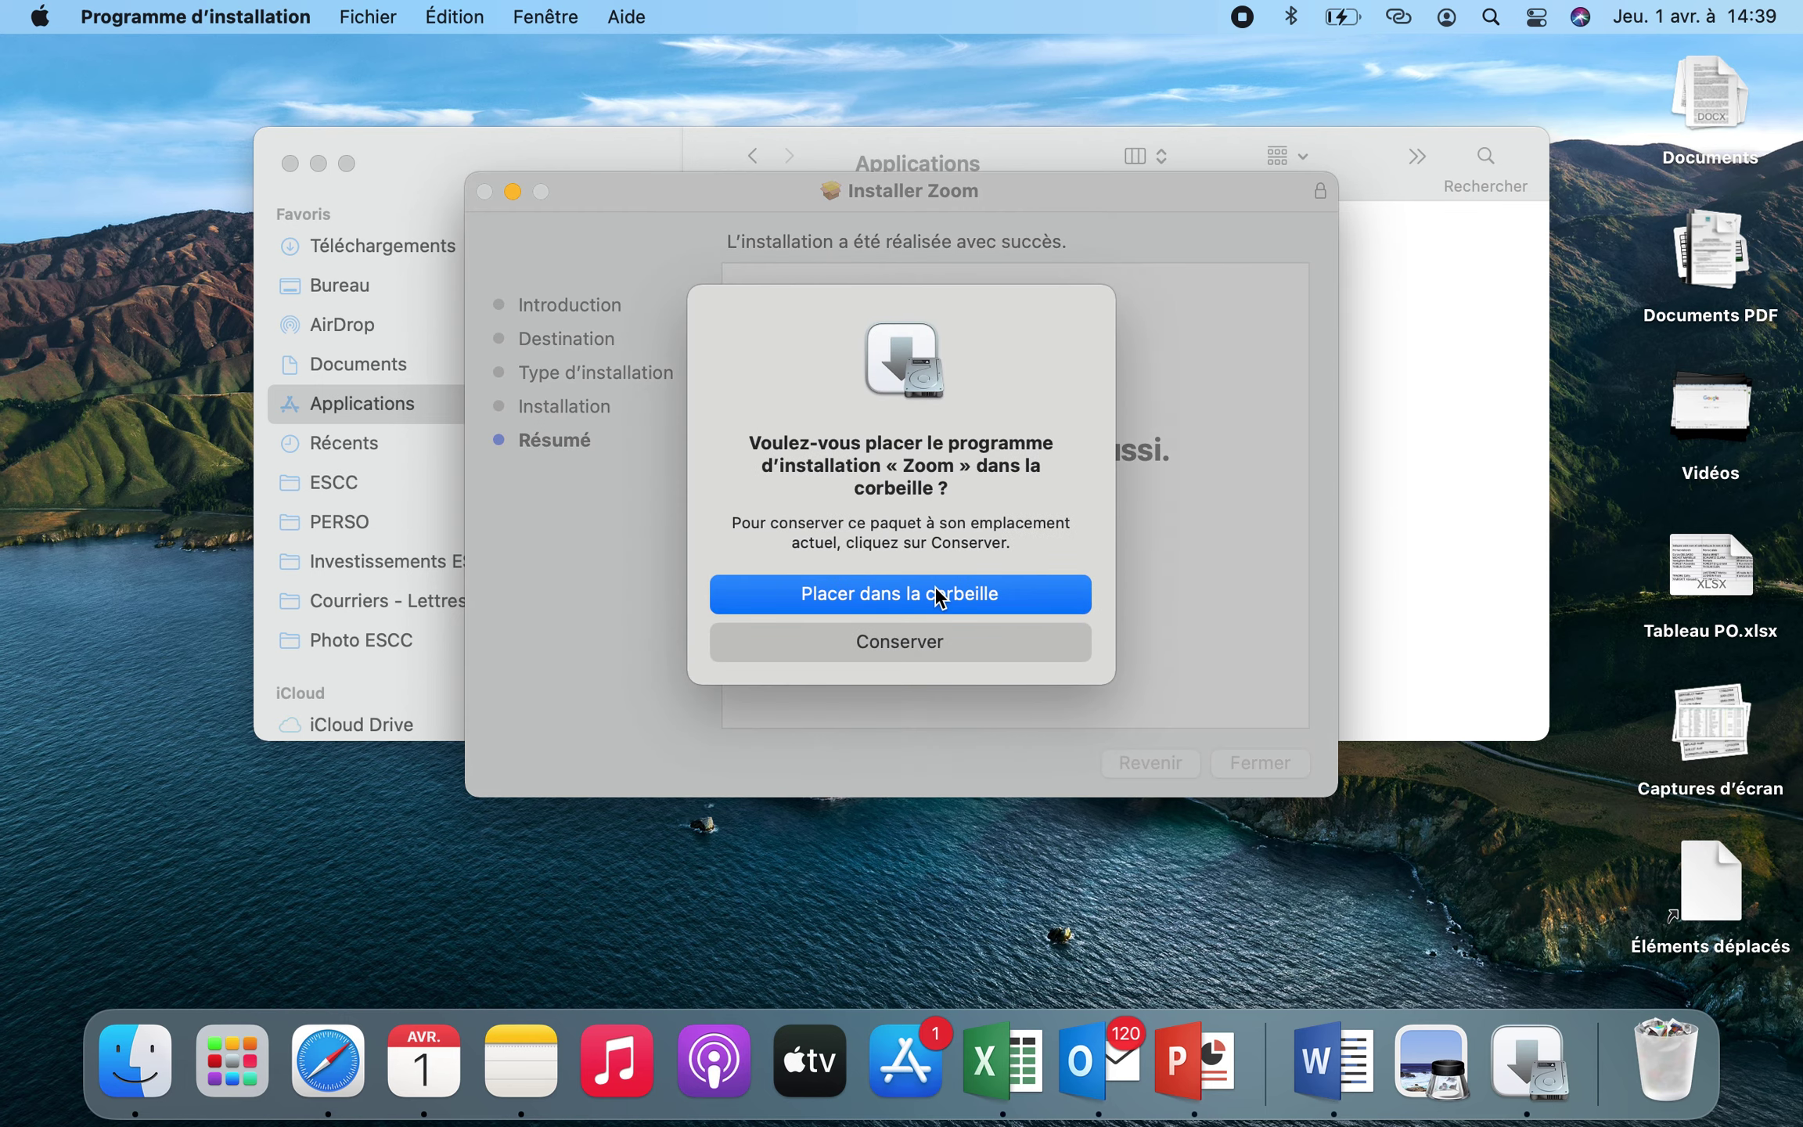
pyautogui.click(939, 595)
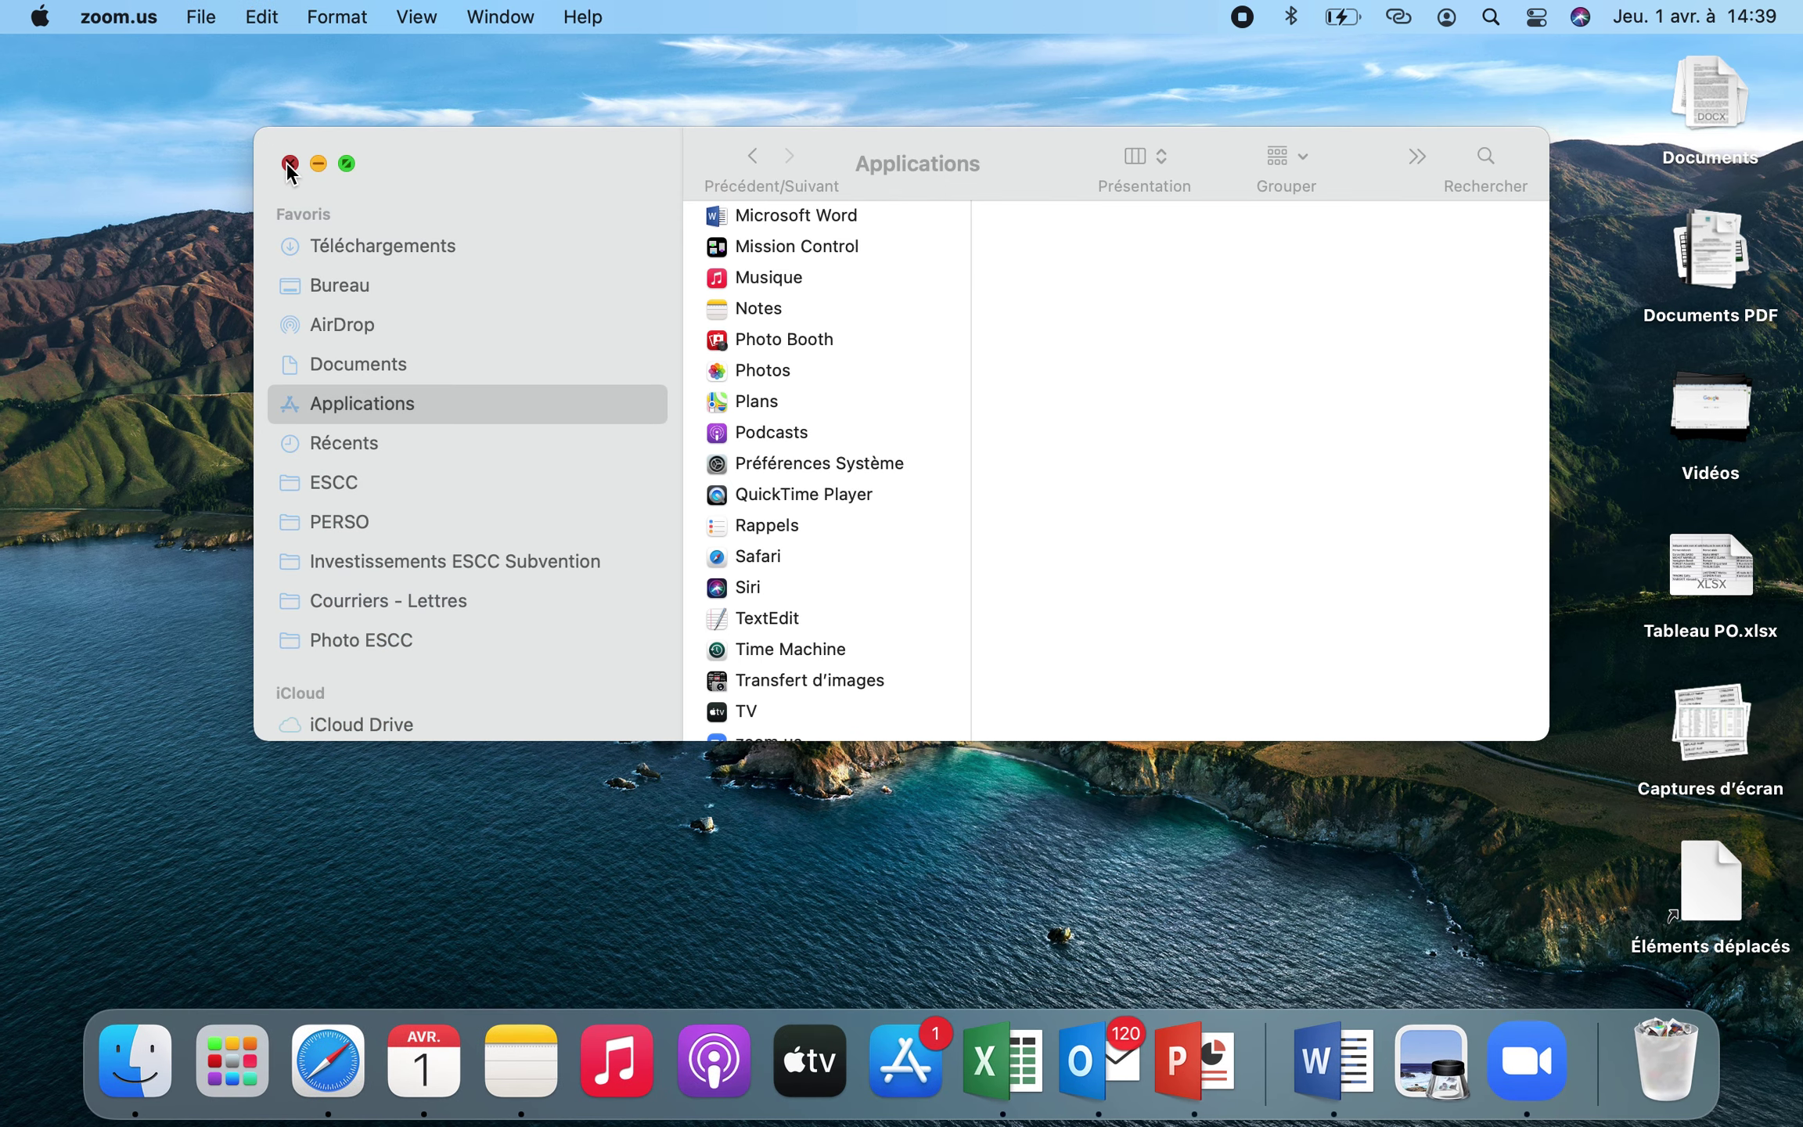
# Close the Applications window, dismiss the notification and sign out of the Zoom account
pyautogui.click(288, 166)
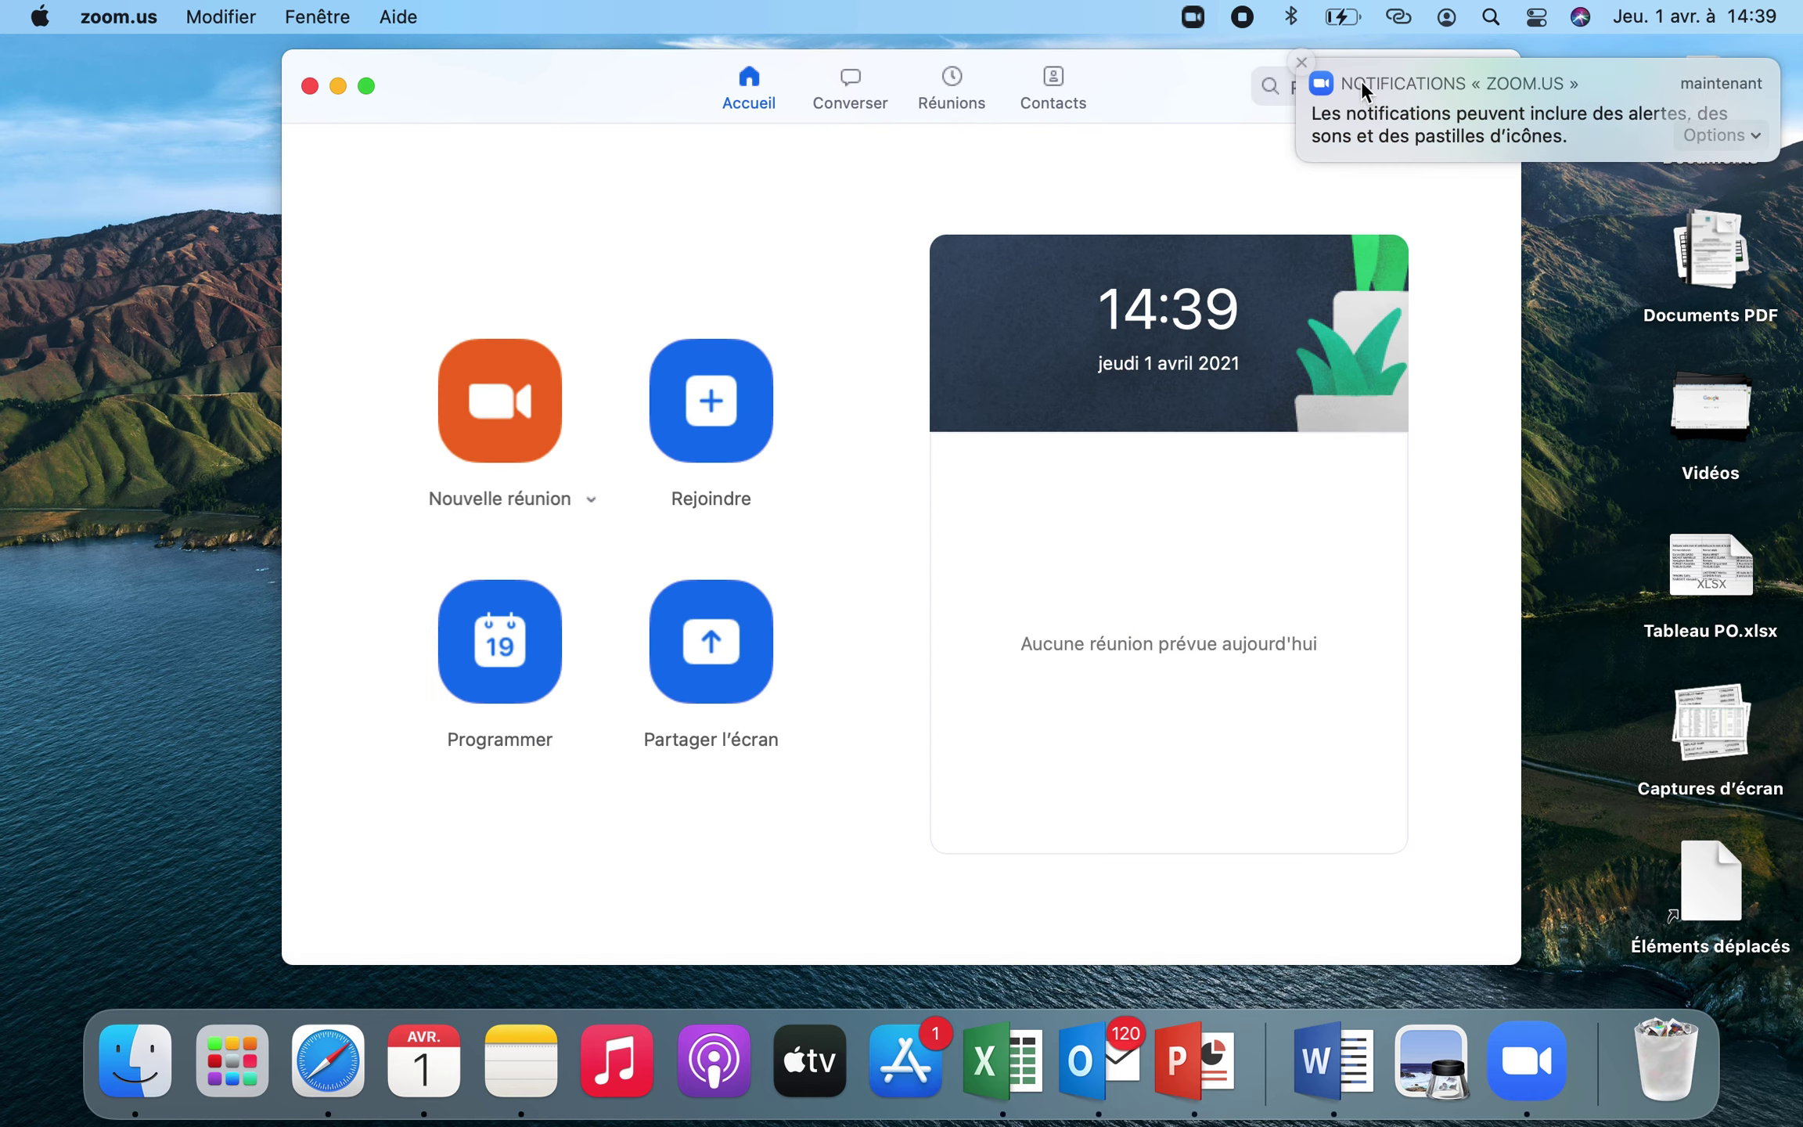
pyautogui.click(1300, 60)
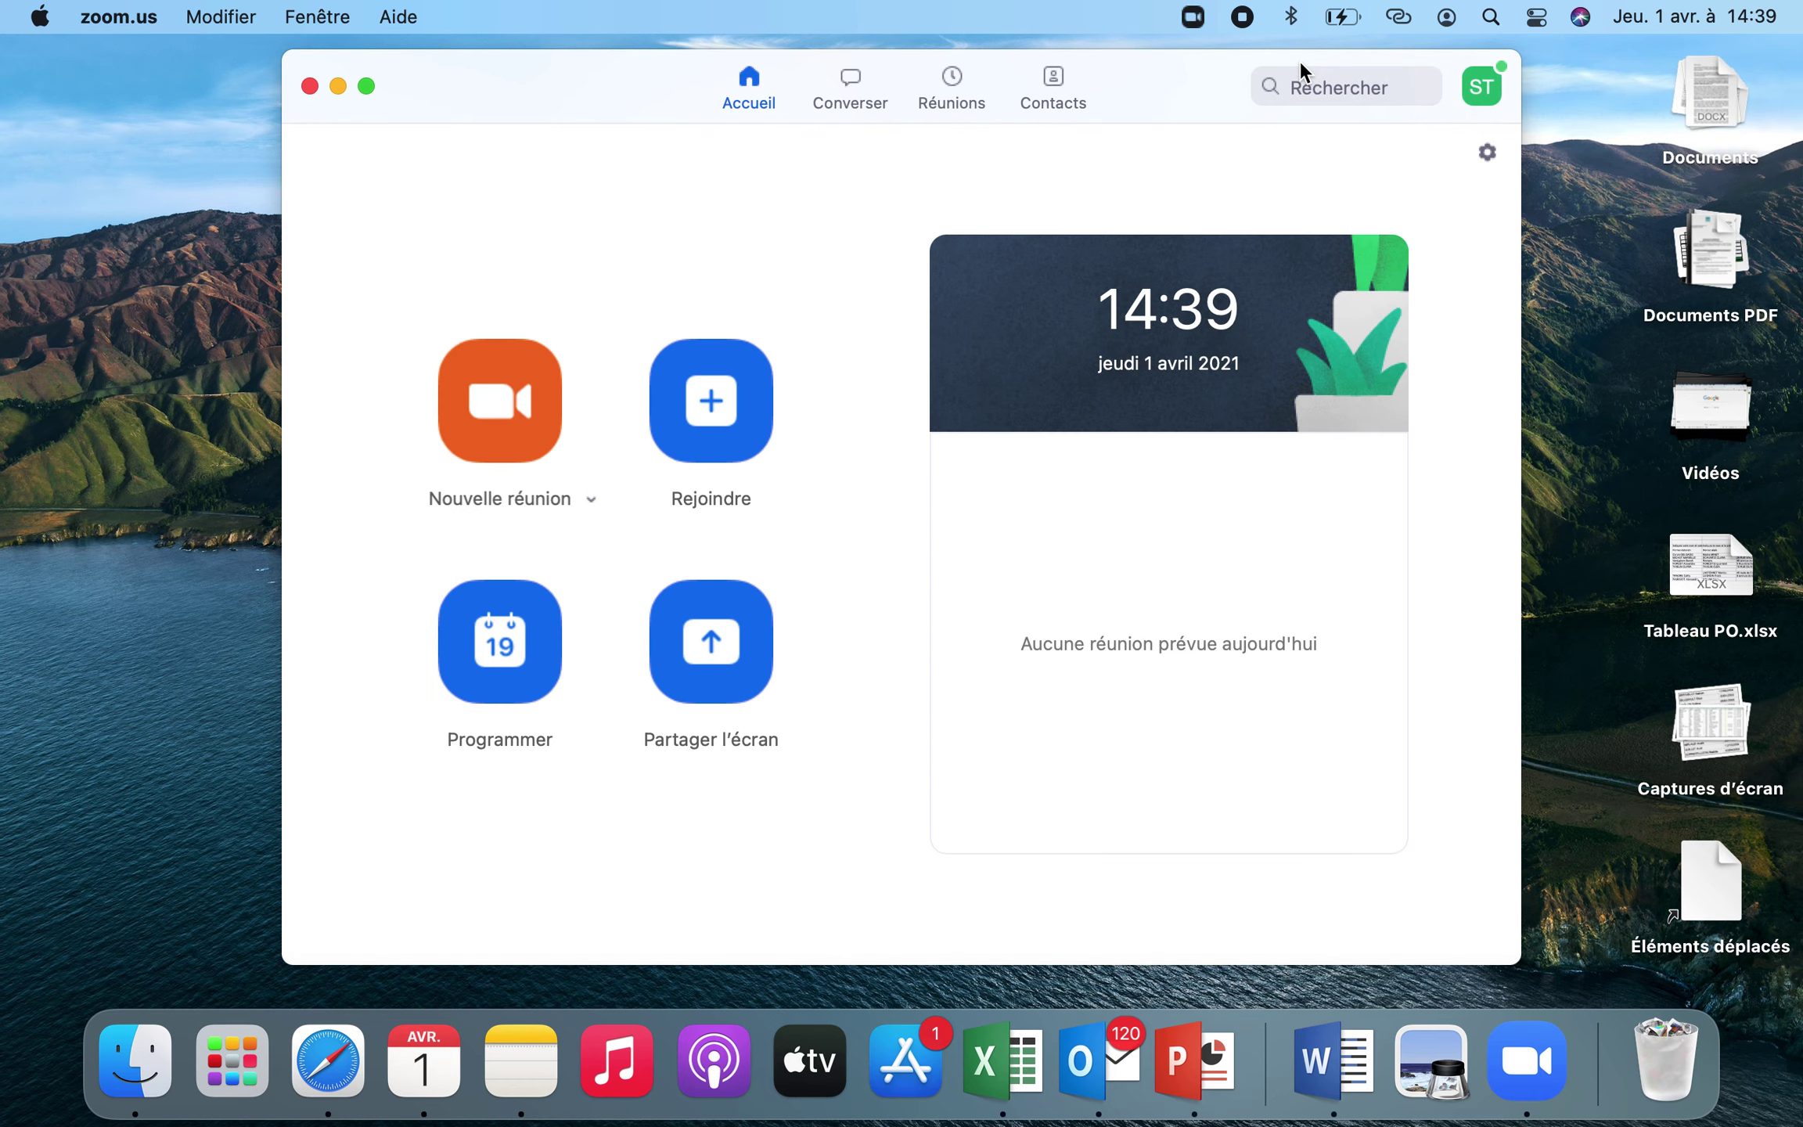
pyautogui.click(1481, 93)
pyautogui.click(1262, 758)
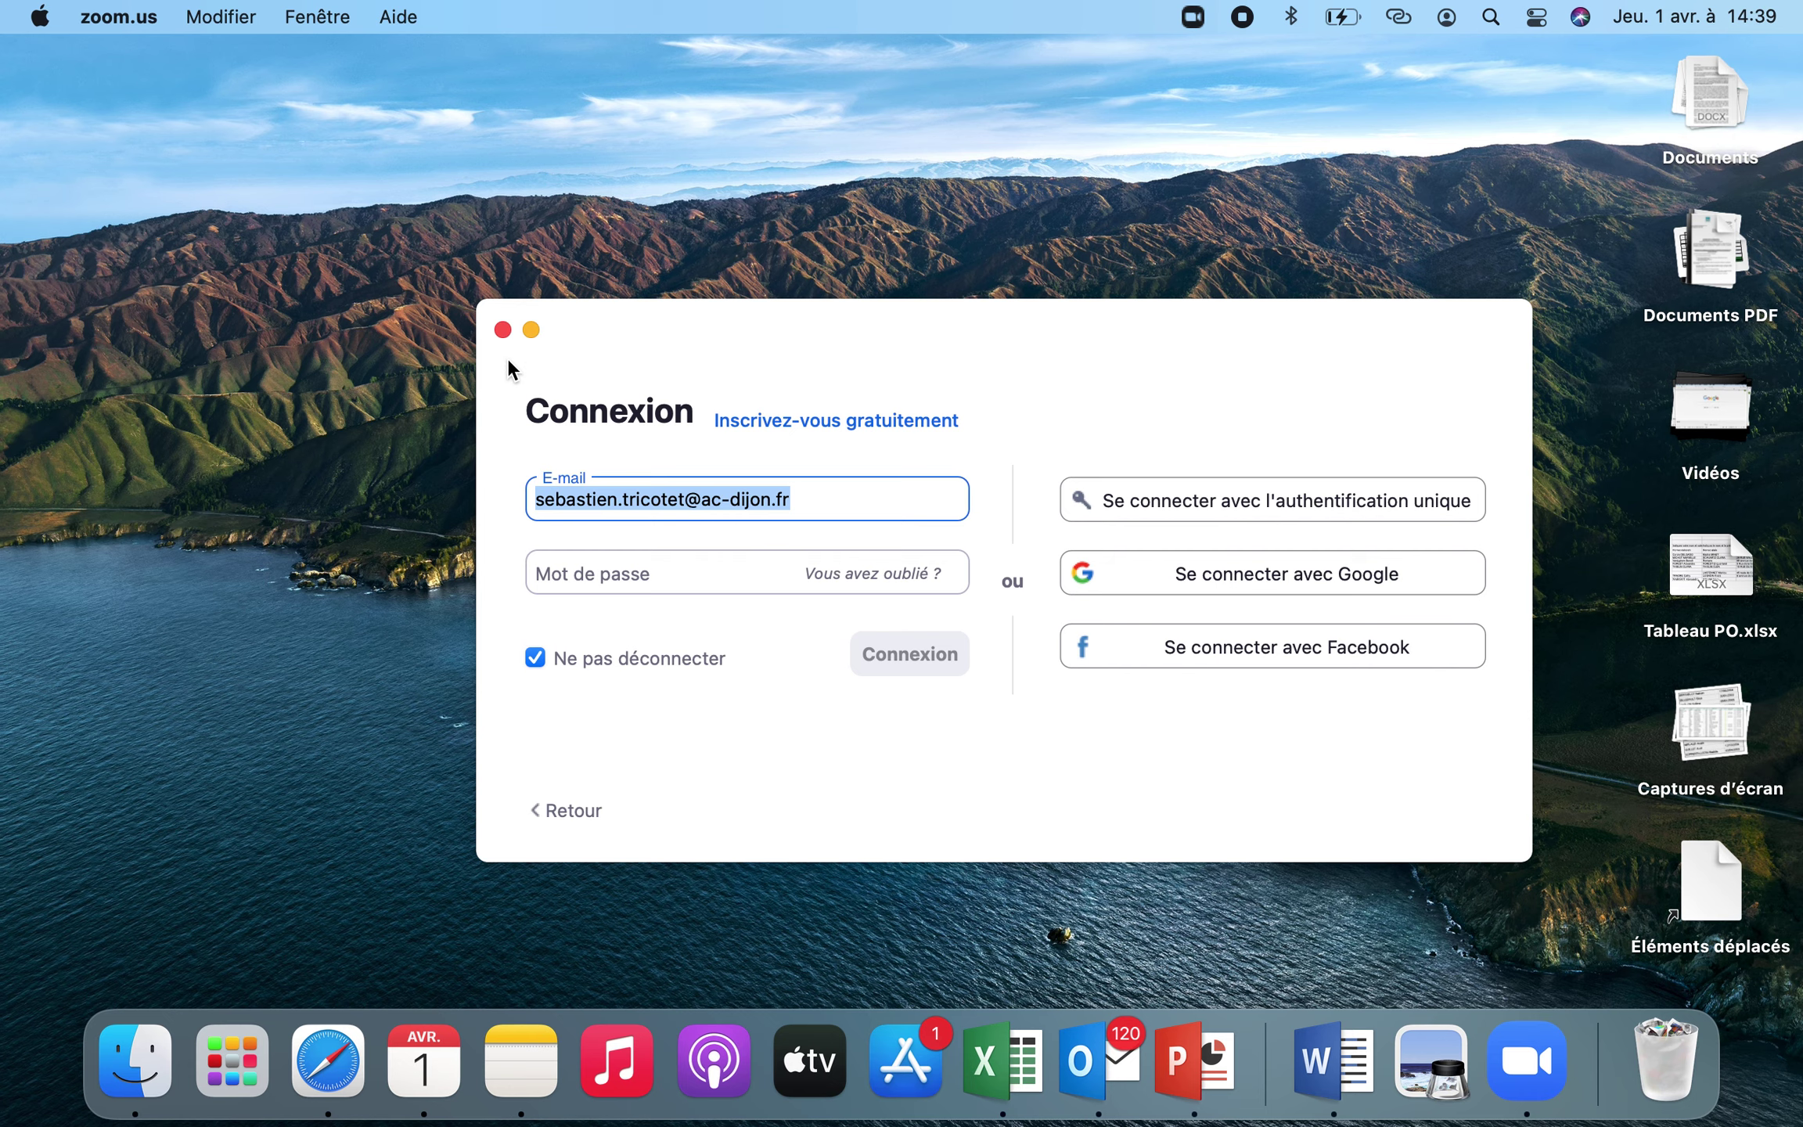
# Relaunch Zoom from the Dock and bring up its Connexion sign-in form
pyautogui.click(503, 329)
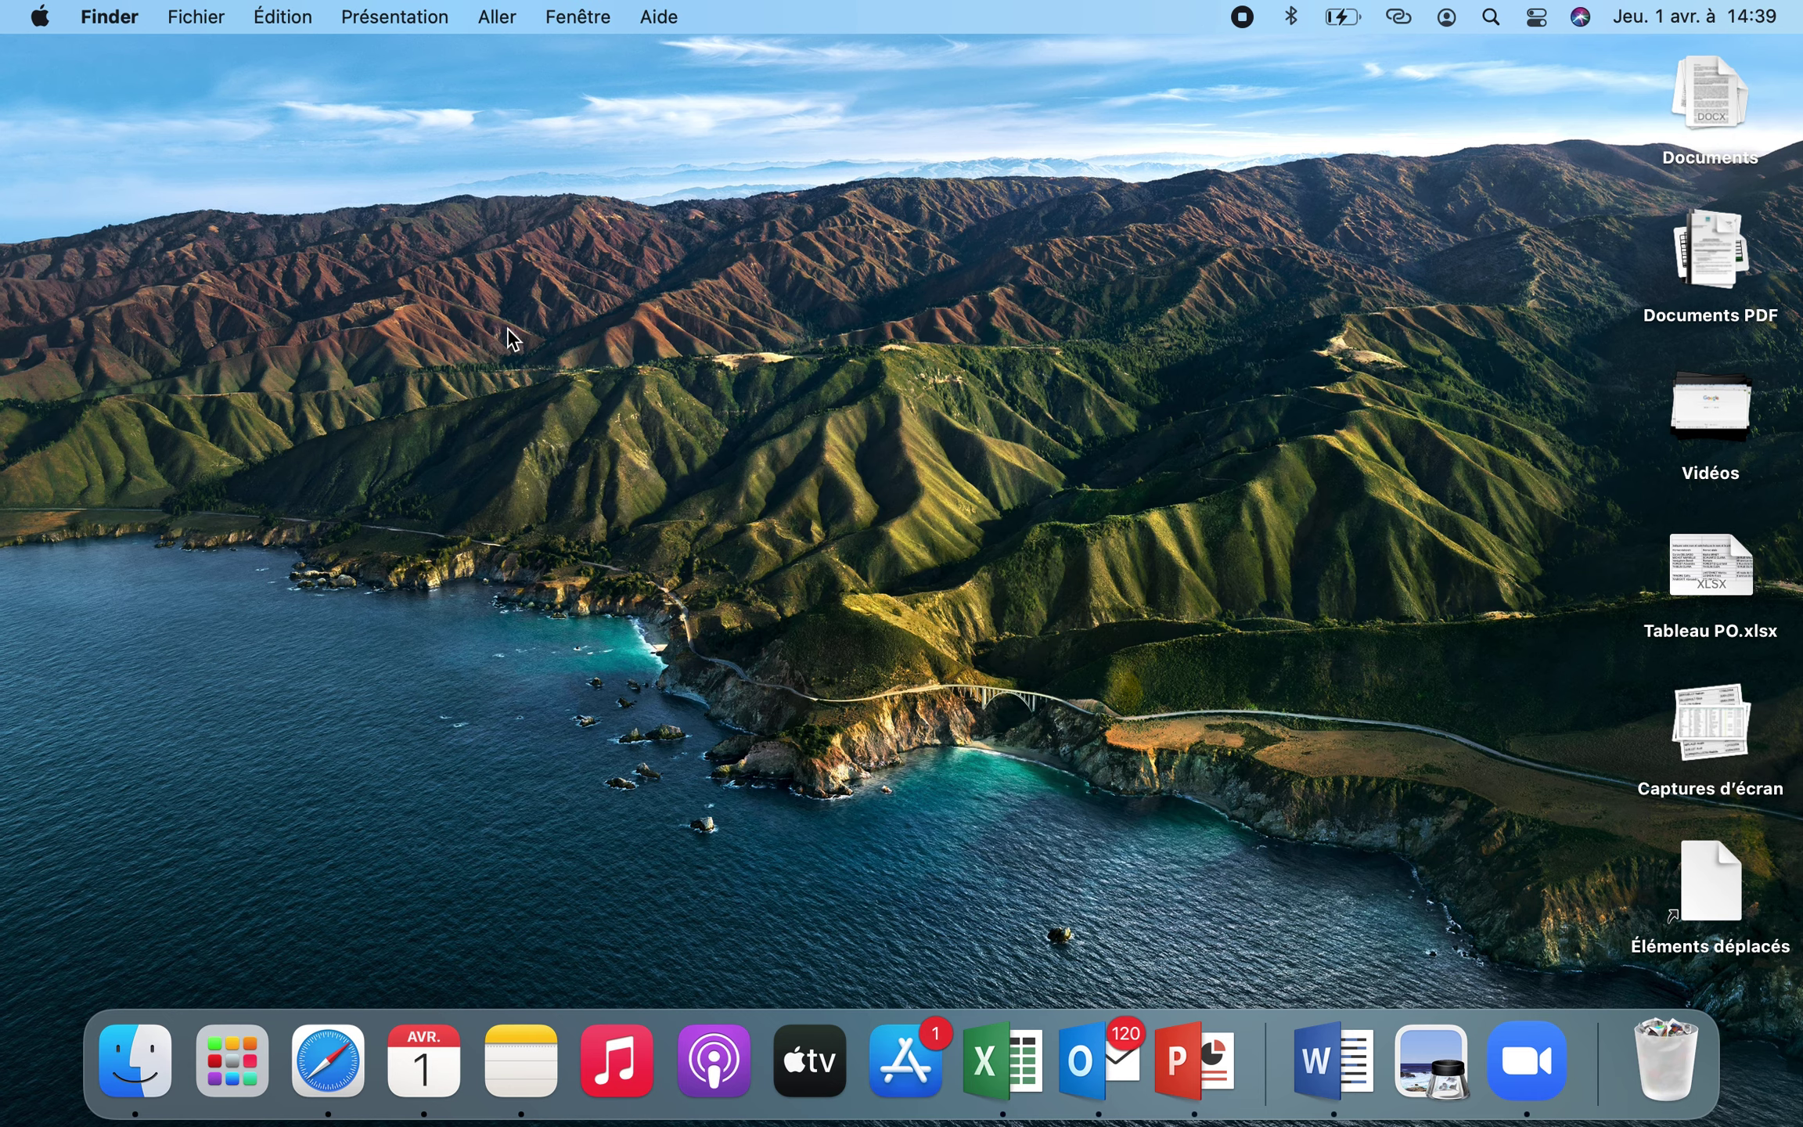
pyautogui.click(1510, 1053)
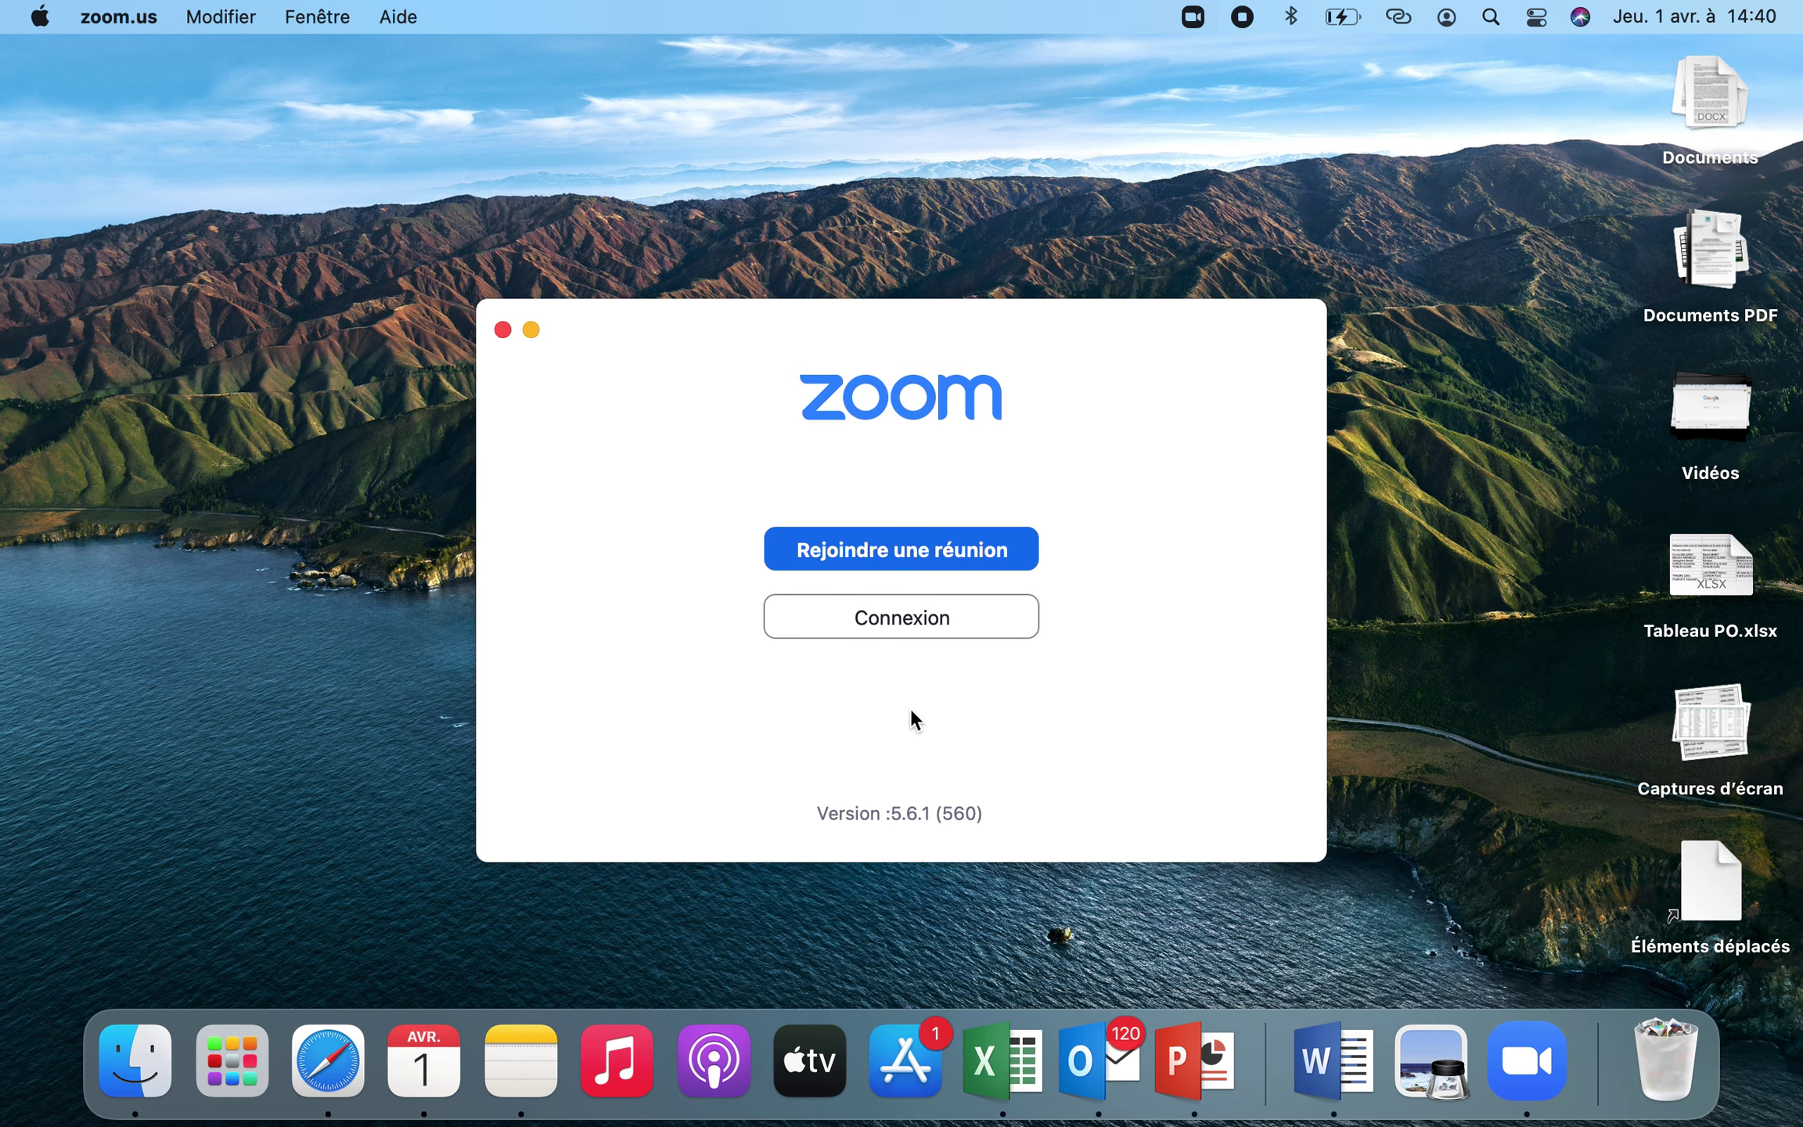
pyautogui.click(897, 616)
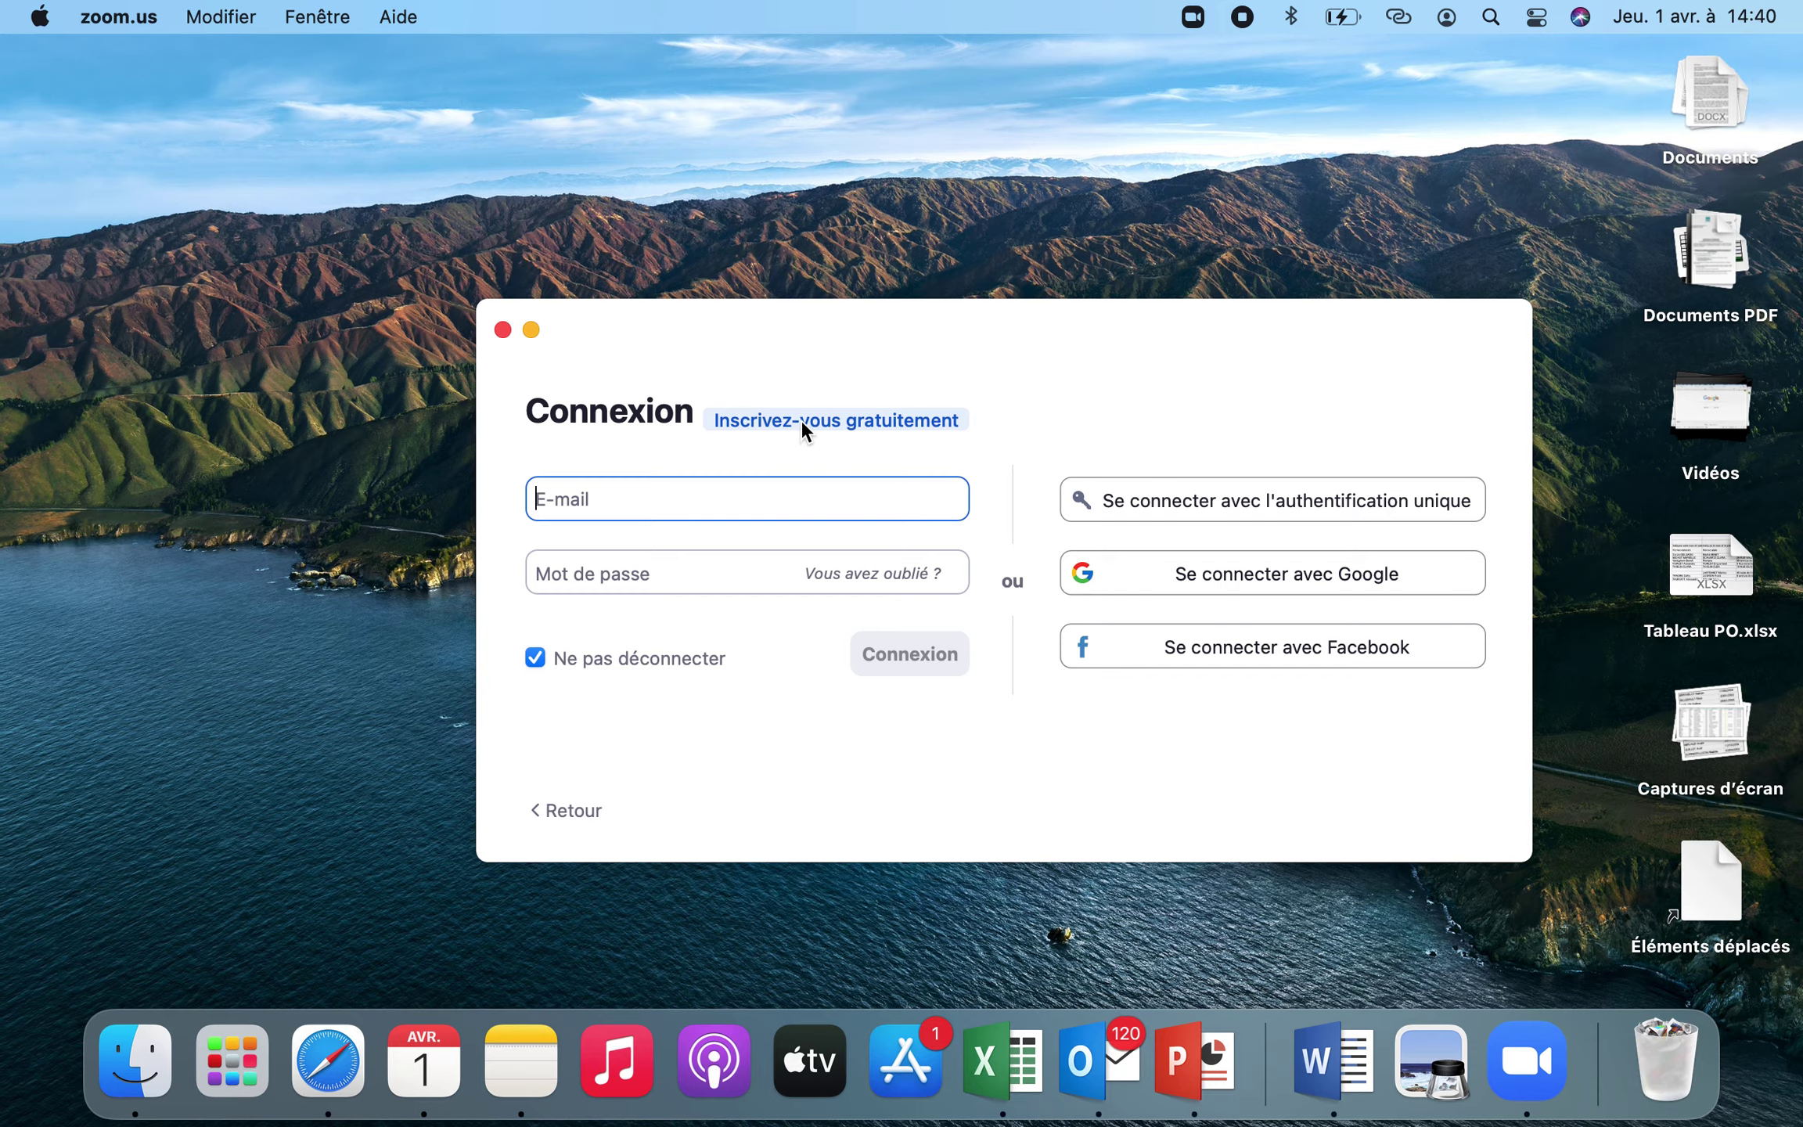
pyautogui.click(801, 420)
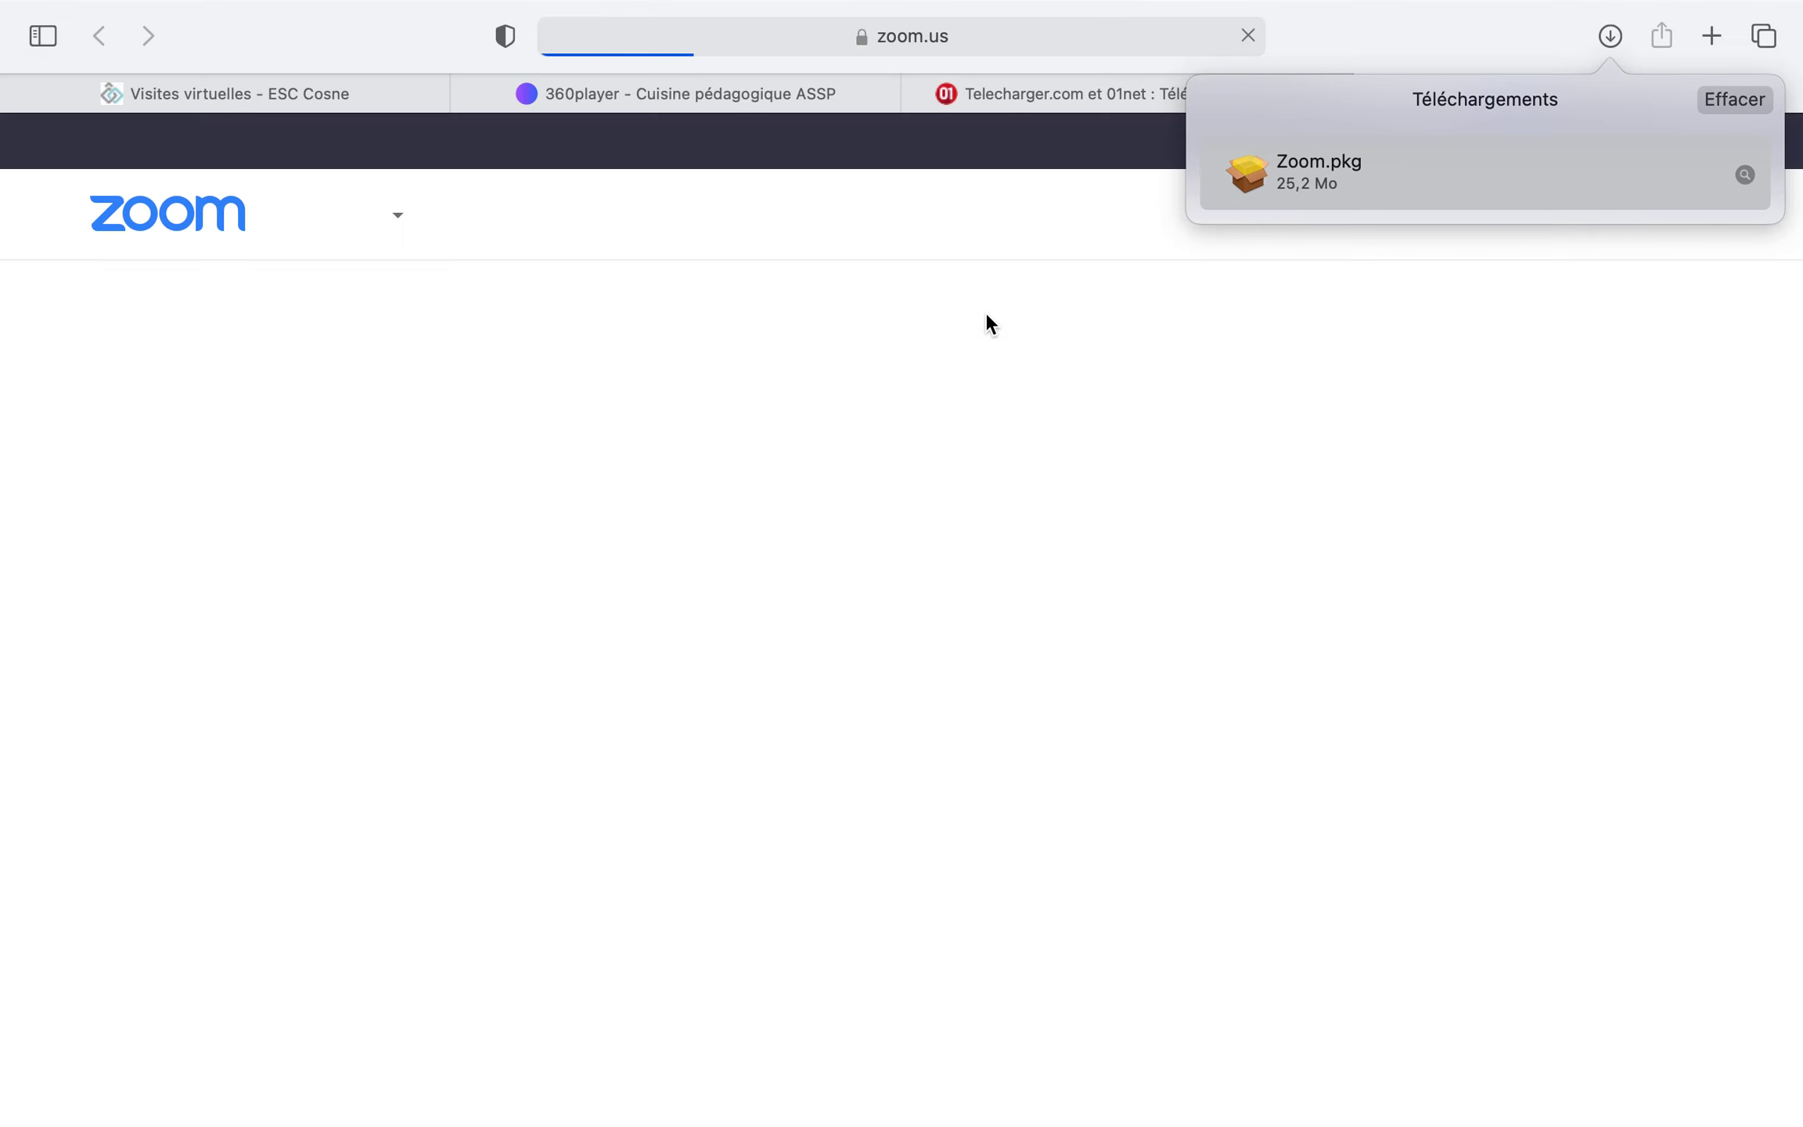
# Clear the downloads list and enter the birth date 4 Mai 1904 on the sign-up page
pyautogui.click(1724, 100)
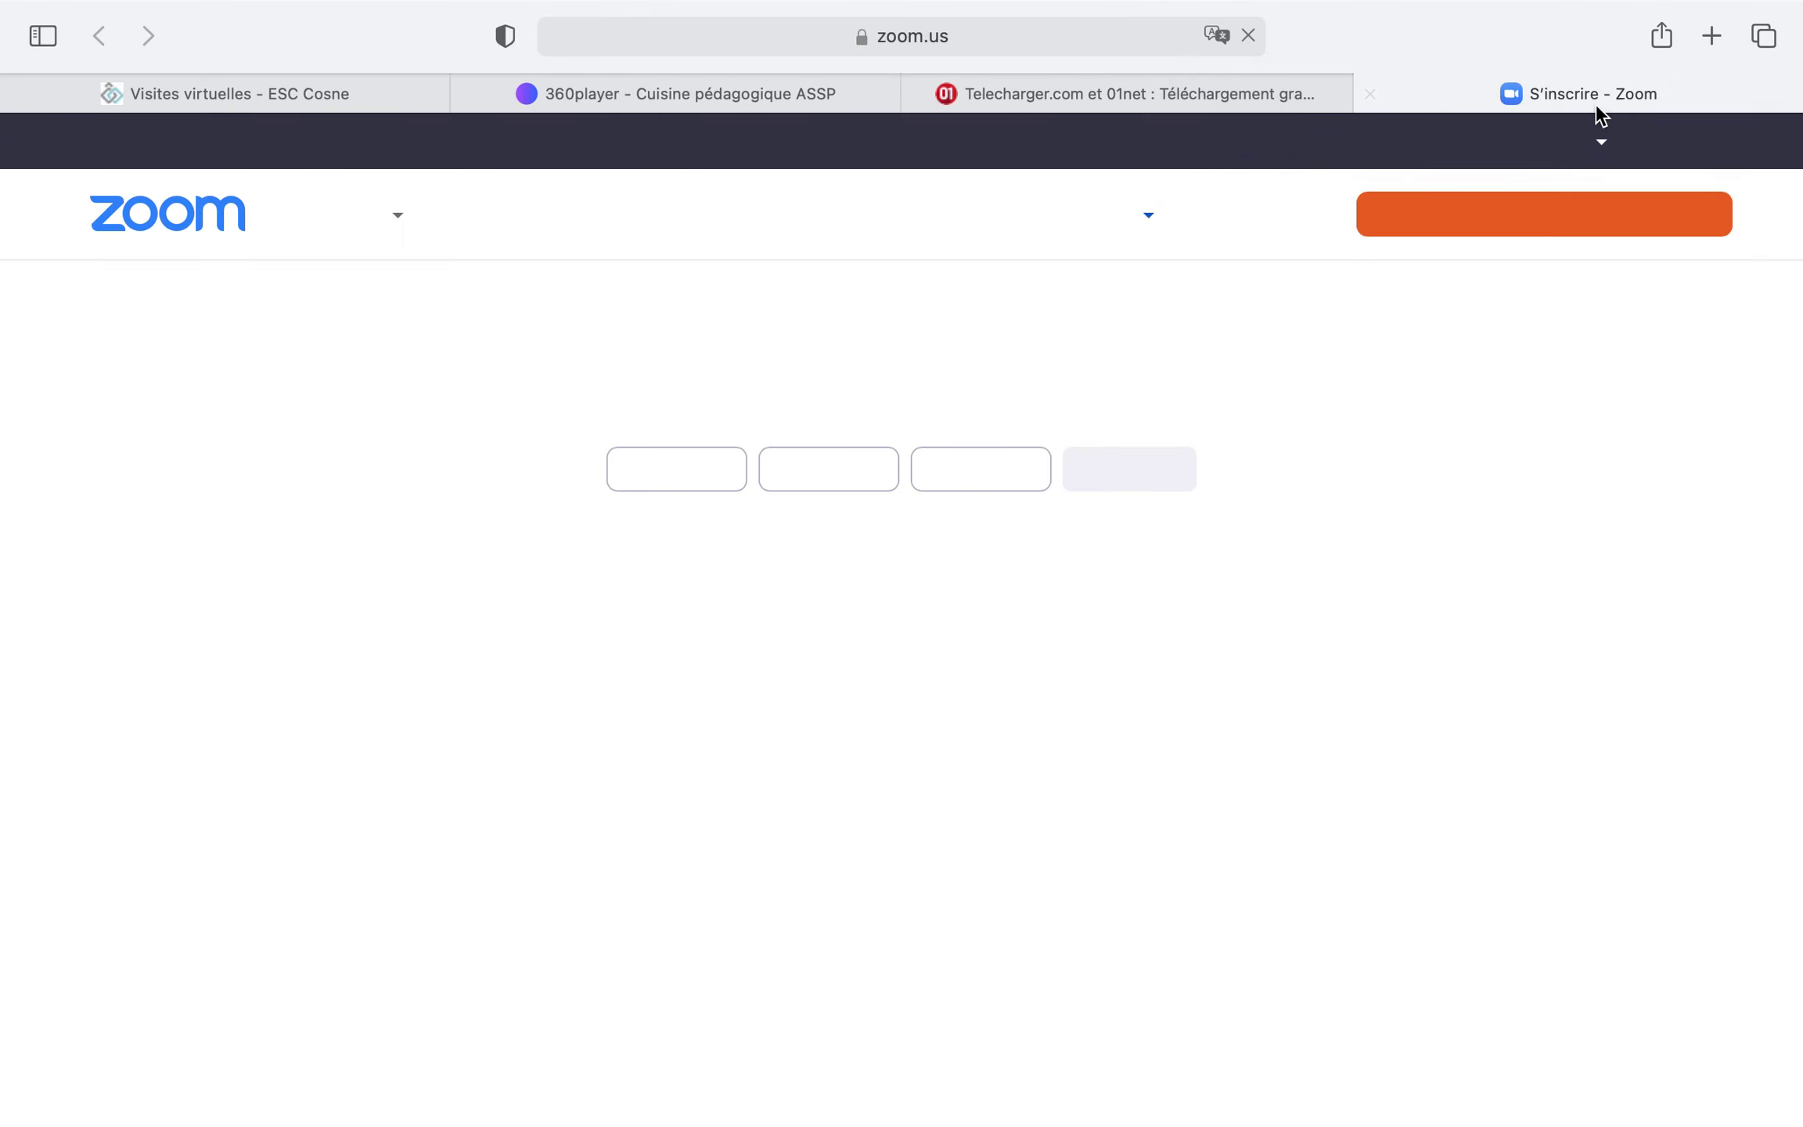
pyautogui.click(702, 469)
pyautogui.click(635, 667)
pyautogui.click(870, 474)
pyautogui.click(822, 709)
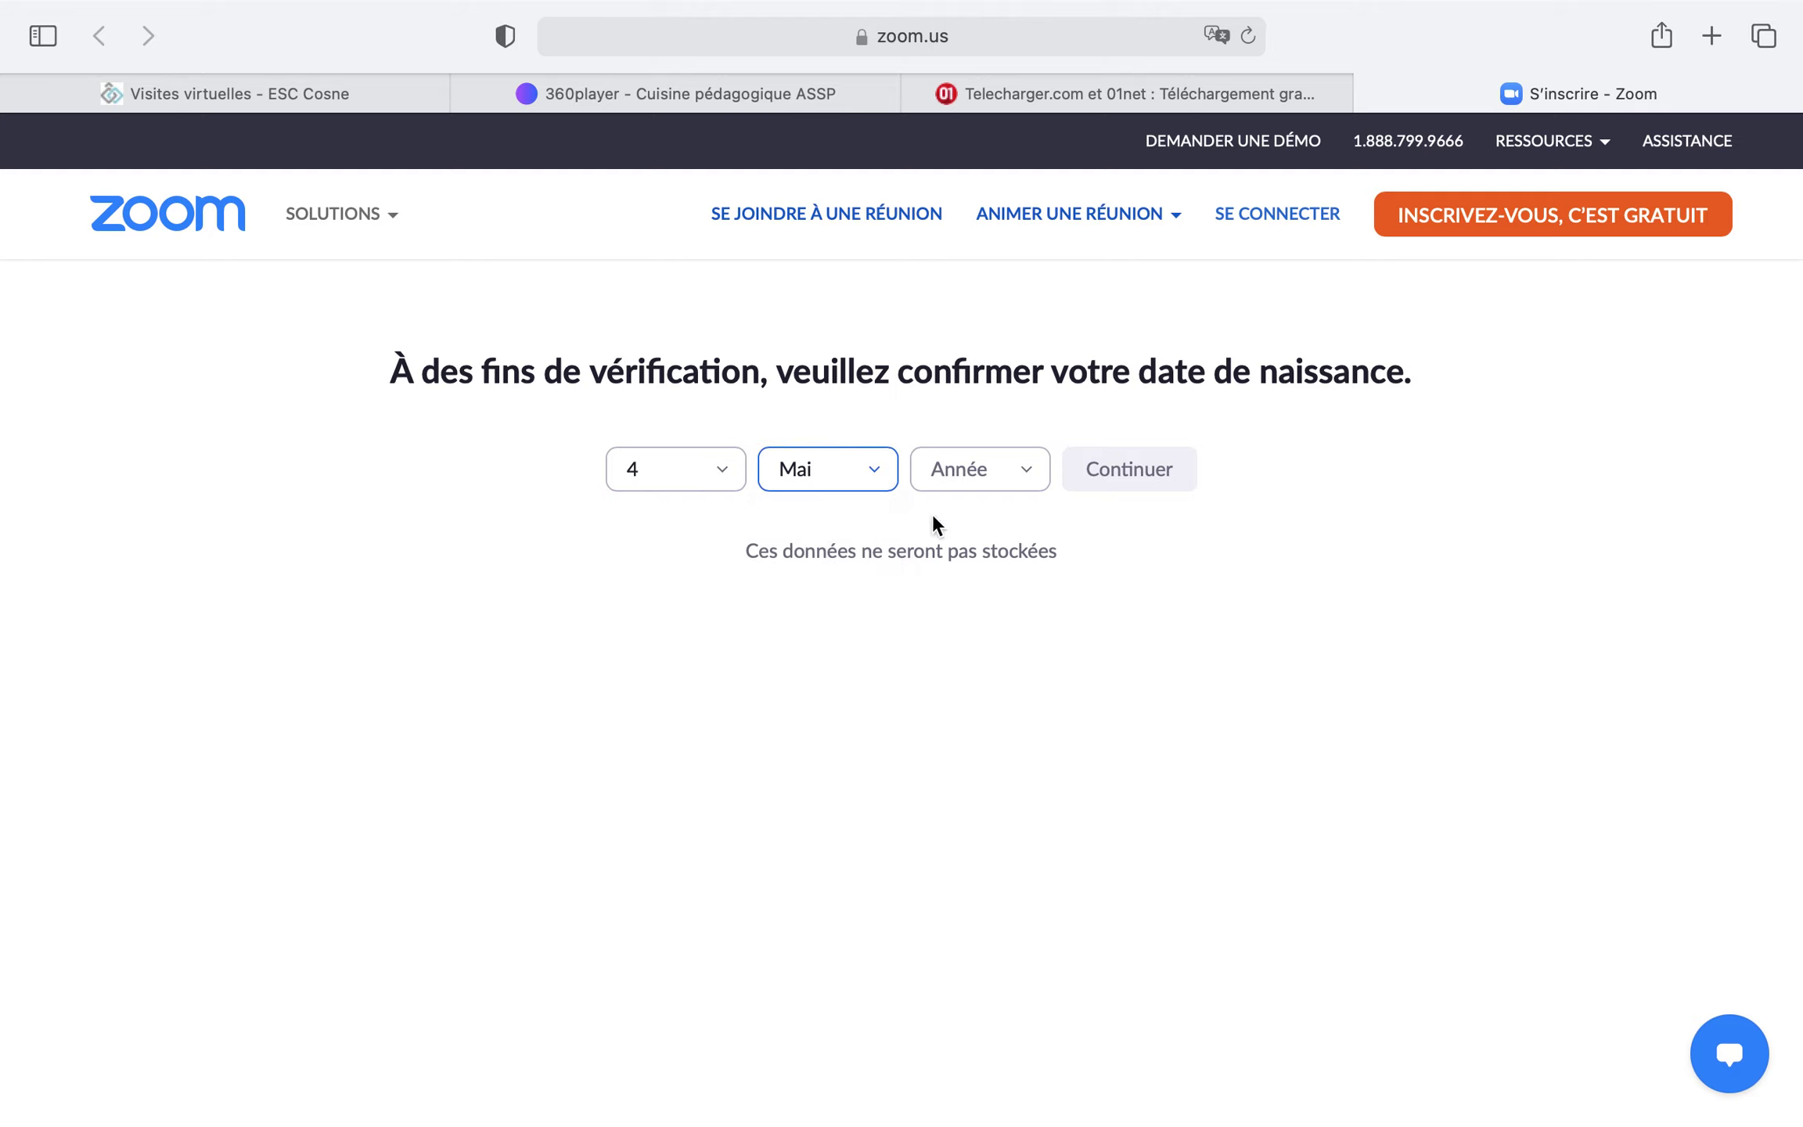
pyautogui.click(1006, 468)
pyautogui.click(973, 664)
pyautogui.click(1120, 482)
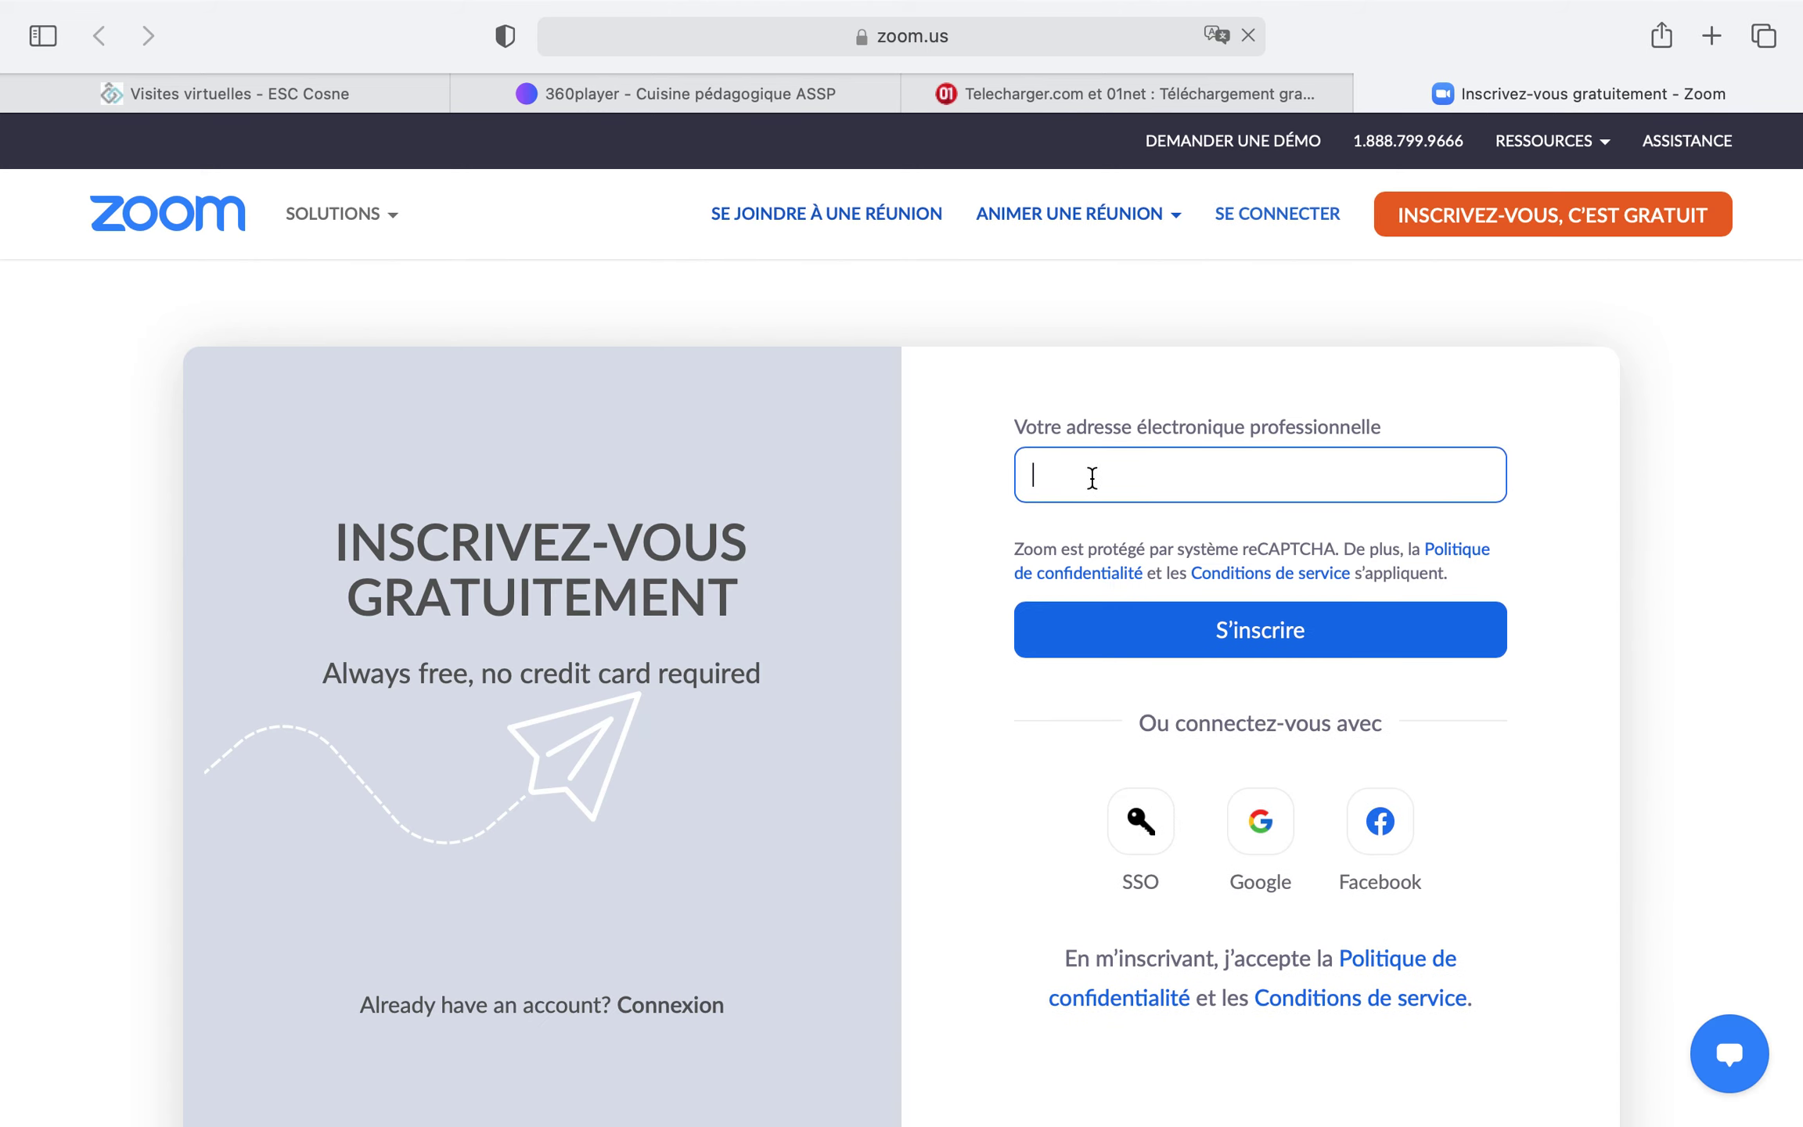
# Submit a work e-mail address for the free sign-up and close the Zoom tab
pyautogui.click(1173, 609)
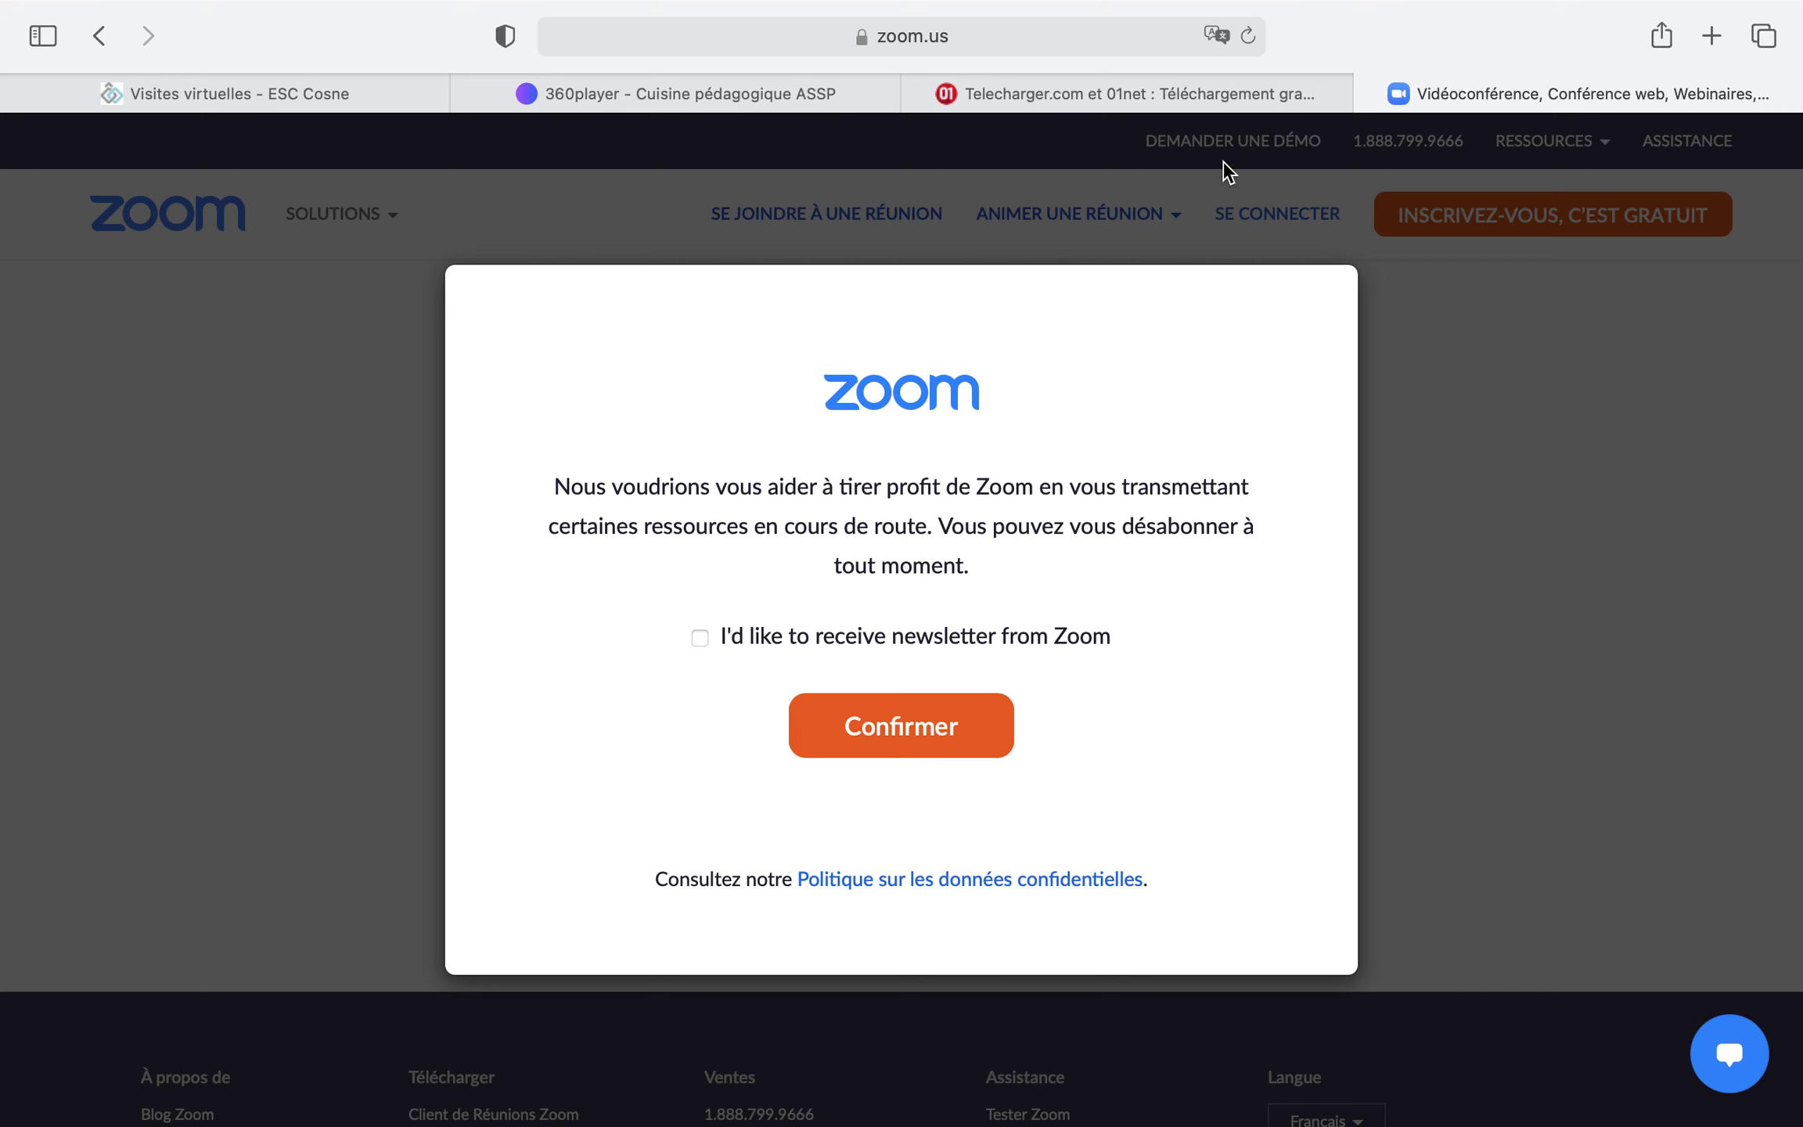
pyautogui.press('super+w')
pyautogui.hotkey('ctrl', 'Up')
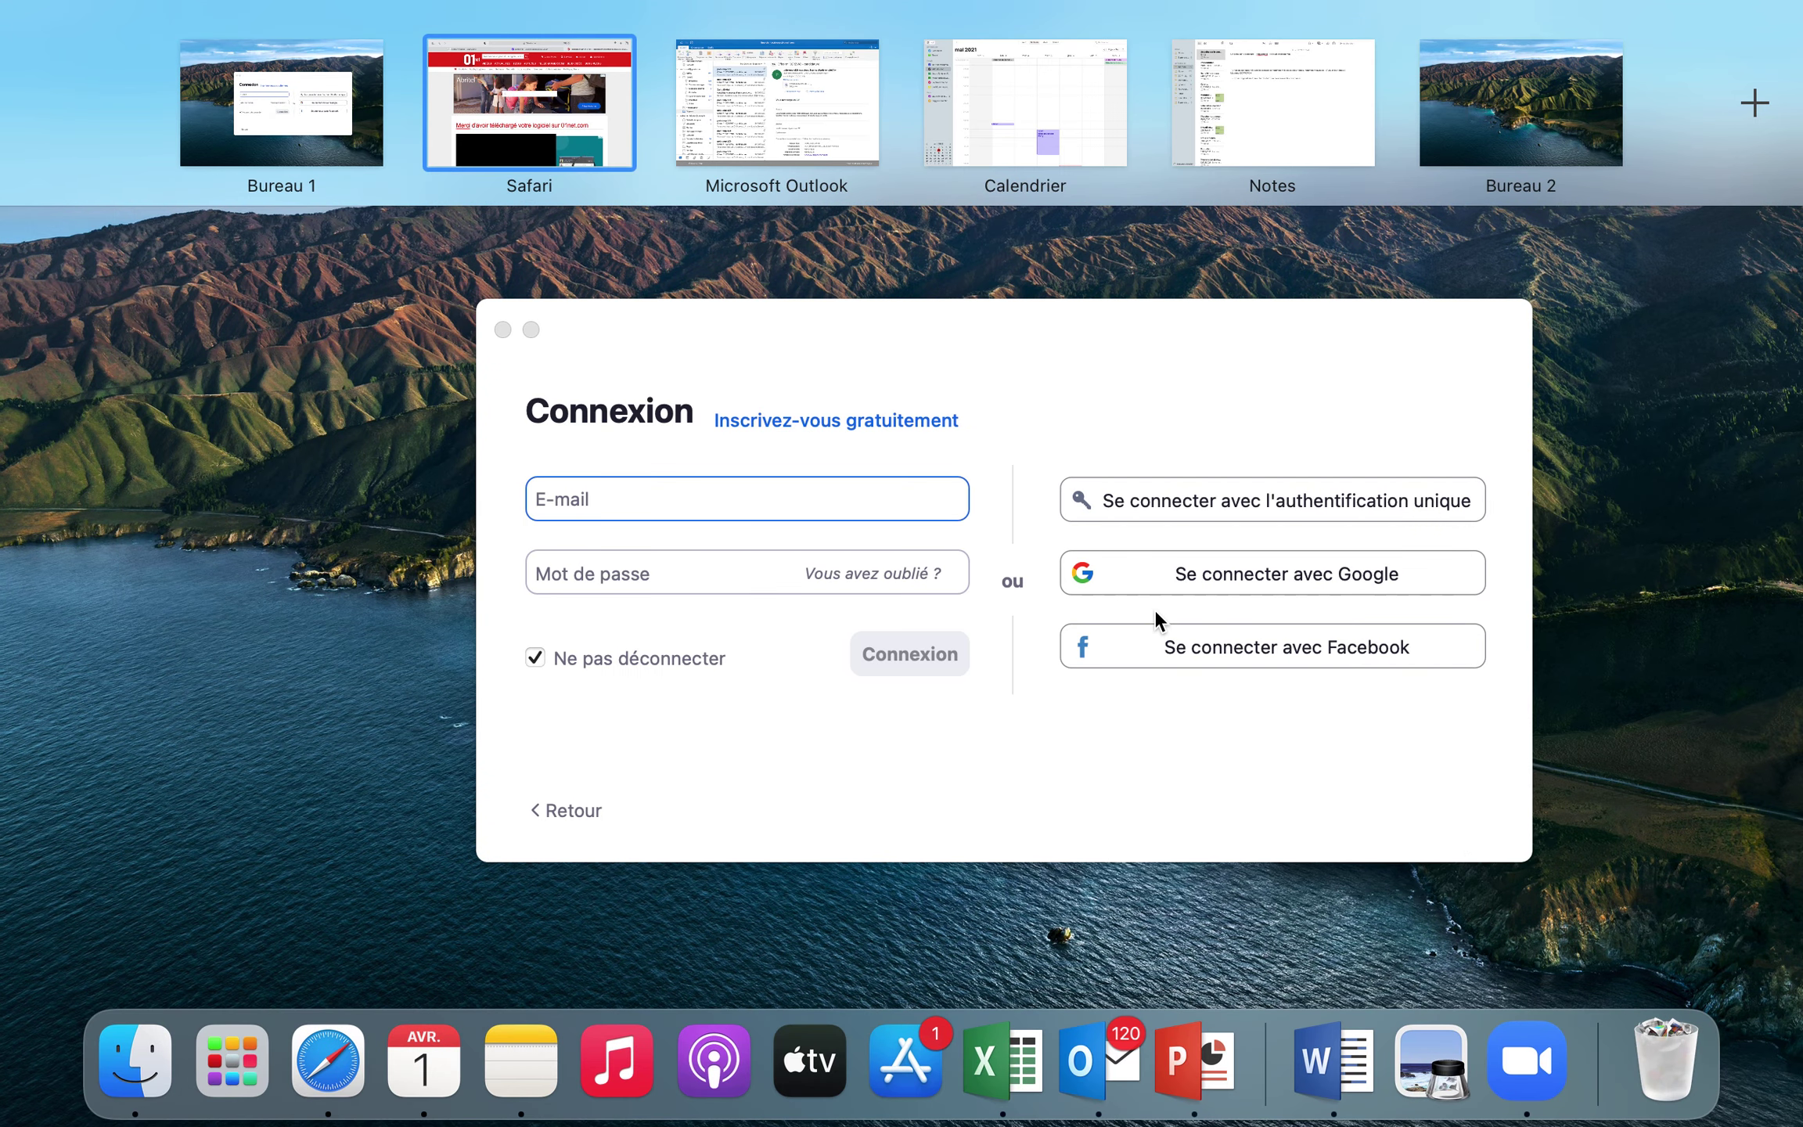
# Sign in to Zoom with the work e-mail address and the account password
pyautogui.click(902, 765)
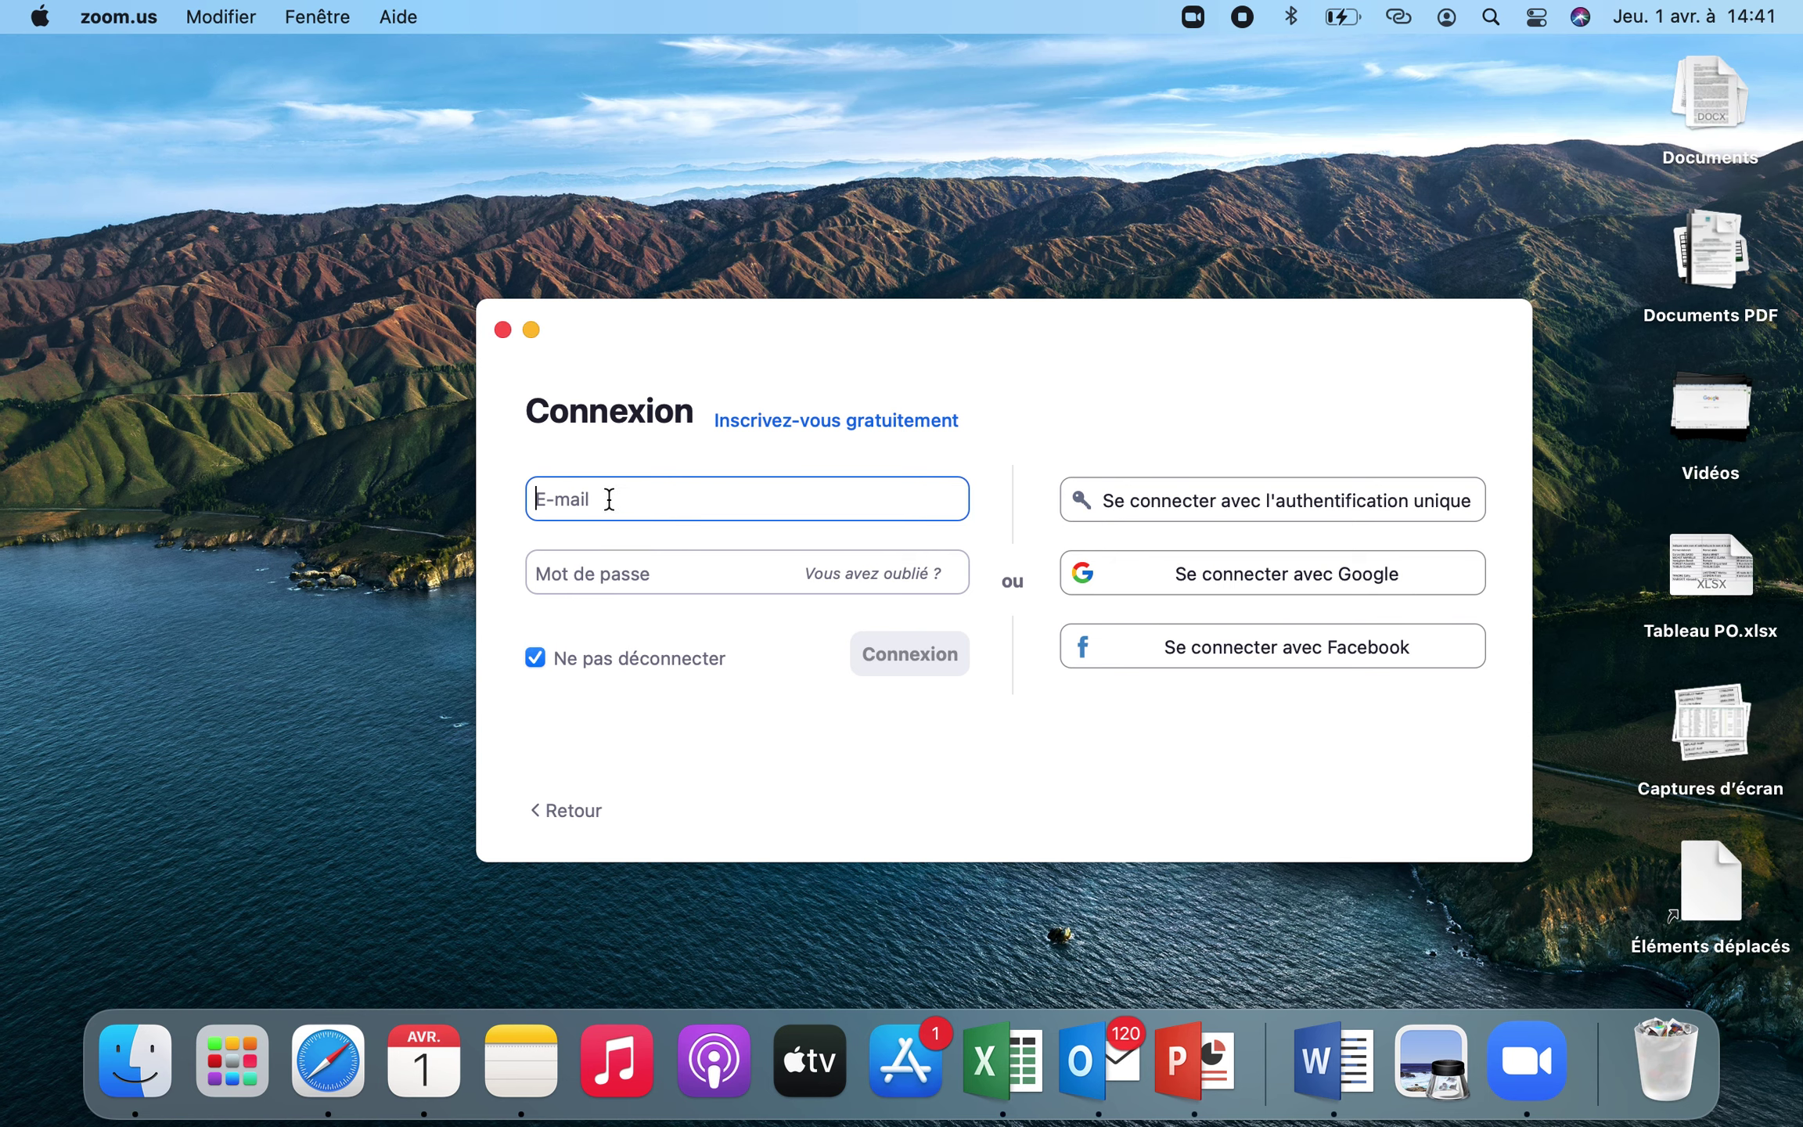
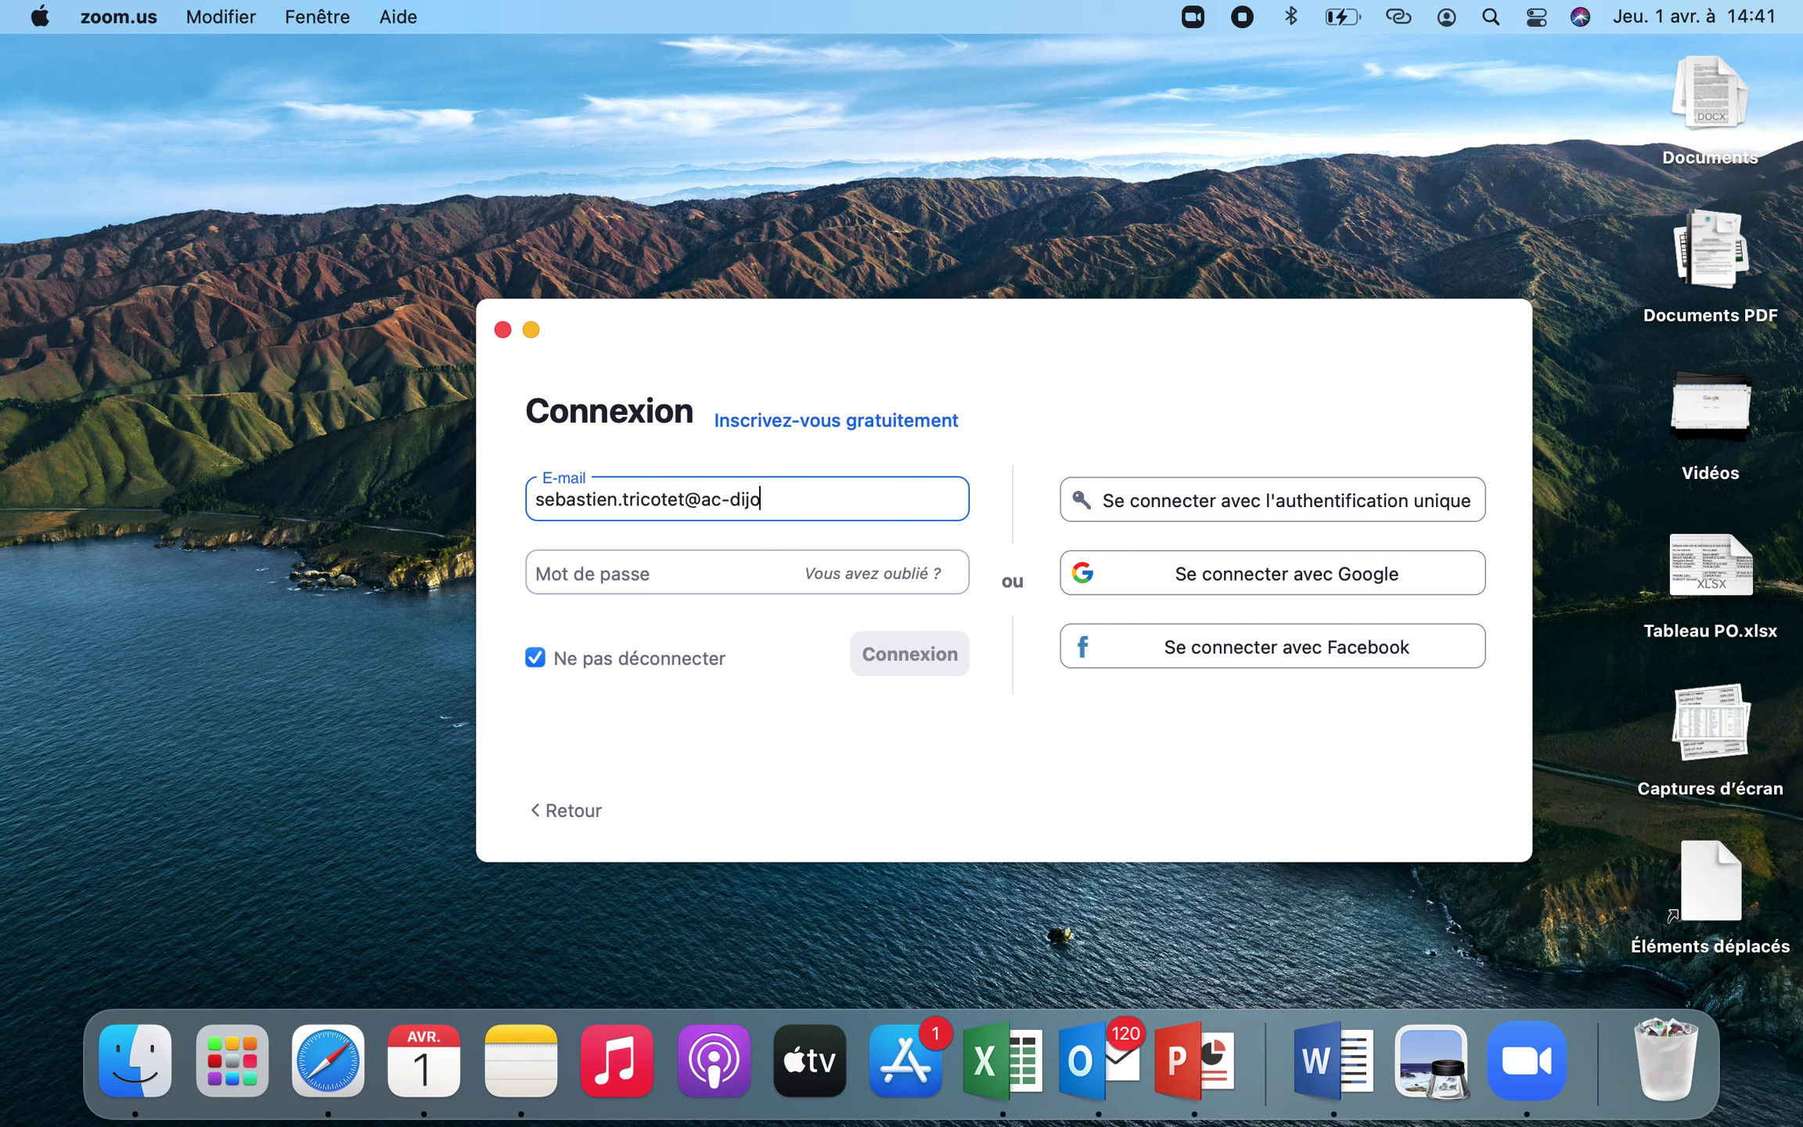
pyautogui.click(598, 576)
pyautogui.write('********')
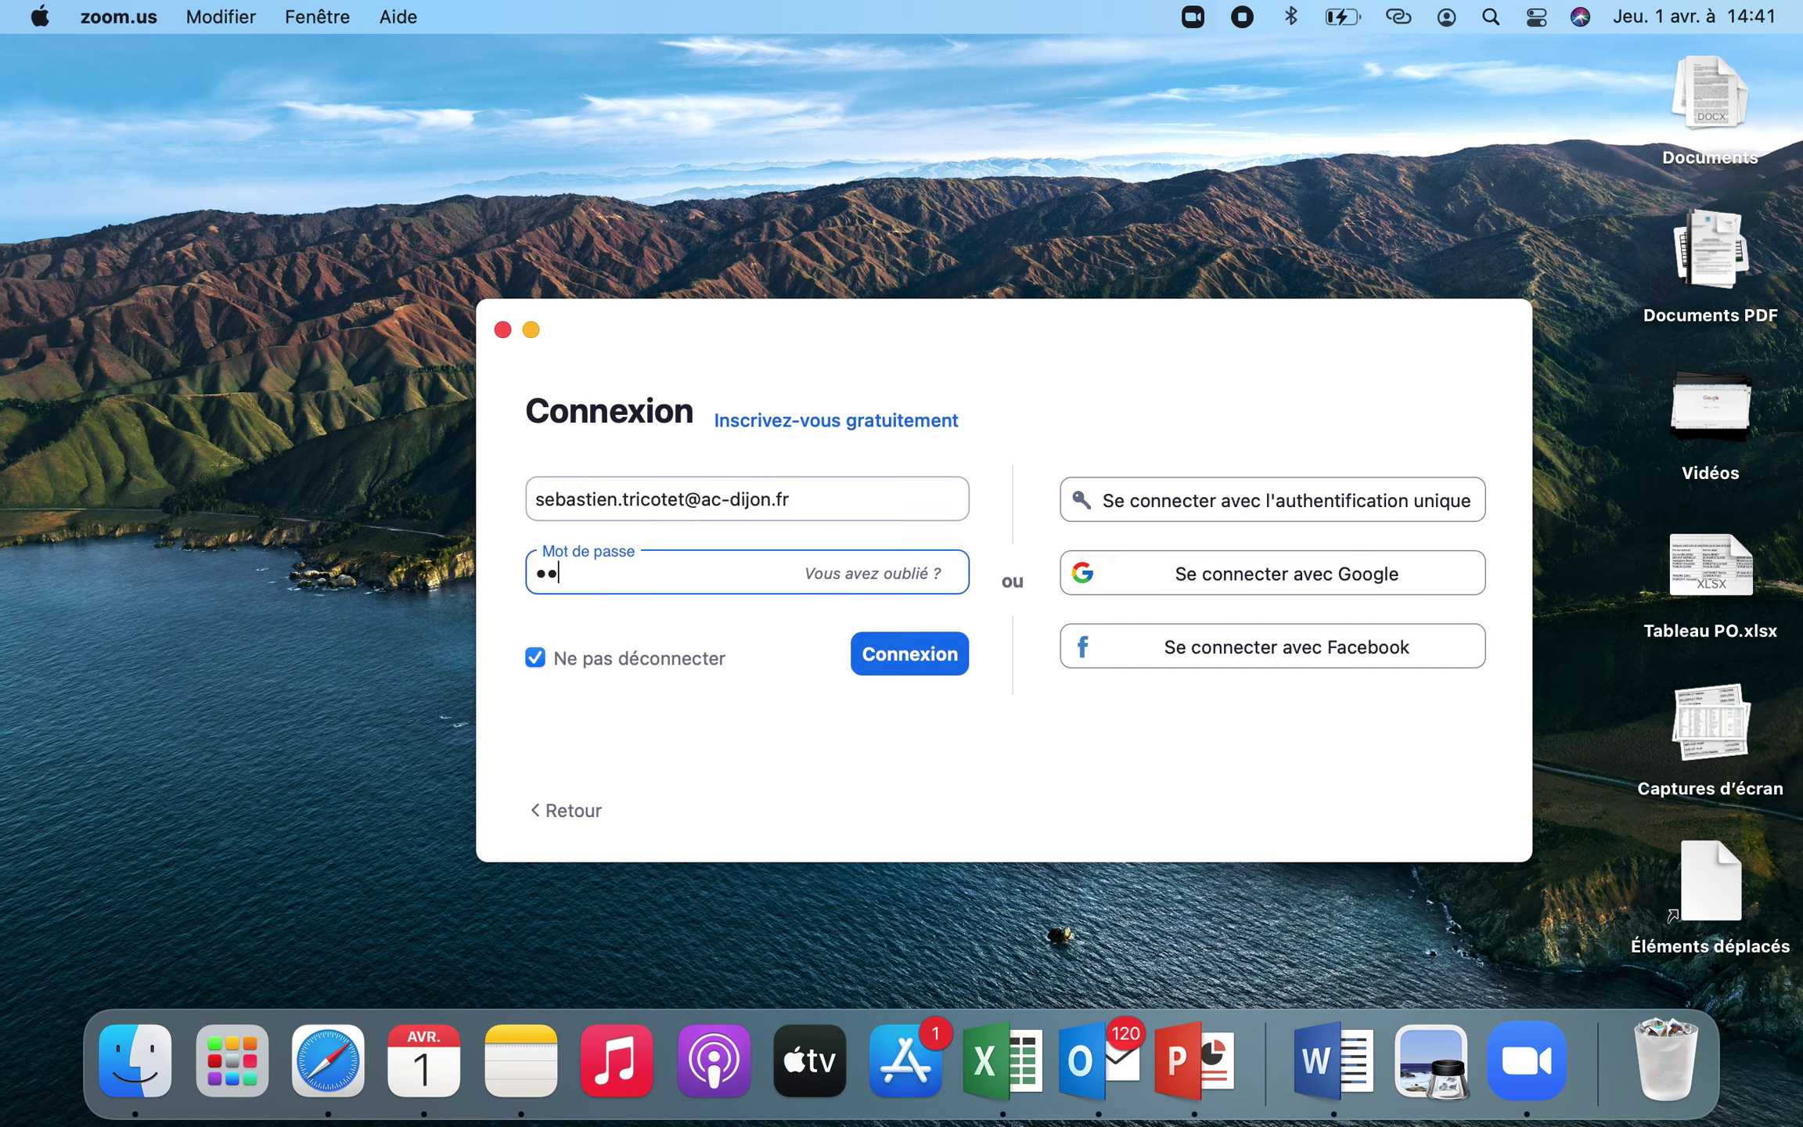
pyautogui.click(921, 656)
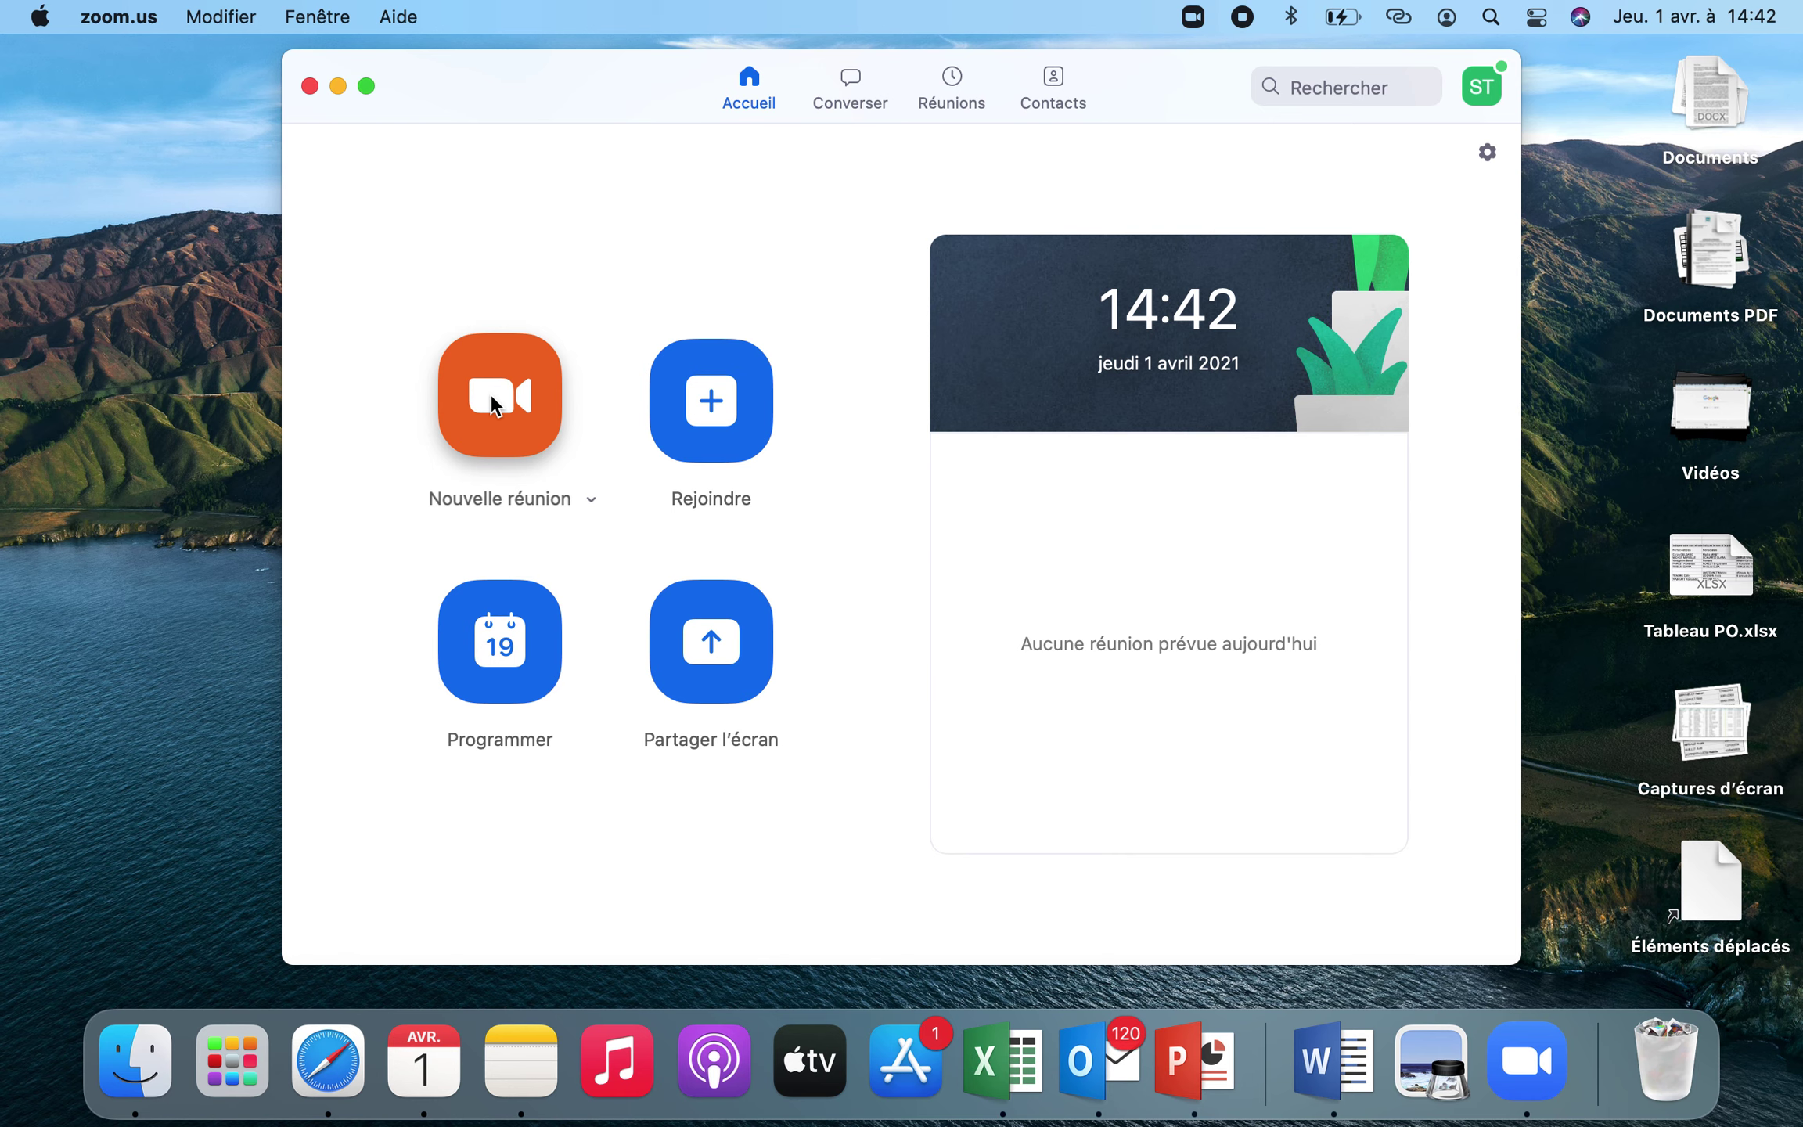
# Start a new meeting using computer audio with the webcam video turned off
pyautogui.click(491, 397)
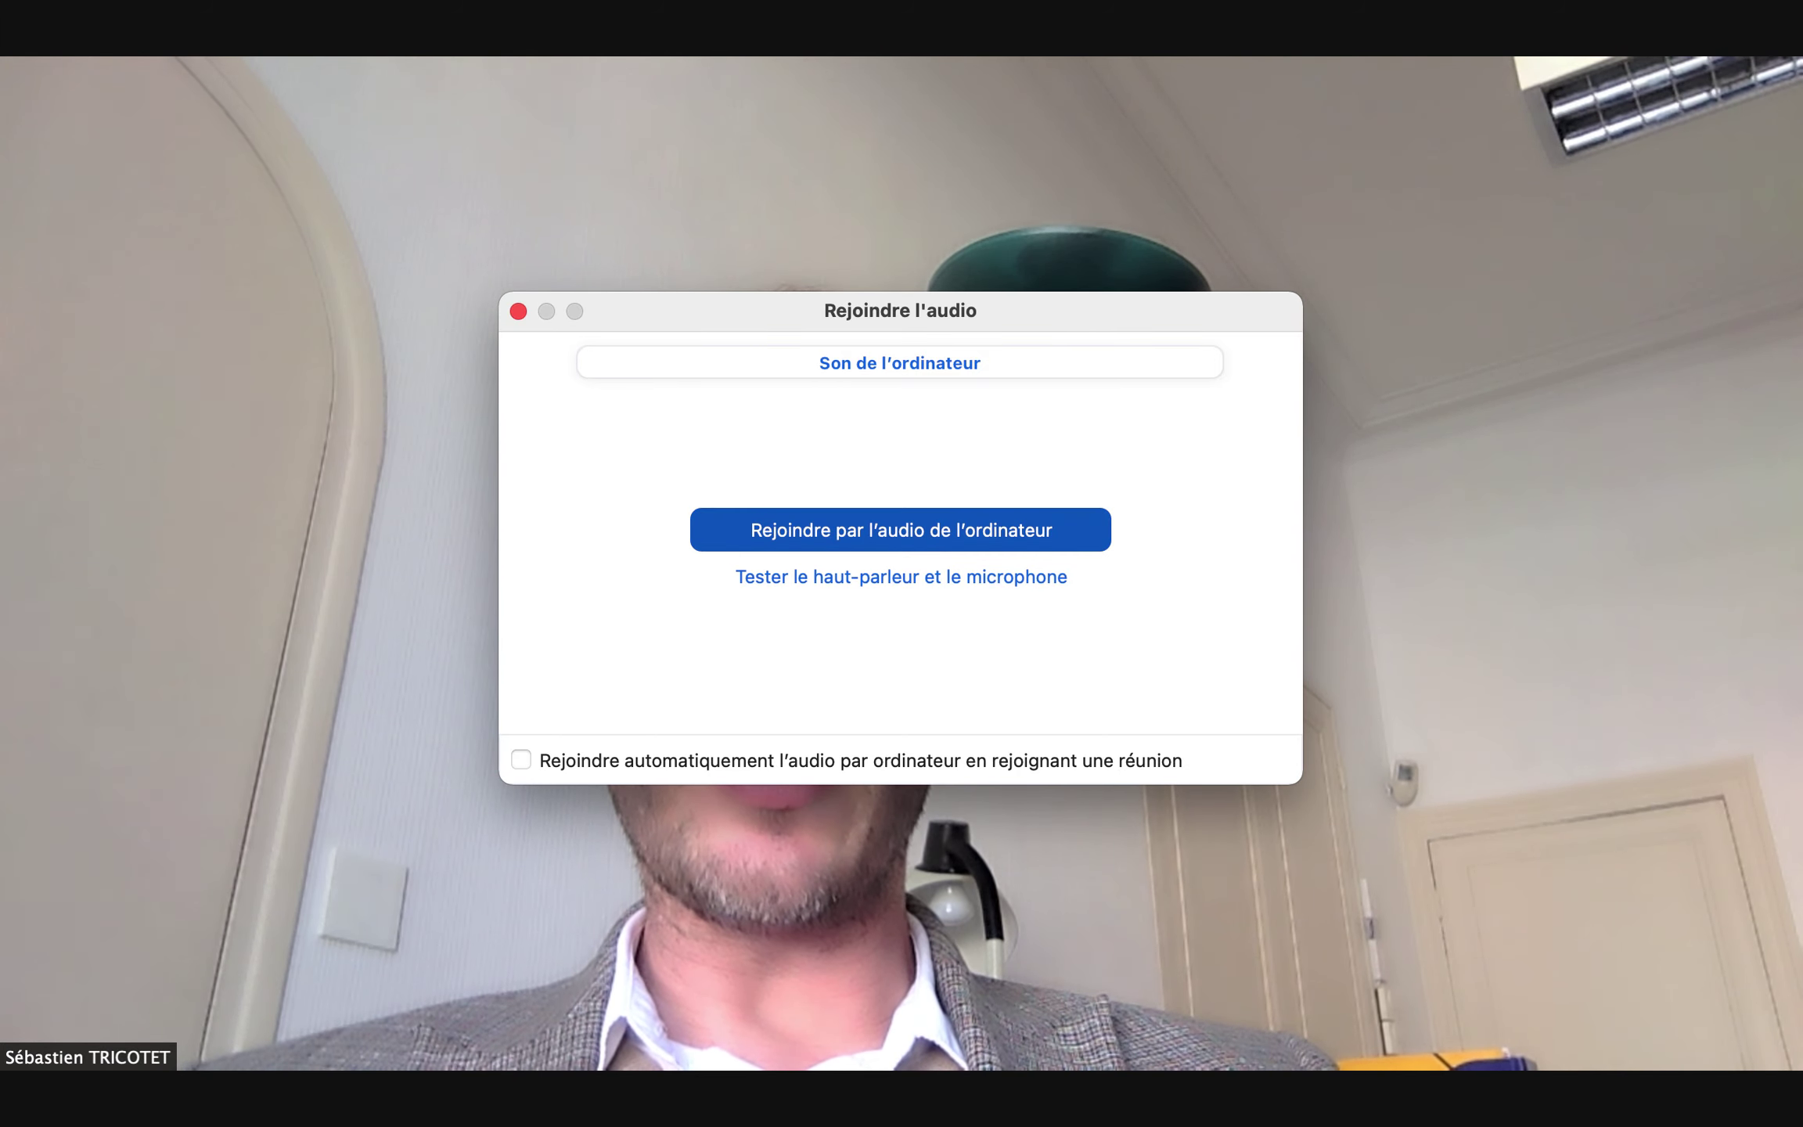
pyautogui.click(927, 527)
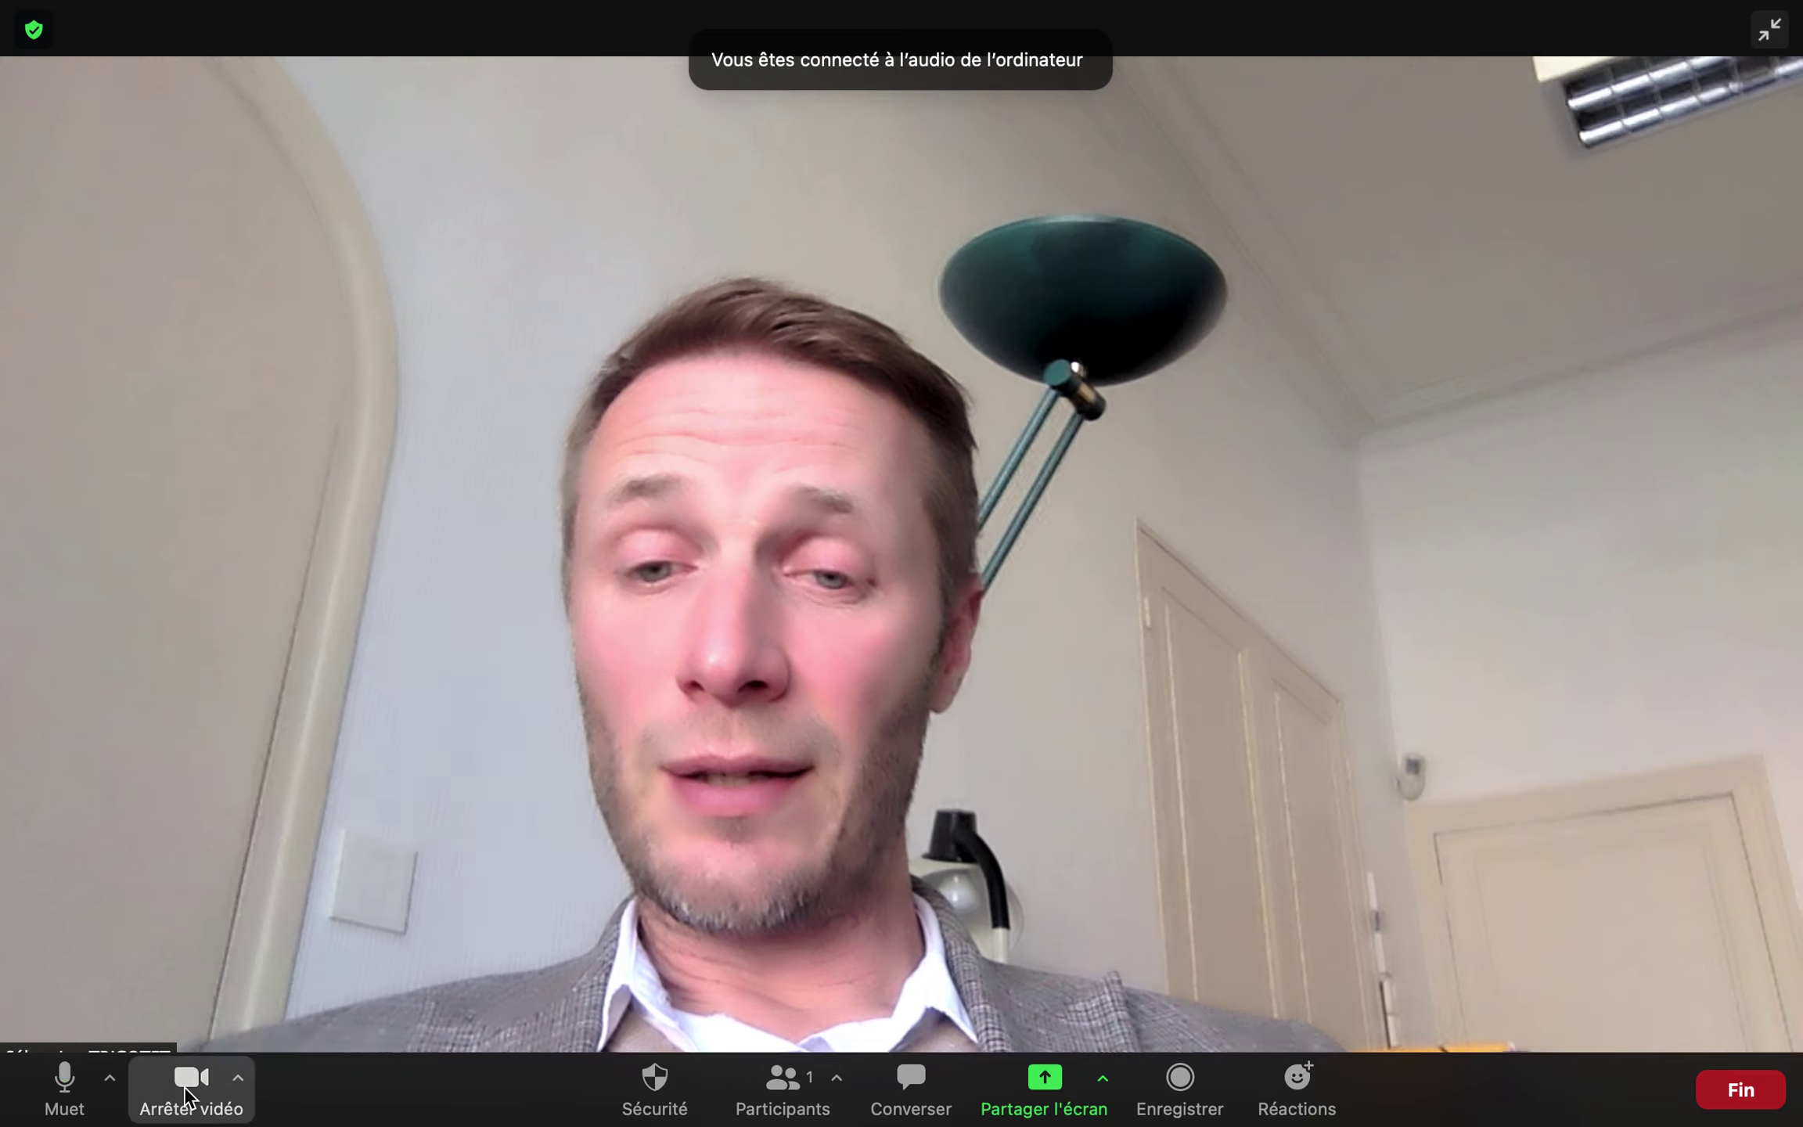
pyautogui.click(197, 1090)
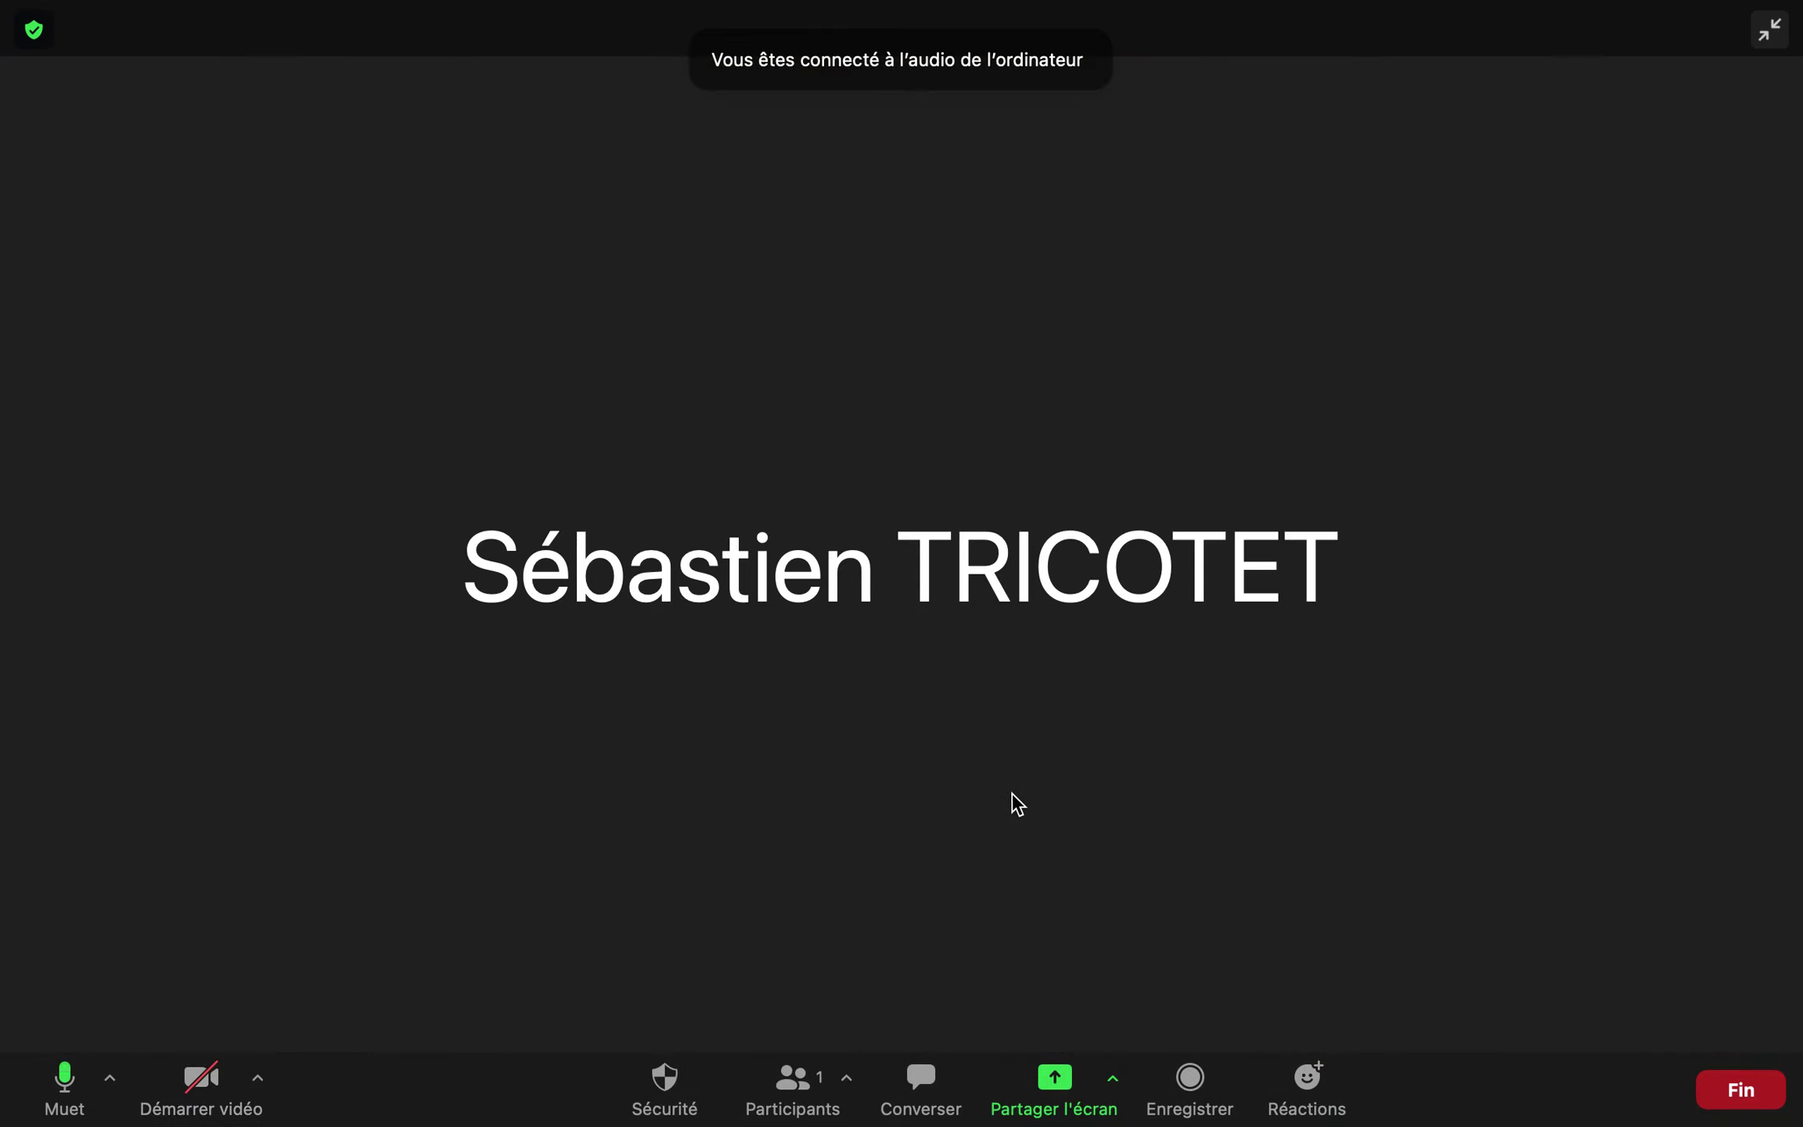
# Copy the meeting invitation via the Participants window's Inviter option
pyautogui.click(800, 1096)
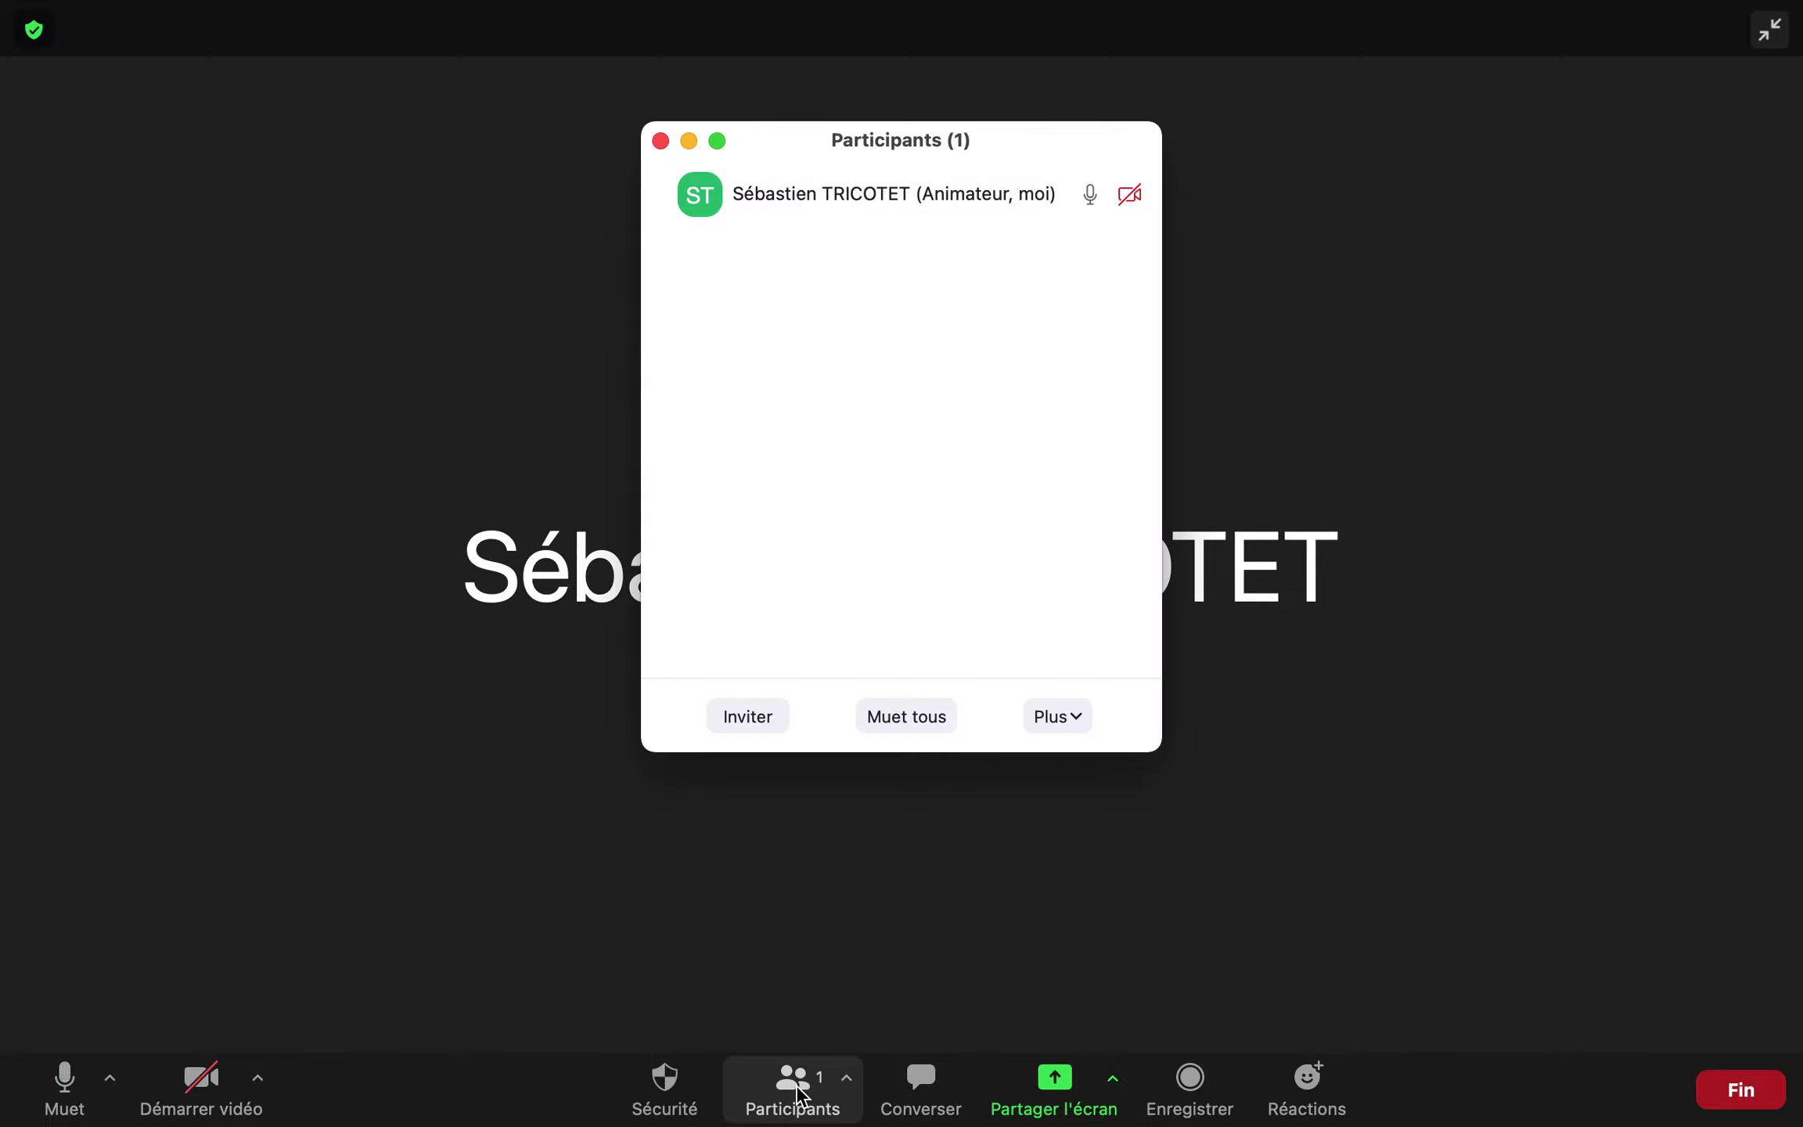
pyautogui.click(725, 710)
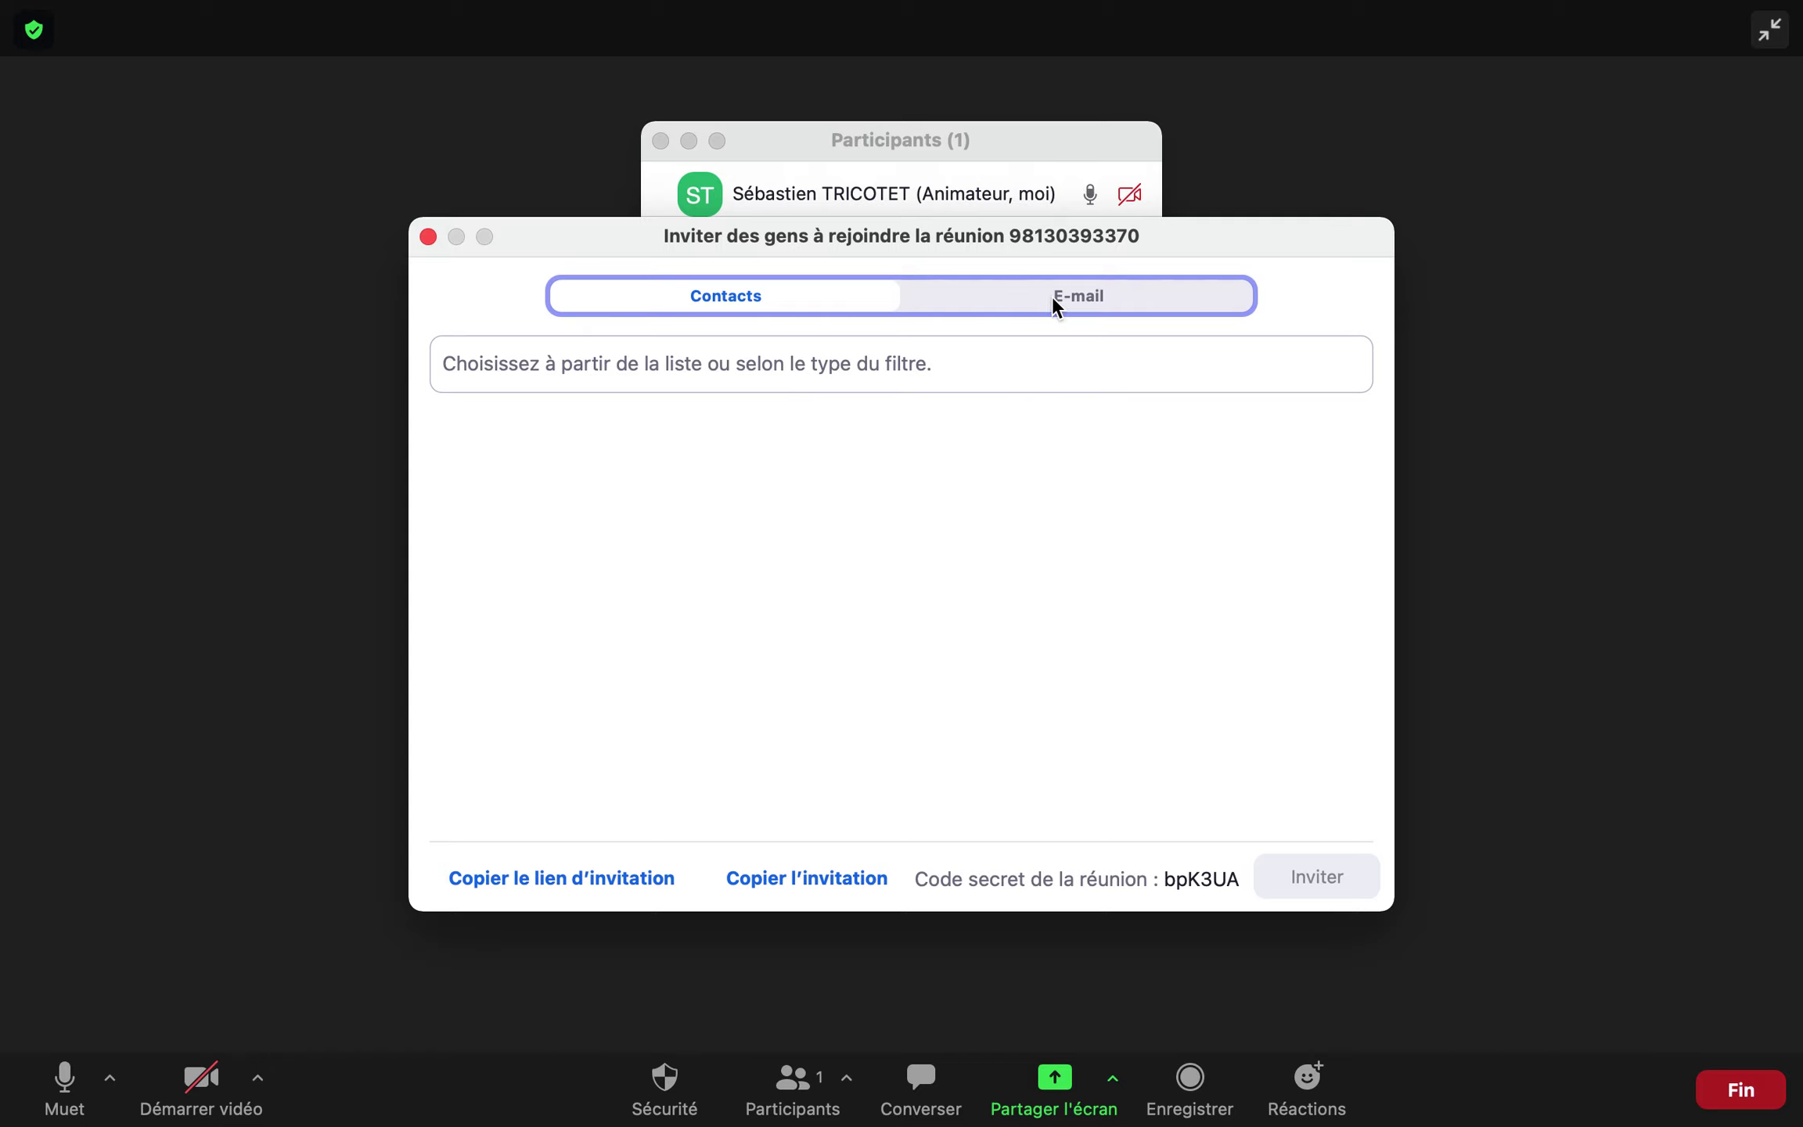
pyautogui.click(791, 877)
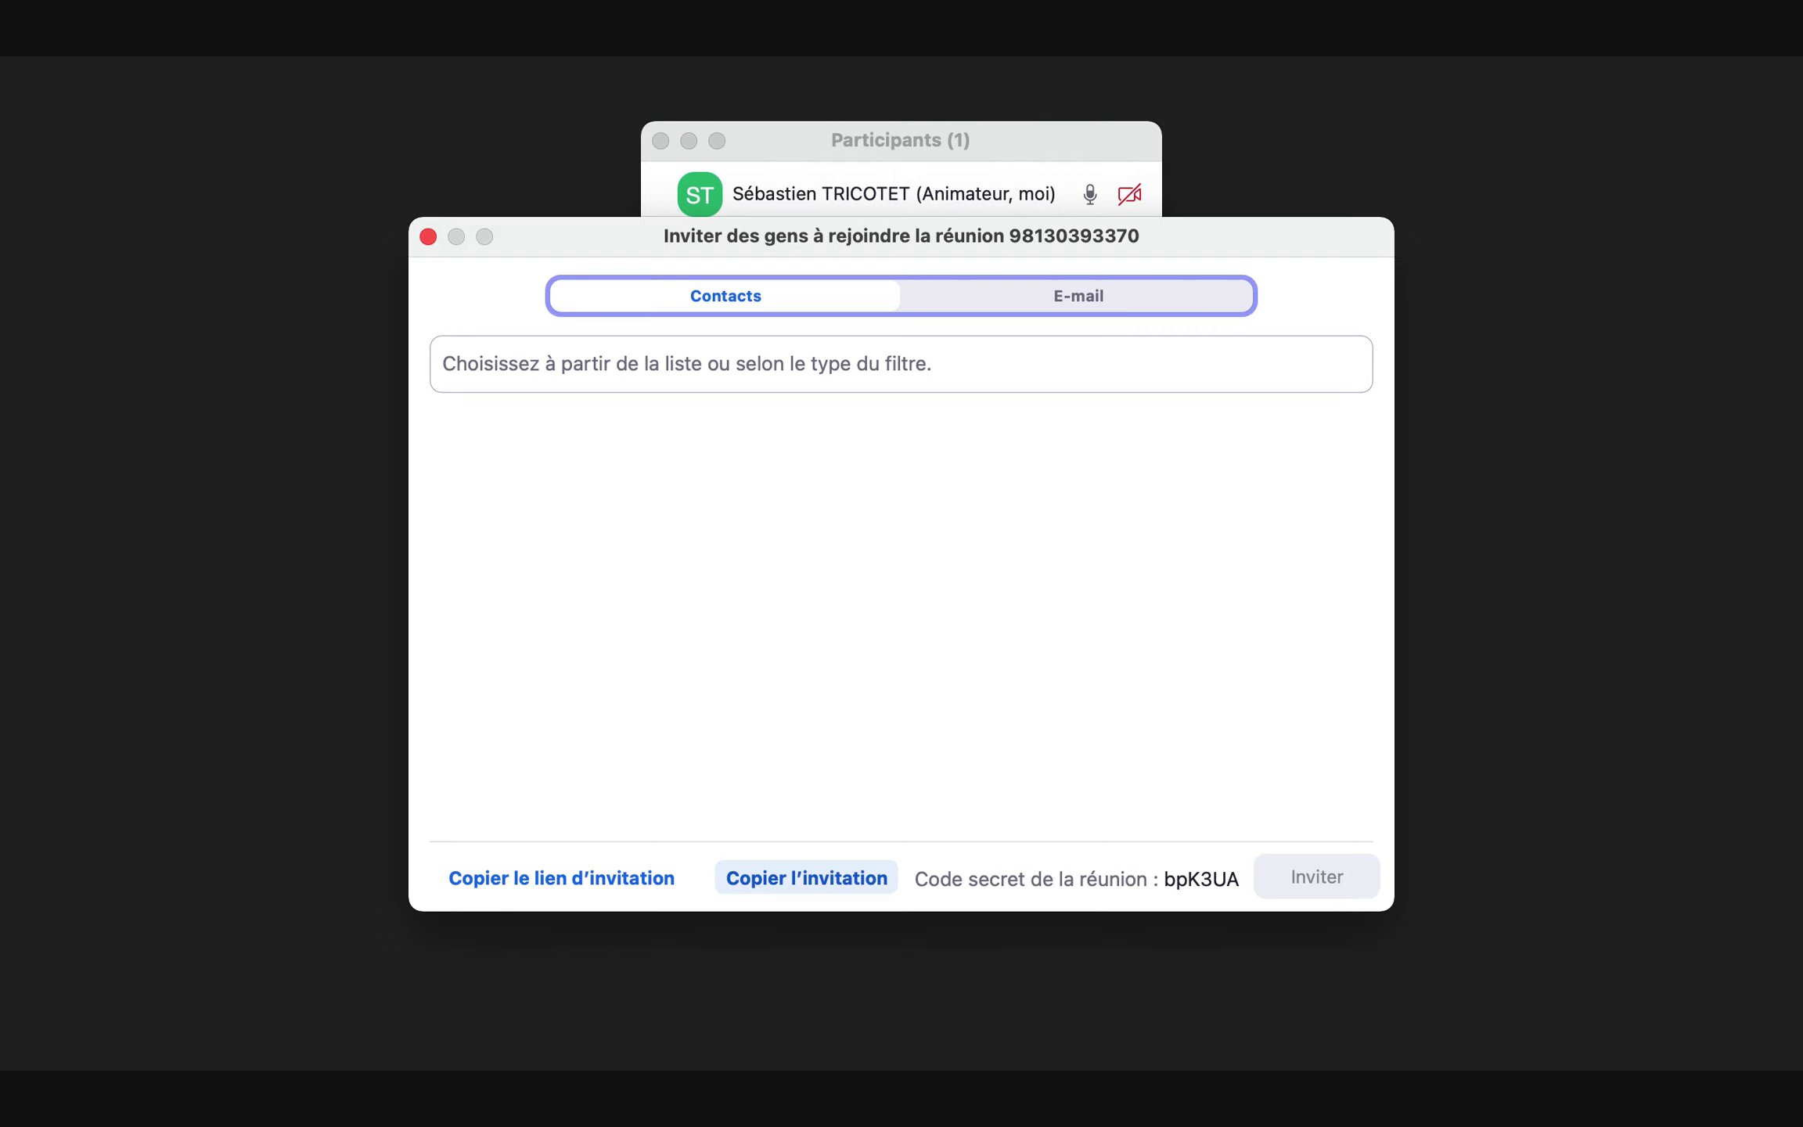
# Paste the copied Zoom invitation into a new Outlook e-mail, then return to the meeting
pyautogui.hotkey('ctrl', 'Up')
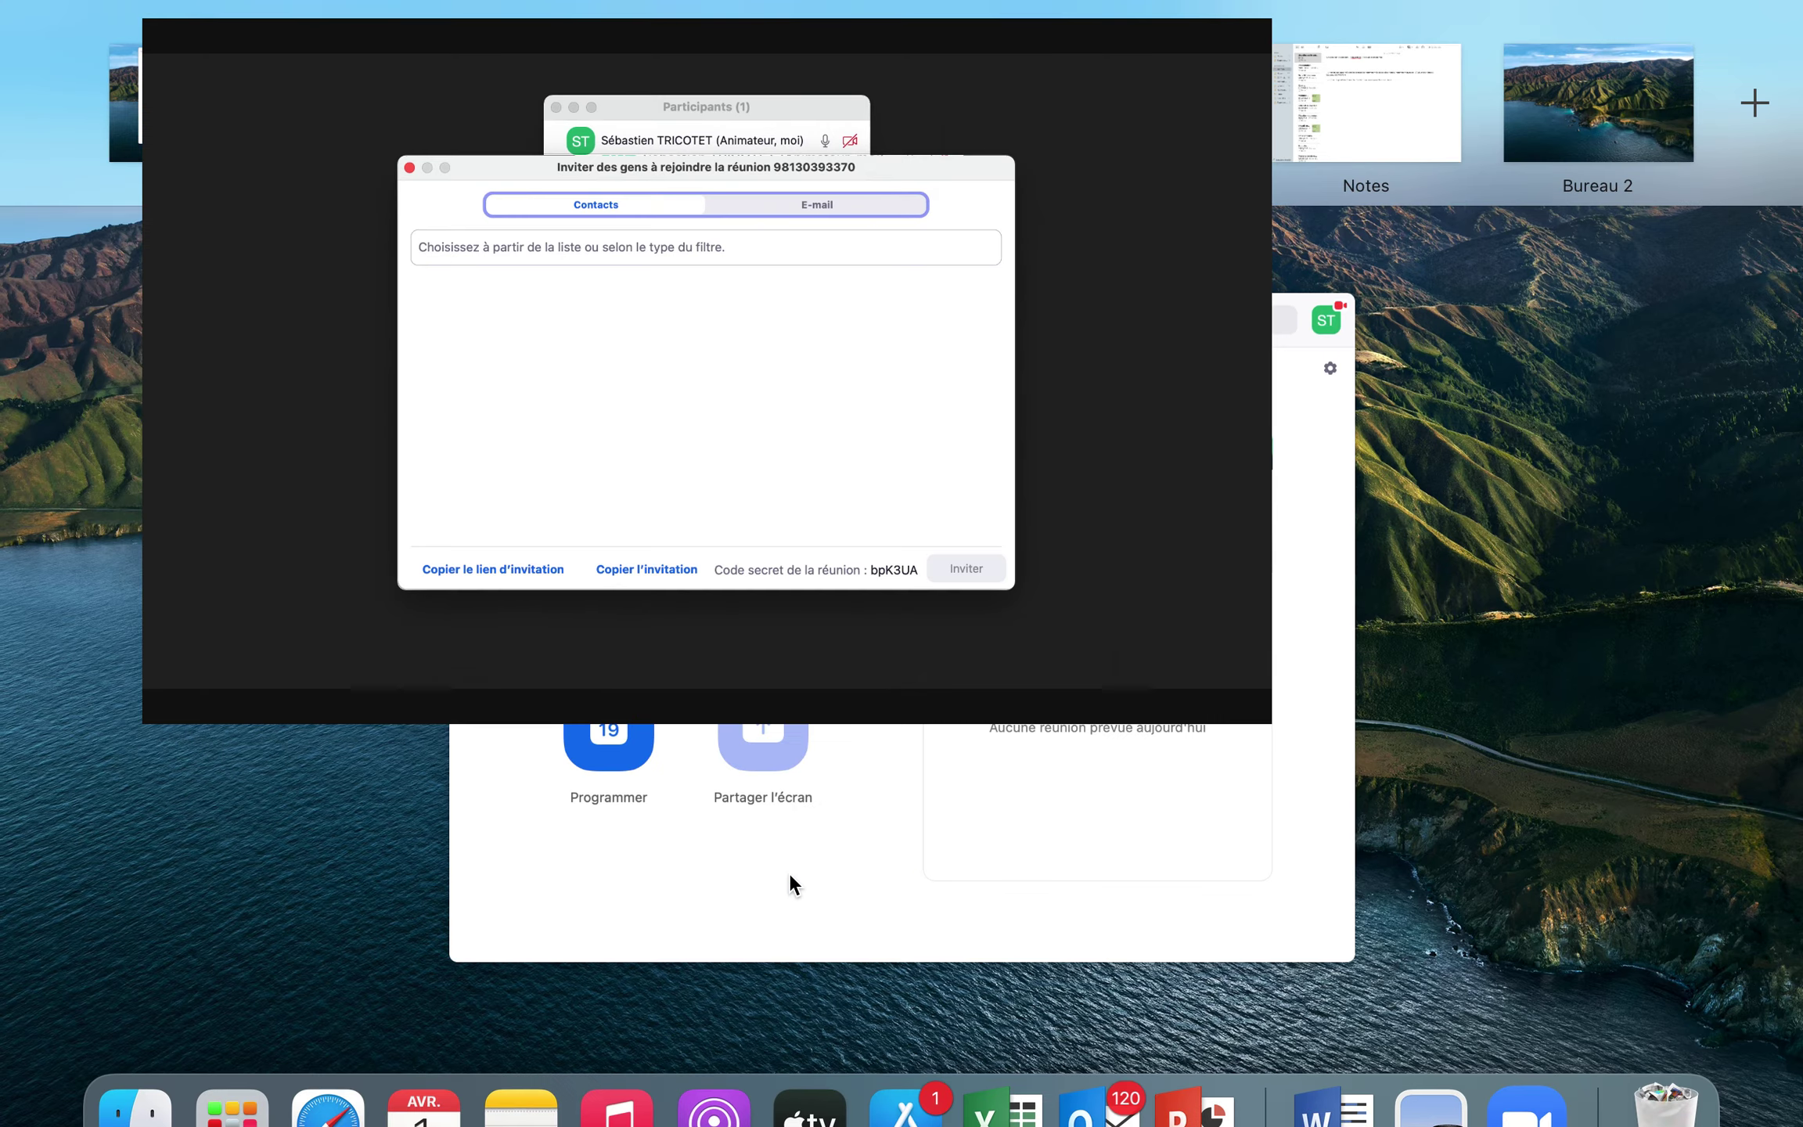
pyautogui.click(1106, 1046)
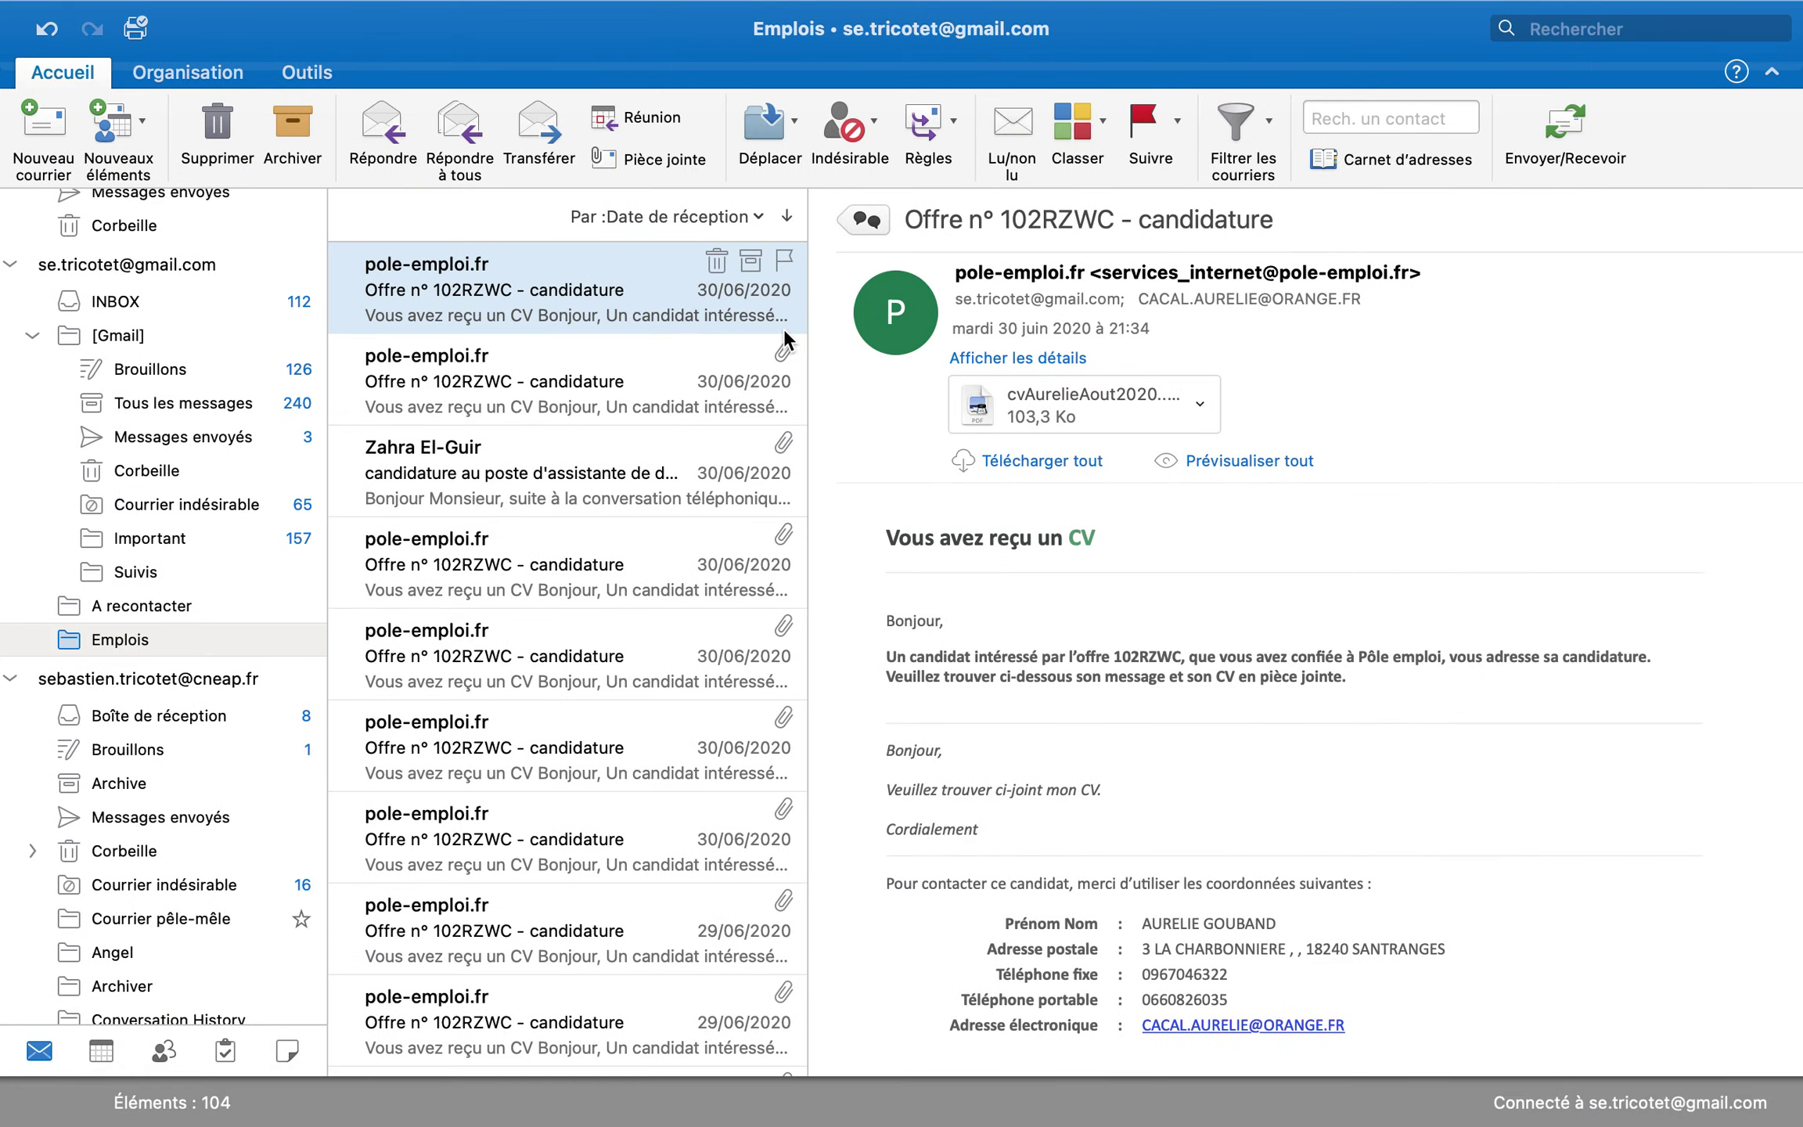
pyautogui.click(19, 123)
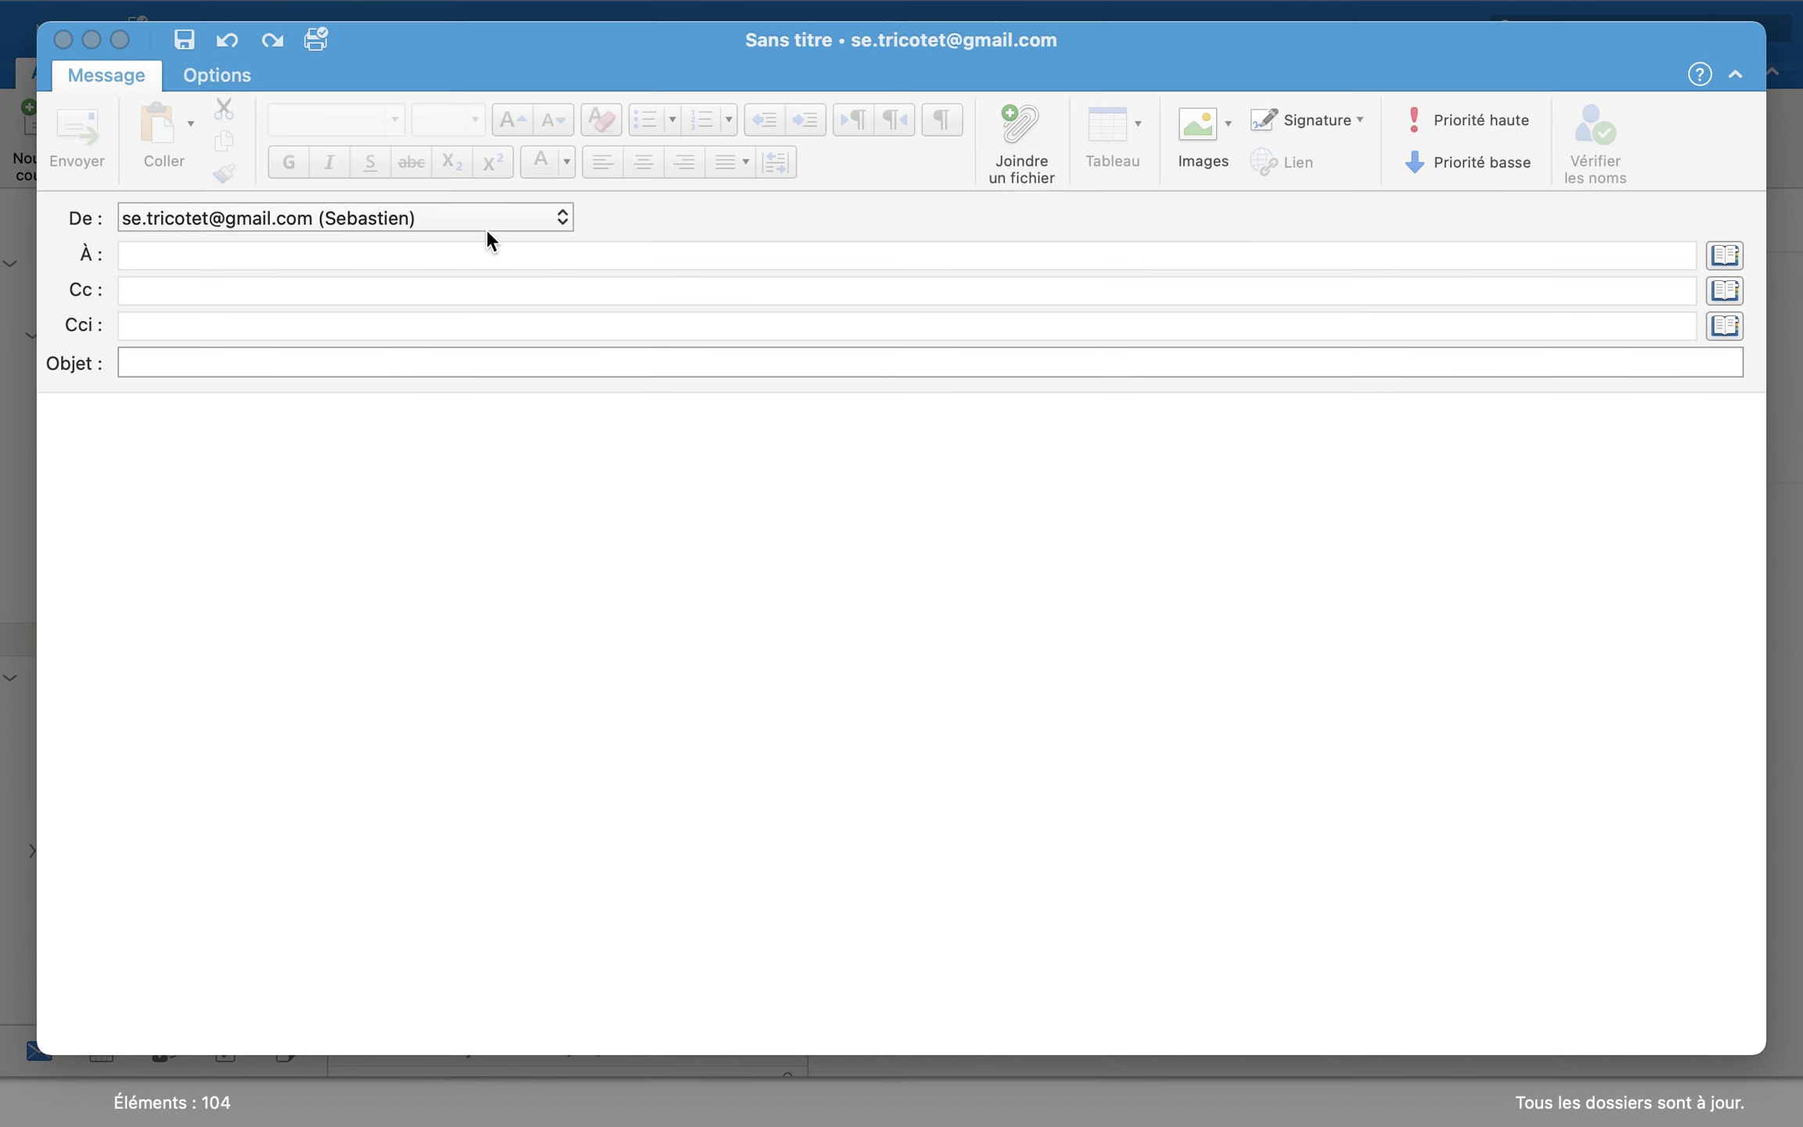
pyautogui.click(373, 400)
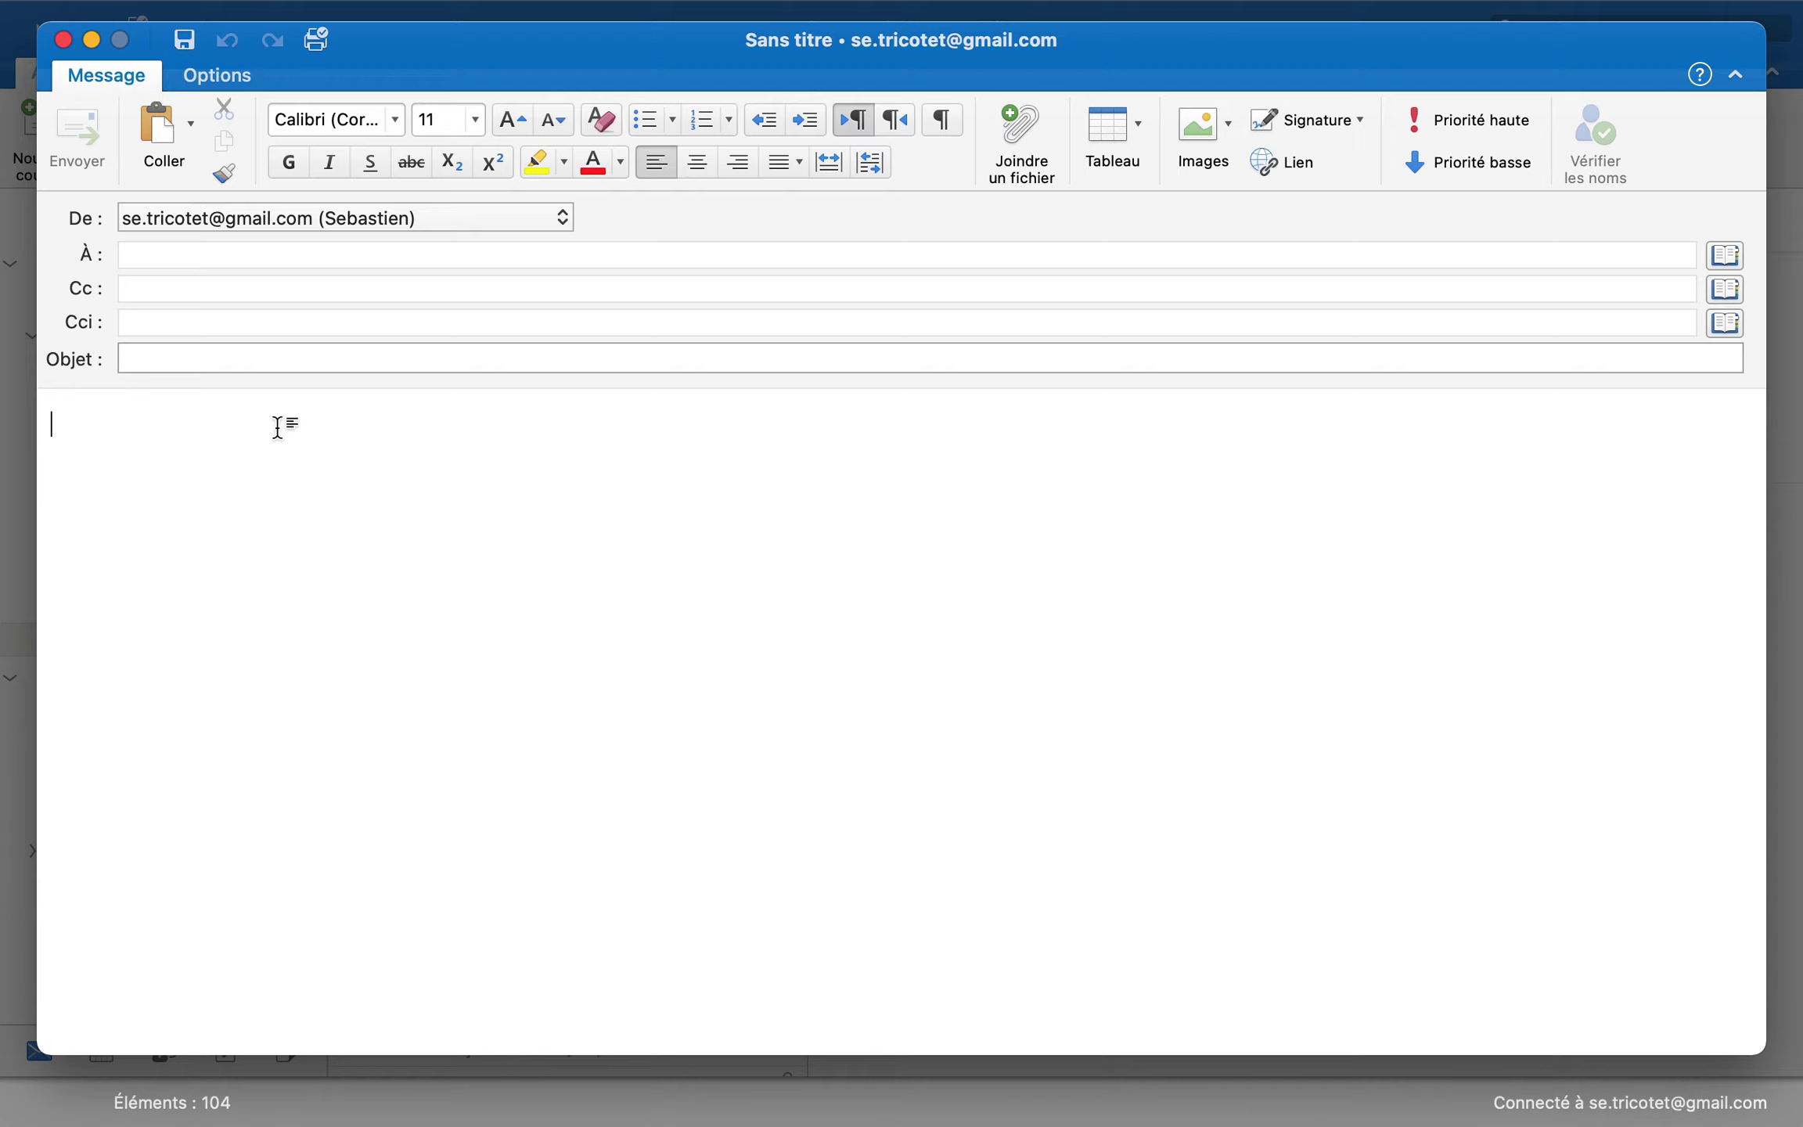
pyautogui.press('super+v')
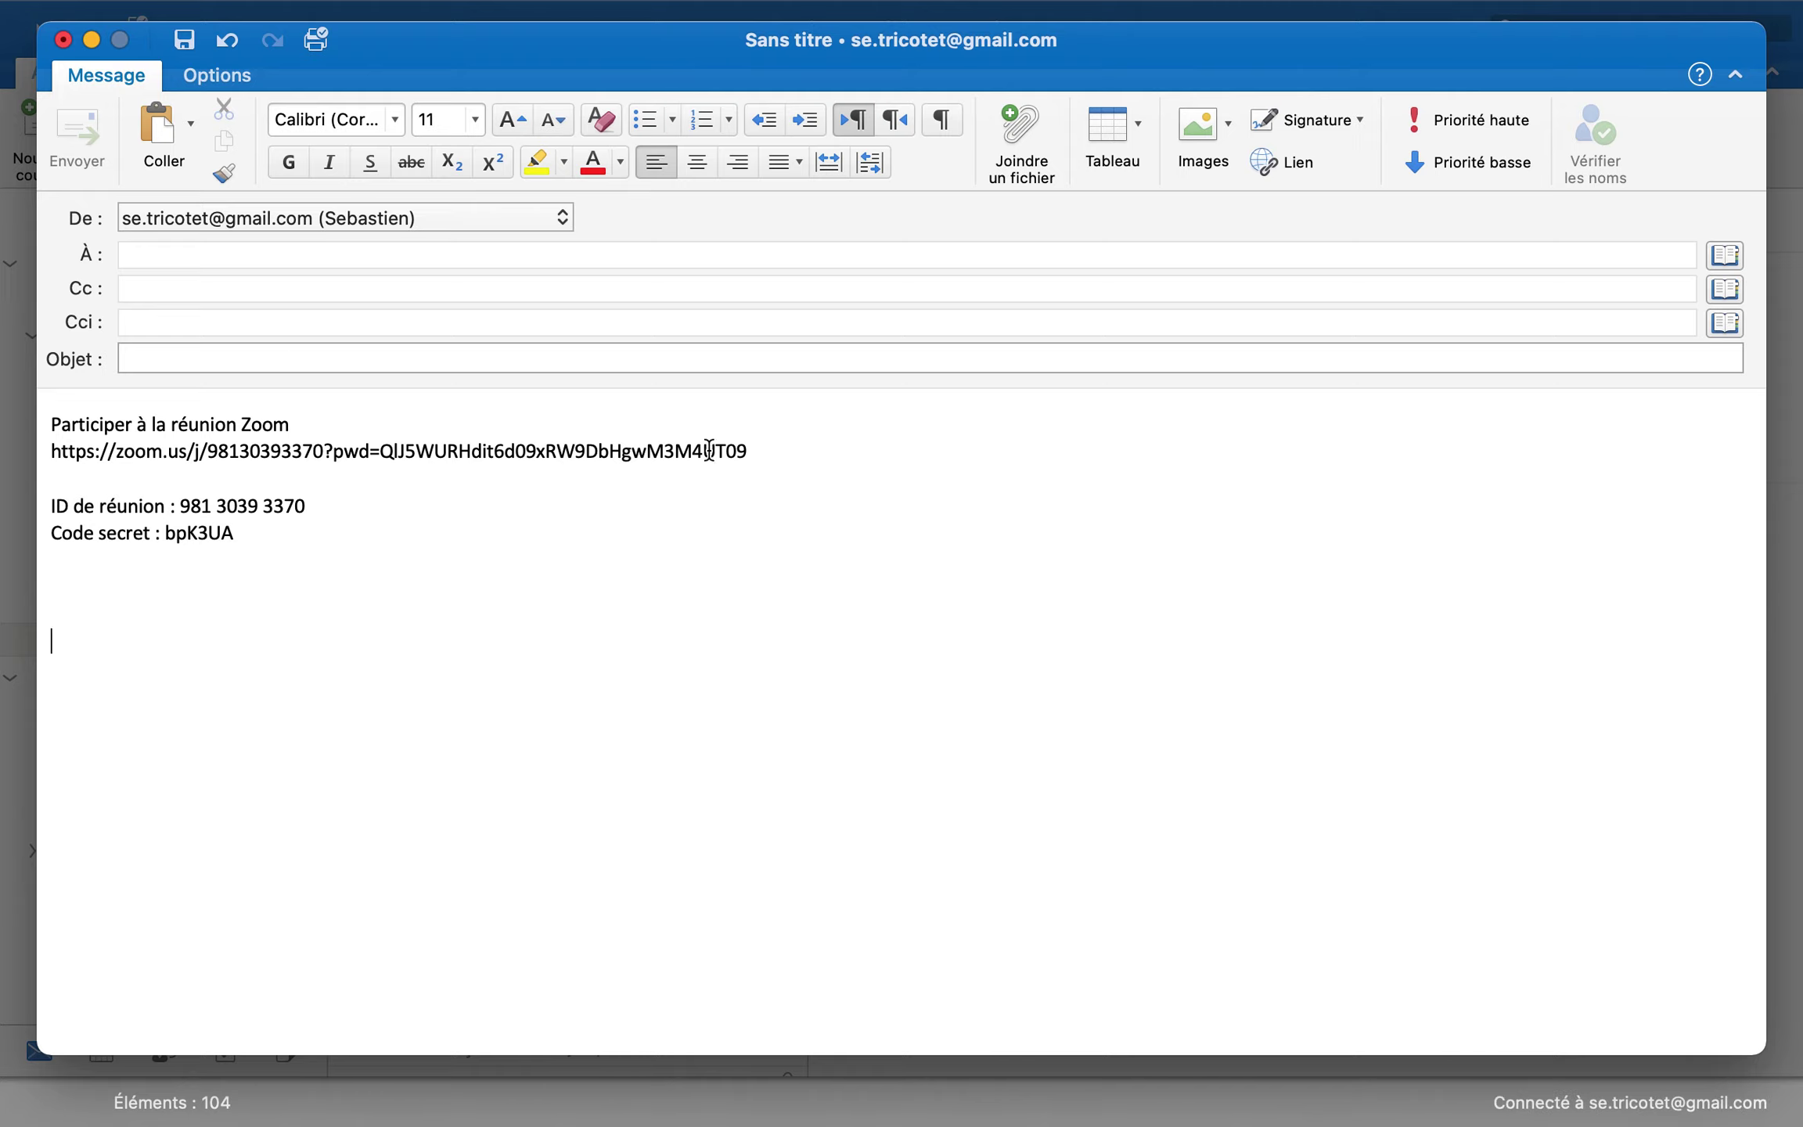
pyautogui.hotkey('ctrl', 'Up')
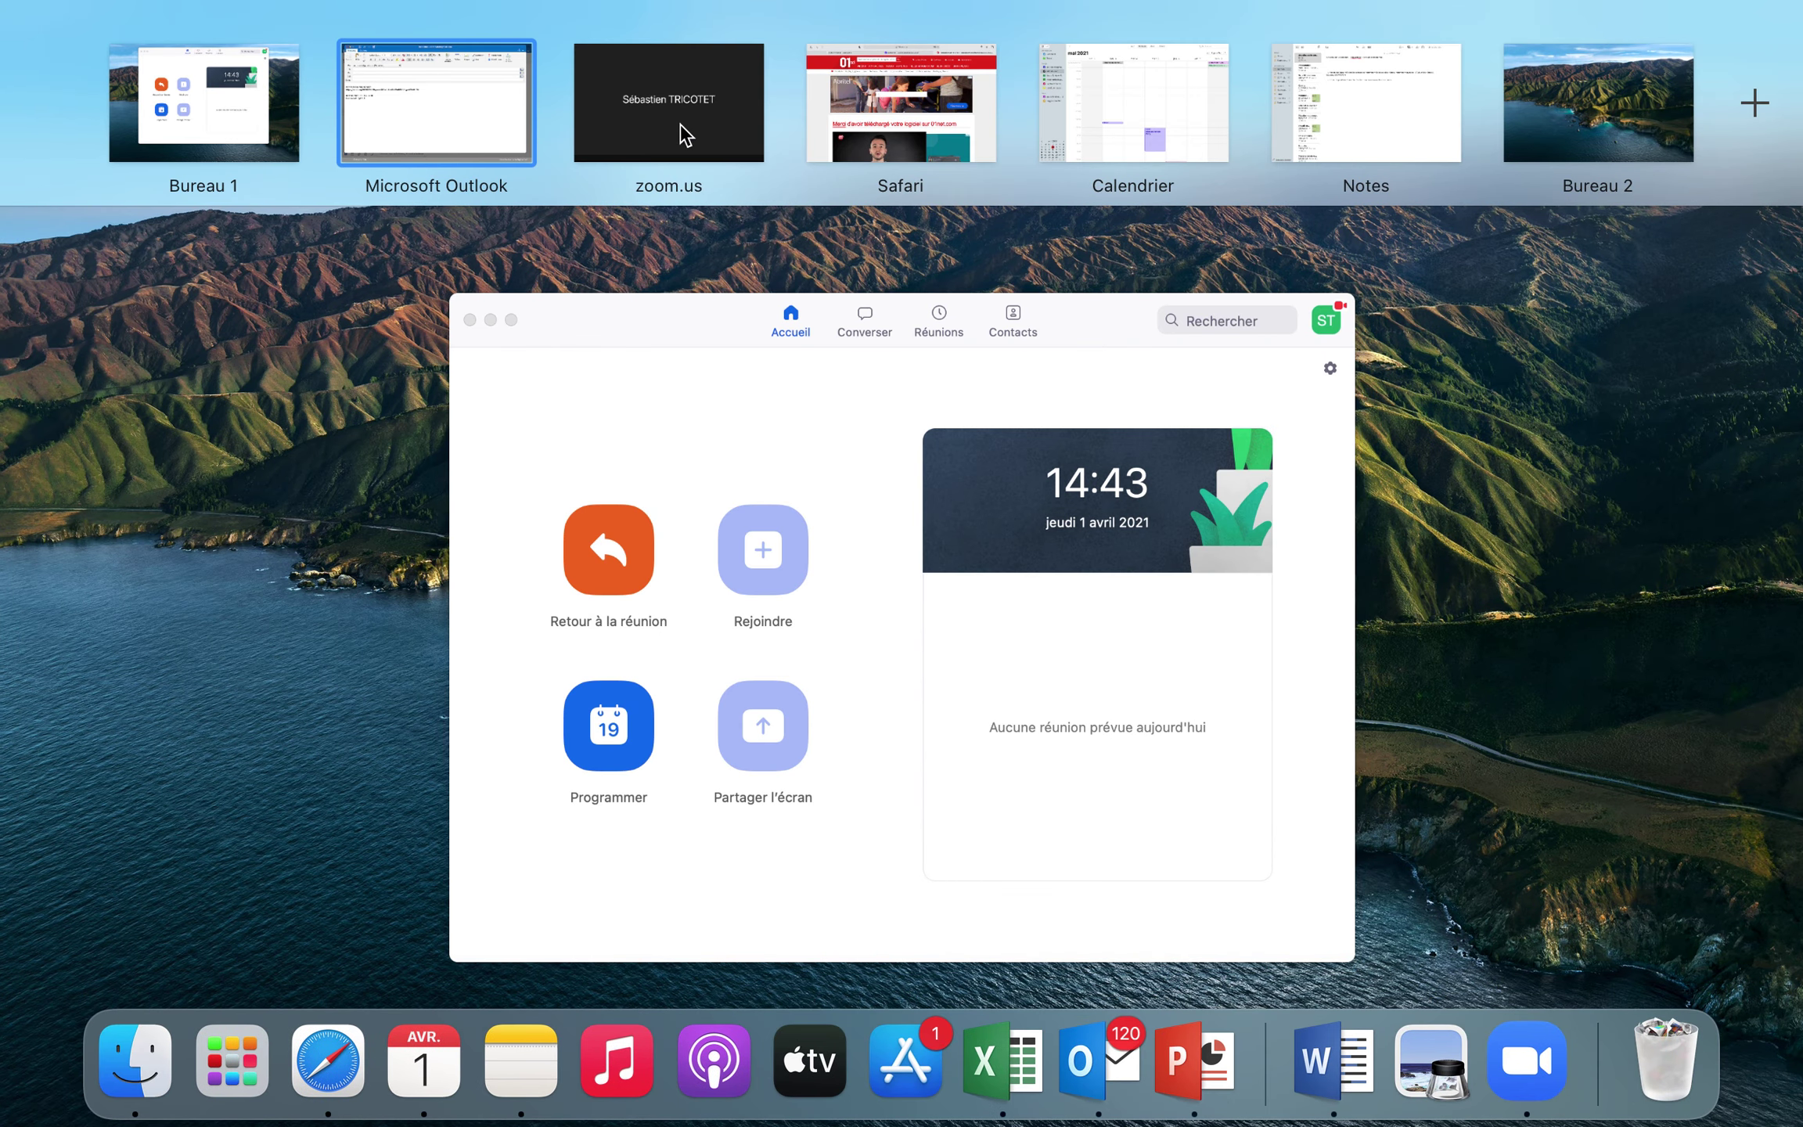
pyautogui.click(676, 129)
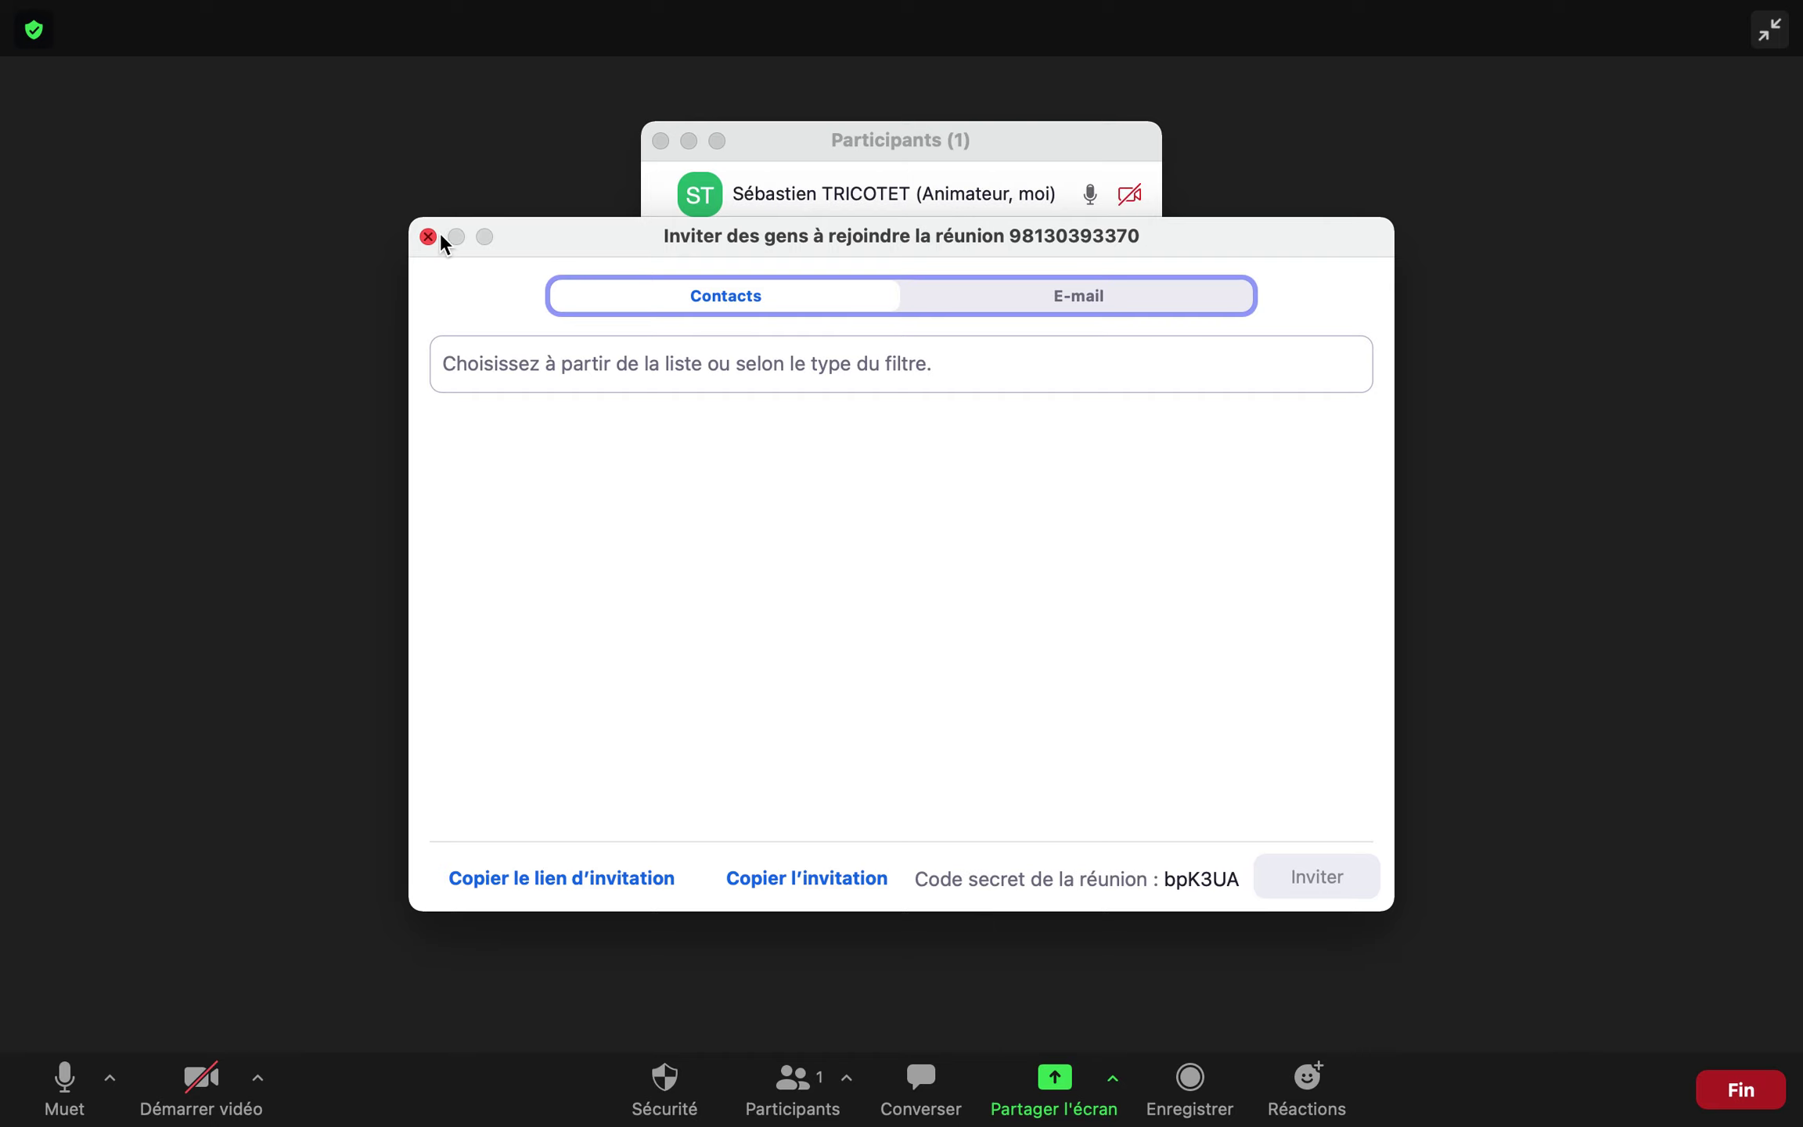
# Close the invitation and participants windows, then end the meeting for all participants
pyautogui.click(427, 234)
pyautogui.hotkey('ctrl', 'Right')
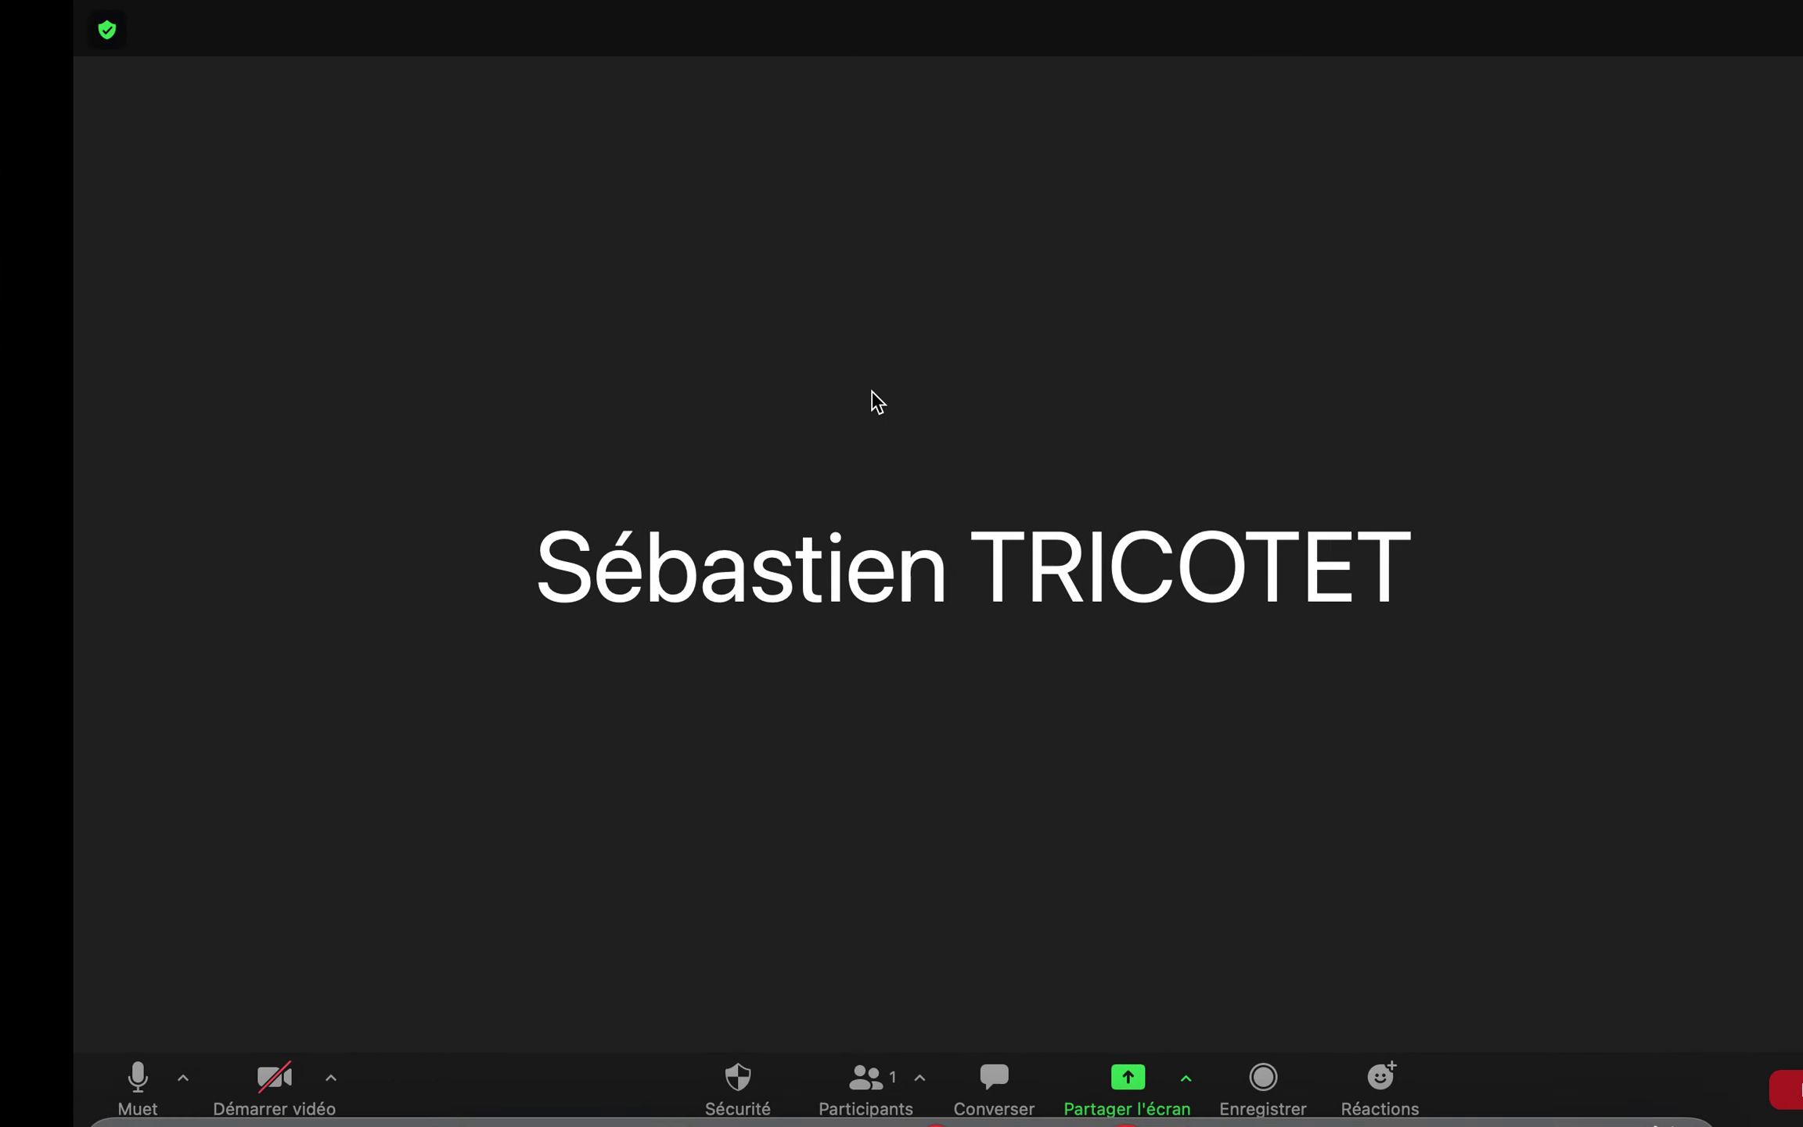
pyautogui.click(662, 142)
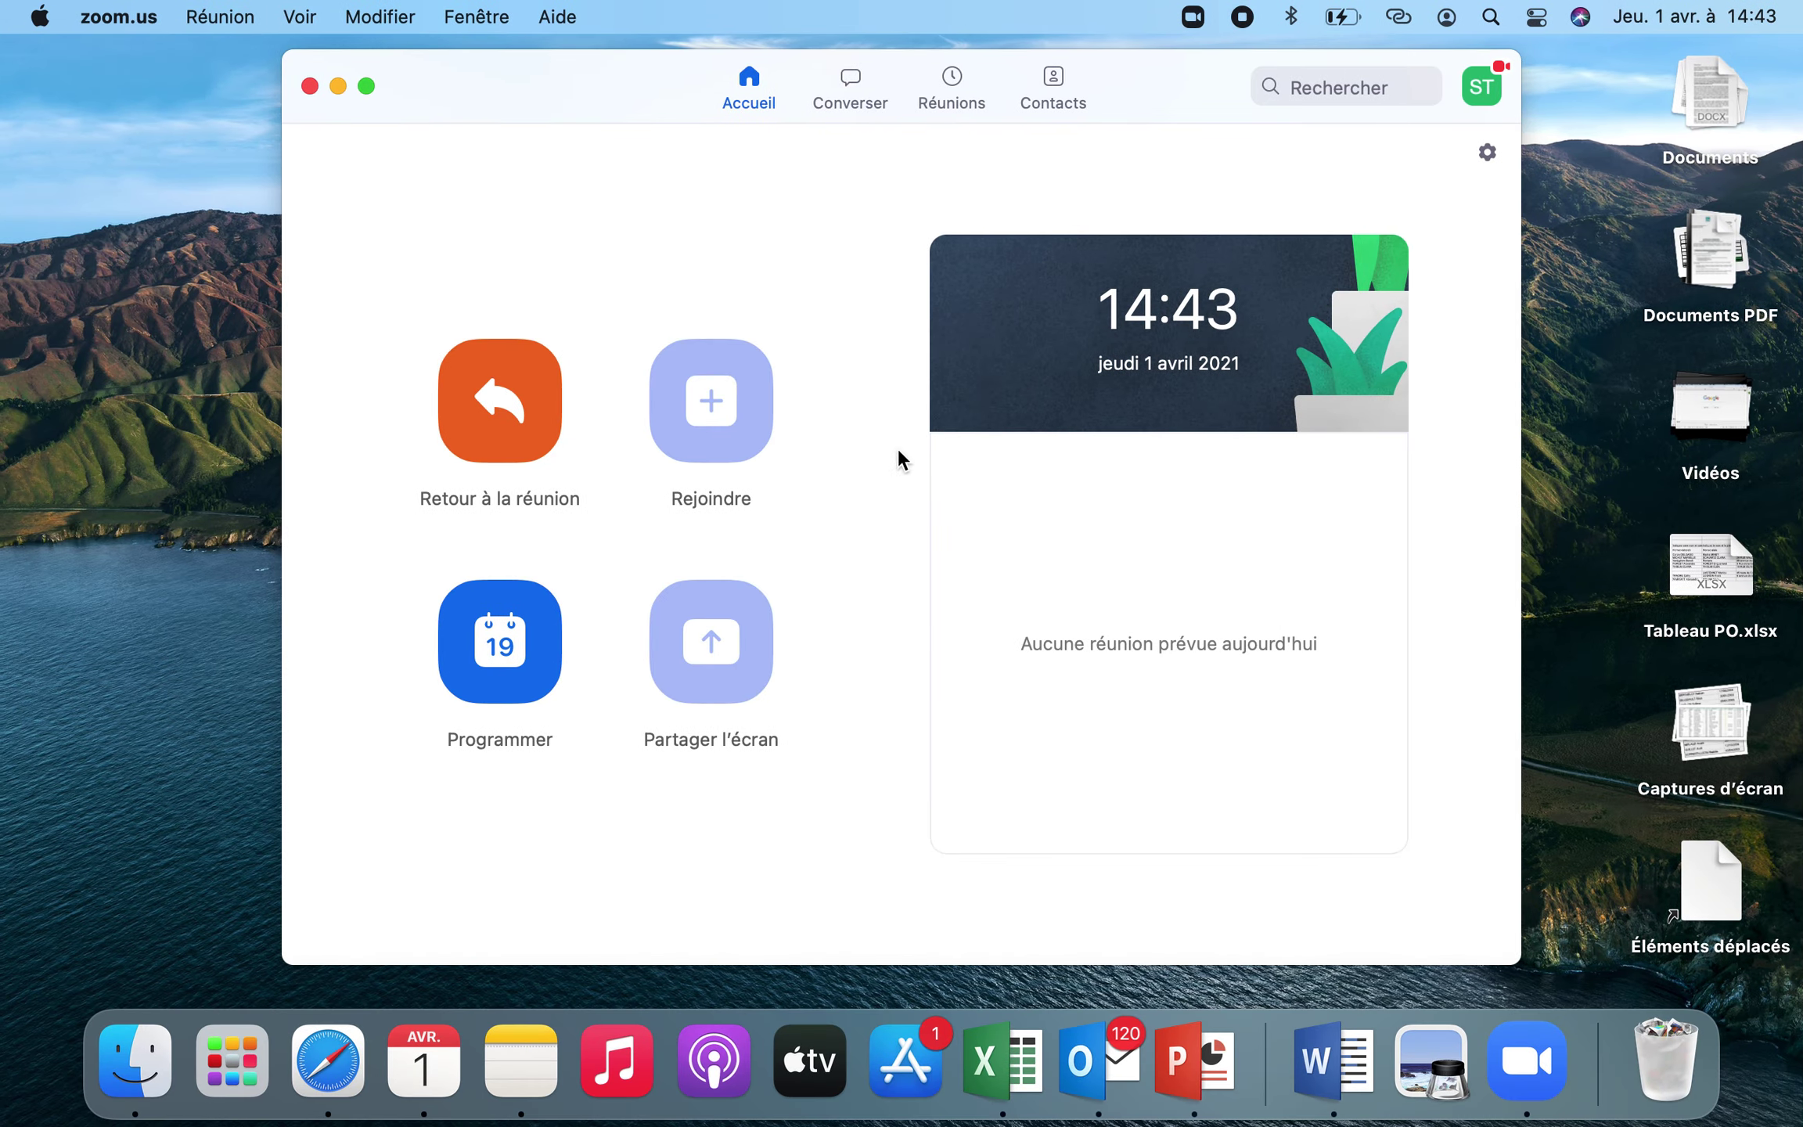
pyautogui.hotkey('ctrl', 'Right')
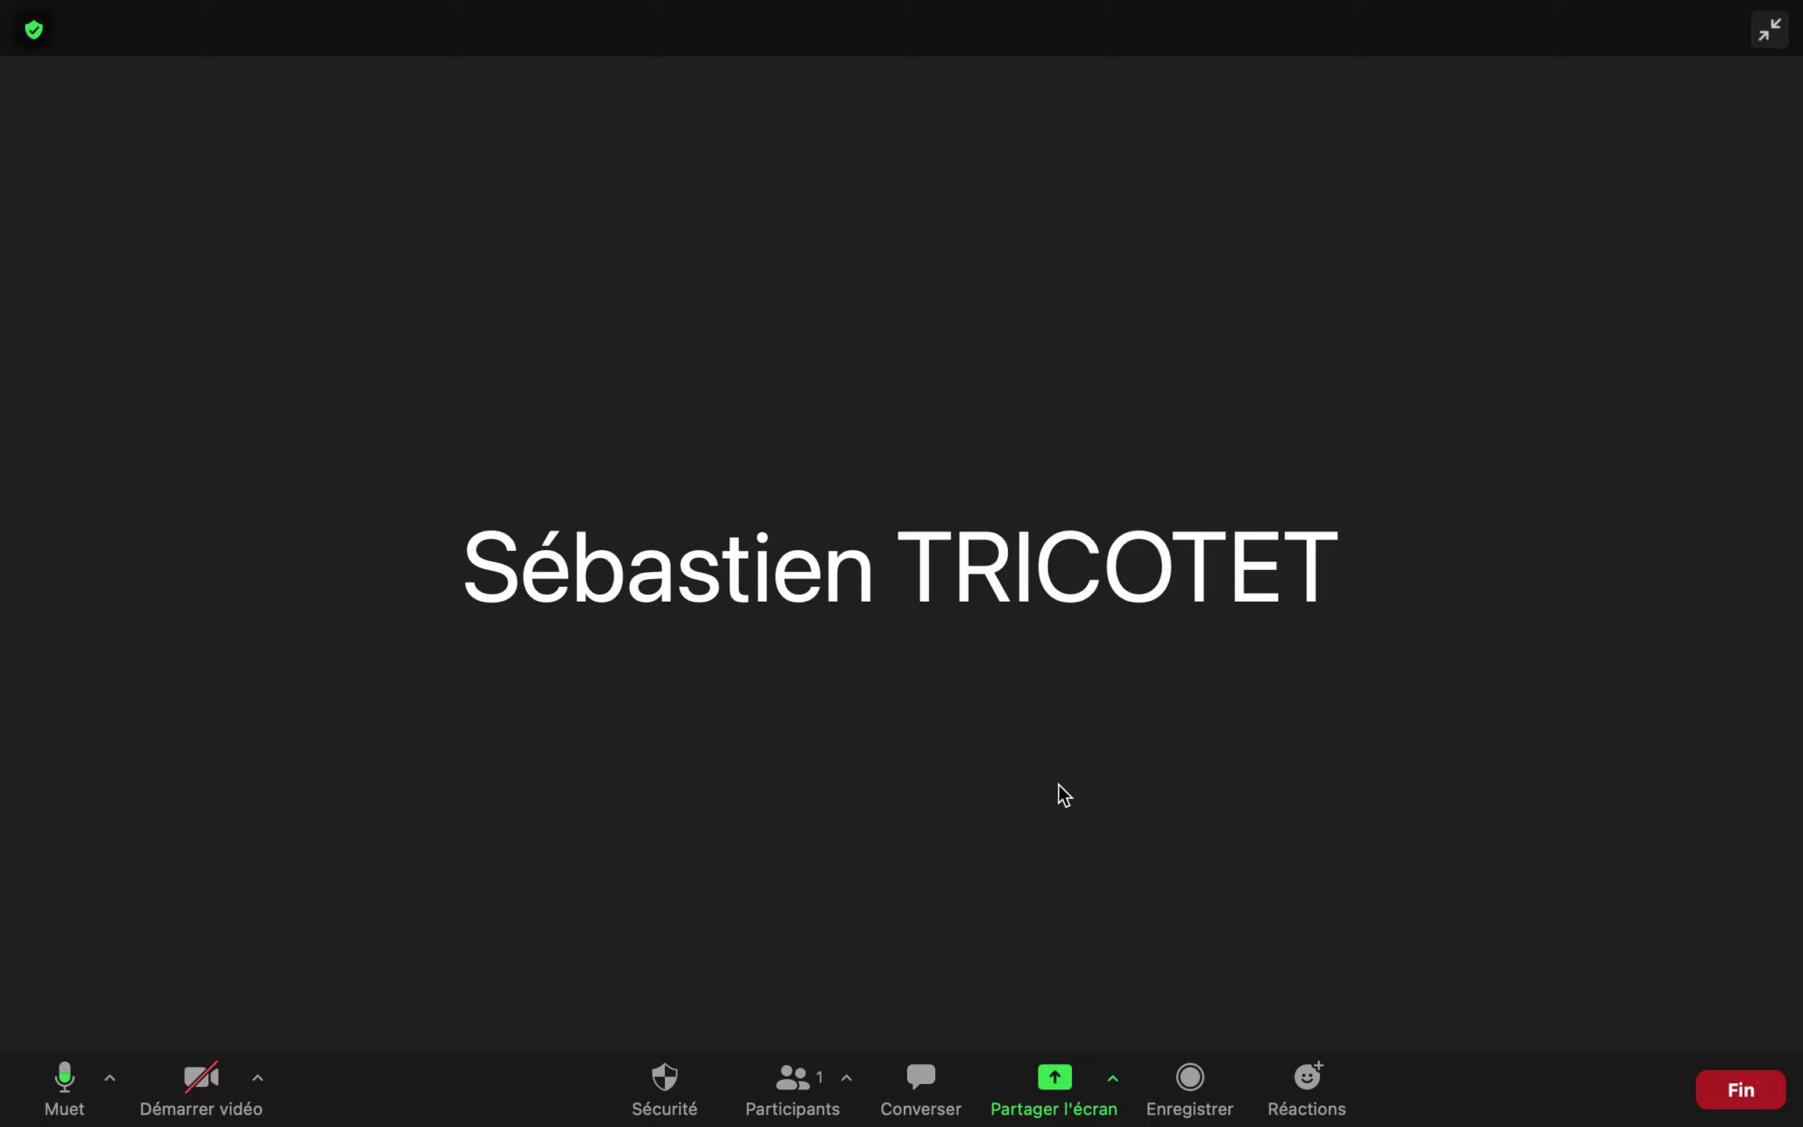
pyautogui.click(795, 1094)
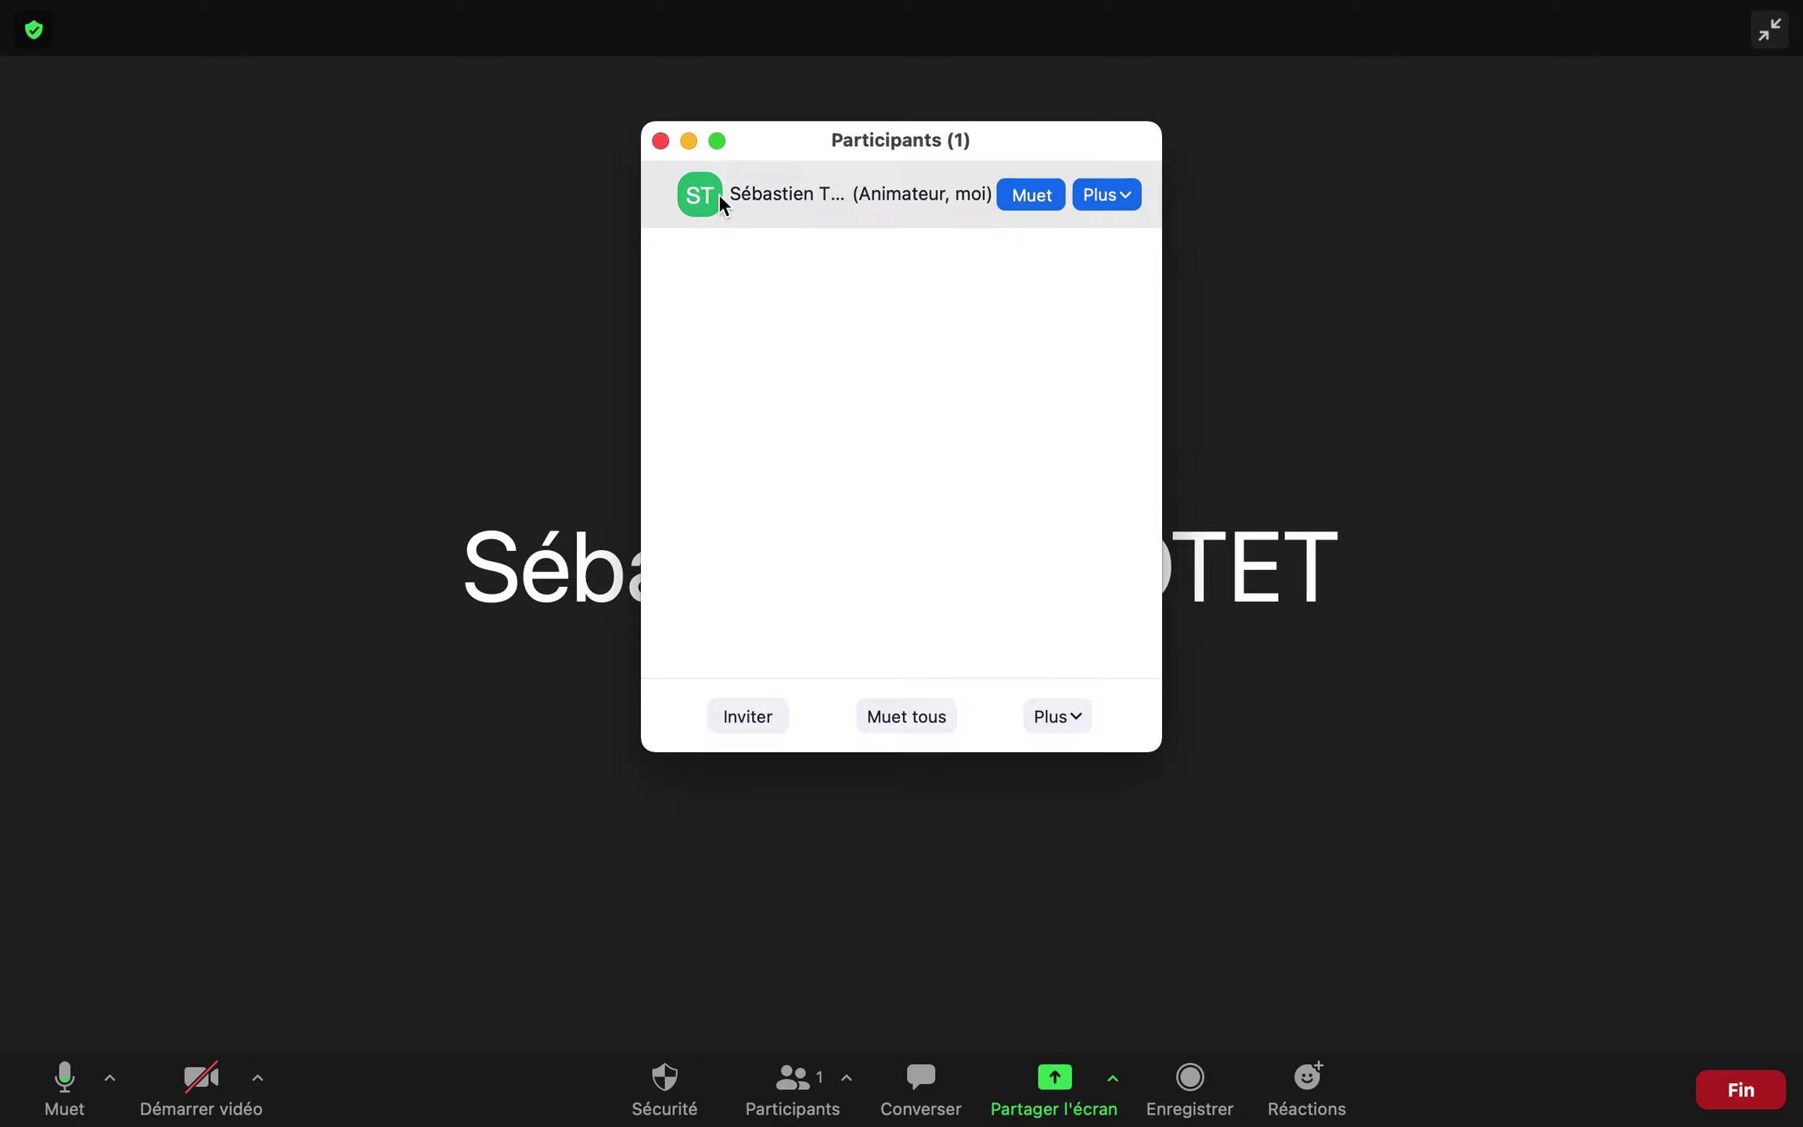
pyautogui.click(660, 142)
pyautogui.click(1736, 1090)
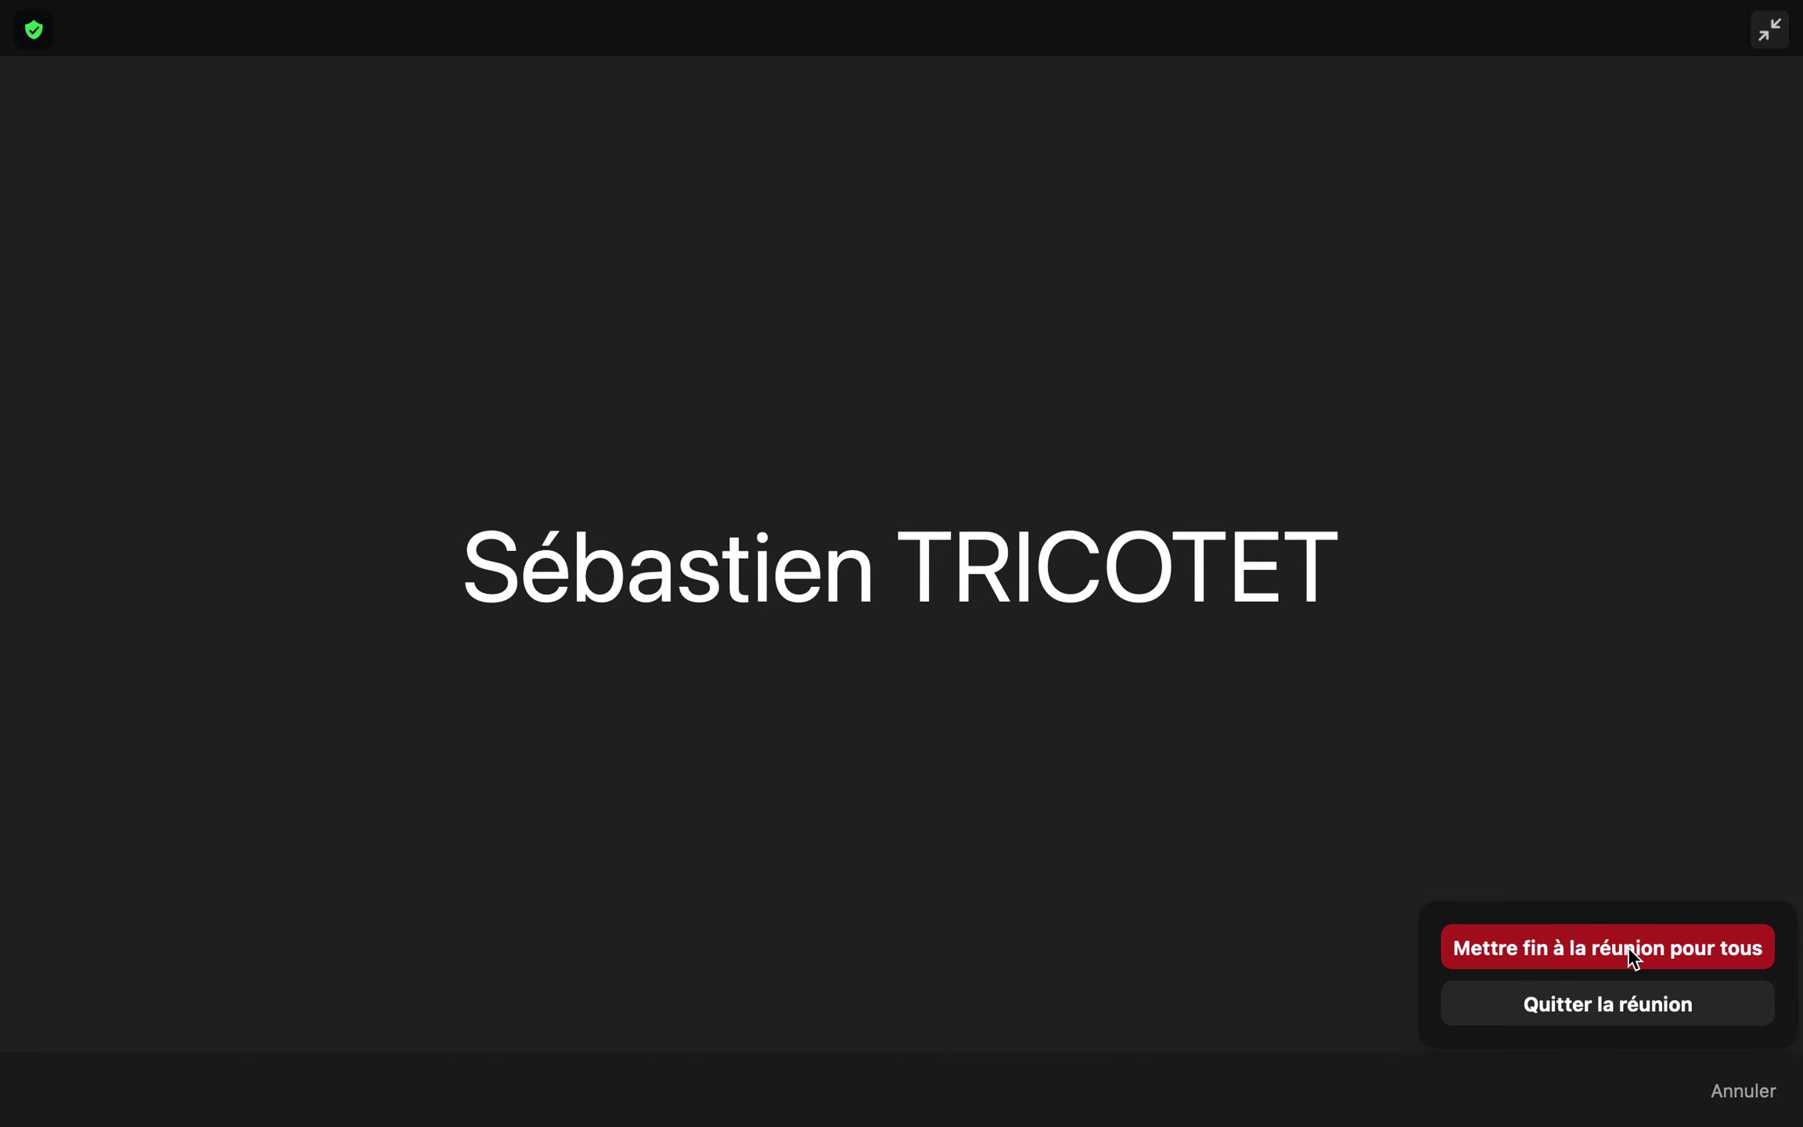
pyautogui.click(1632, 951)
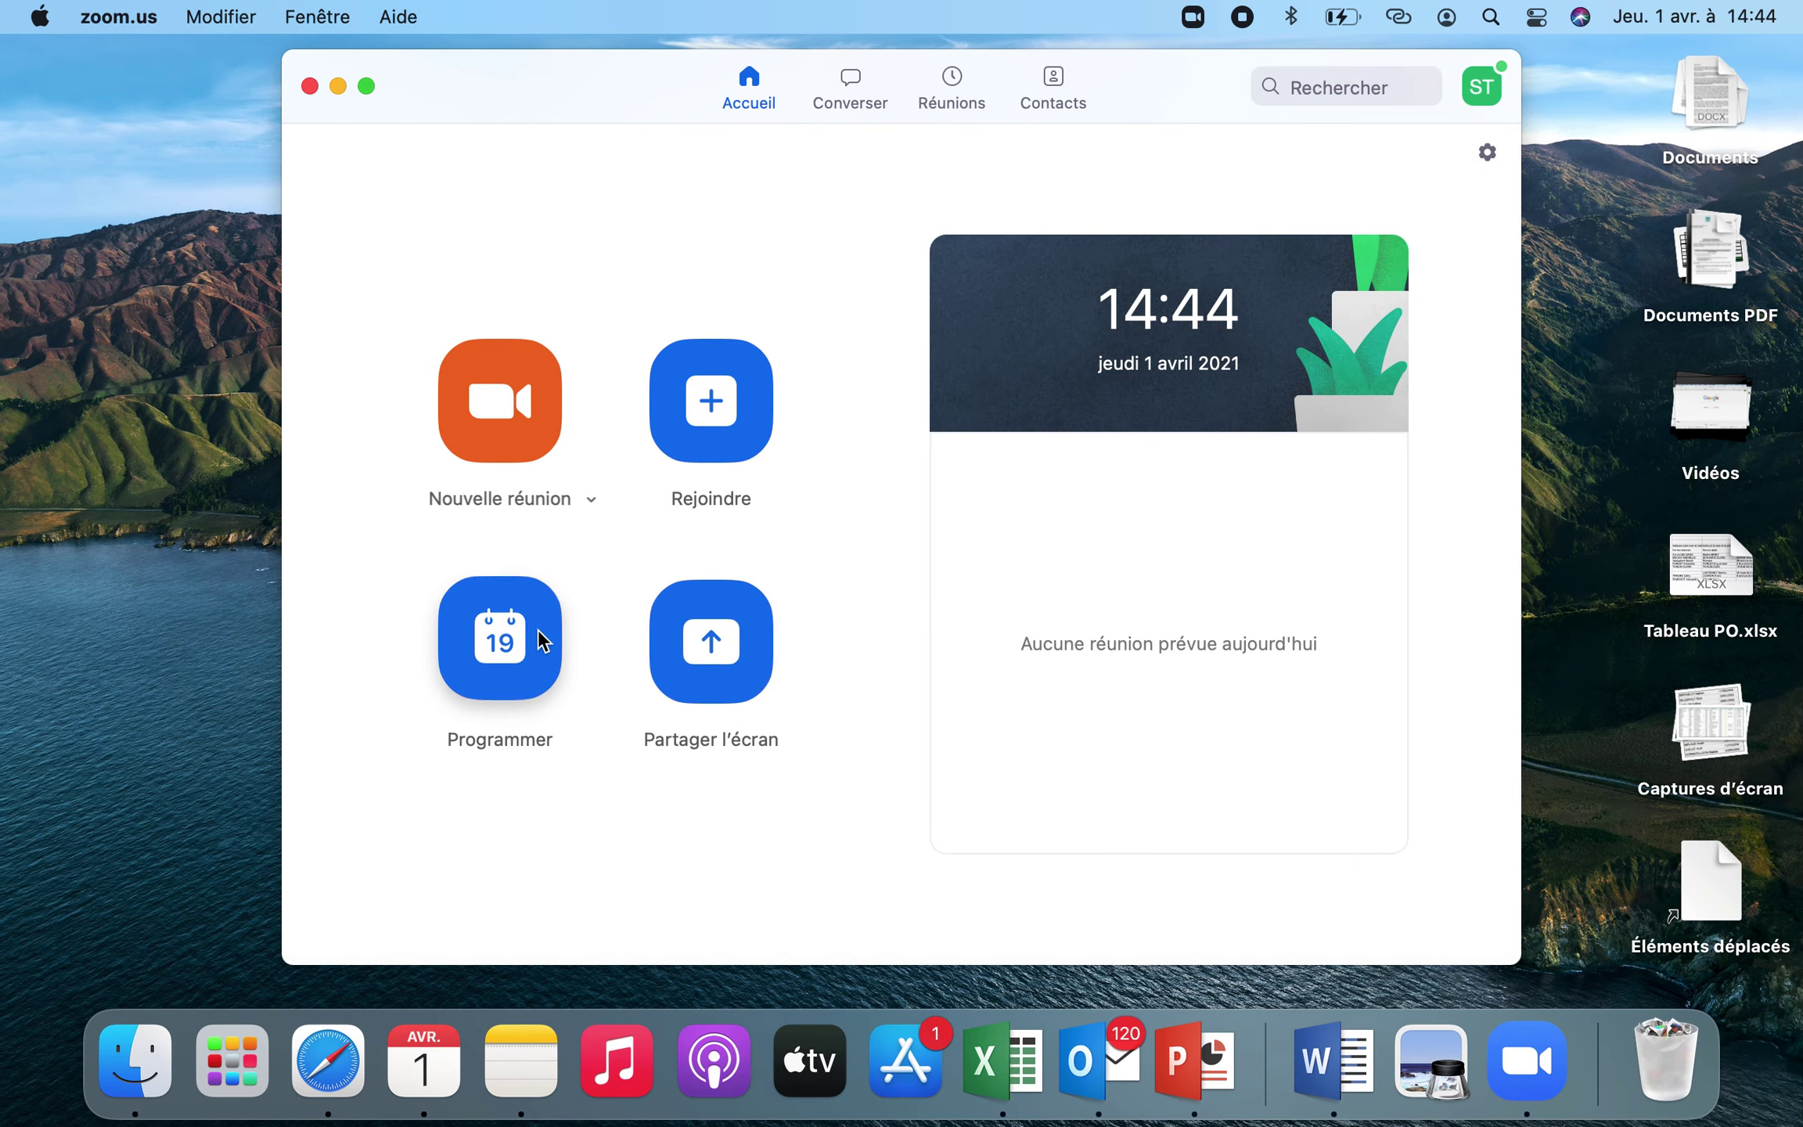
# Schedule 'Cours de français' from 17:00 to 18:00 without a calendar entry, and check Réunions
pyautogui.click(506, 634)
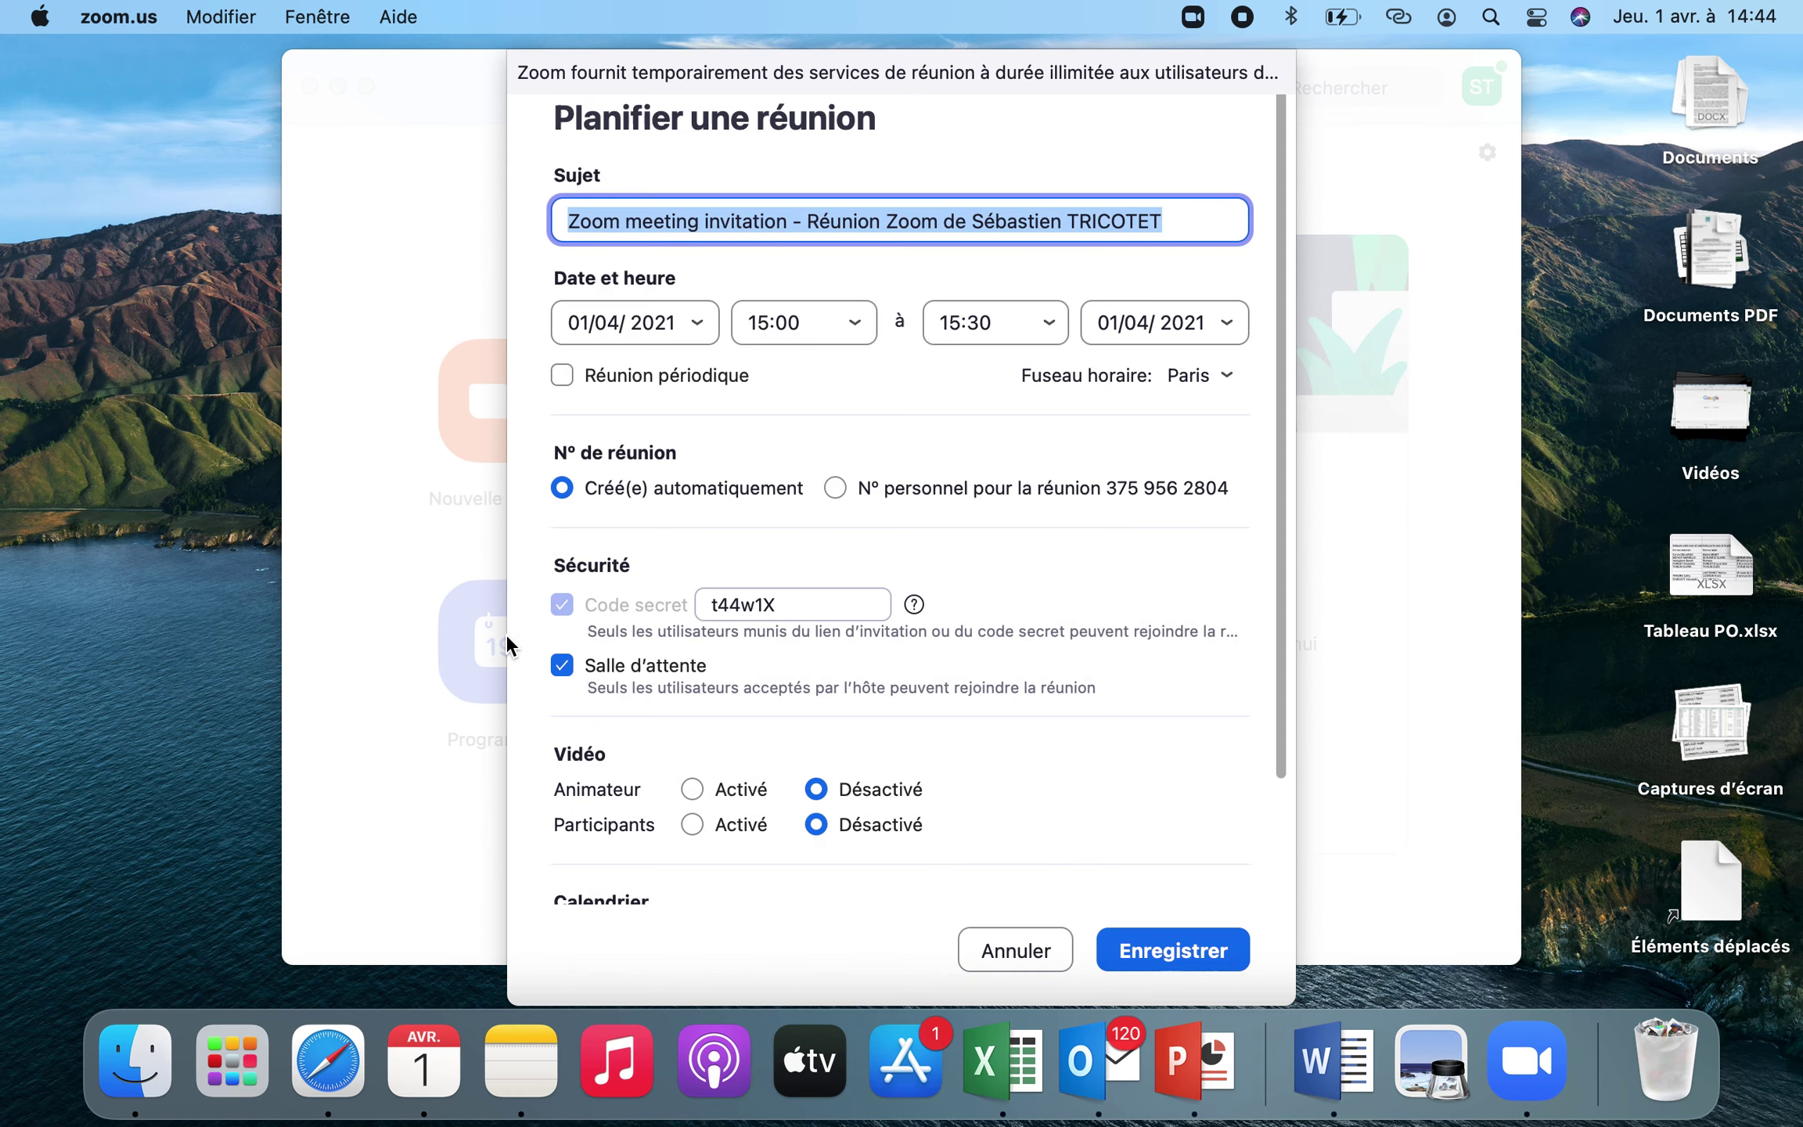
pyautogui.click(853, 321)
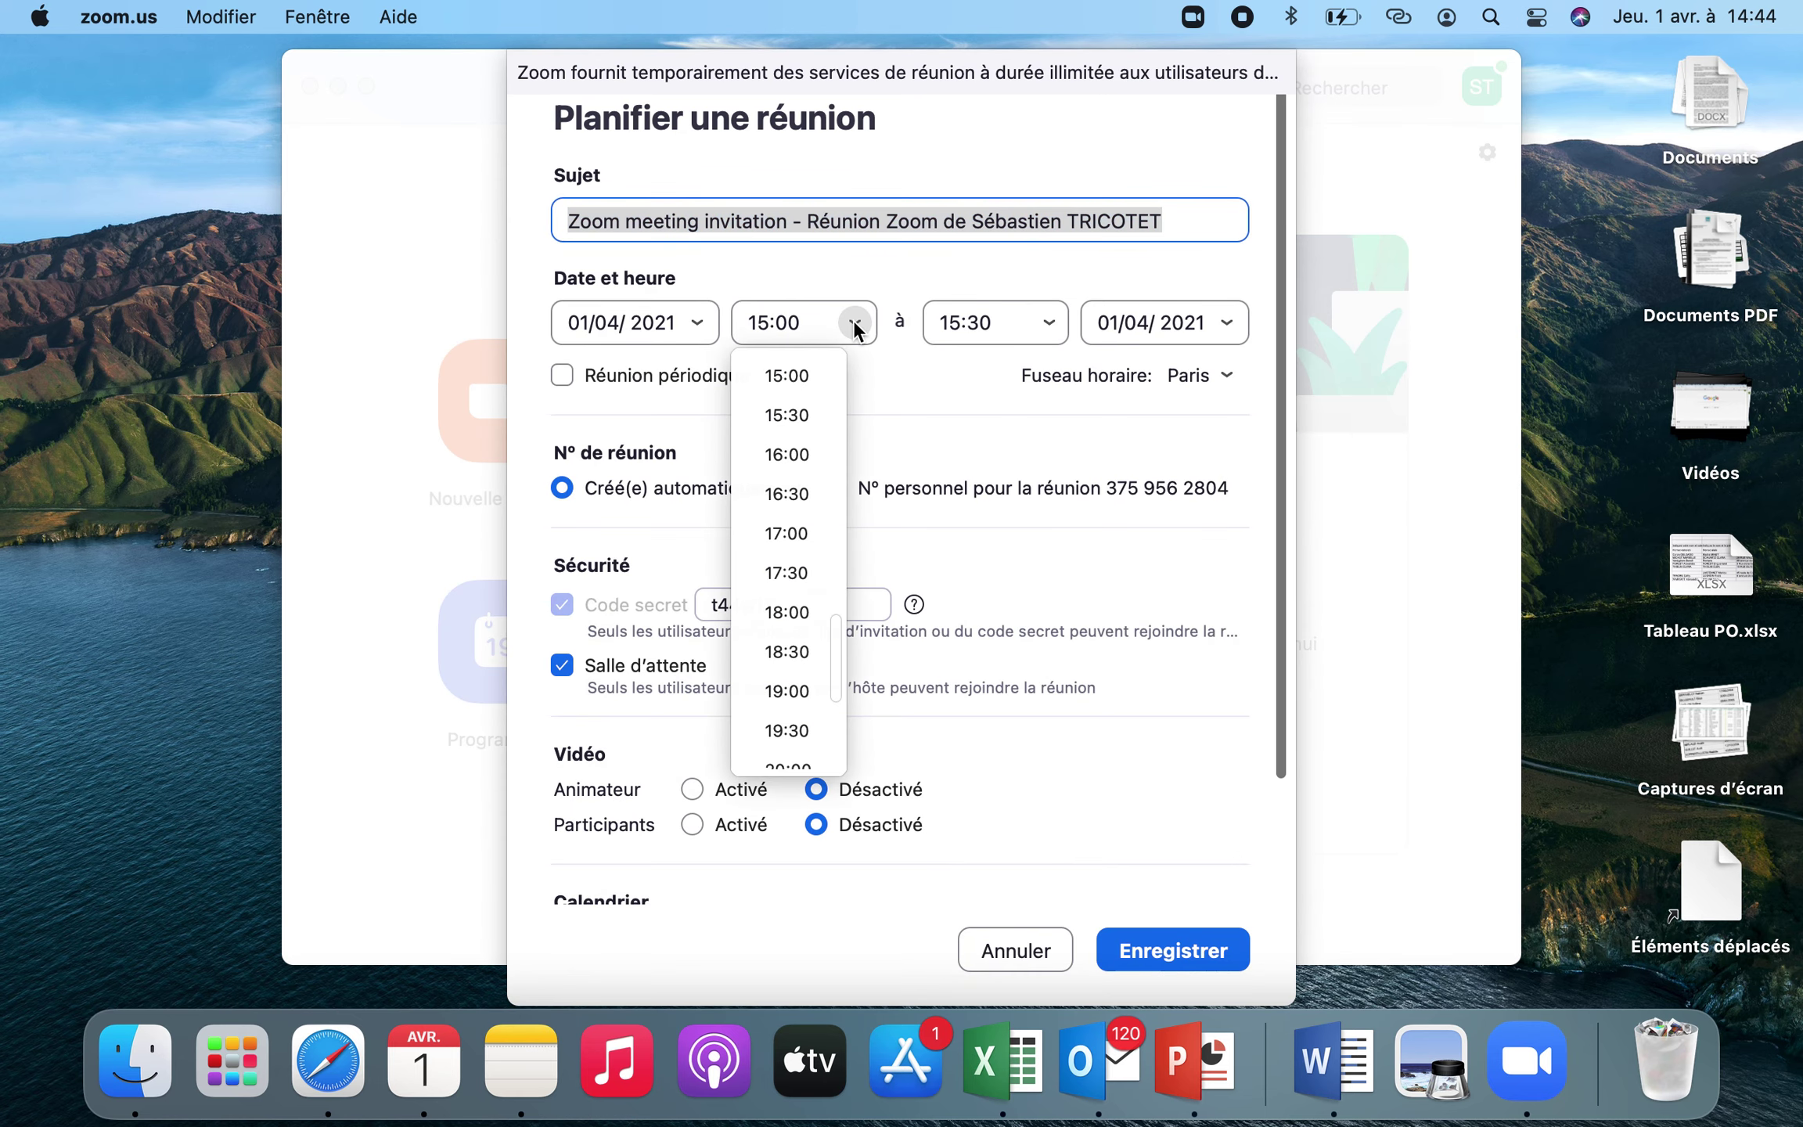
pyautogui.click(799, 537)
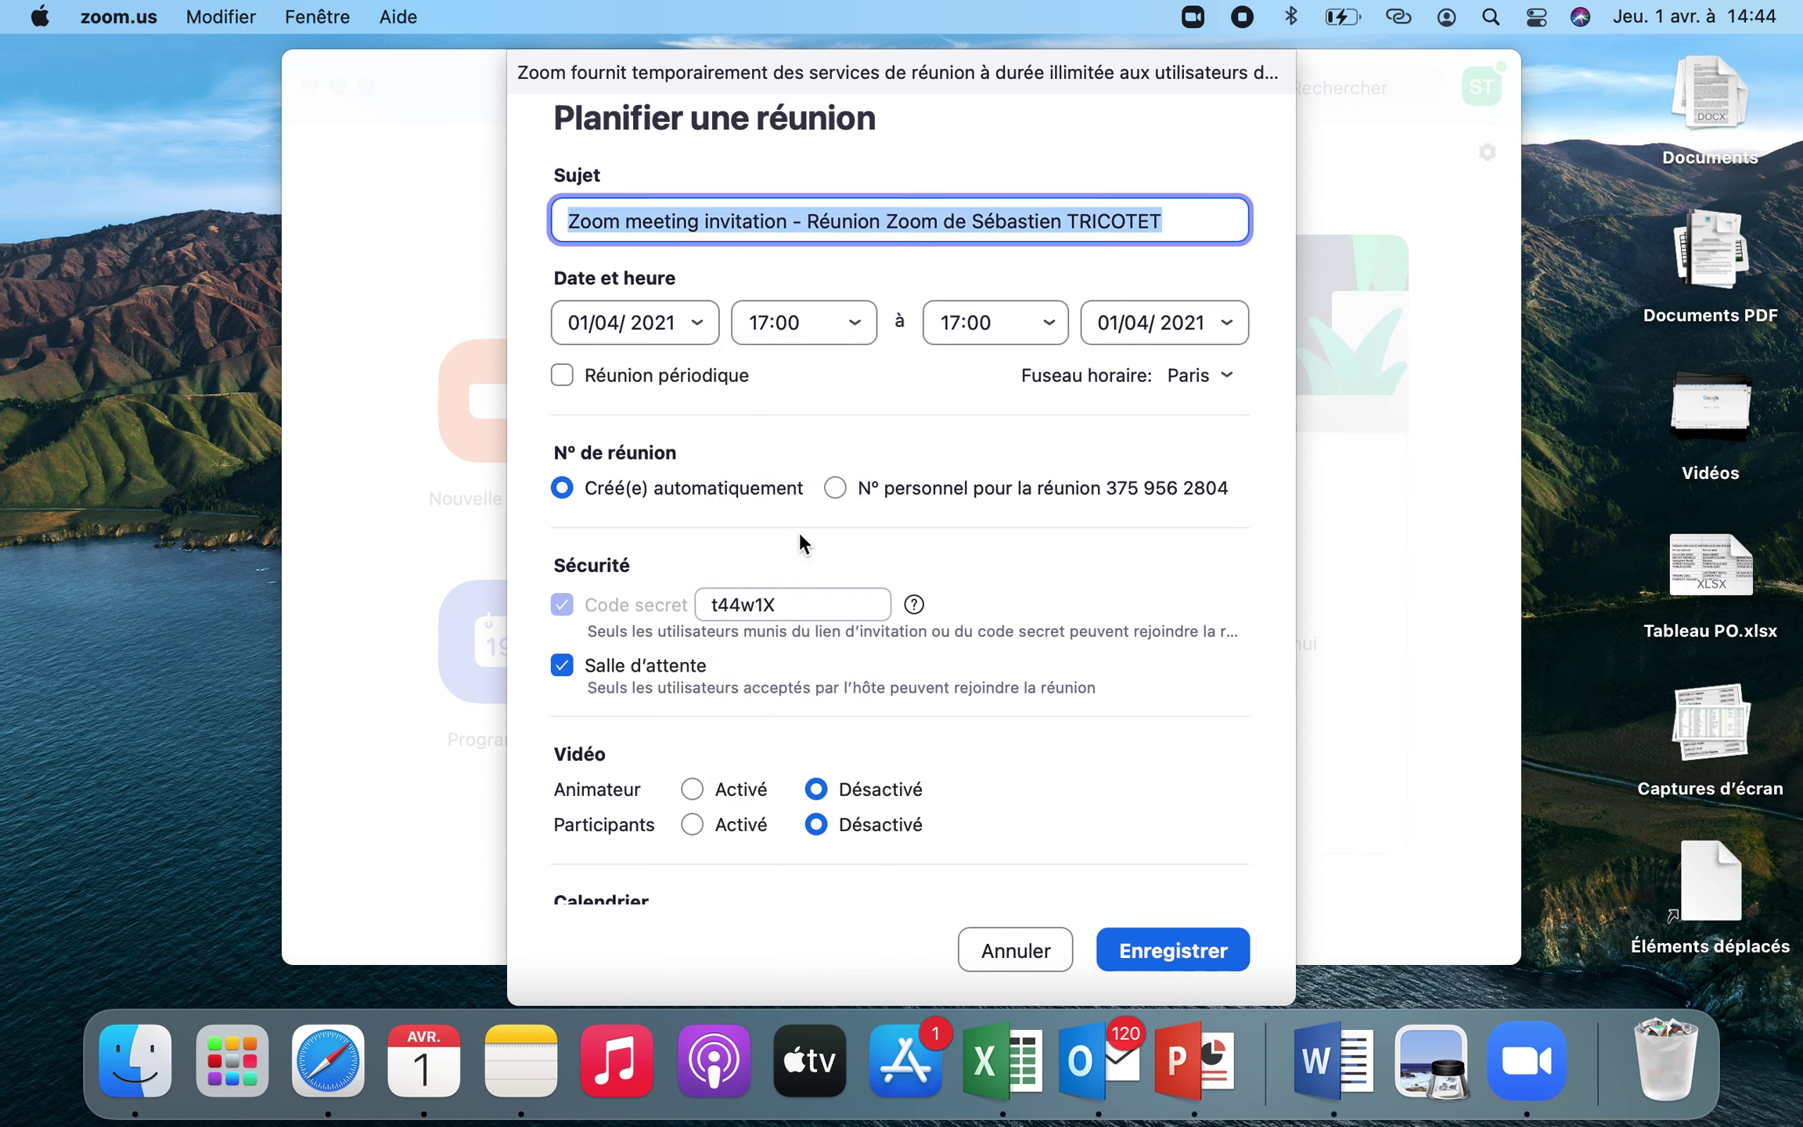
pyautogui.click(1048, 321)
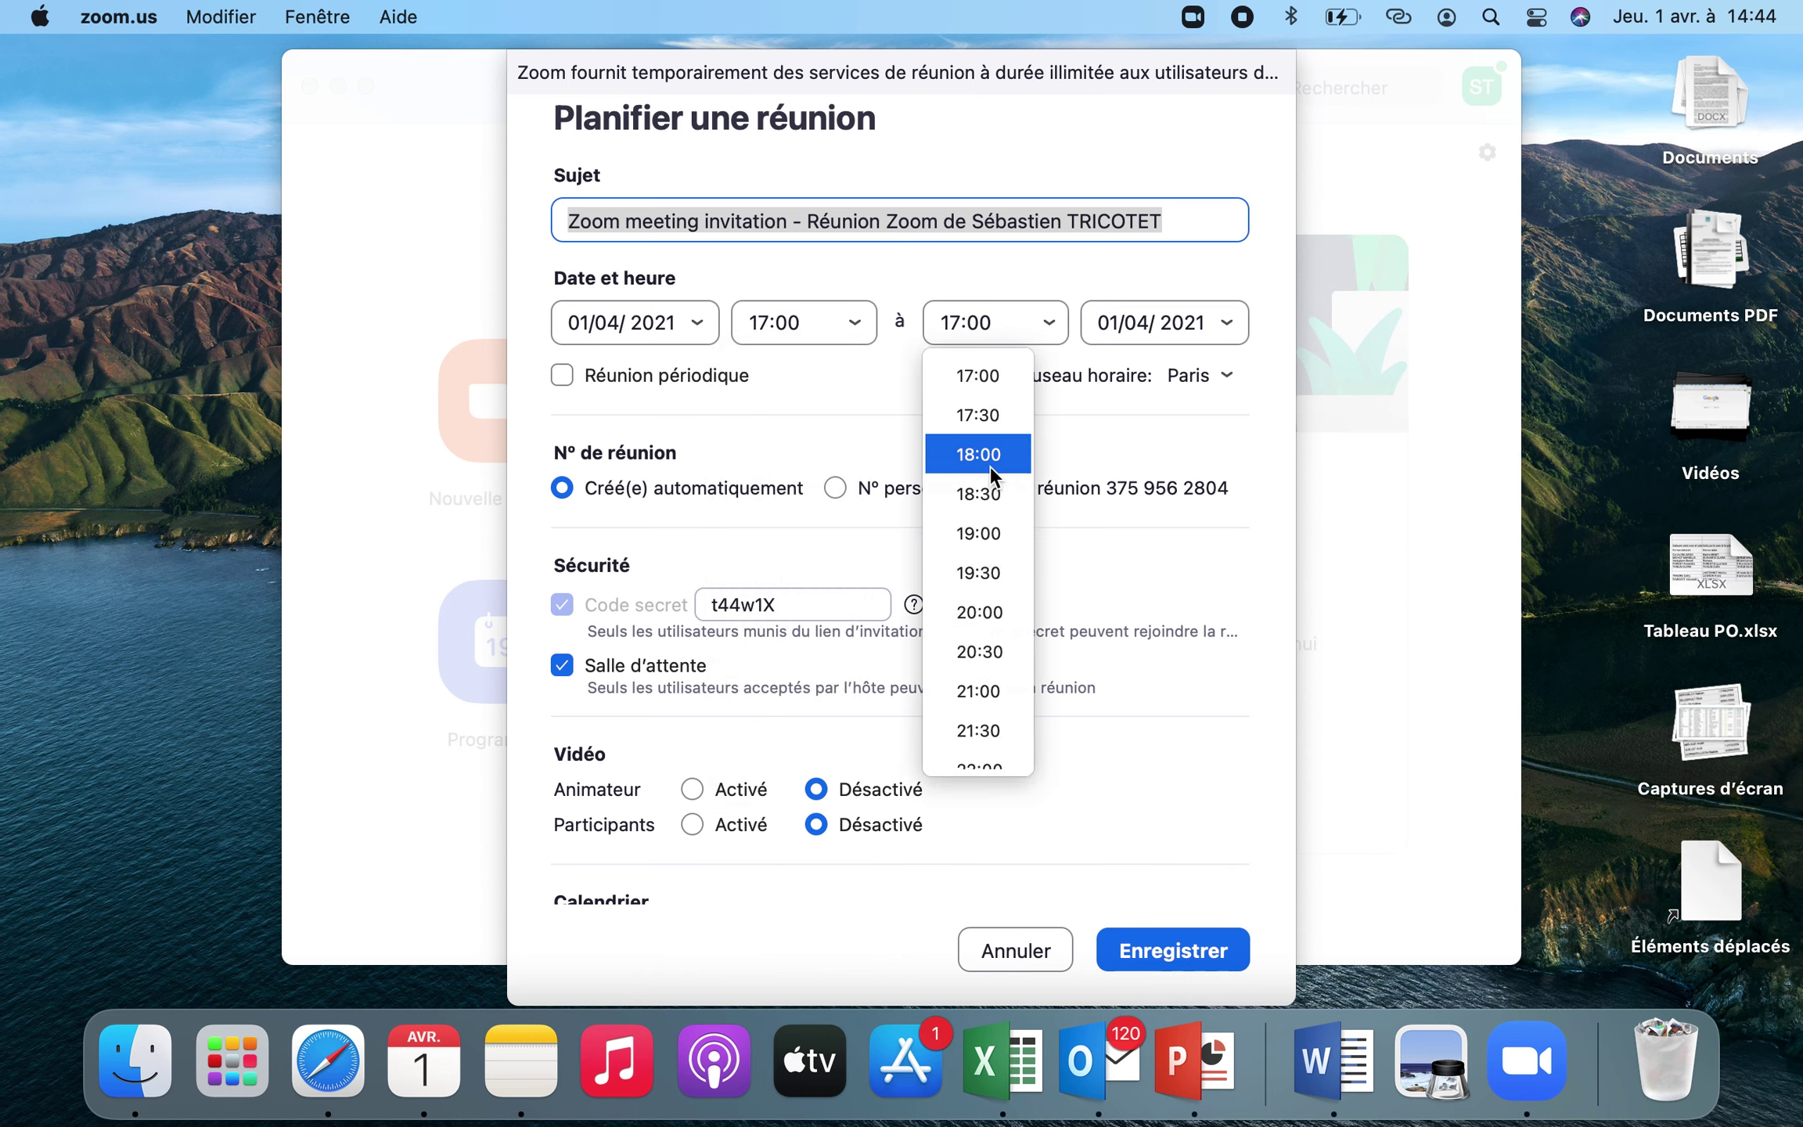
pyautogui.click(990, 454)
pyautogui.write('Cours ')
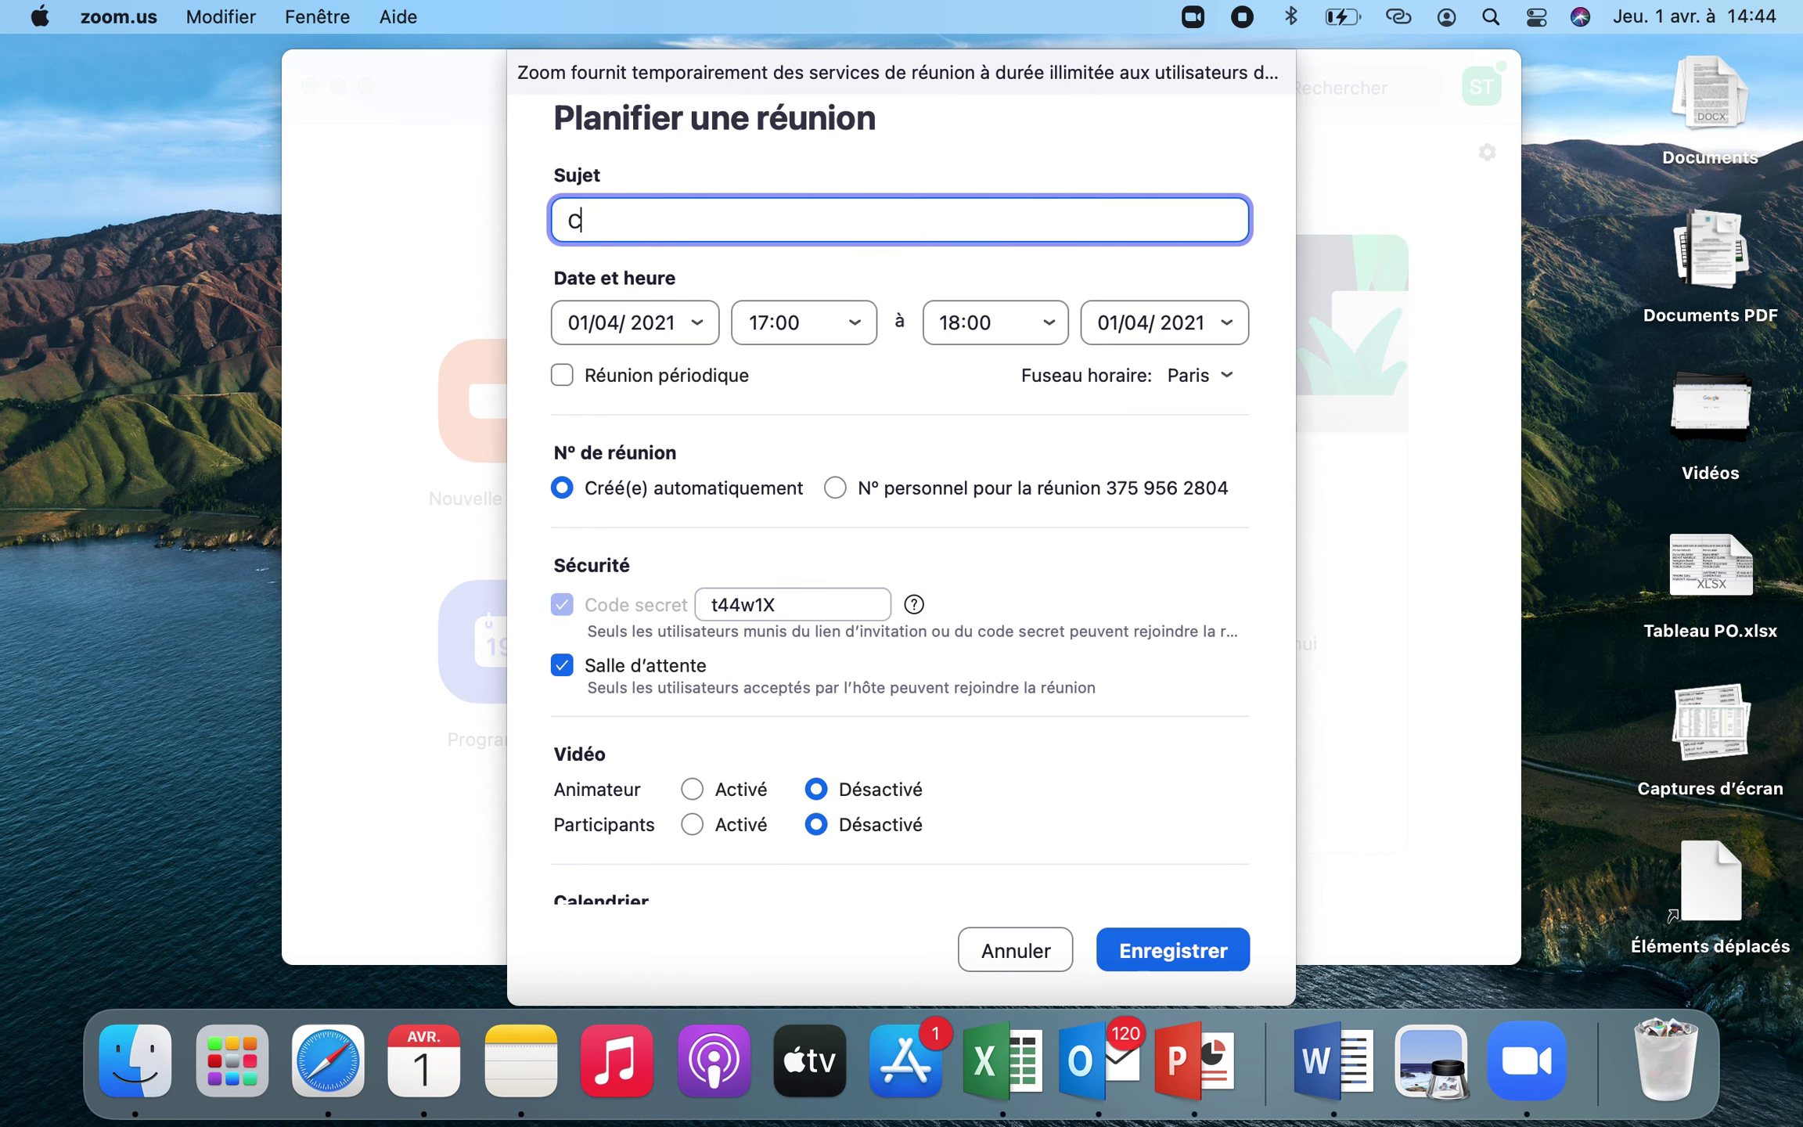
pyautogui.write('de français')
pyautogui.click(1176, 947)
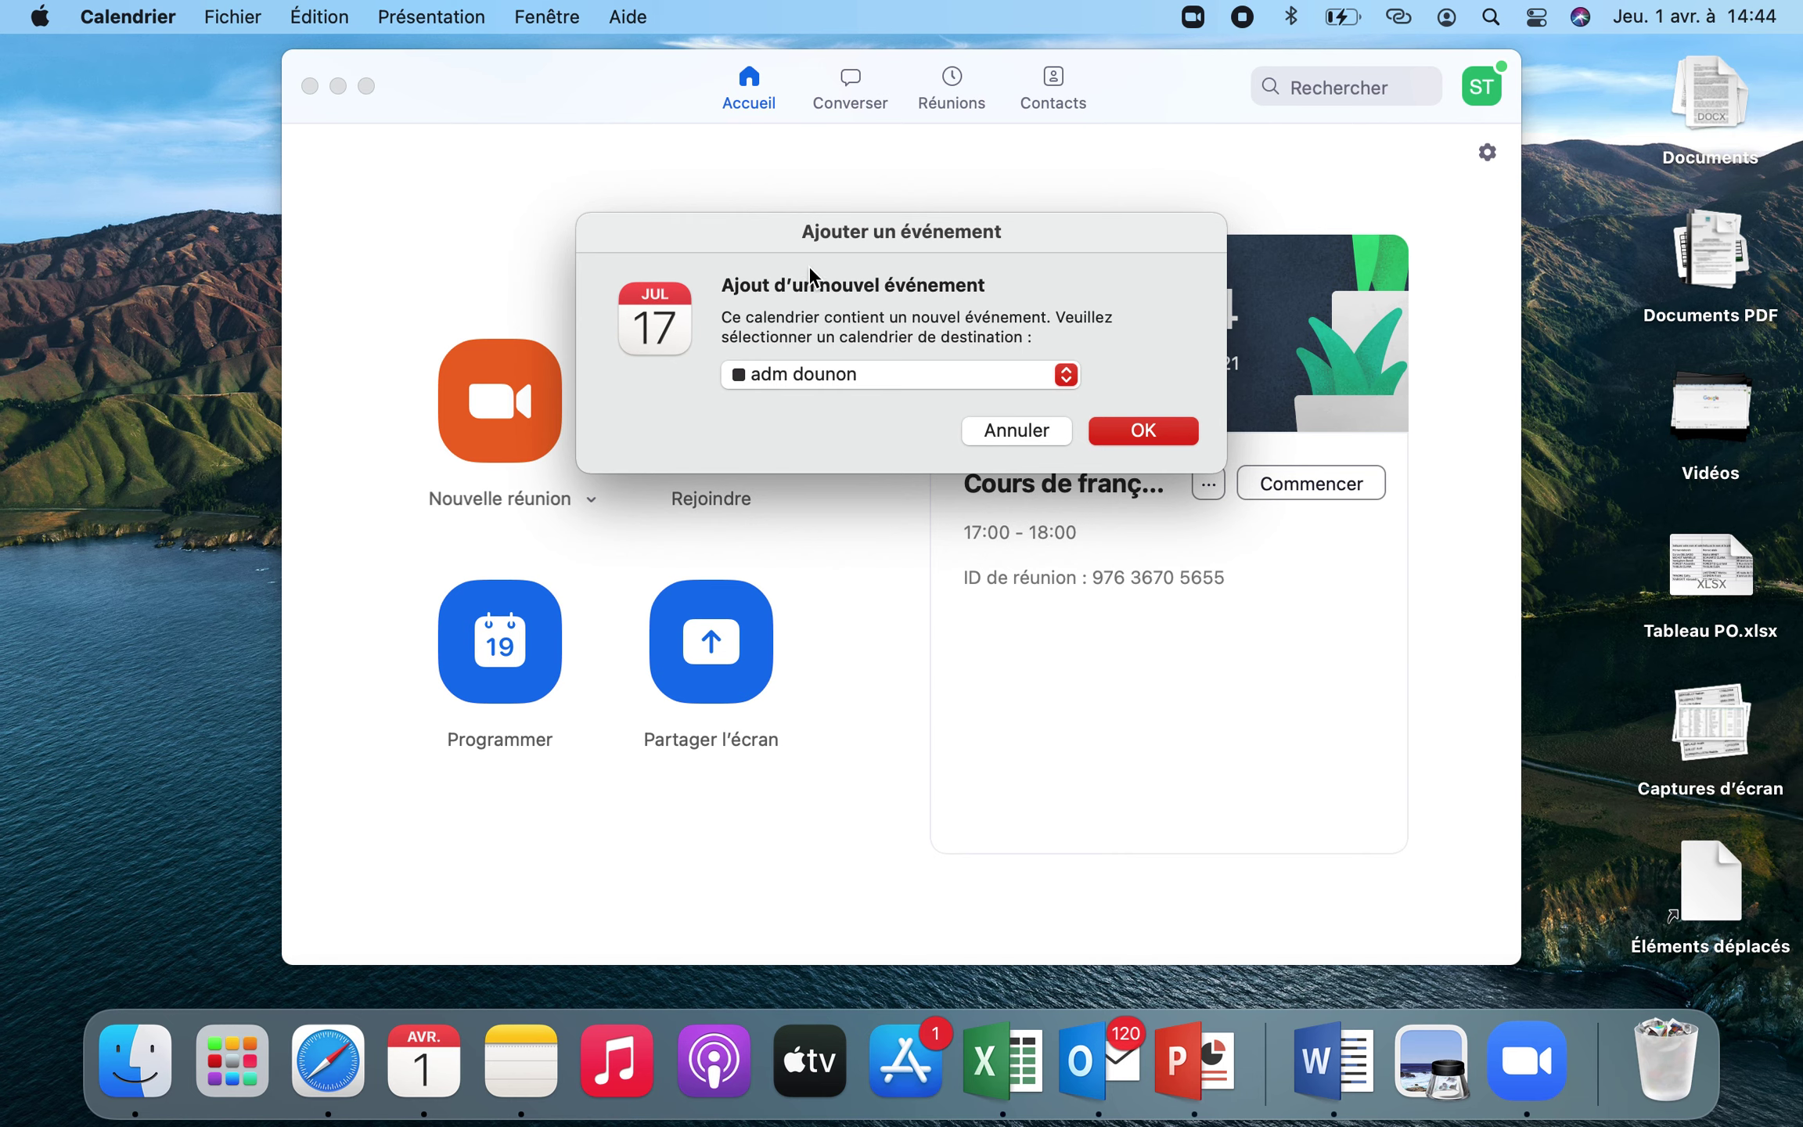
pyautogui.click(991, 442)
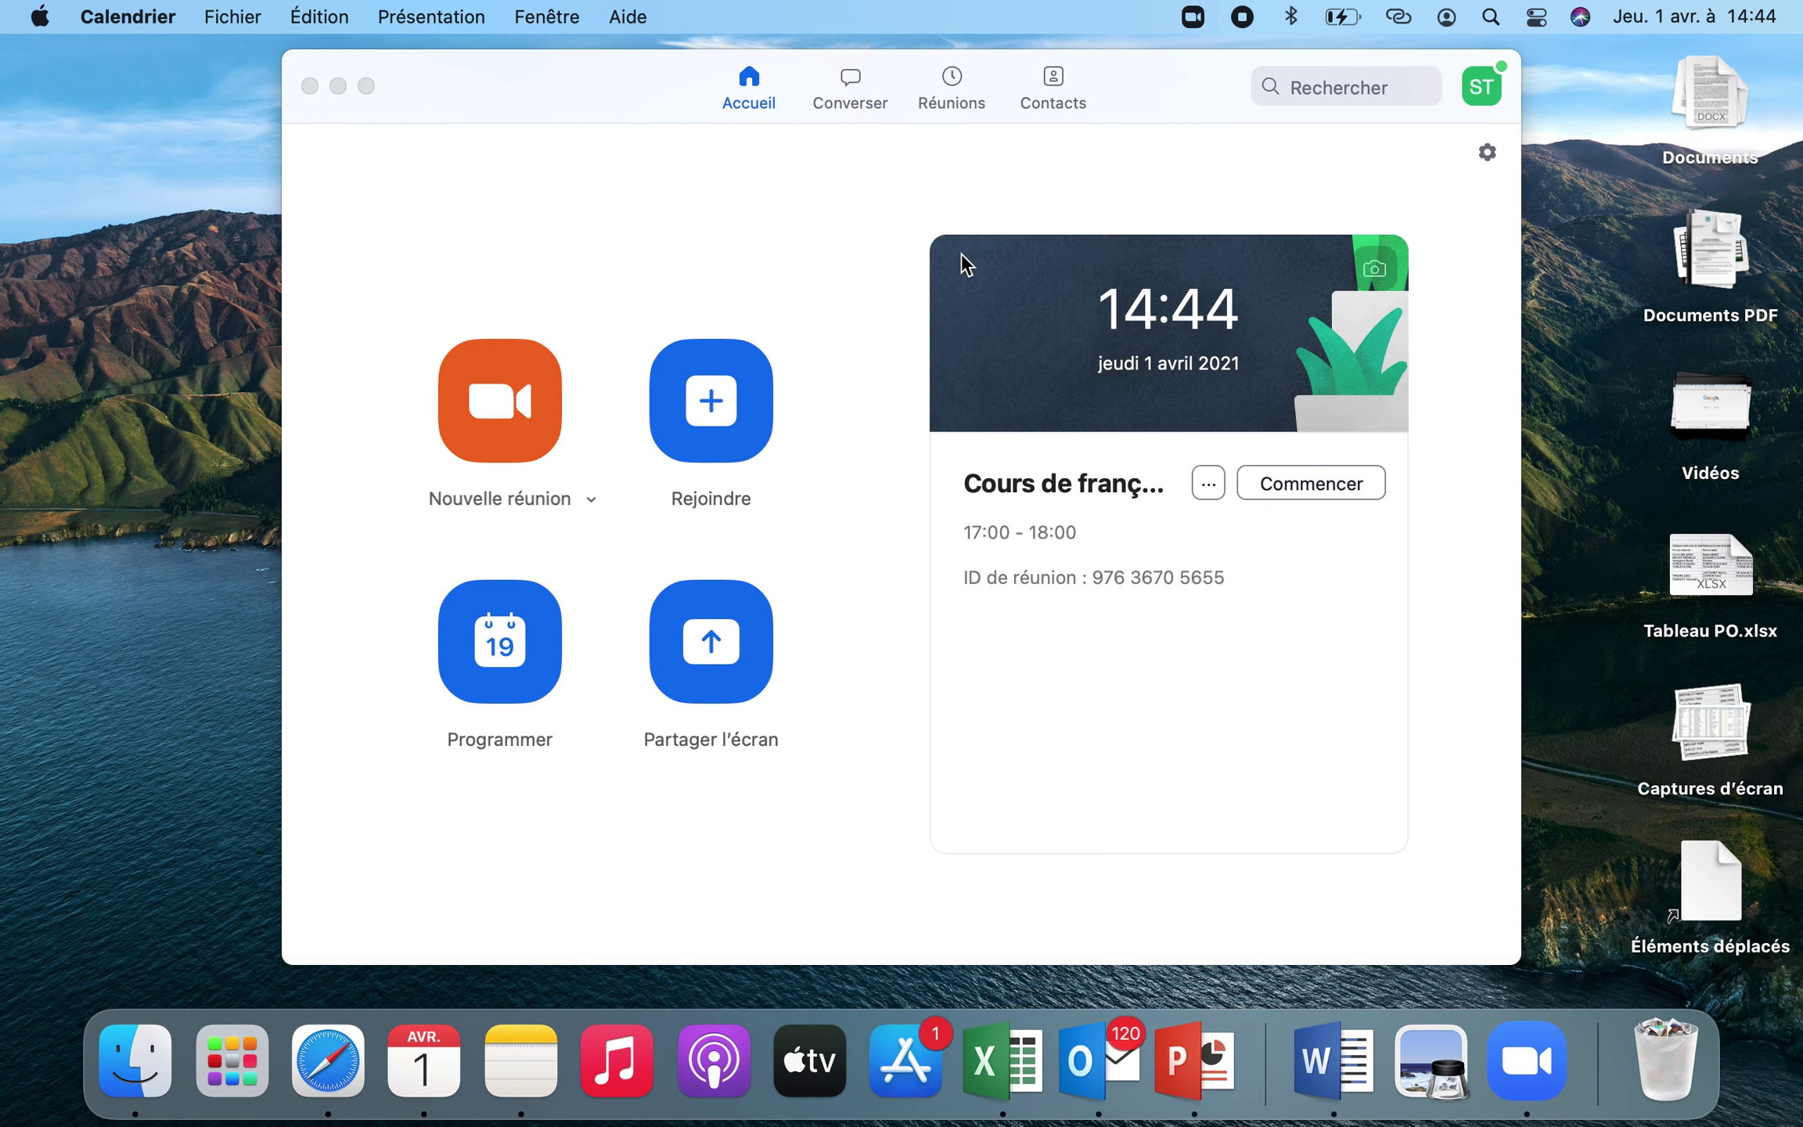
pyautogui.click(947, 81)
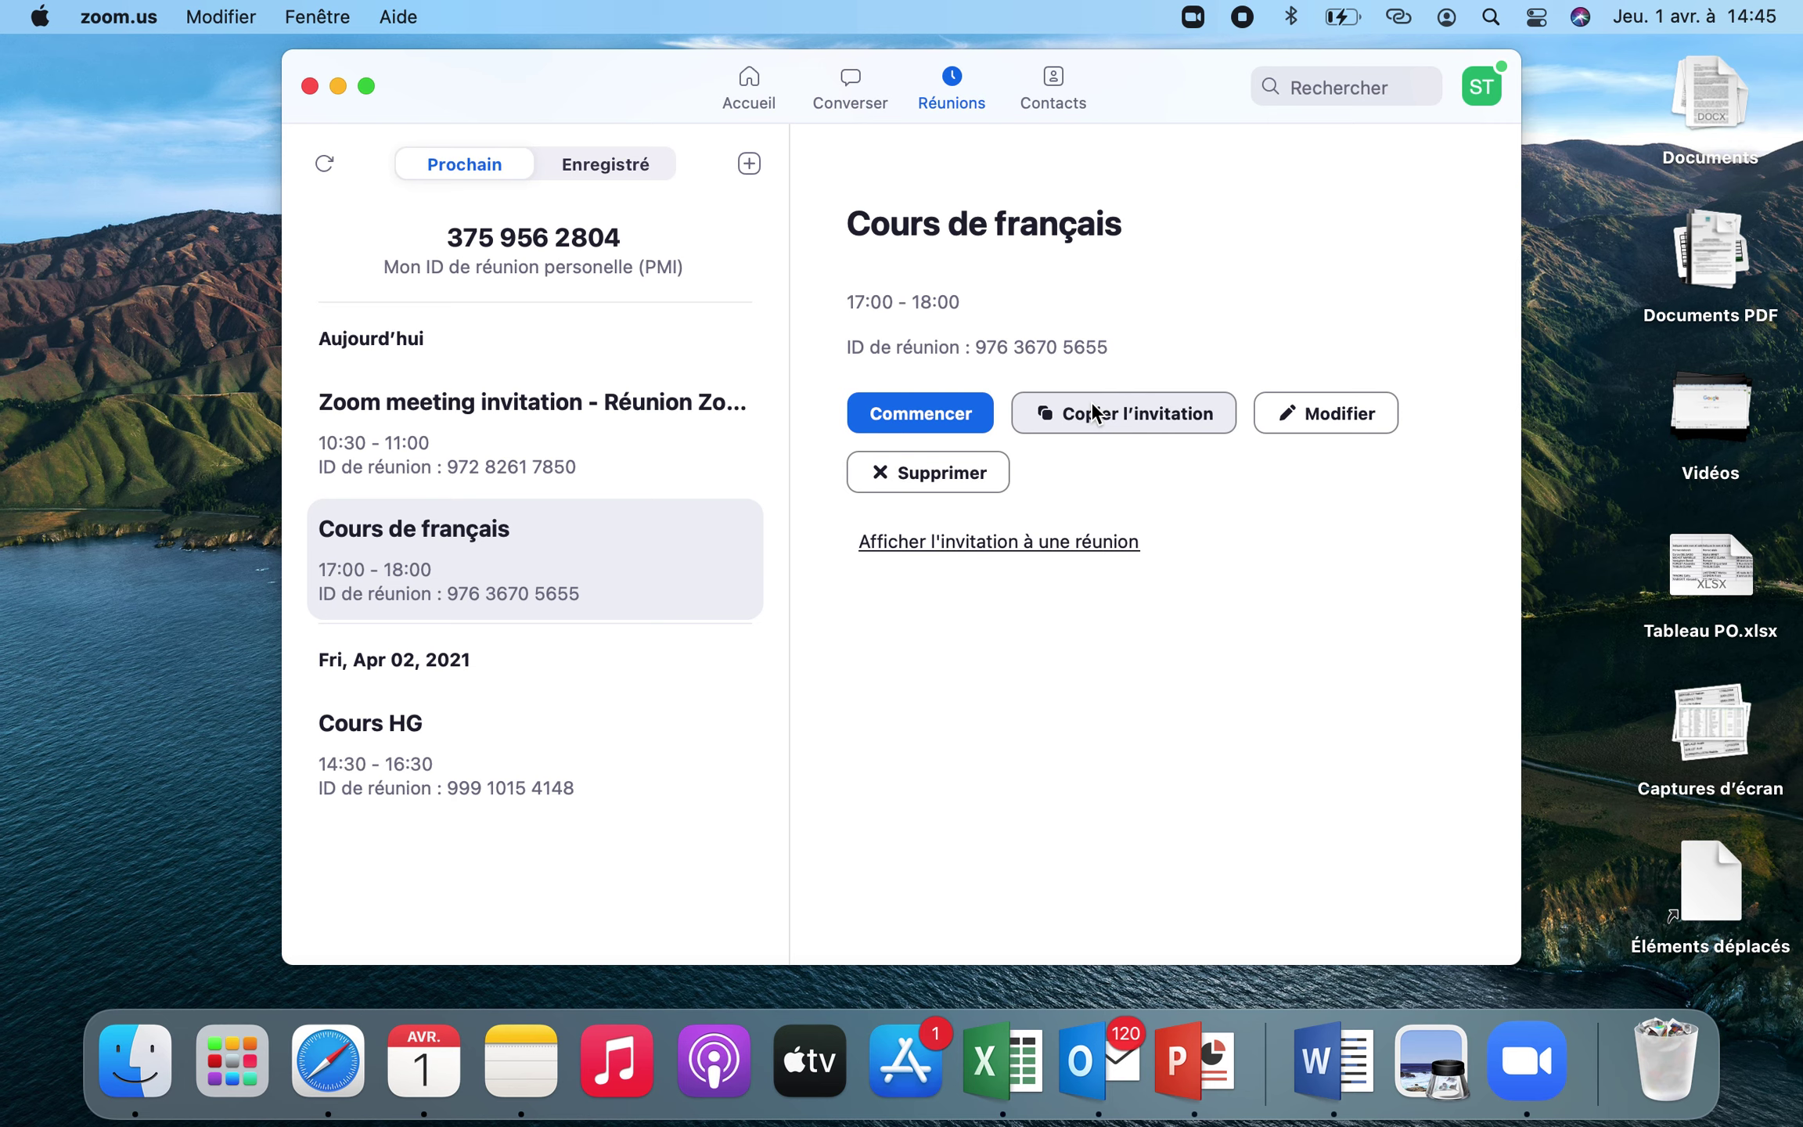
# Copy the Cours de français invitation and reopen Zoom on Accueil showing its meeting card
pyautogui.click(1096, 409)
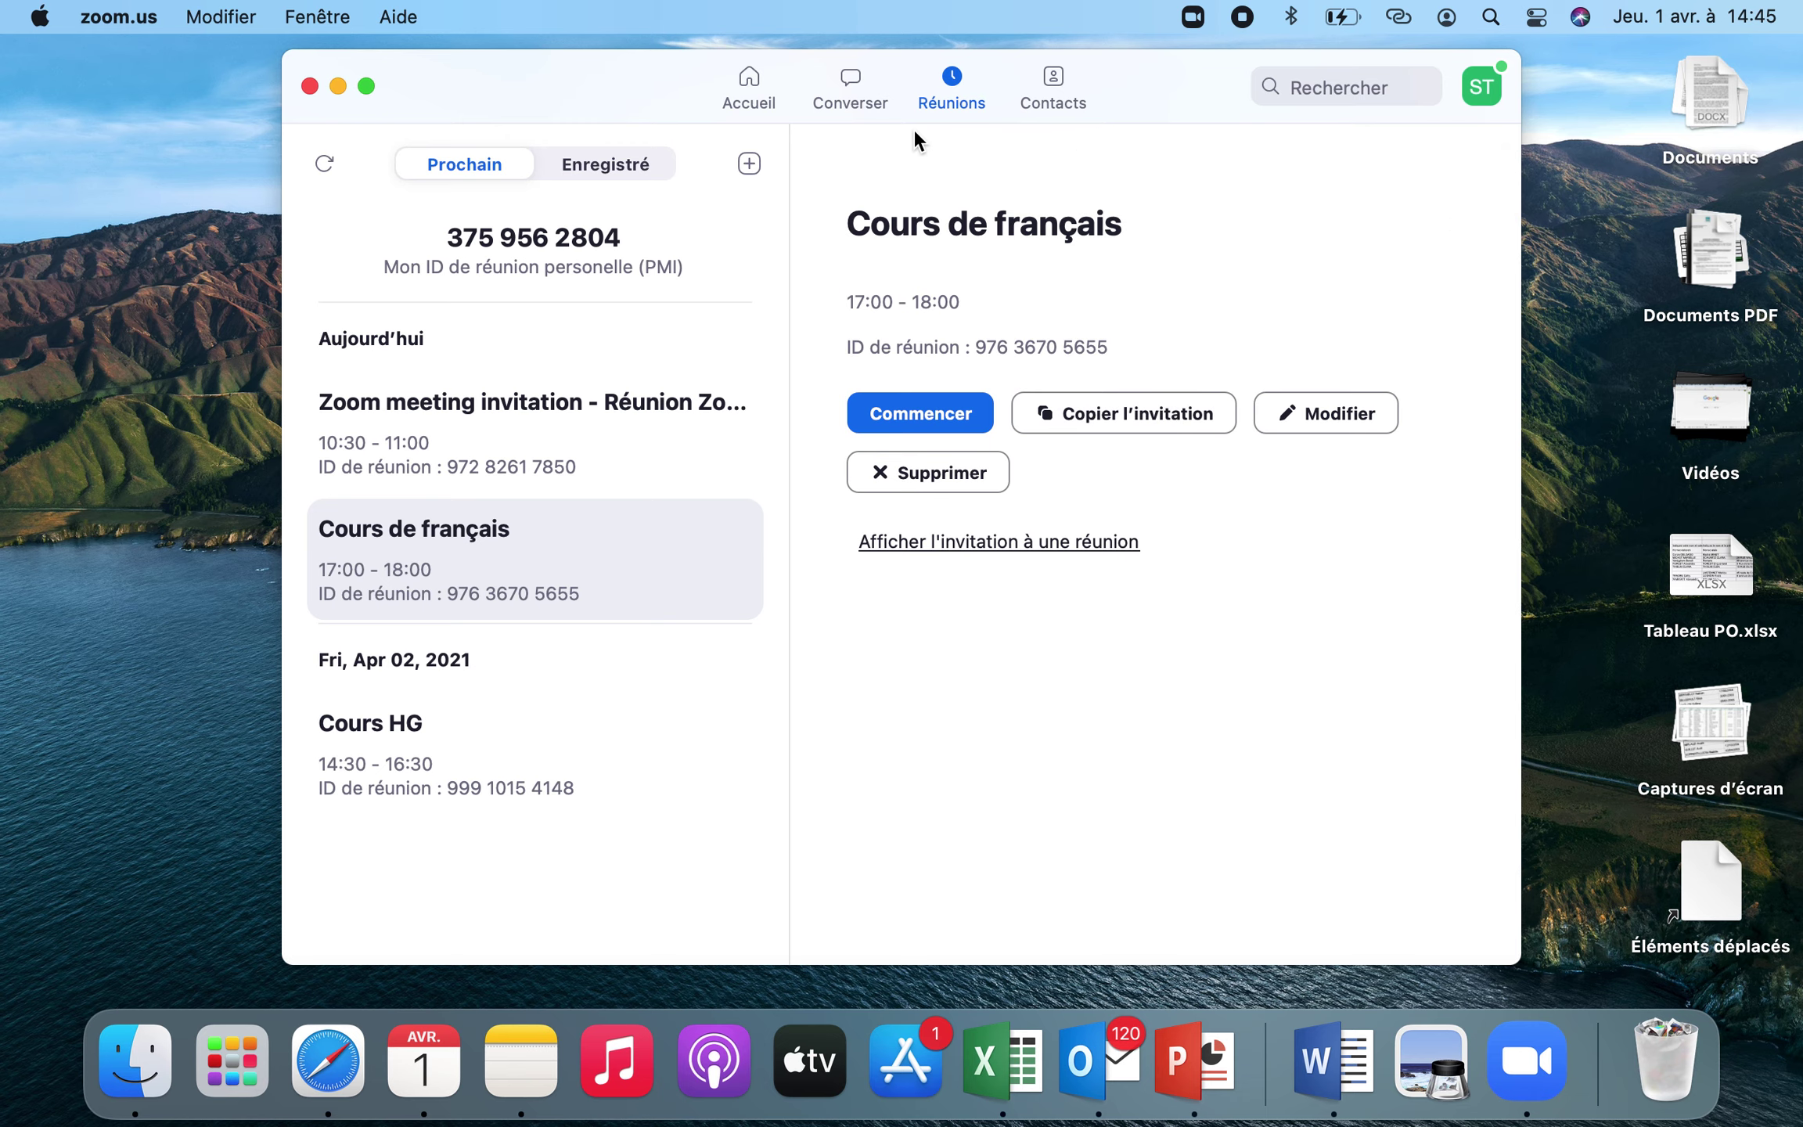
pyautogui.click(310, 86)
pyautogui.click(1510, 1049)
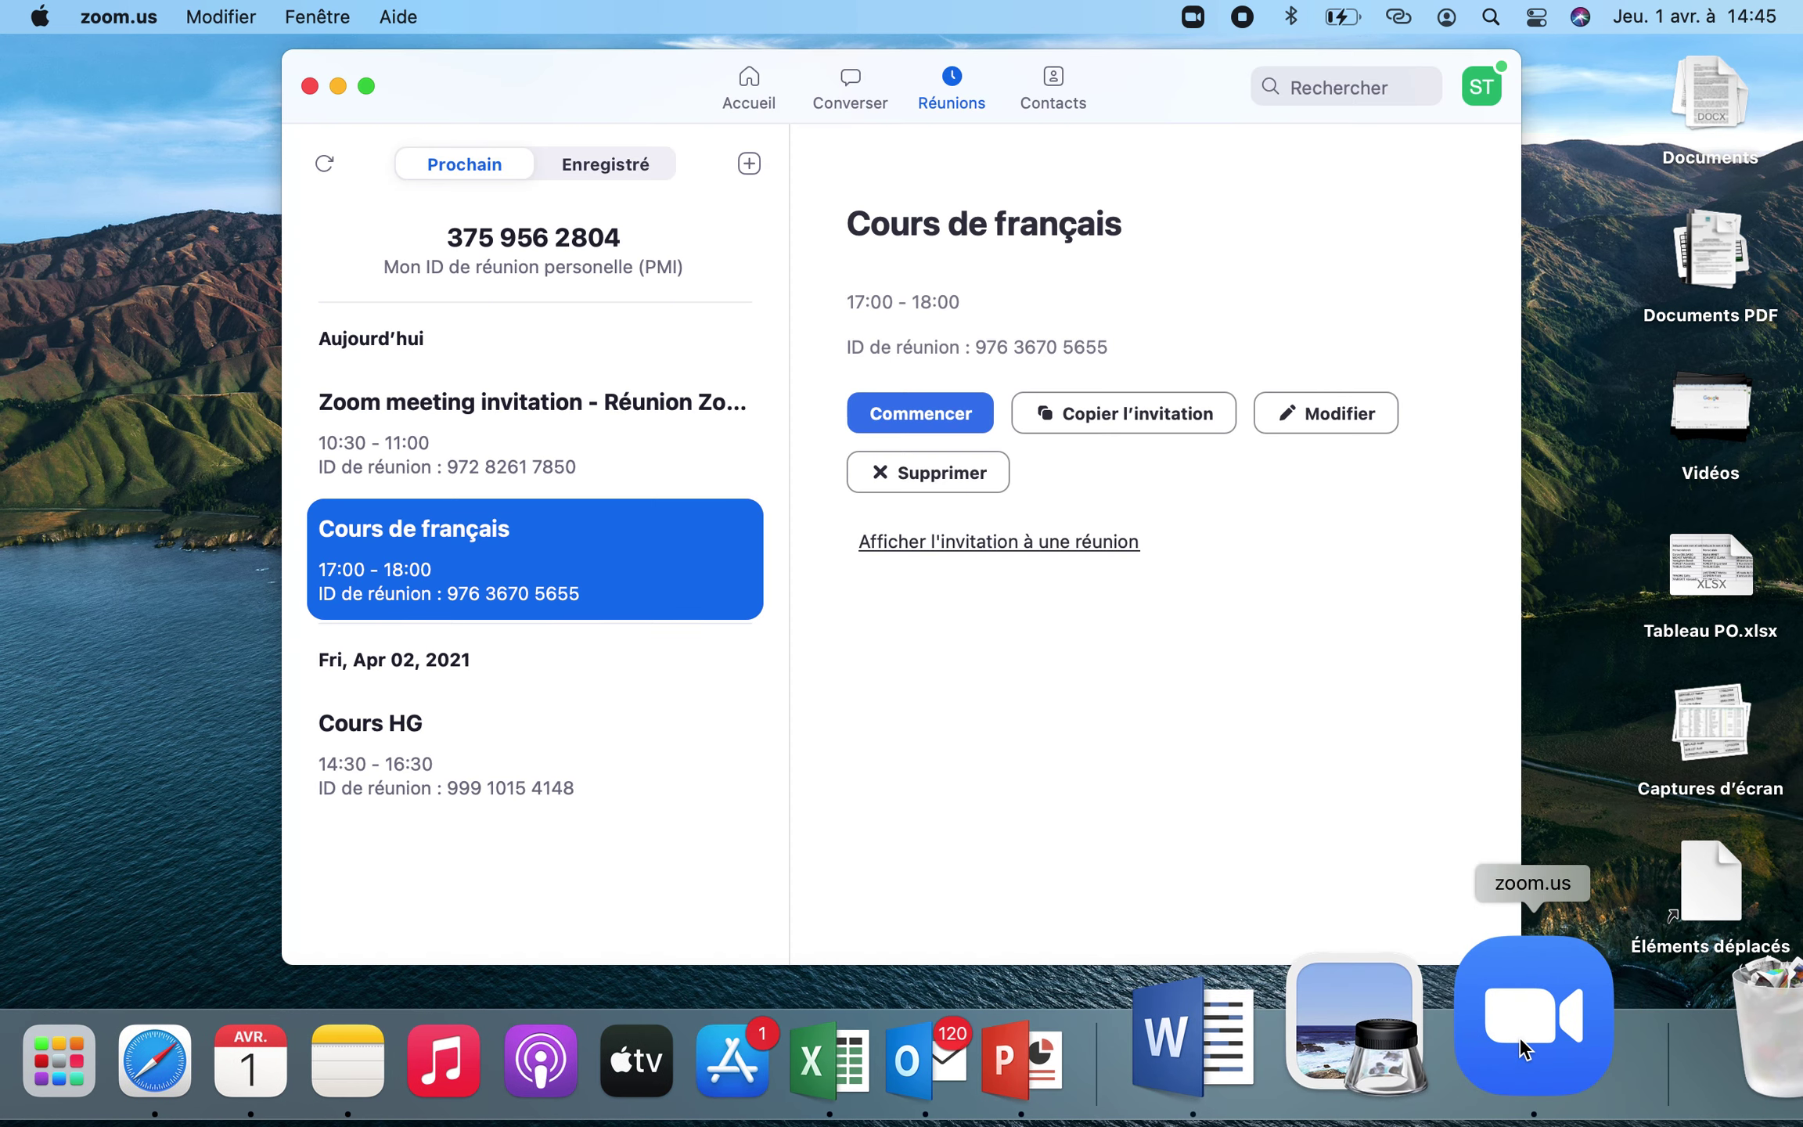
pyautogui.click(758, 85)
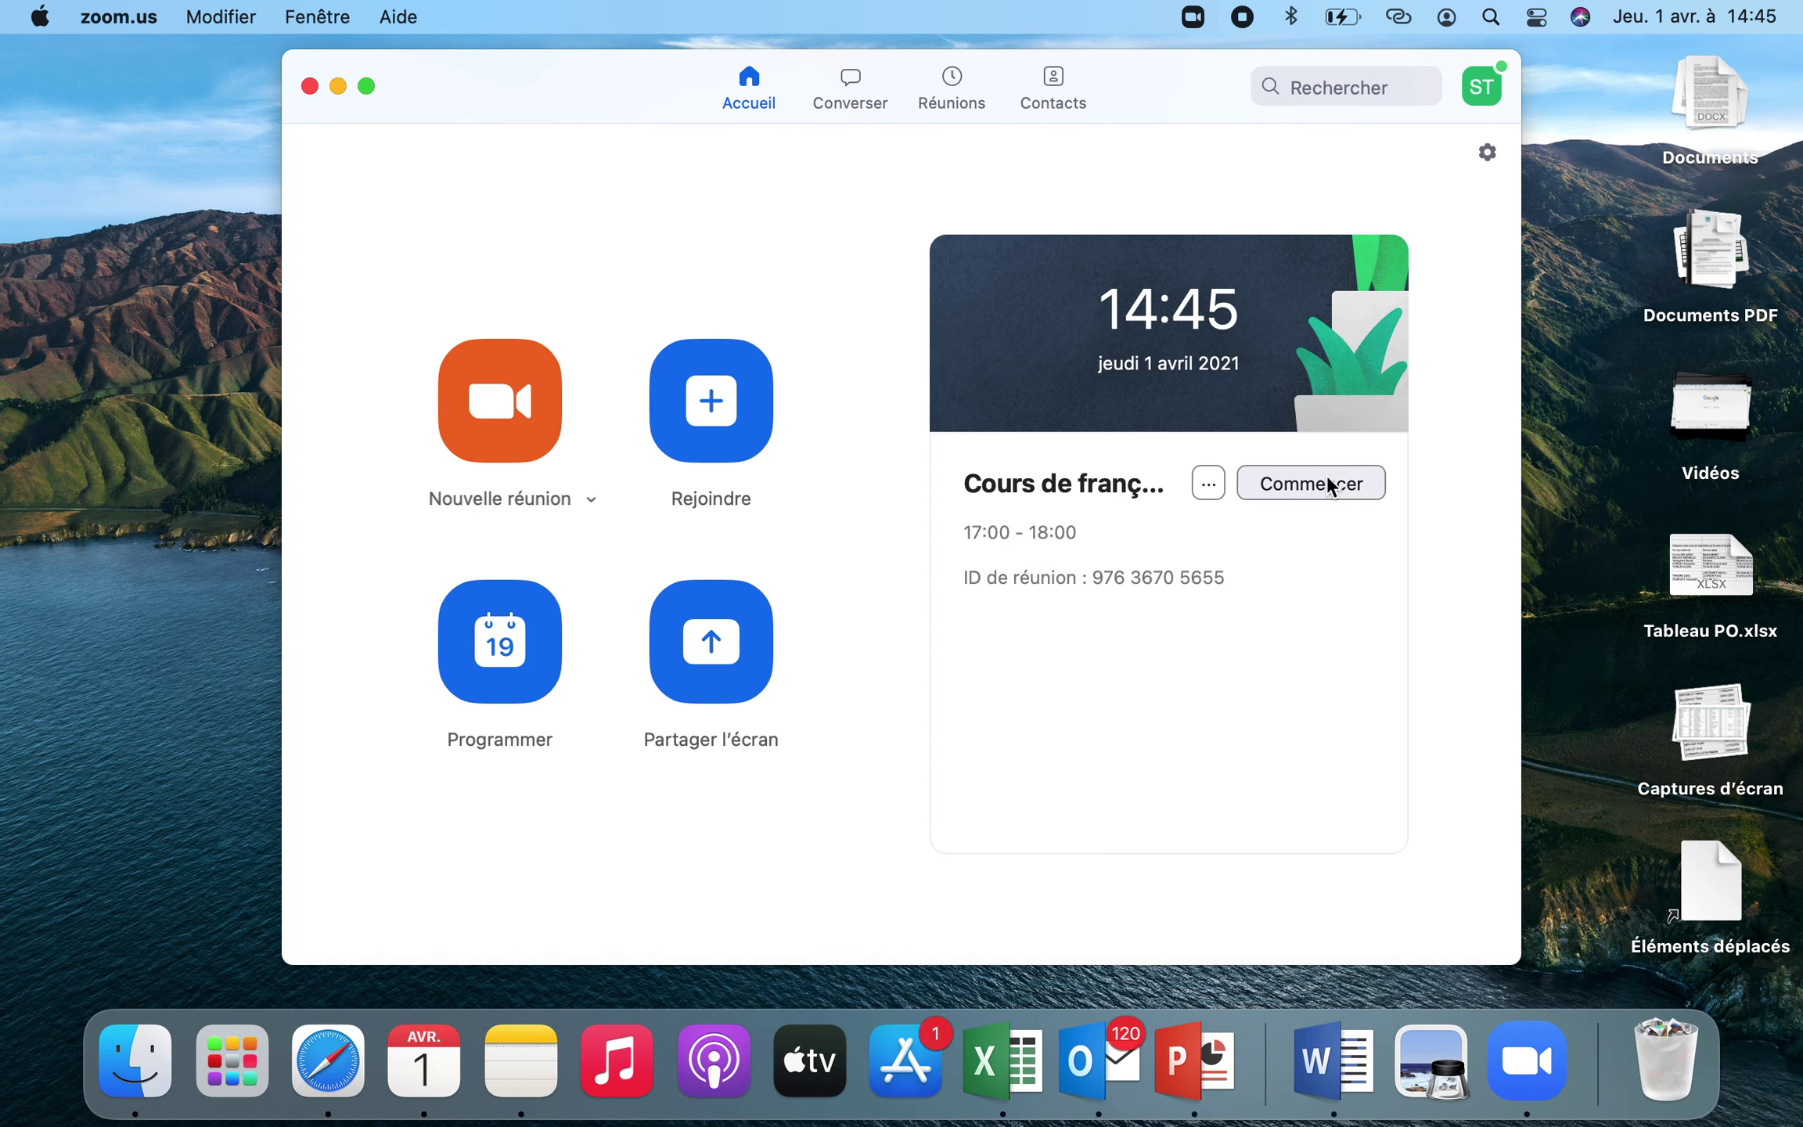
pyautogui.click(1210, 480)
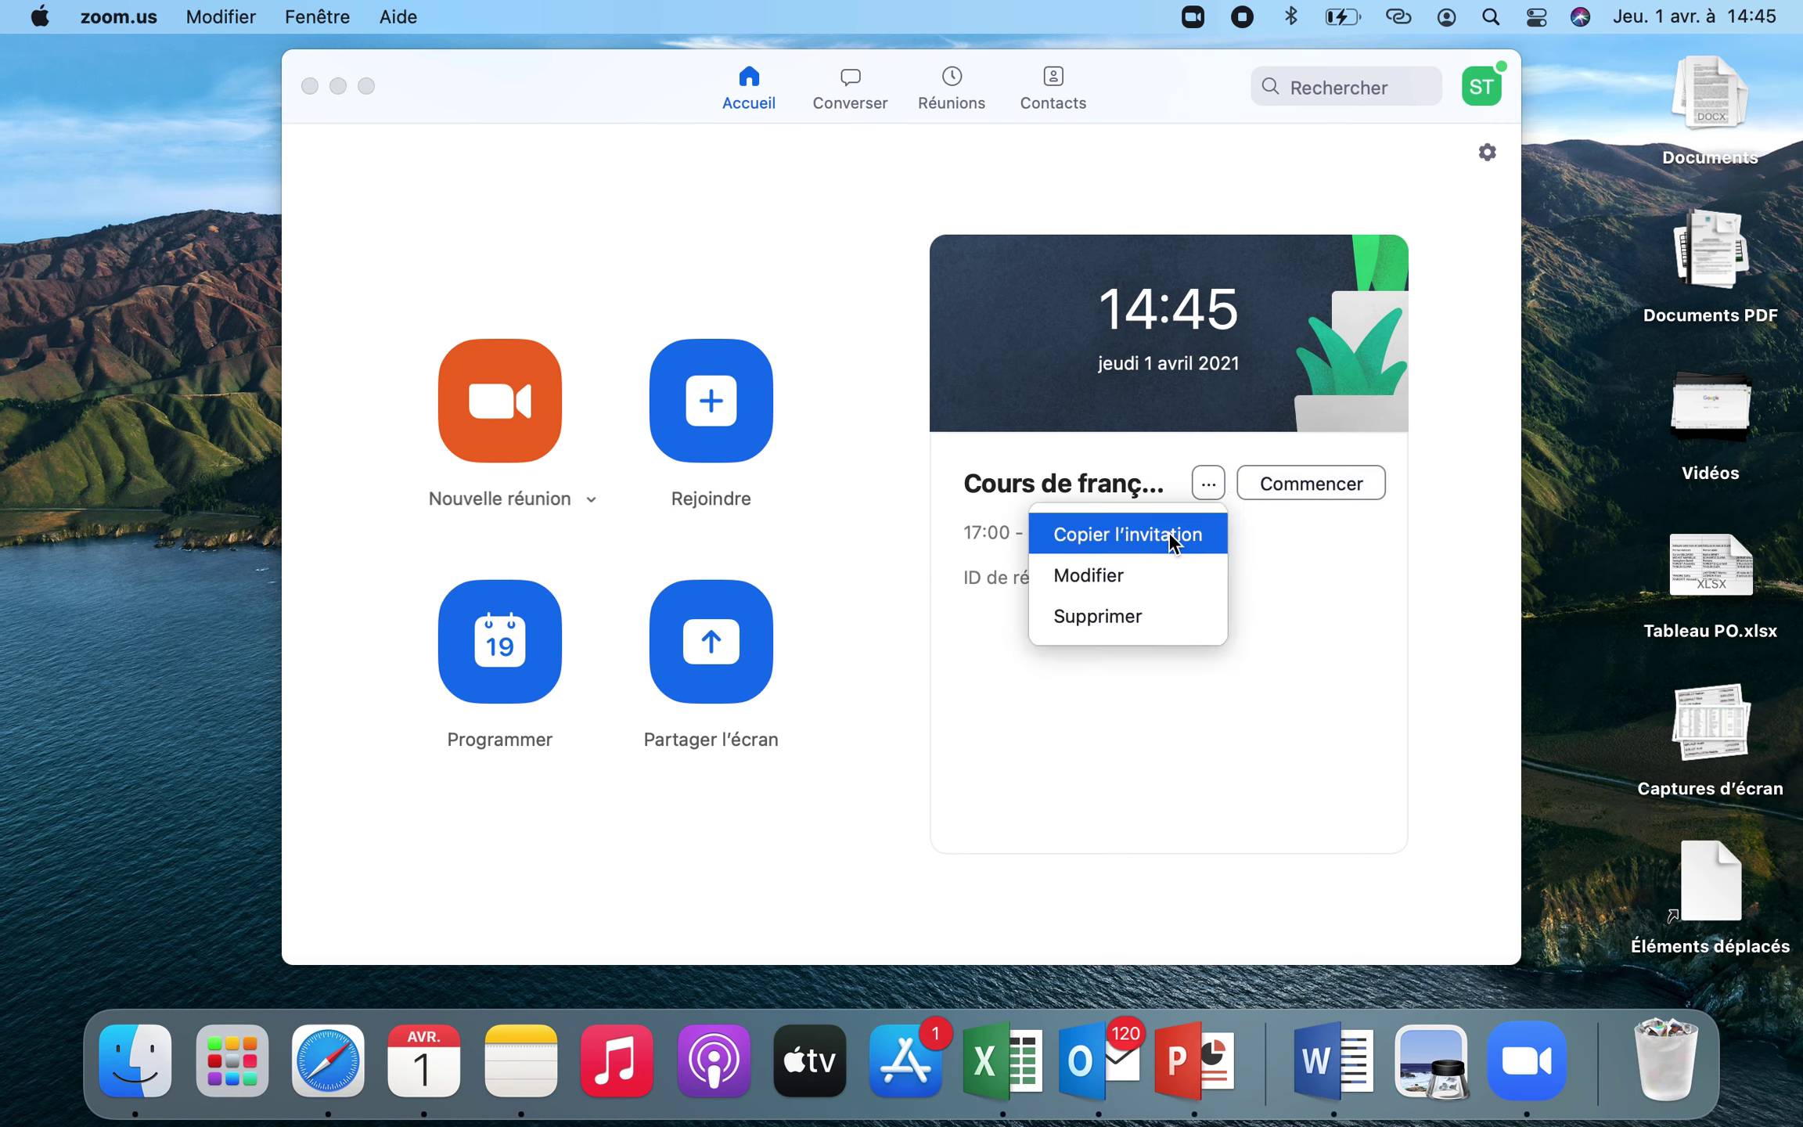
pyautogui.click(1322, 583)
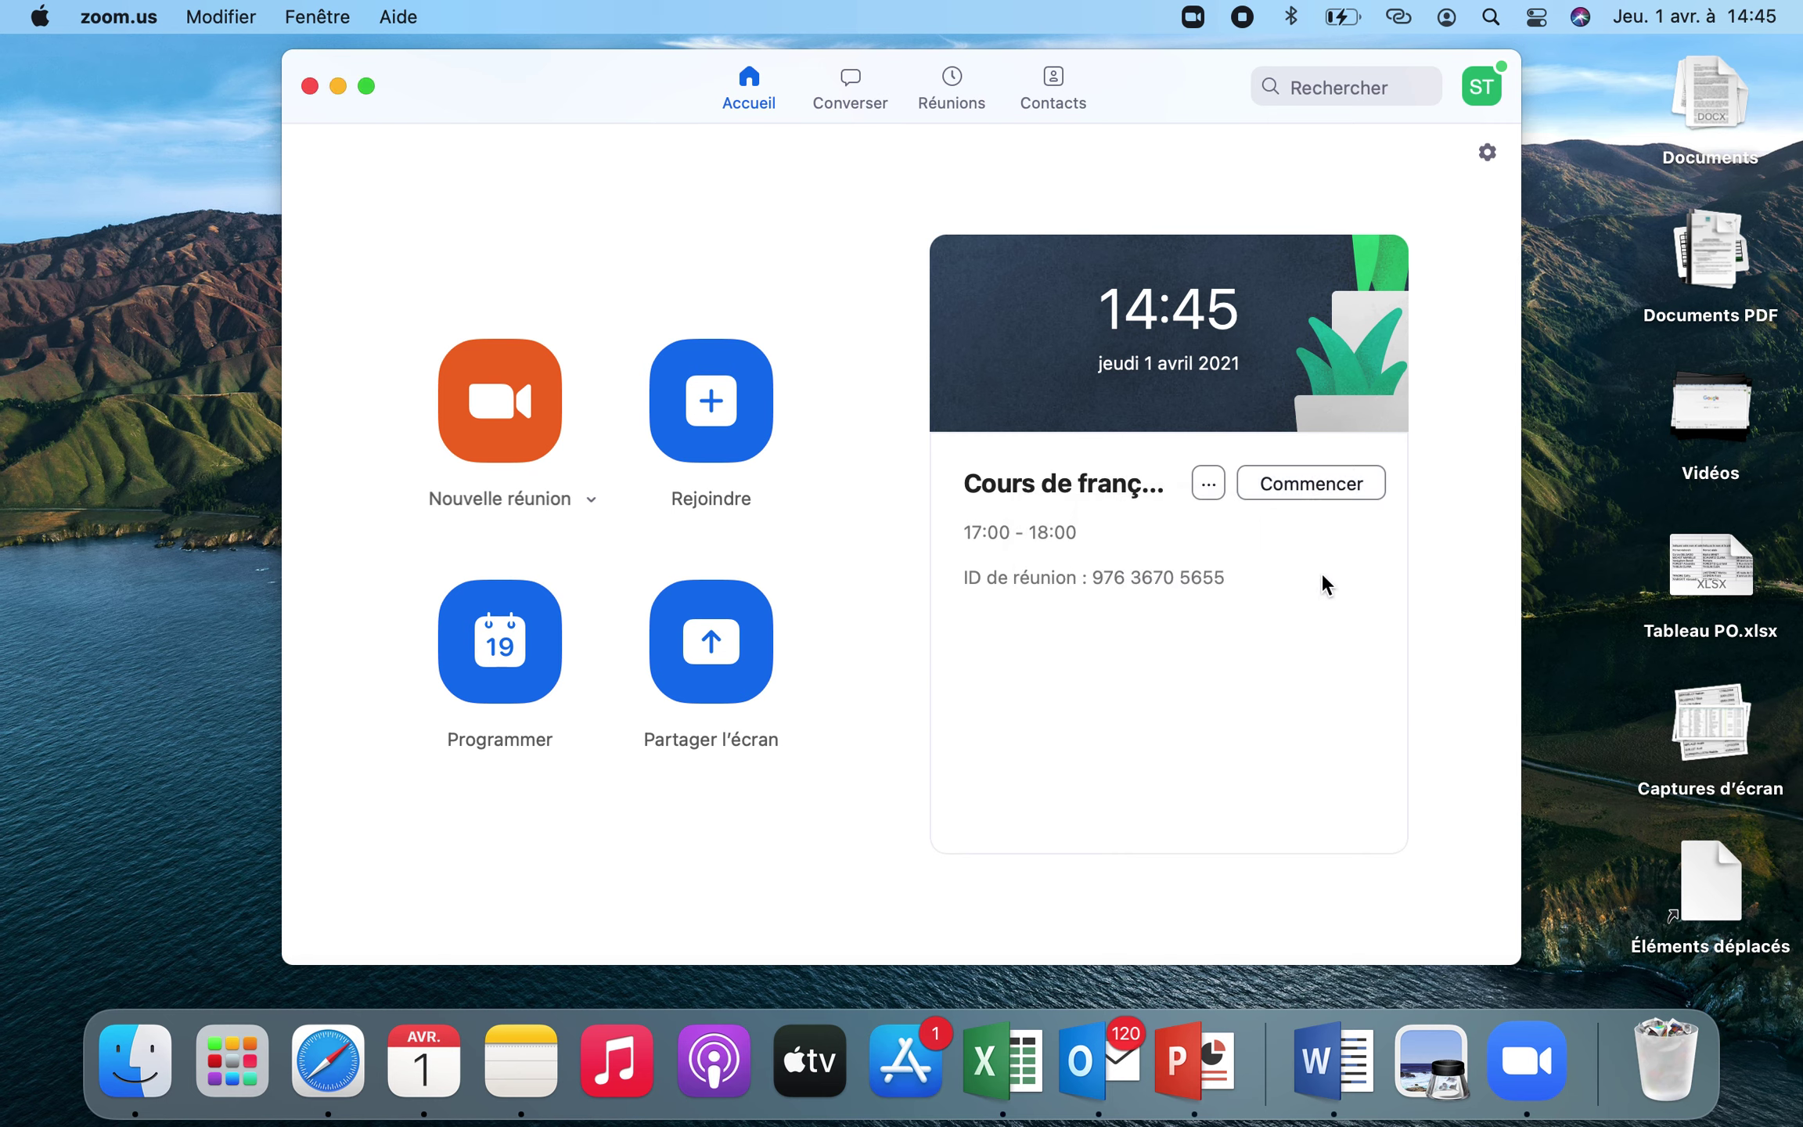
# Start the scheduled meeting, make it full screen and join with computer audio
pyautogui.click(1306, 483)
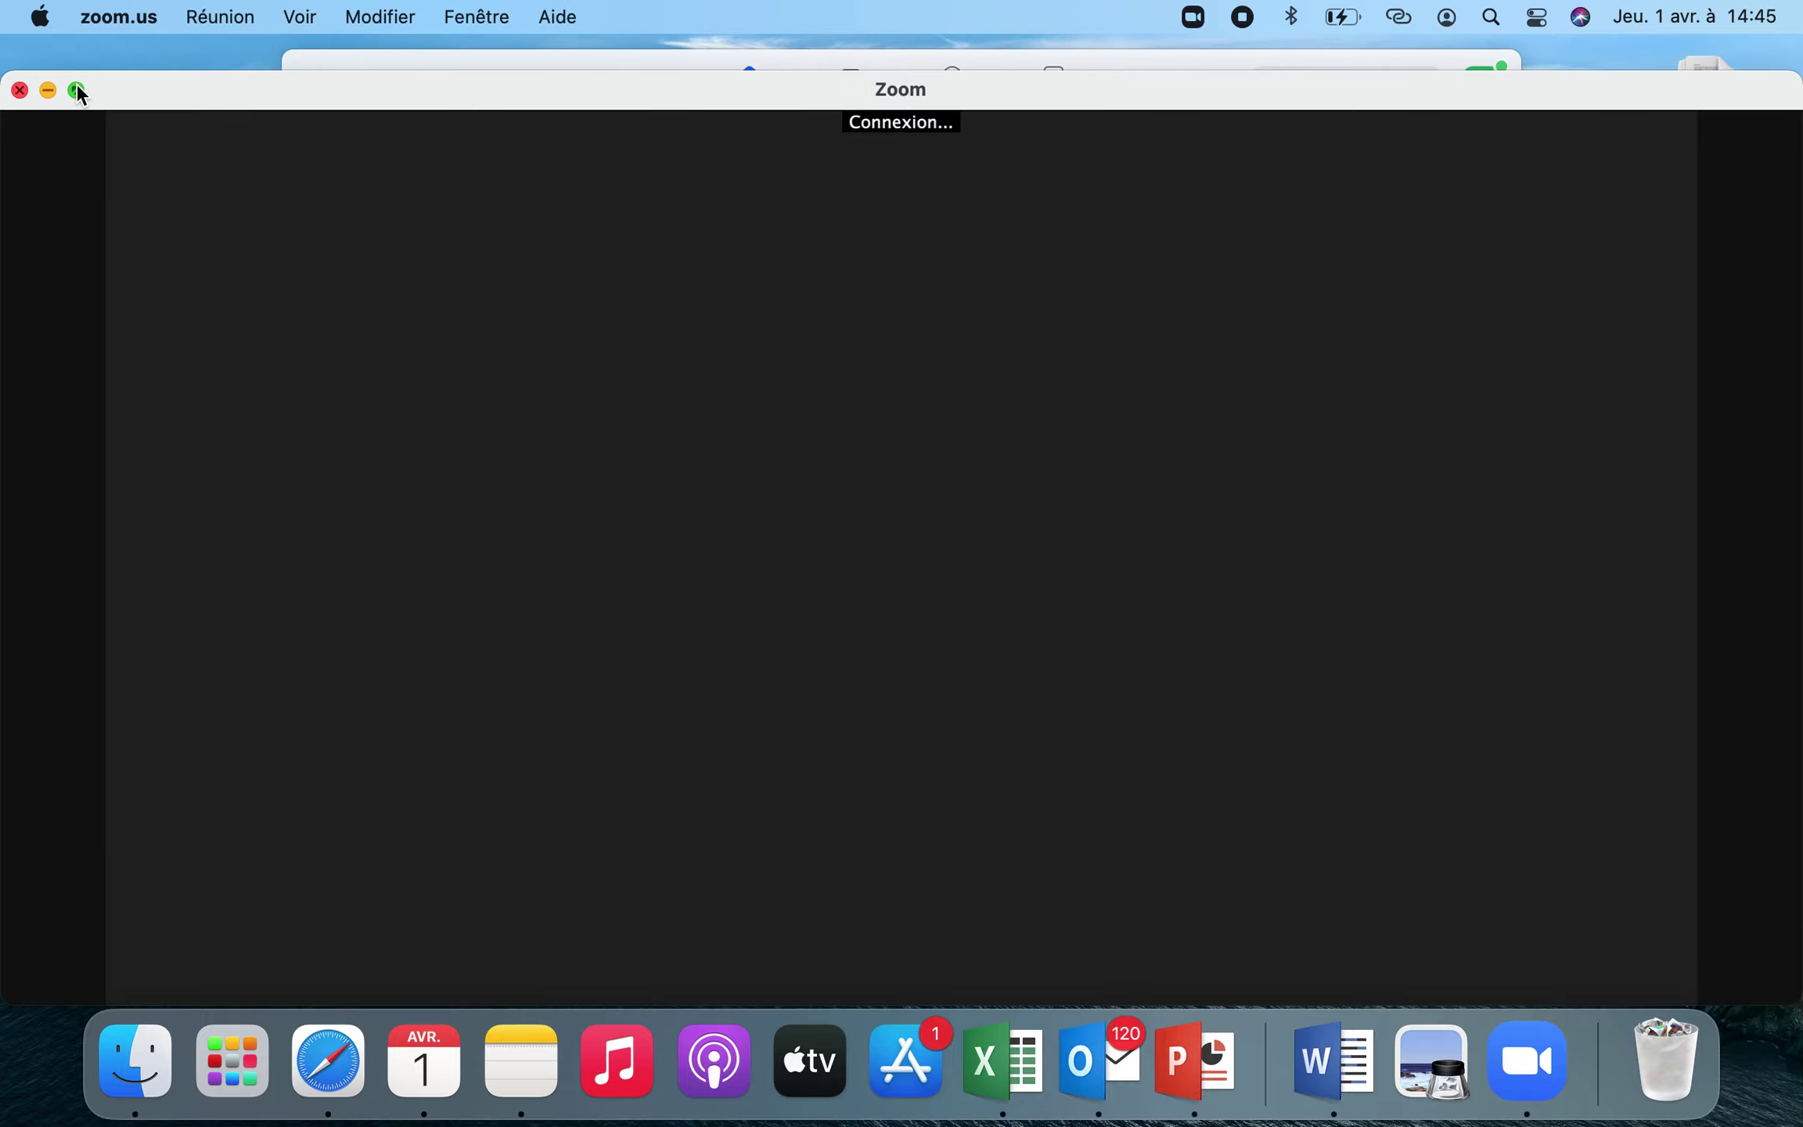
pyautogui.click(78, 89)
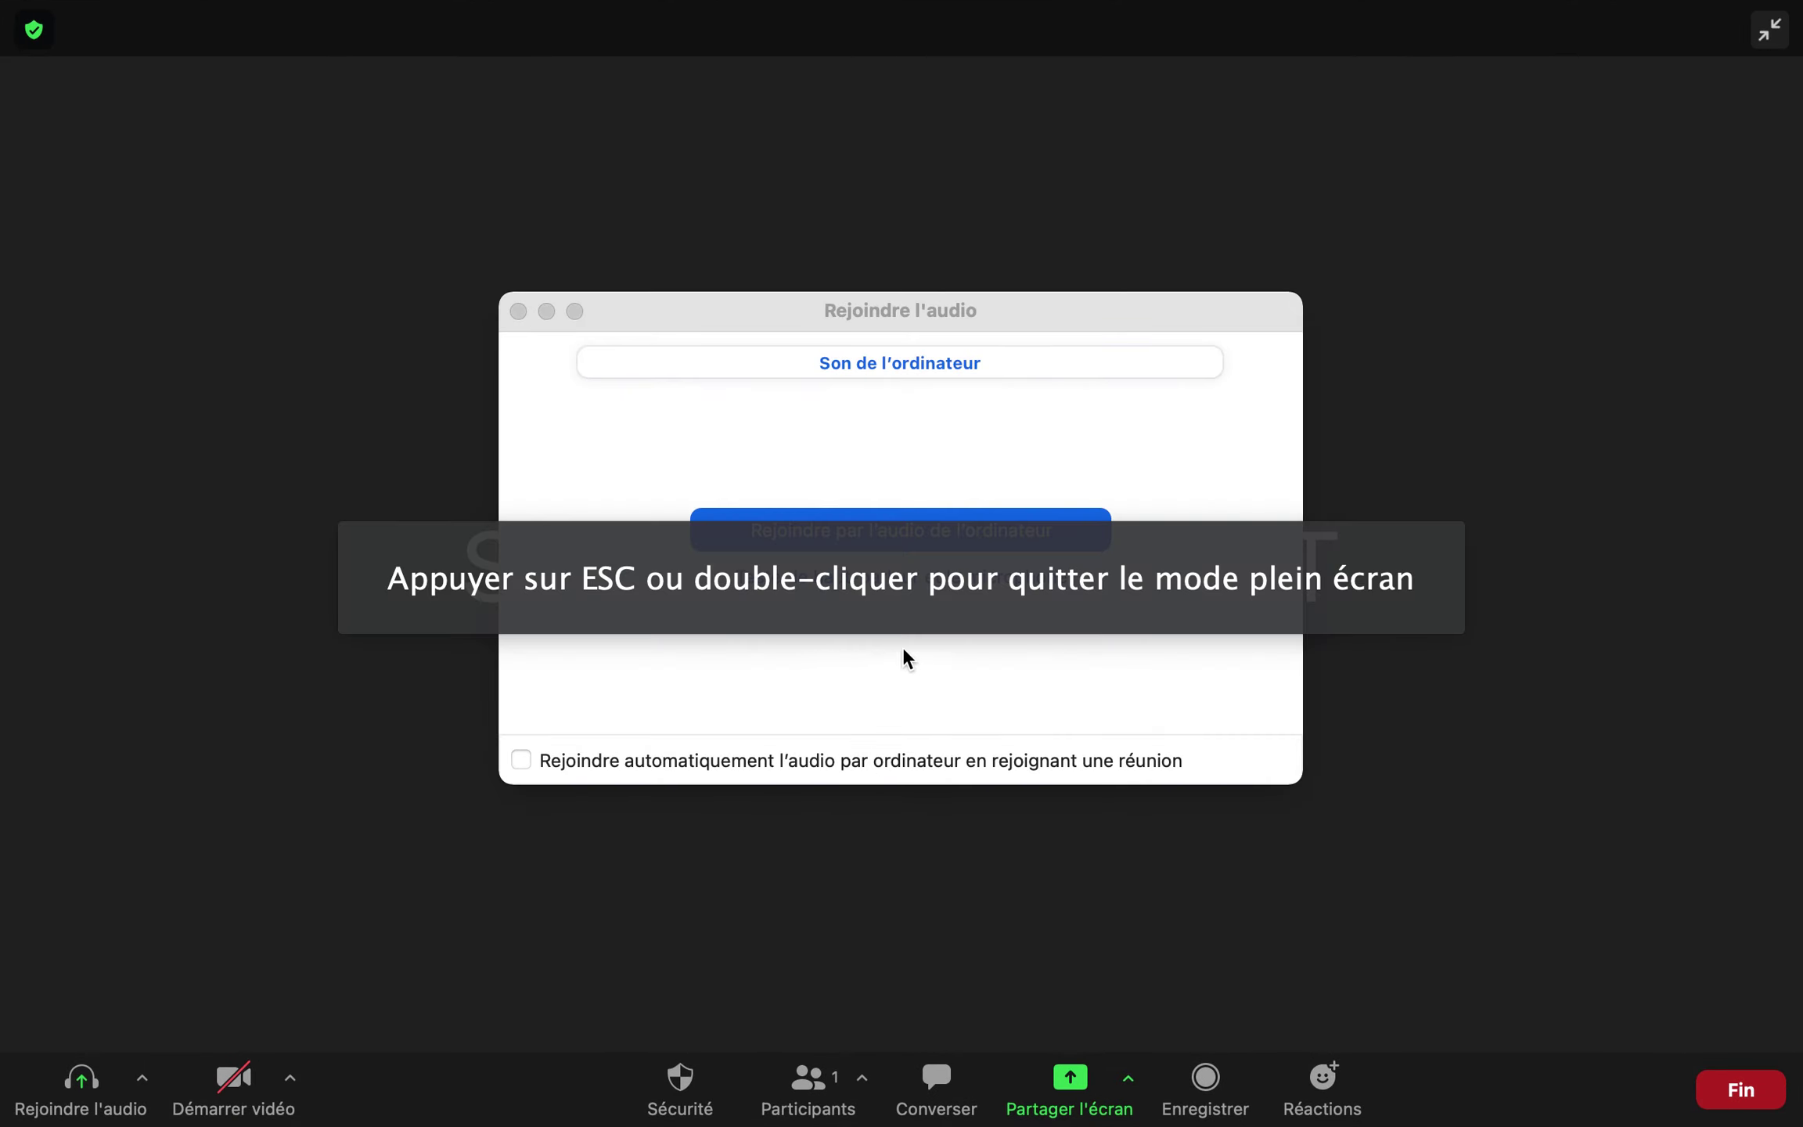
pyautogui.click(925, 530)
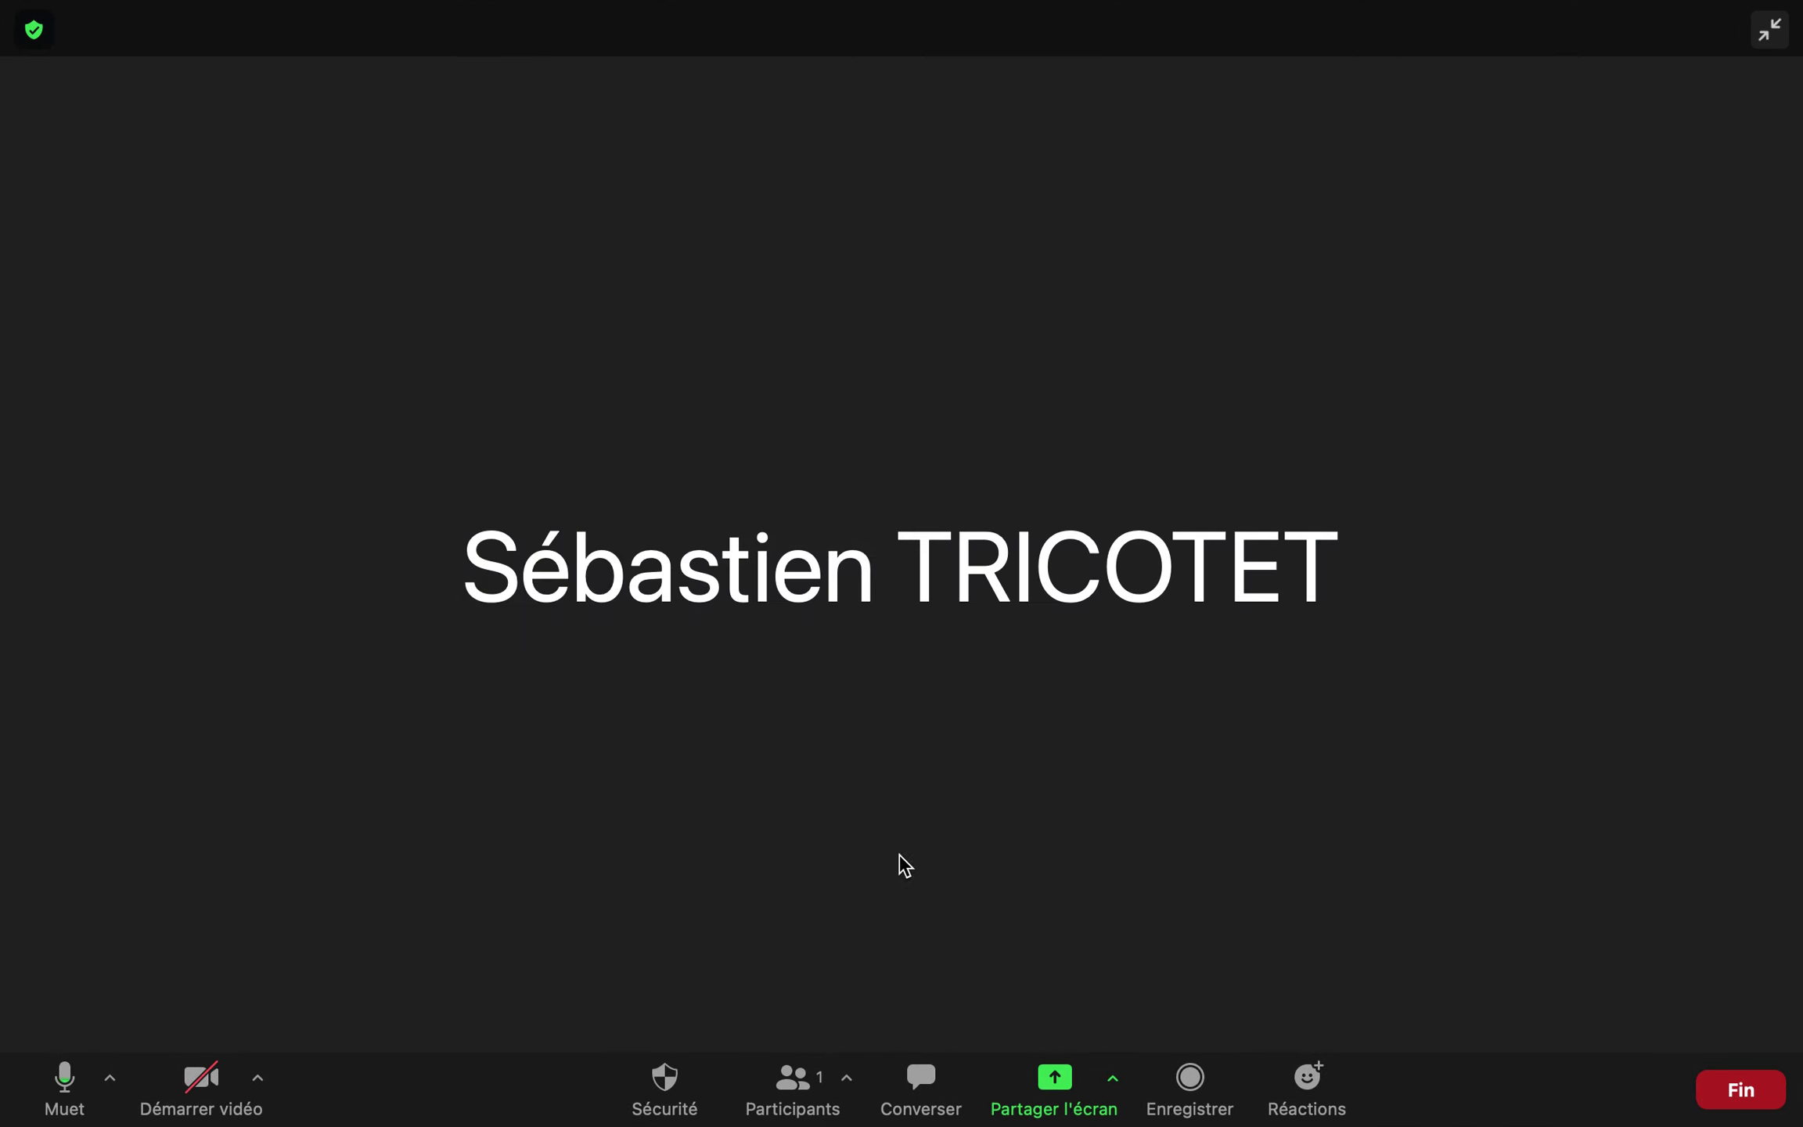
# Open the participants list and copy the meeting invitation link from the Invite dialog
pyautogui.click(842, 1093)
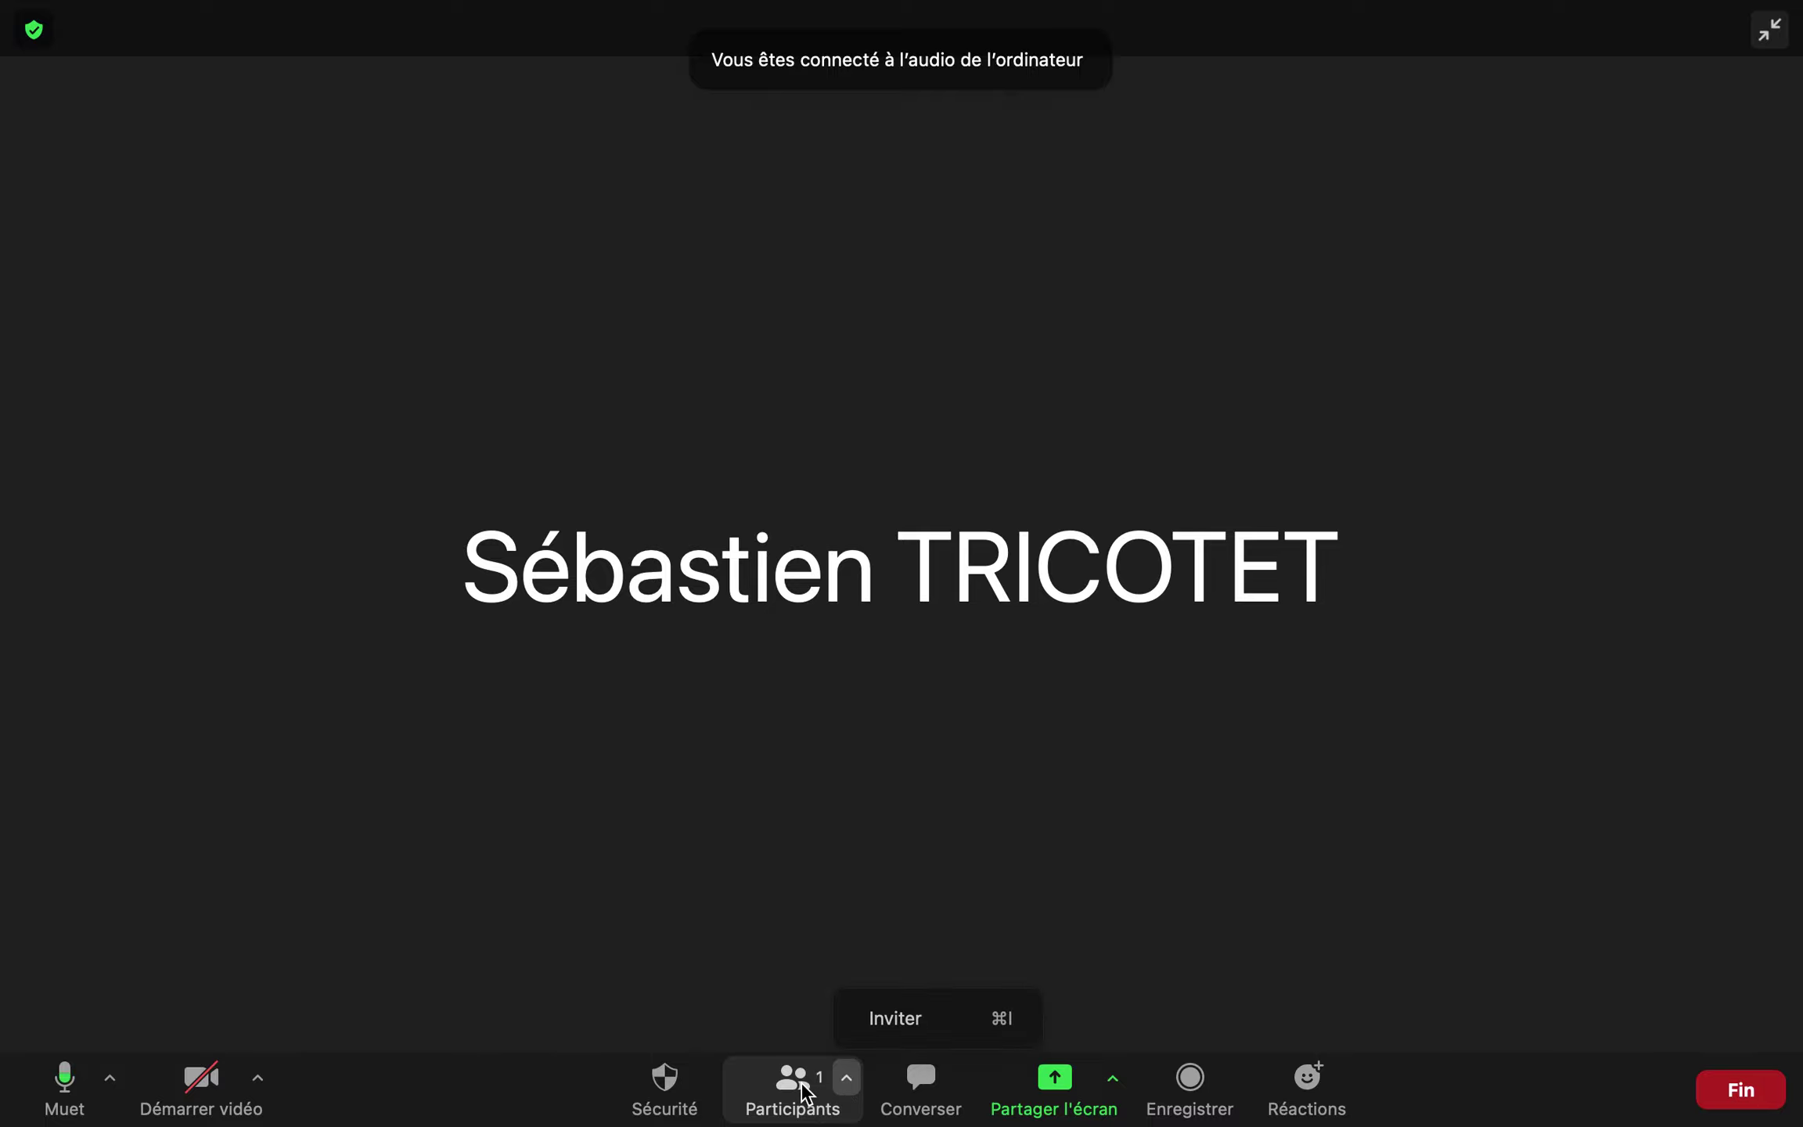
pyautogui.click(803, 1088)
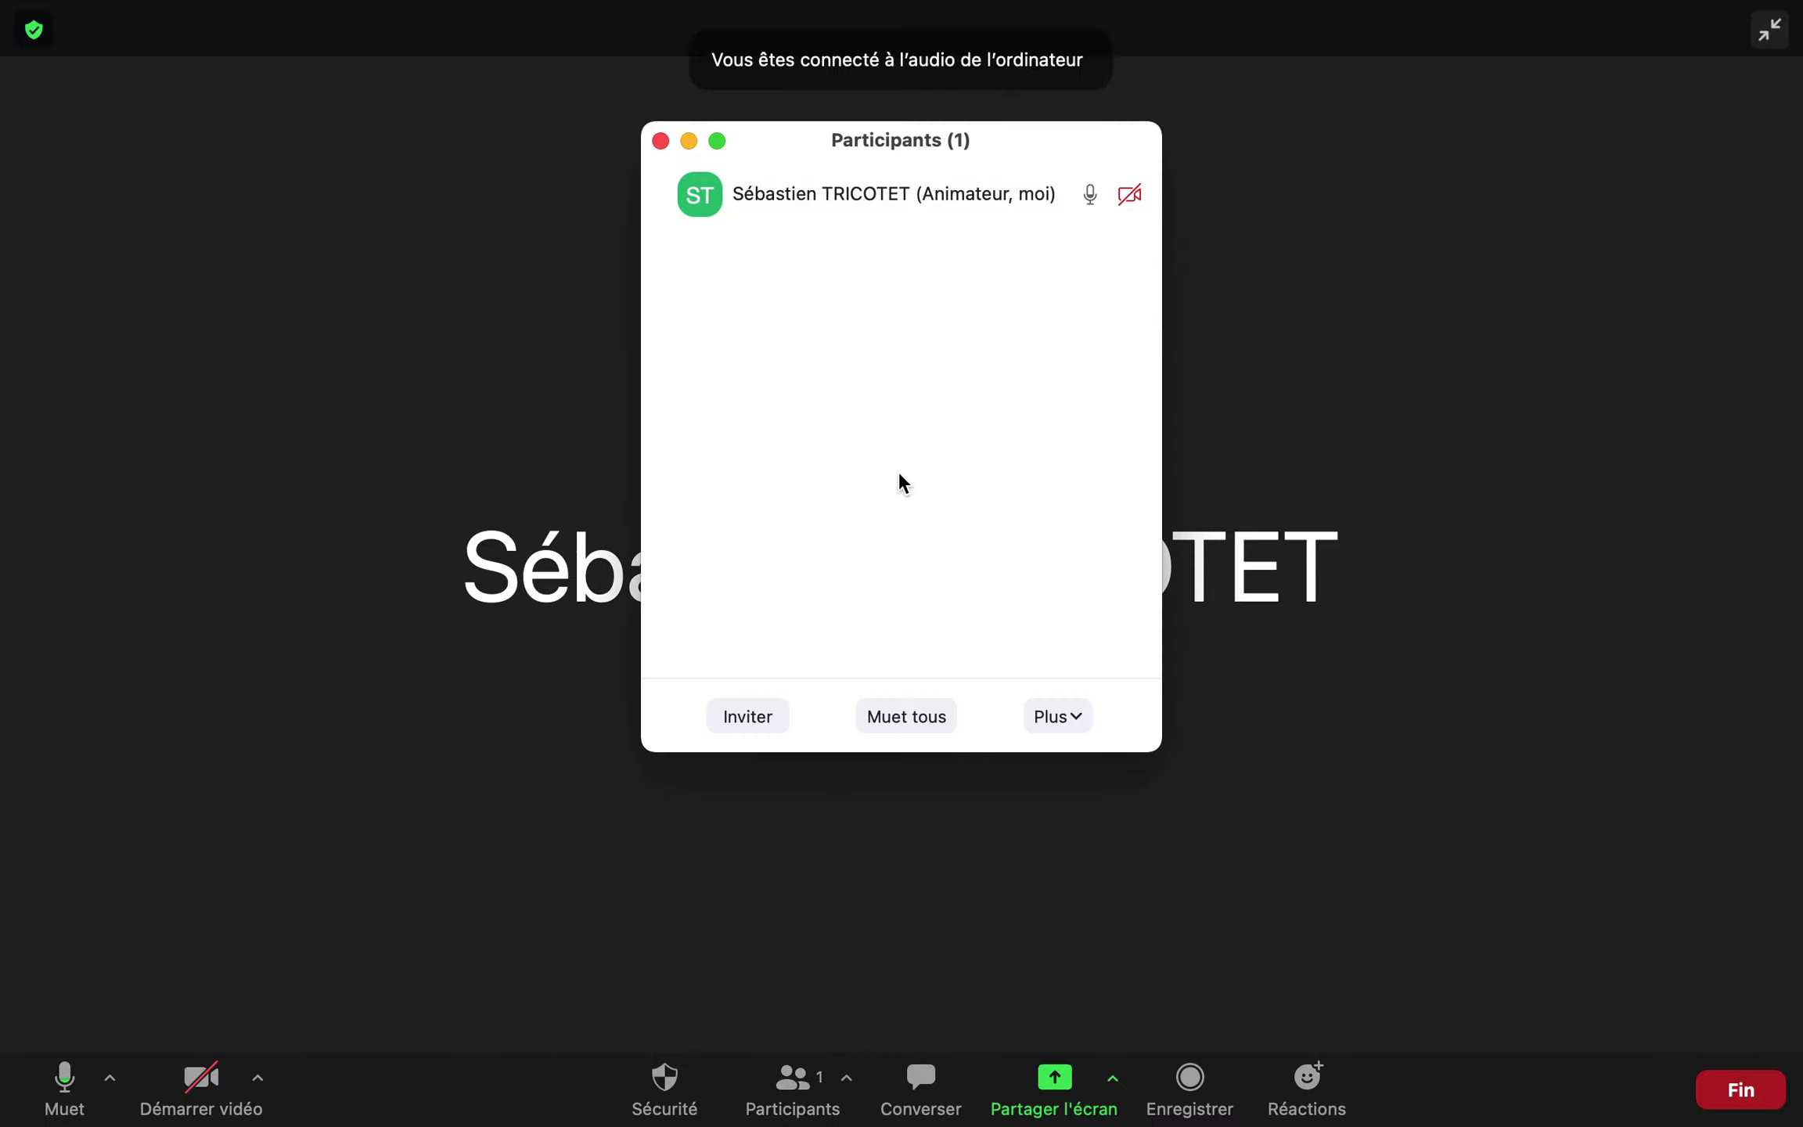
pyautogui.click(747, 720)
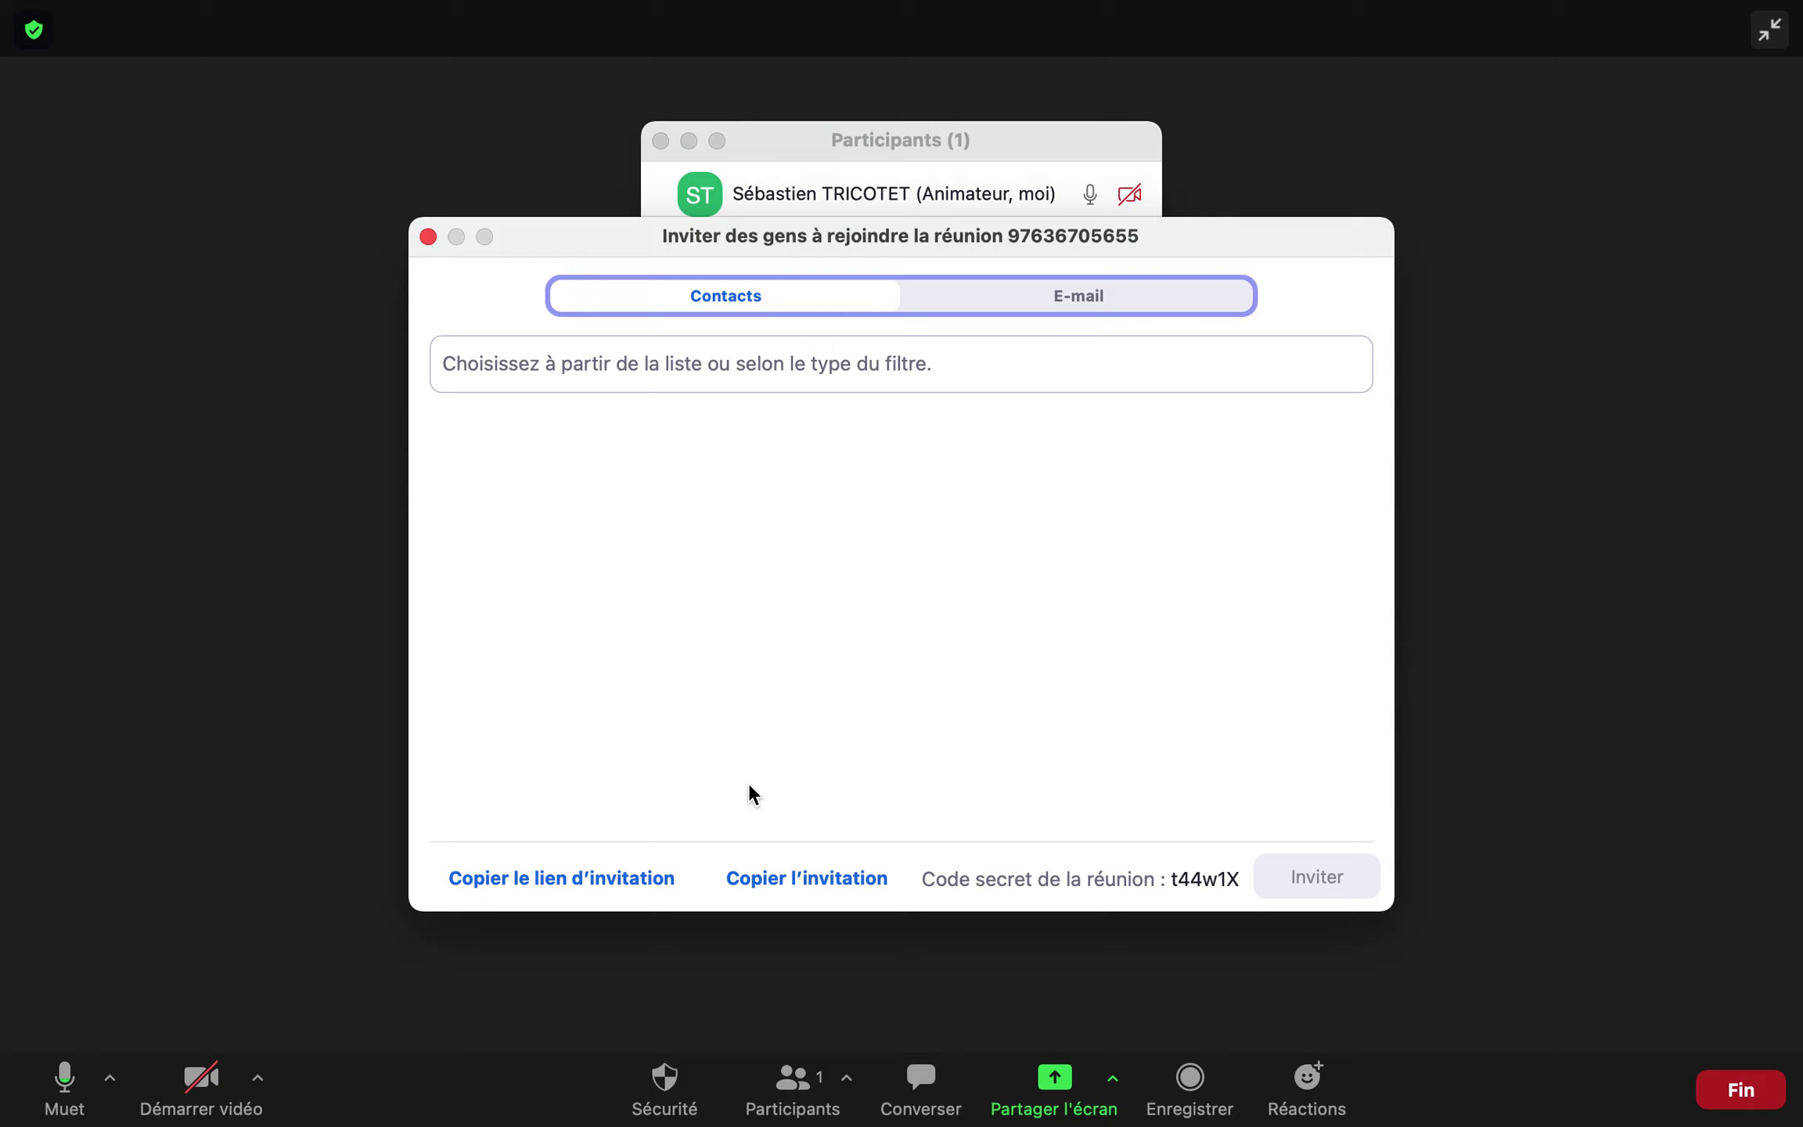
pyautogui.click(619, 882)
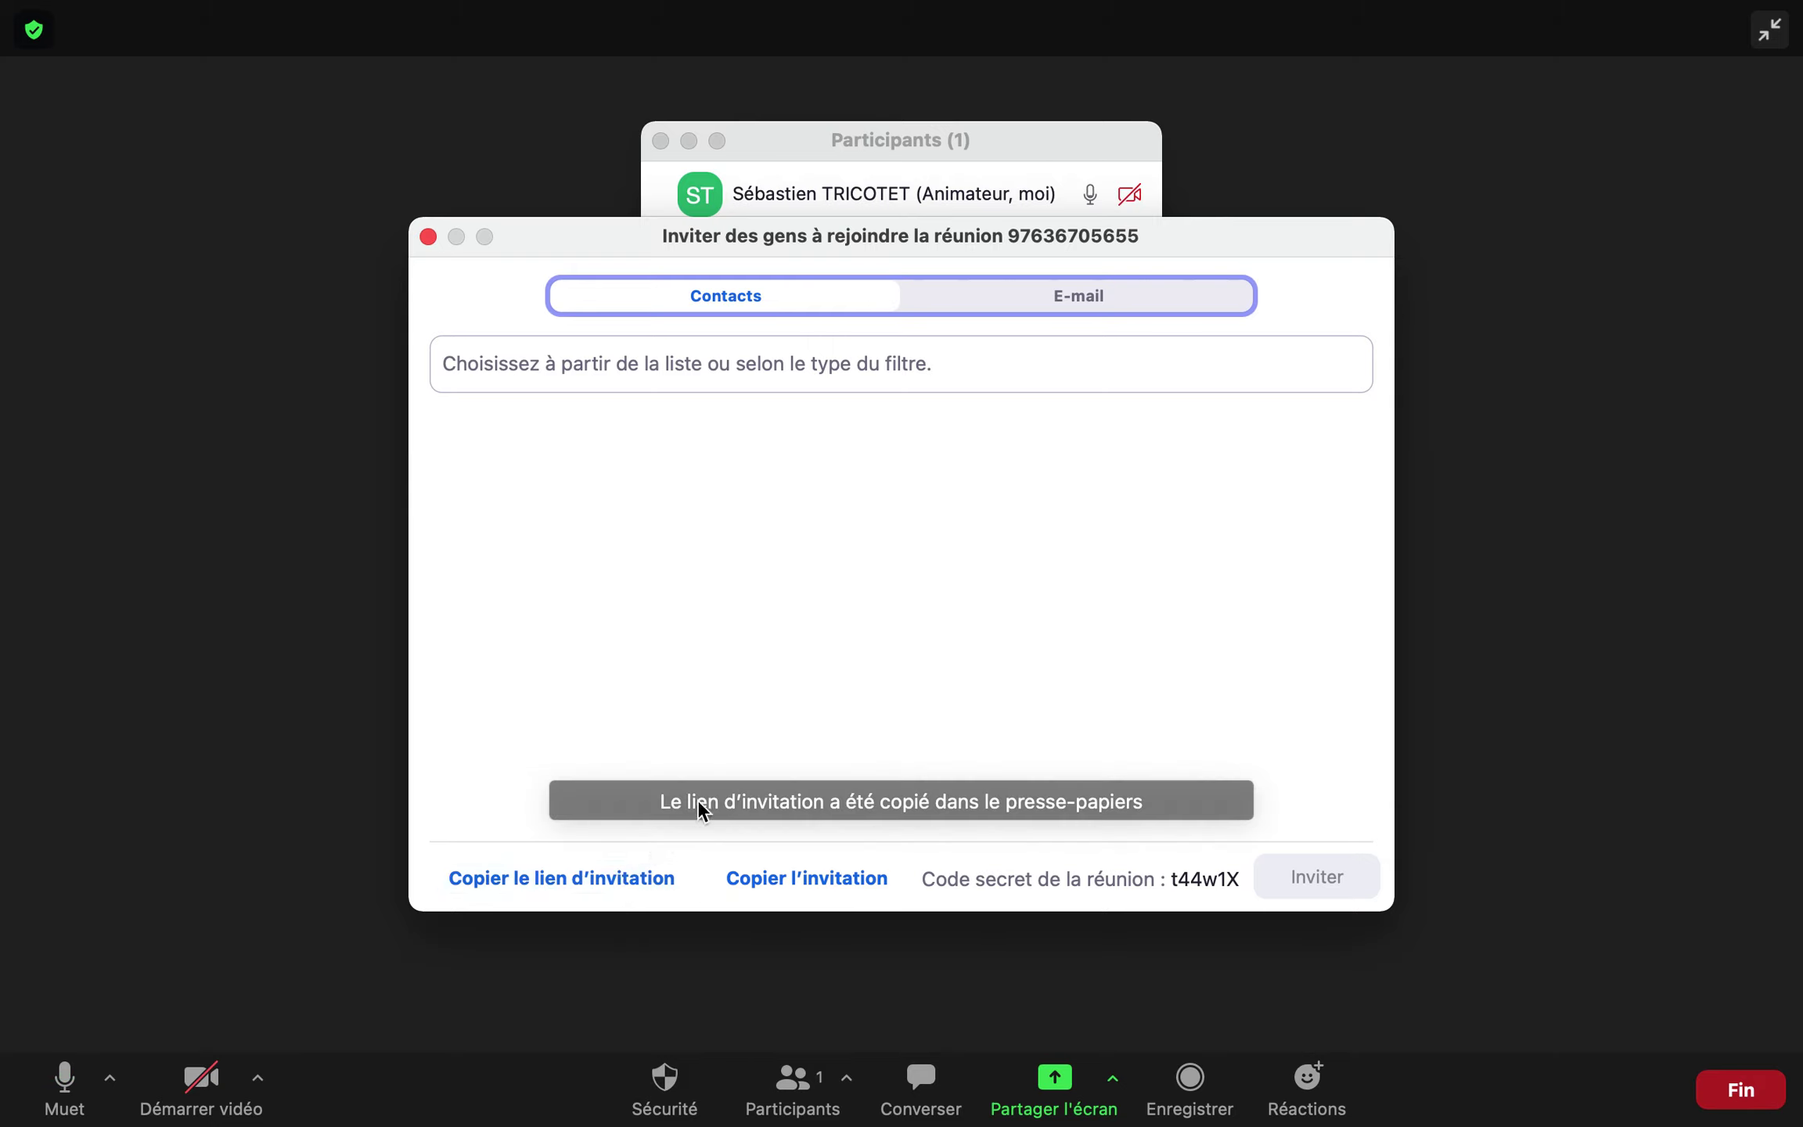
pyautogui.click(426, 237)
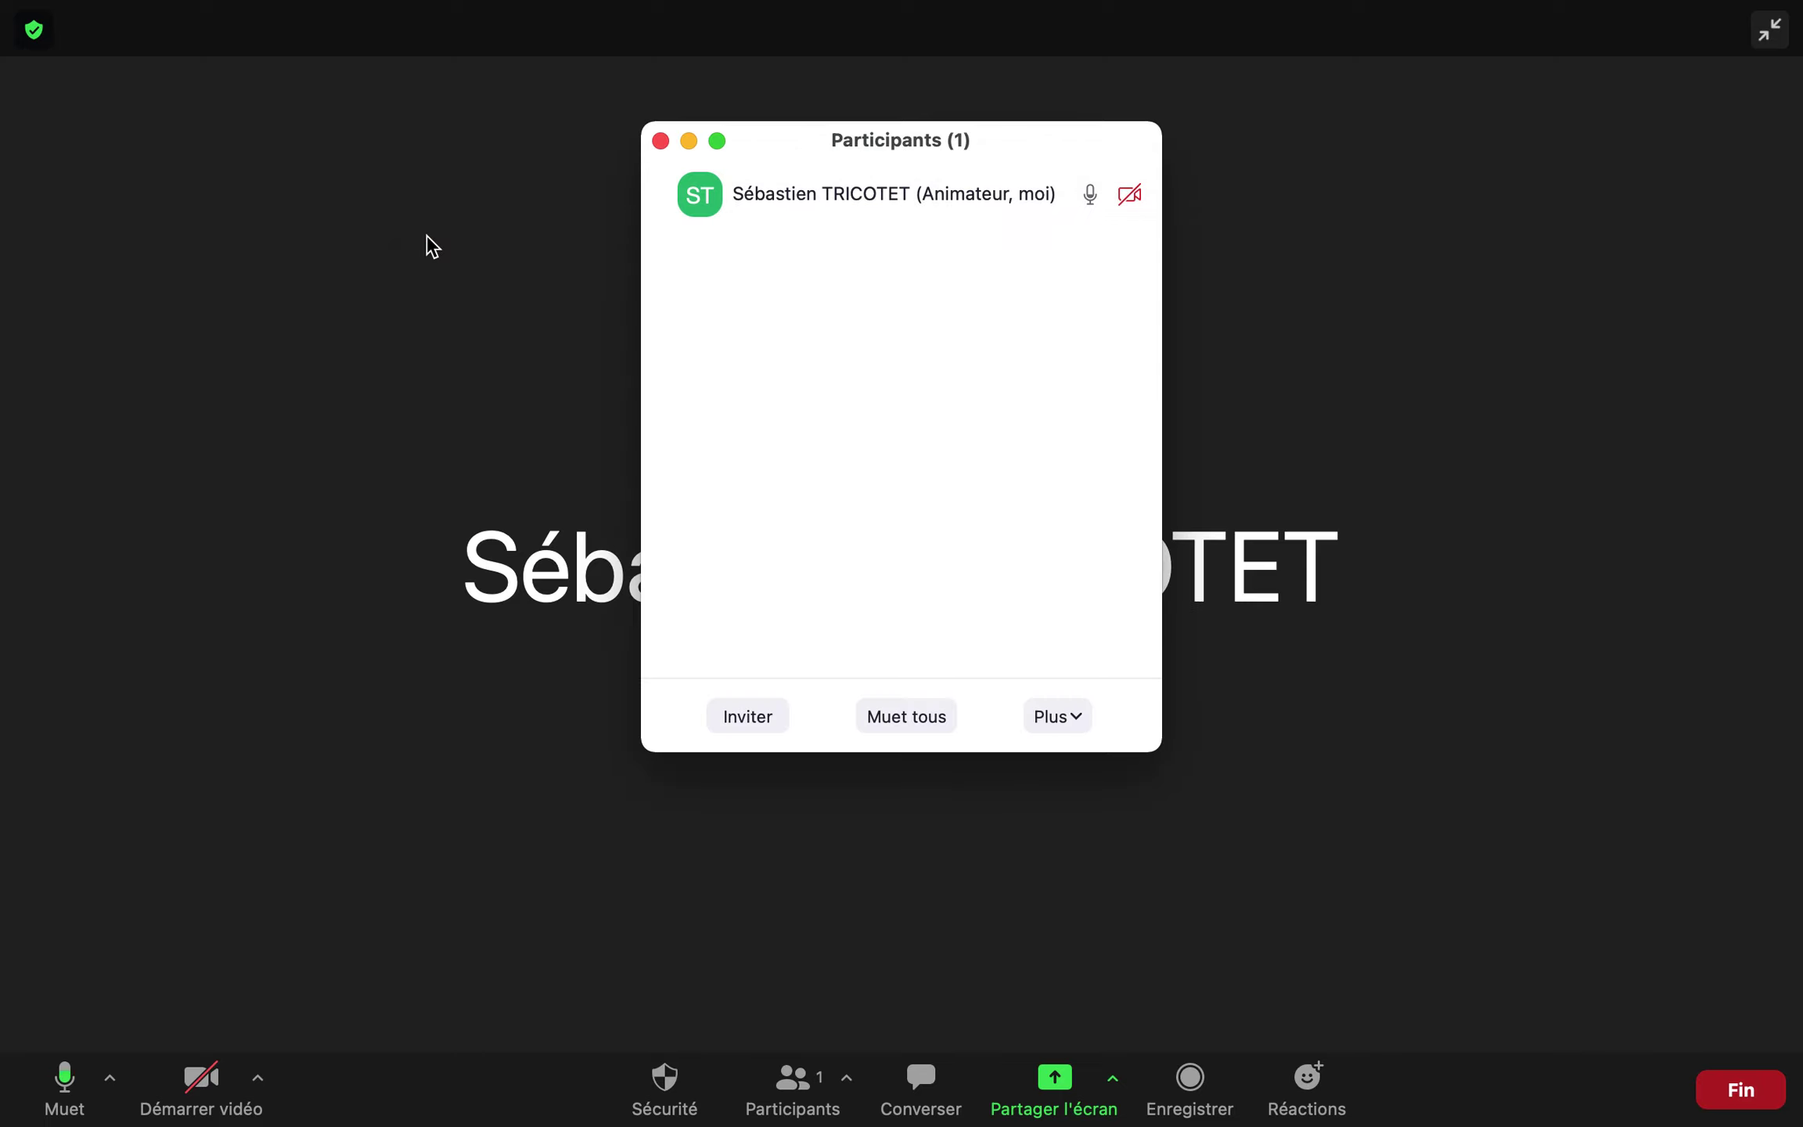
# Close the participants list and select the Safari window in the share picker
pyautogui.click(661, 141)
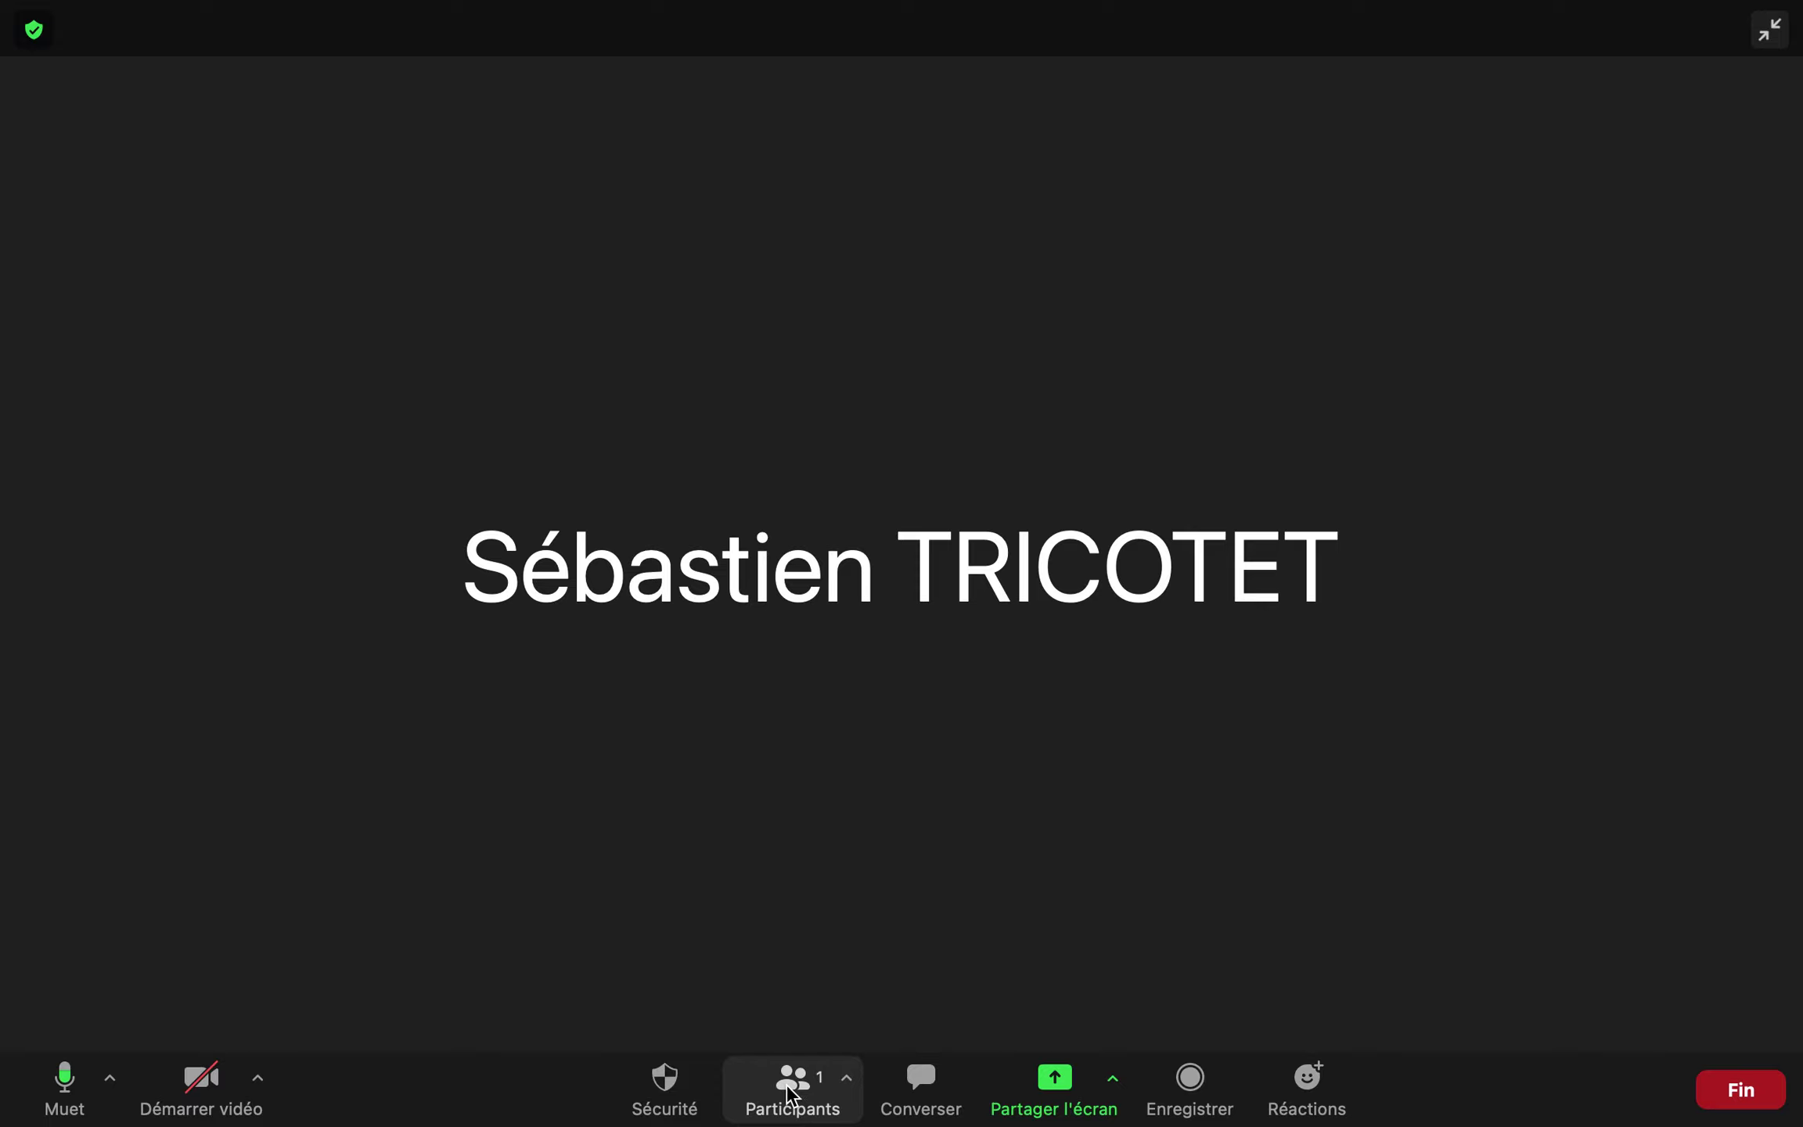
pyautogui.click(1067, 1092)
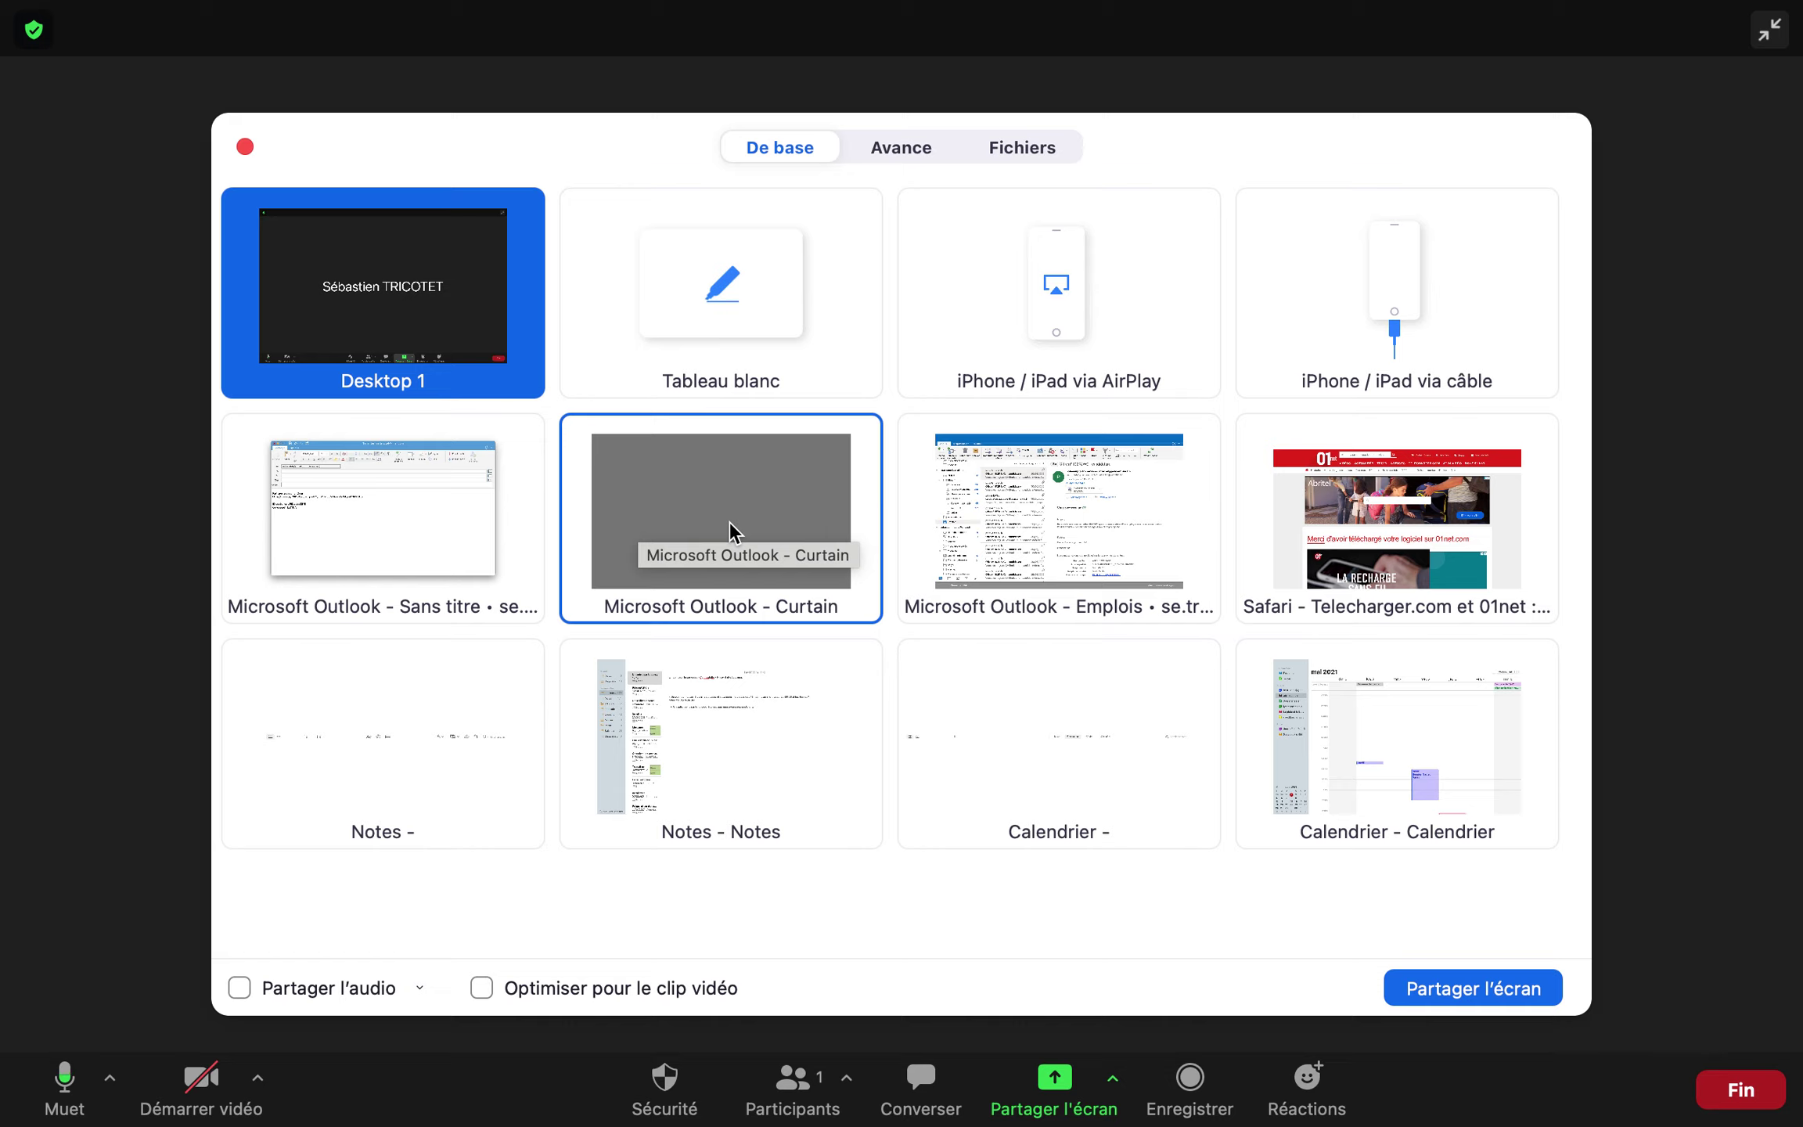
pyautogui.click(1370, 550)
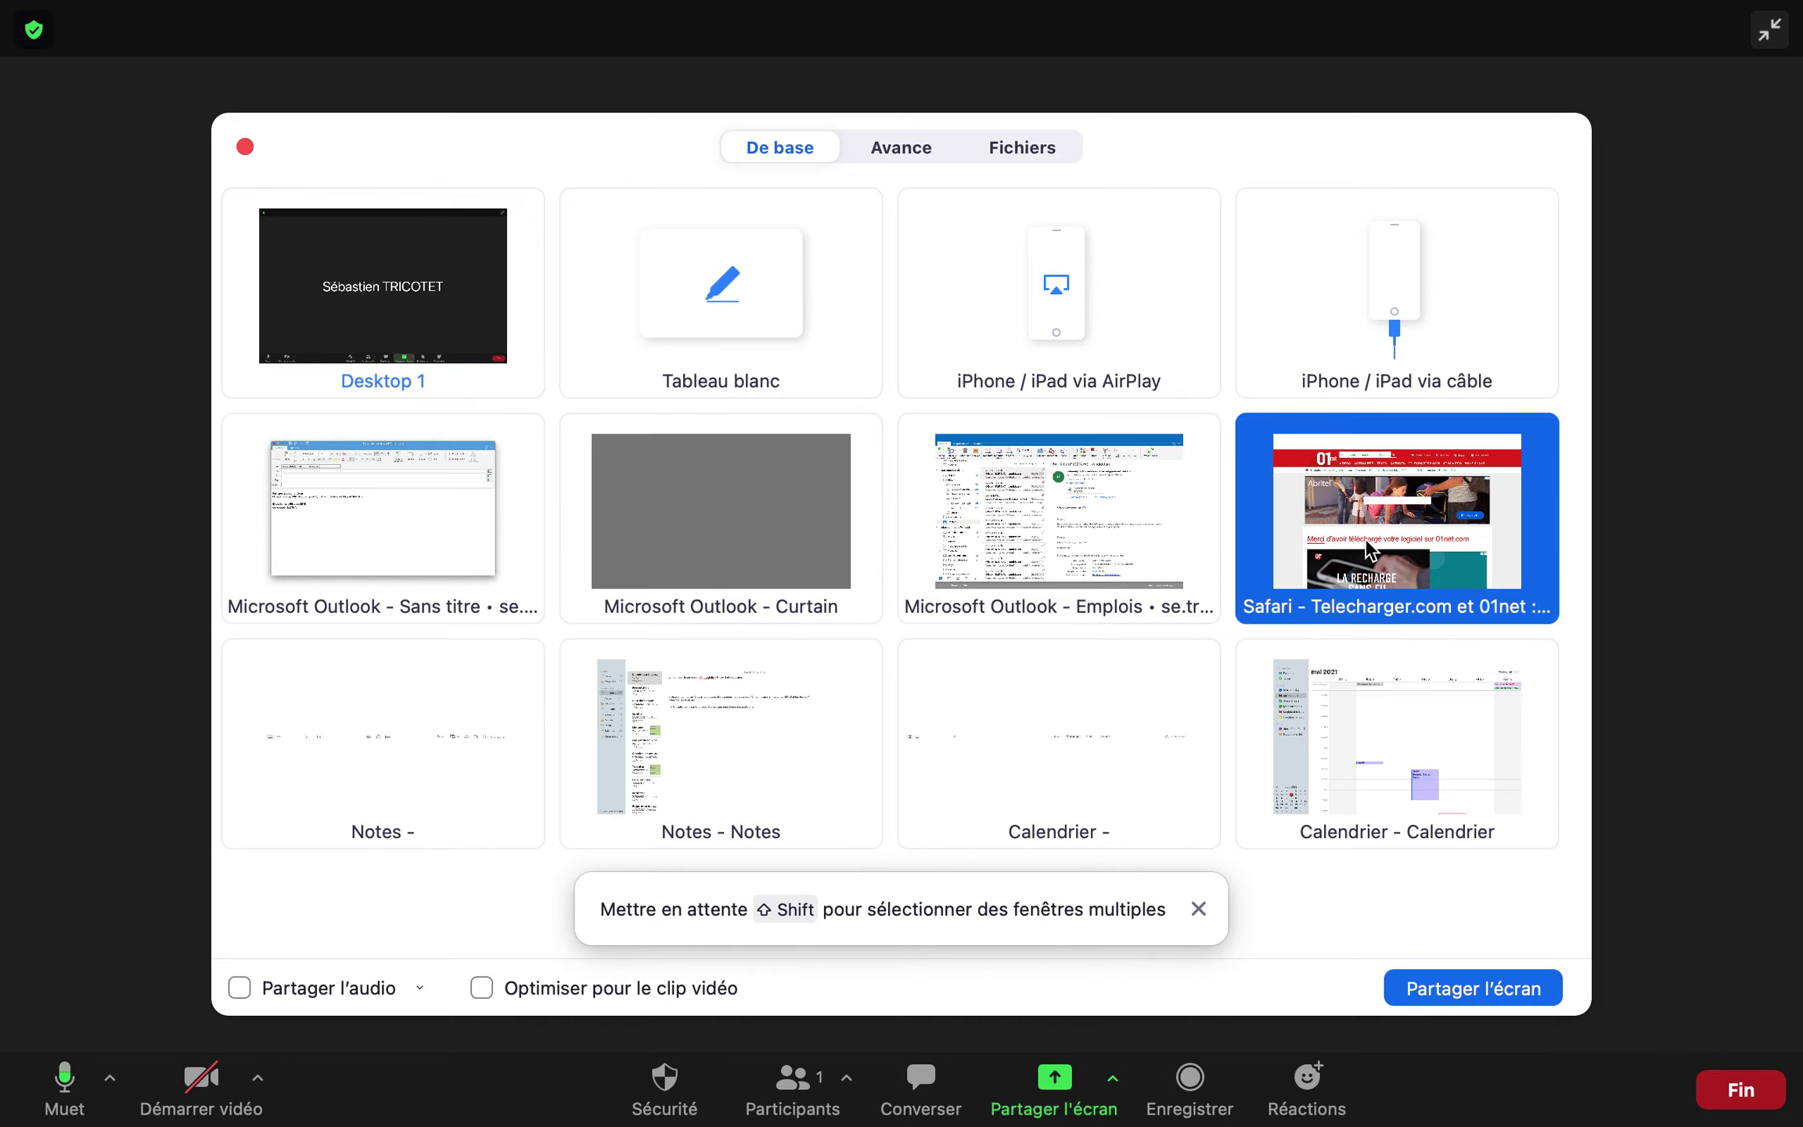
# Share the Safari window and open the Cuisine pédagogique ASSP 360° view on the ESC Cosne tab
pyautogui.click(1469, 989)
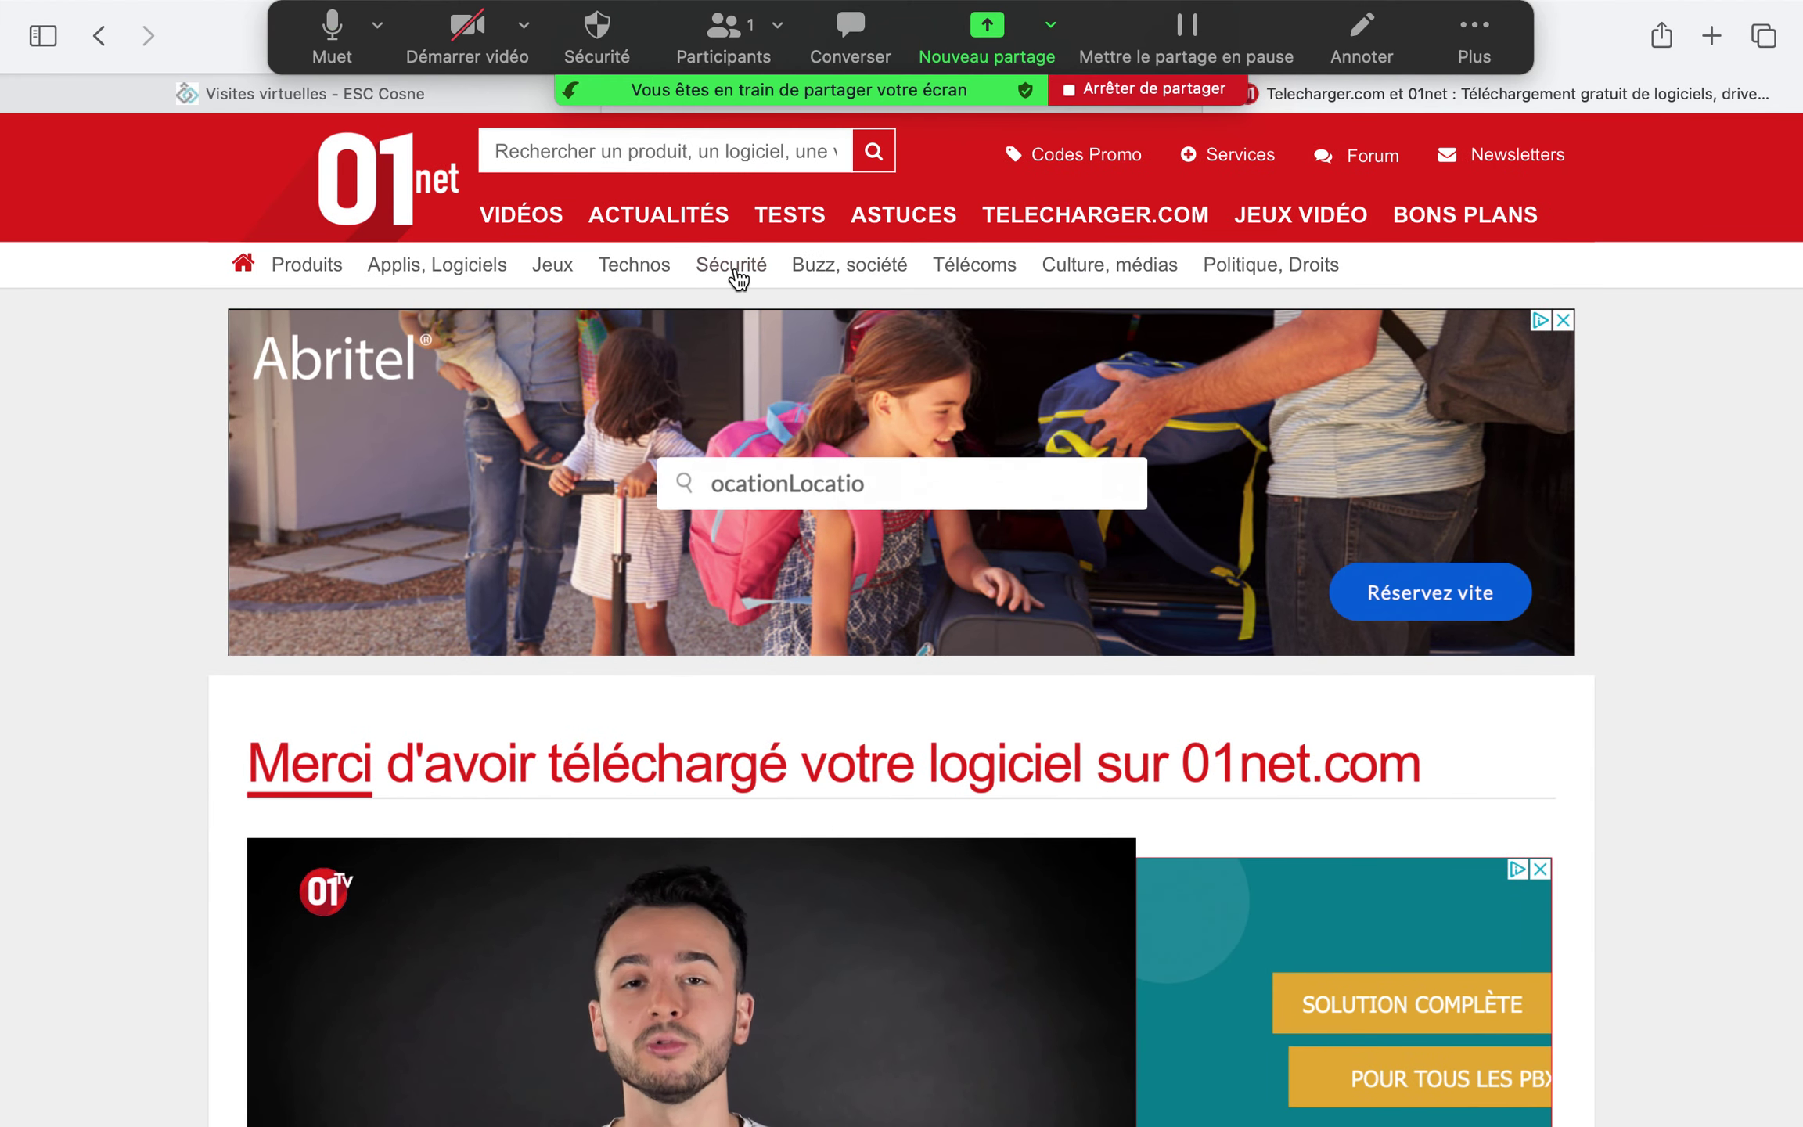
pyautogui.click(277, 93)
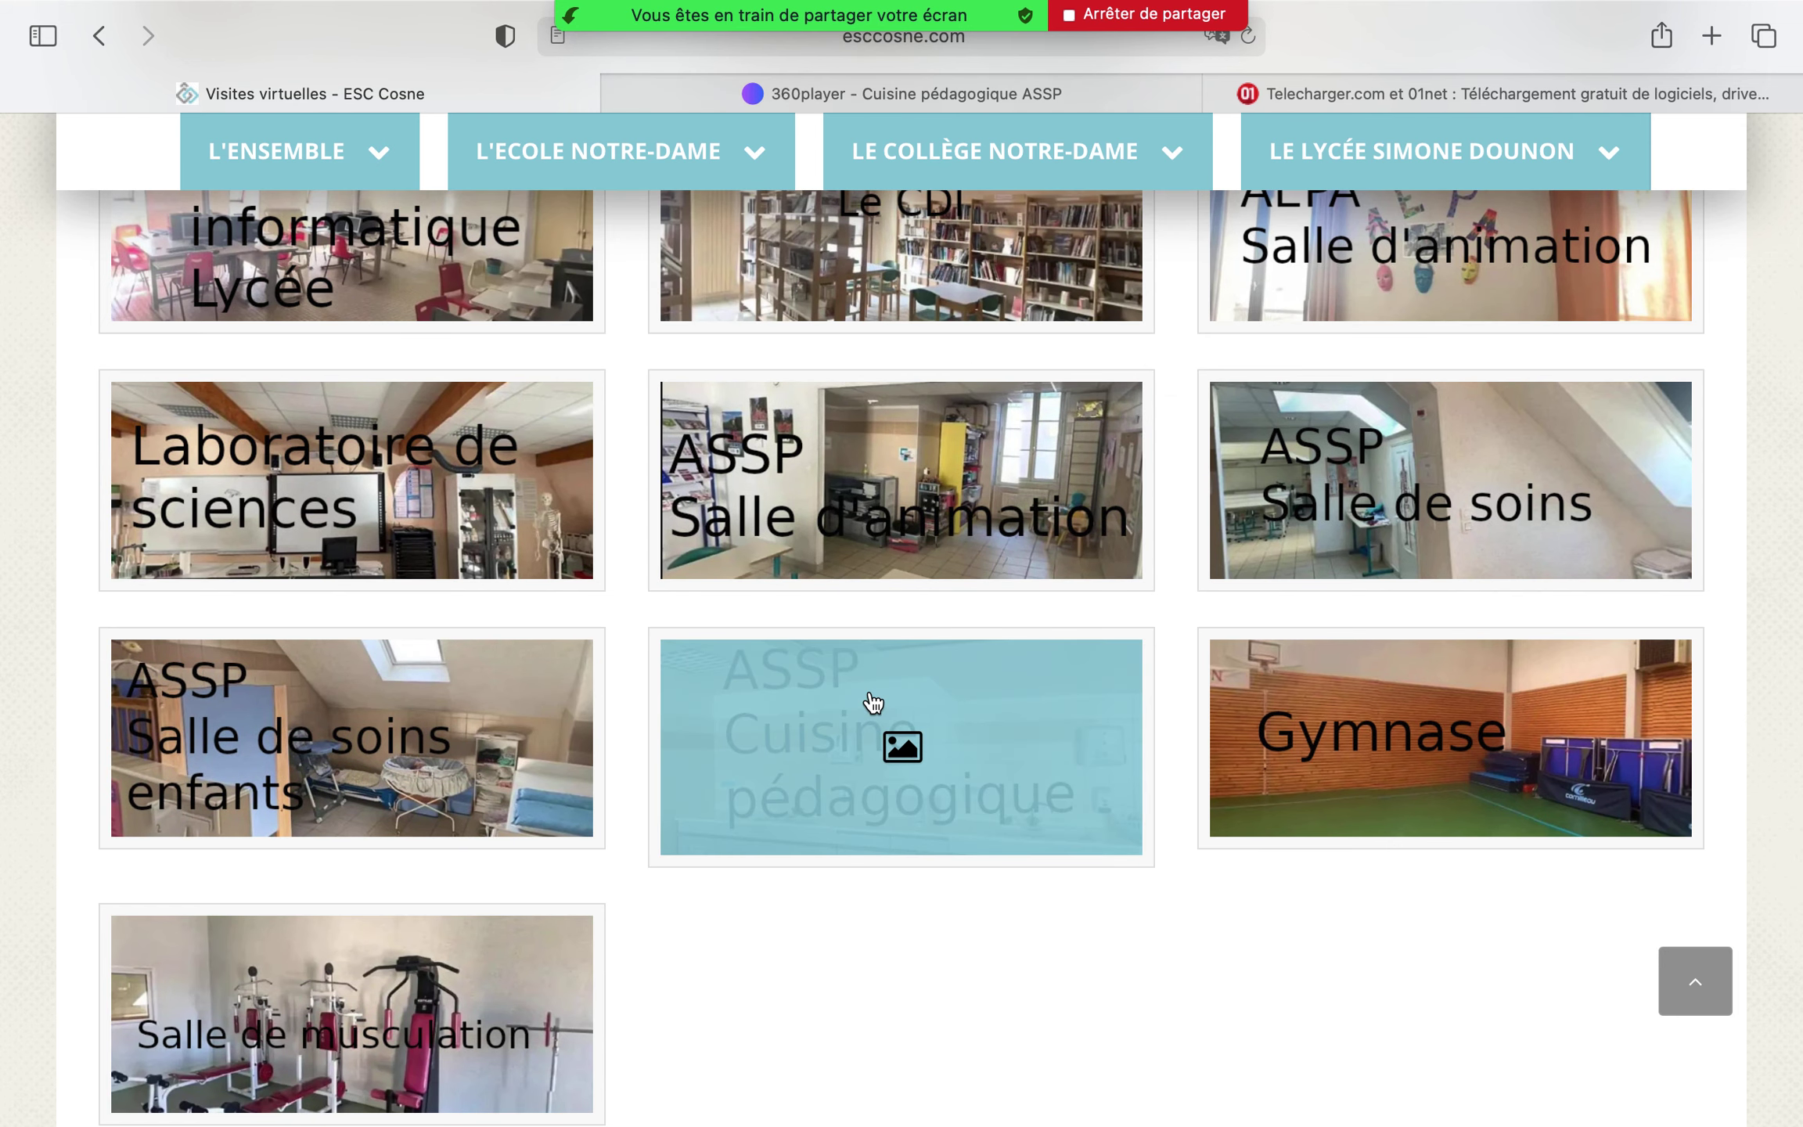
pyautogui.click(871, 702)
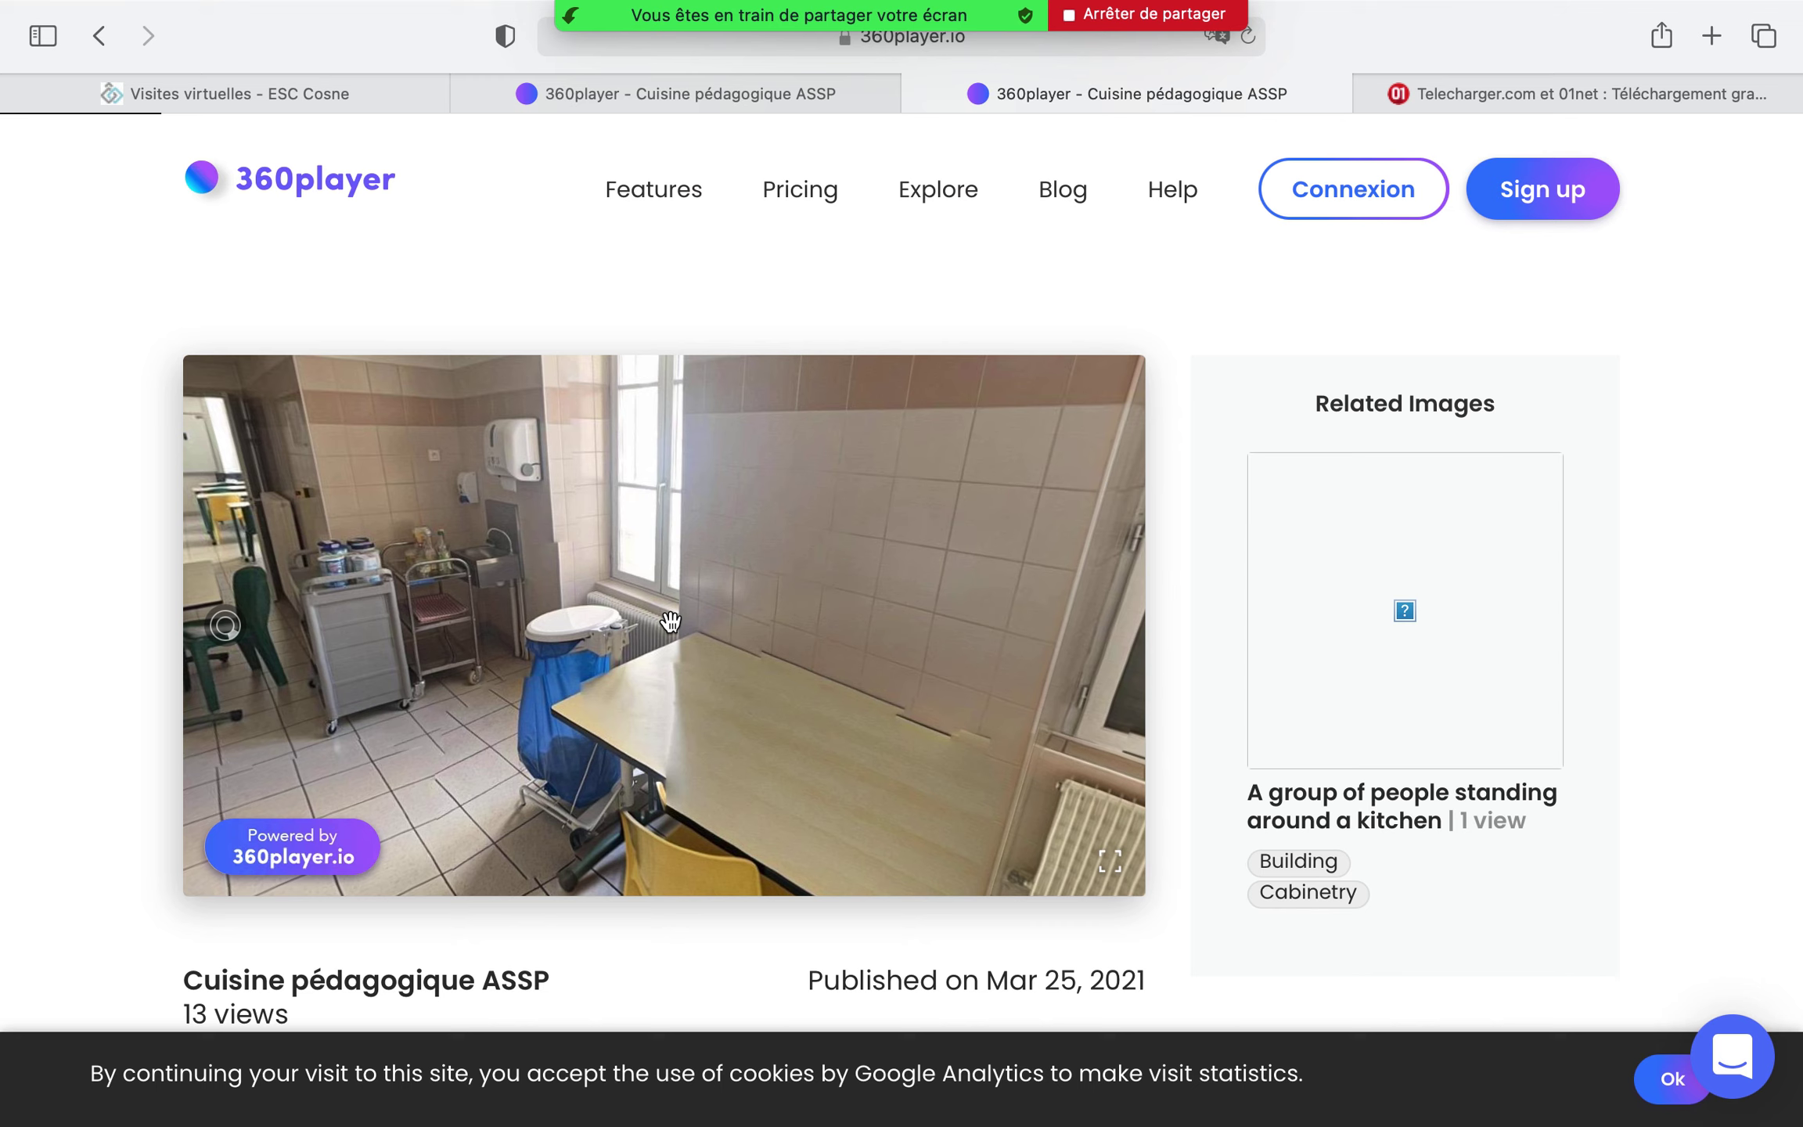
# Bring Word forward via Mission Control, create a blank document, and stop sharing
pyautogui.hotkey('ctrl', 'Up')
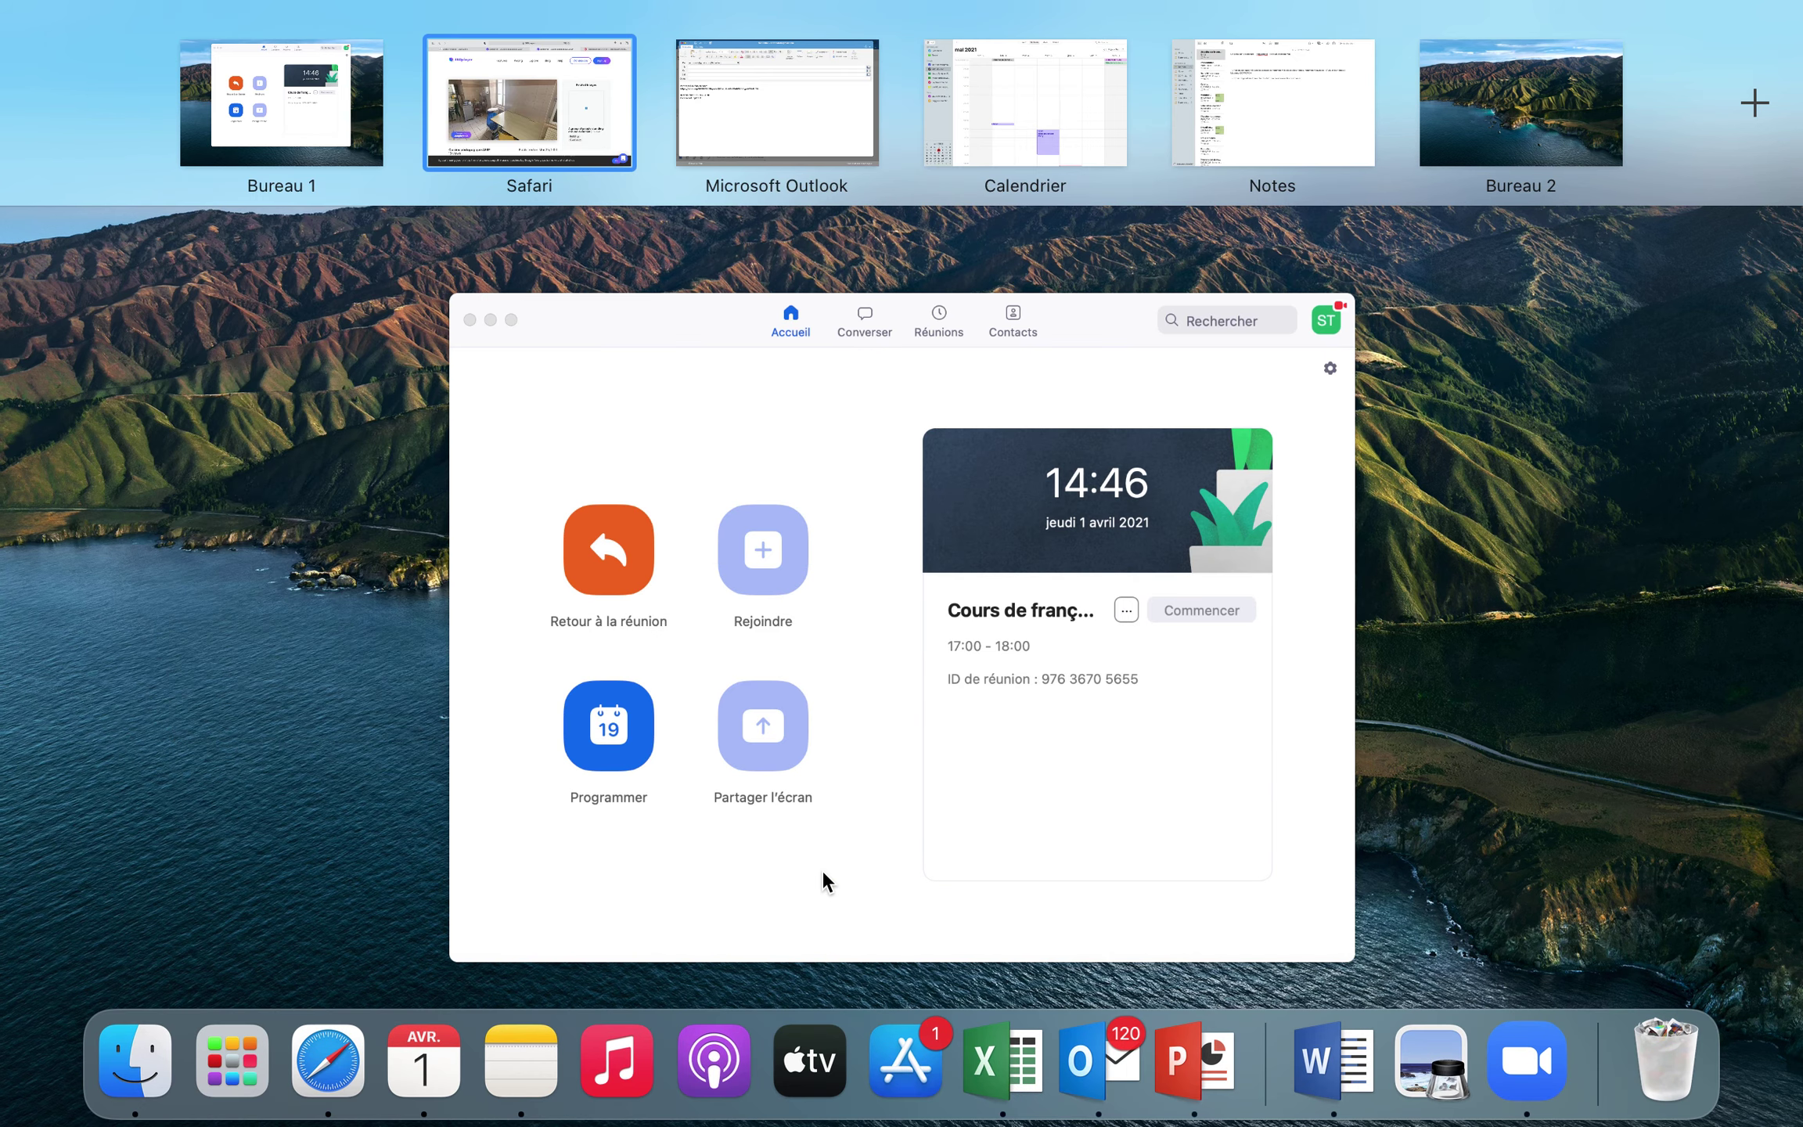
pyautogui.click(1343, 1023)
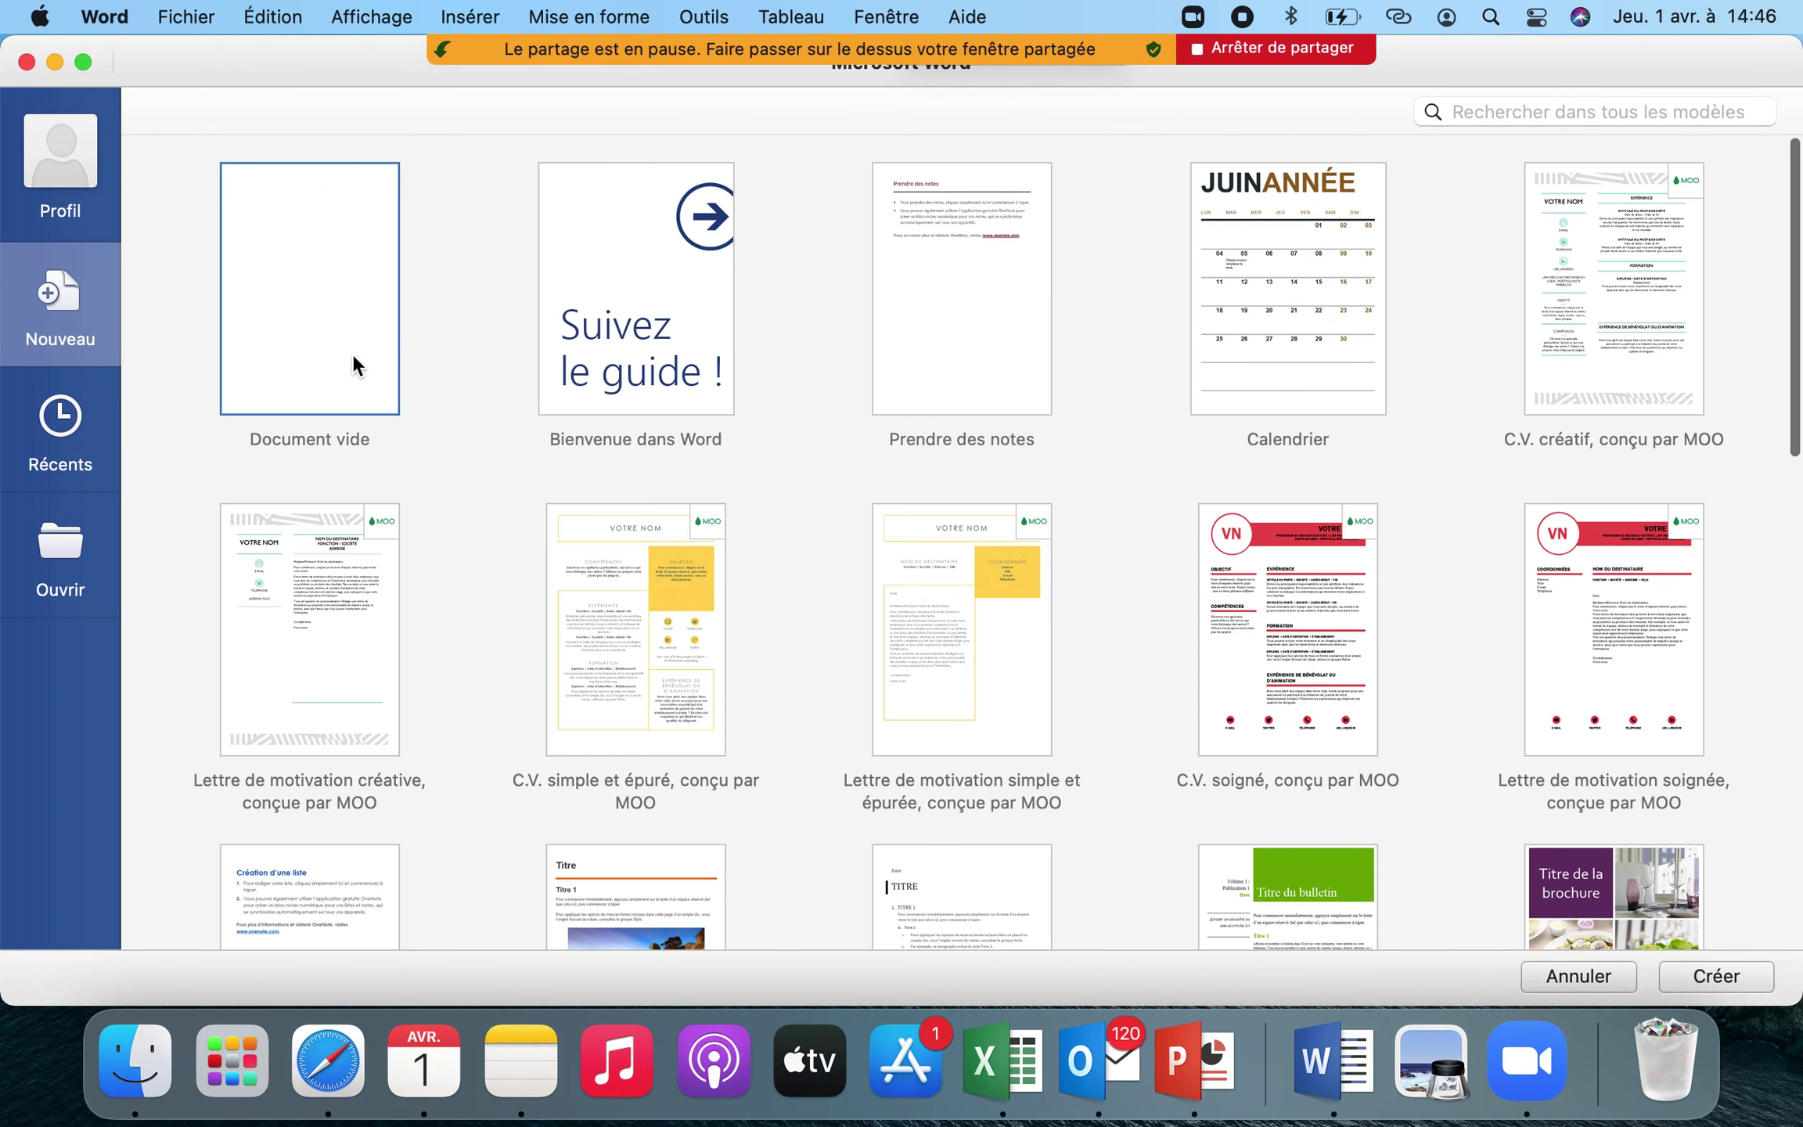
pyautogui.press('Return')
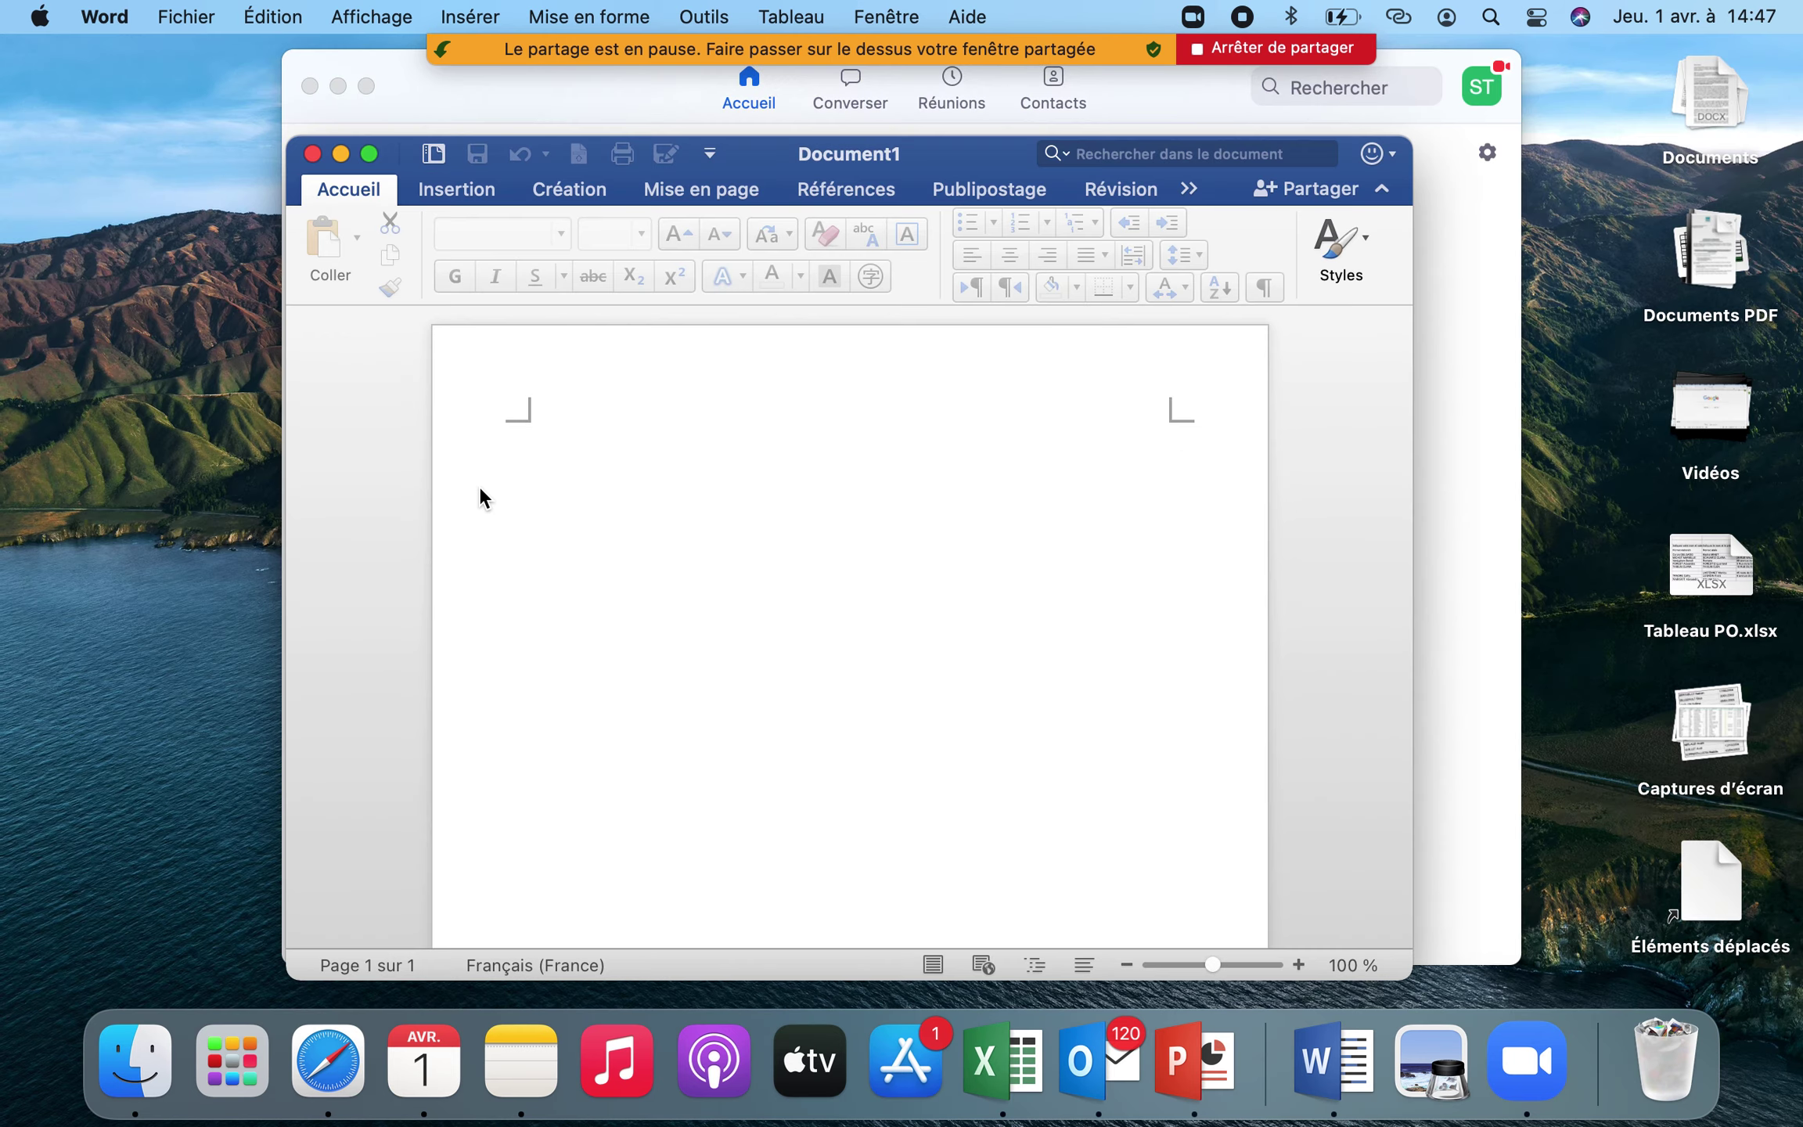
pyautogui.click(1250, 46)
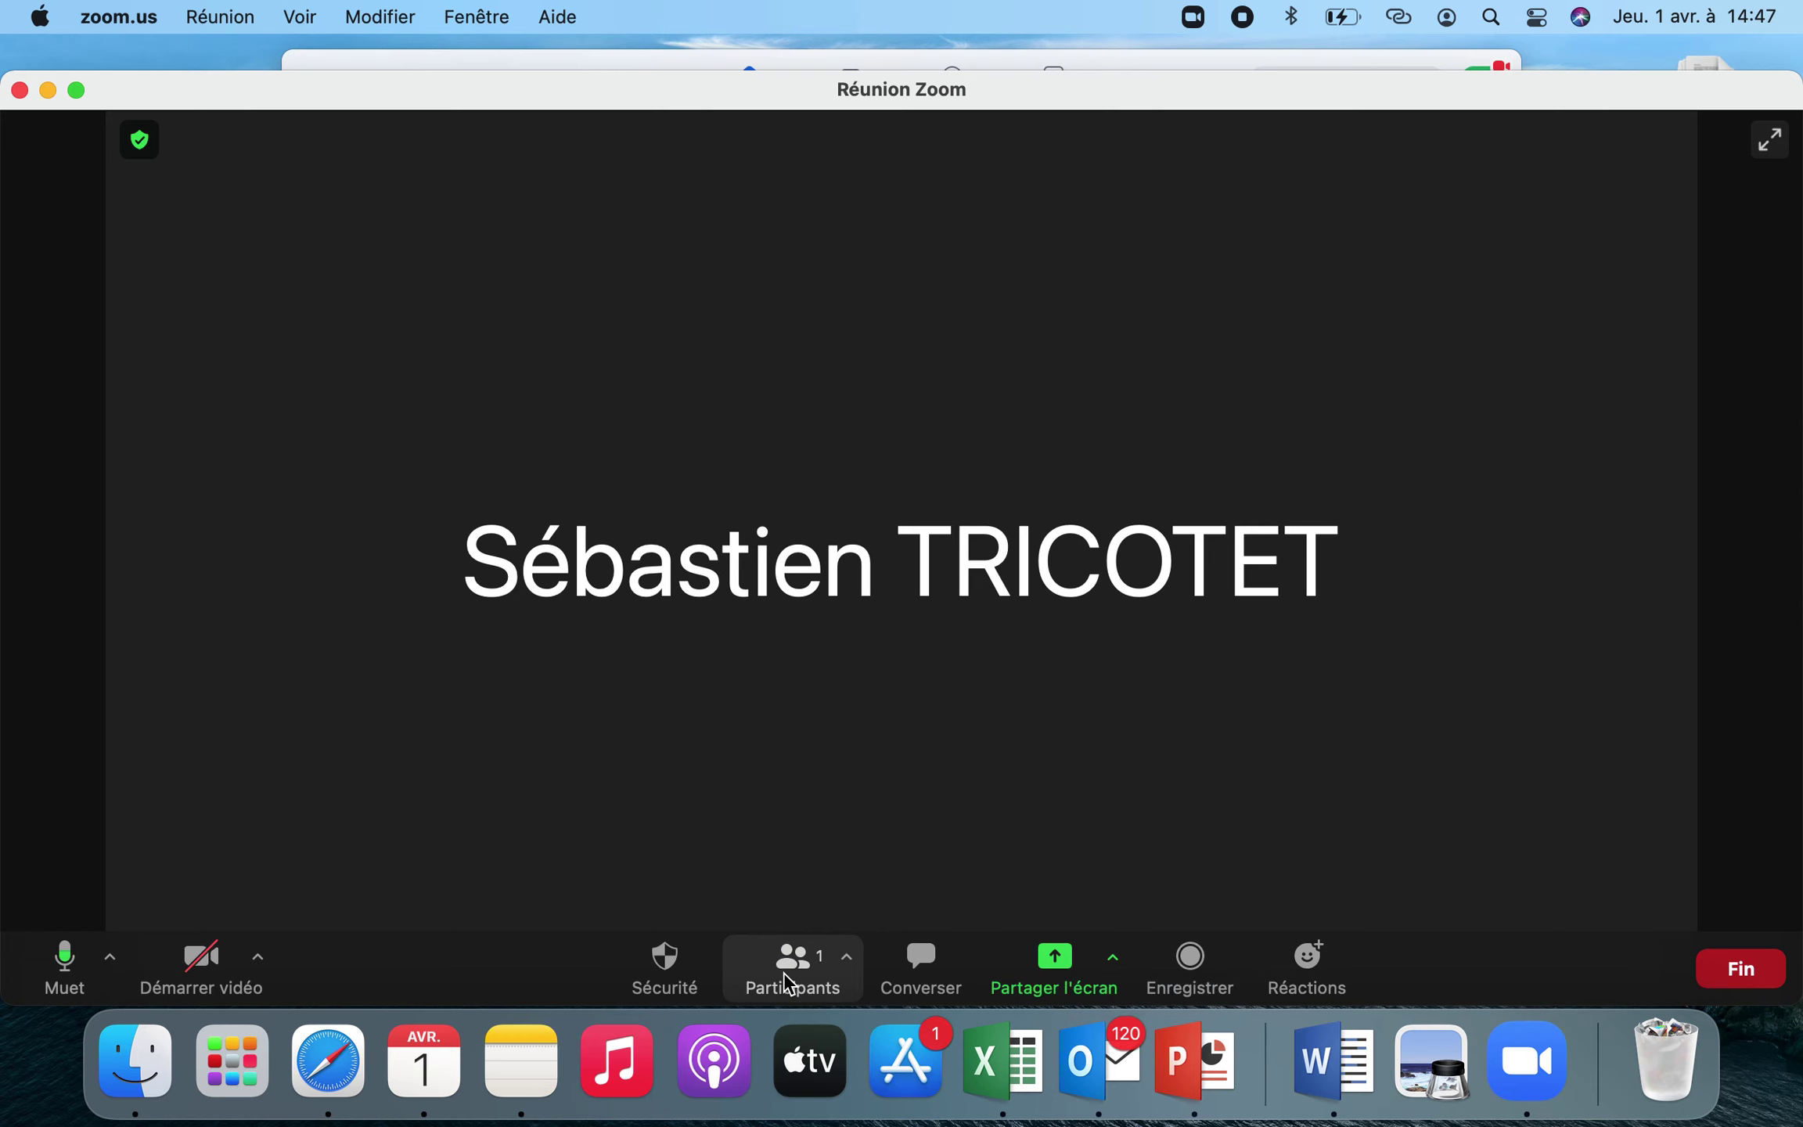
# Share the Microsoft Word - Document1 window from the share picker
pyautogui.click(1049, 962)
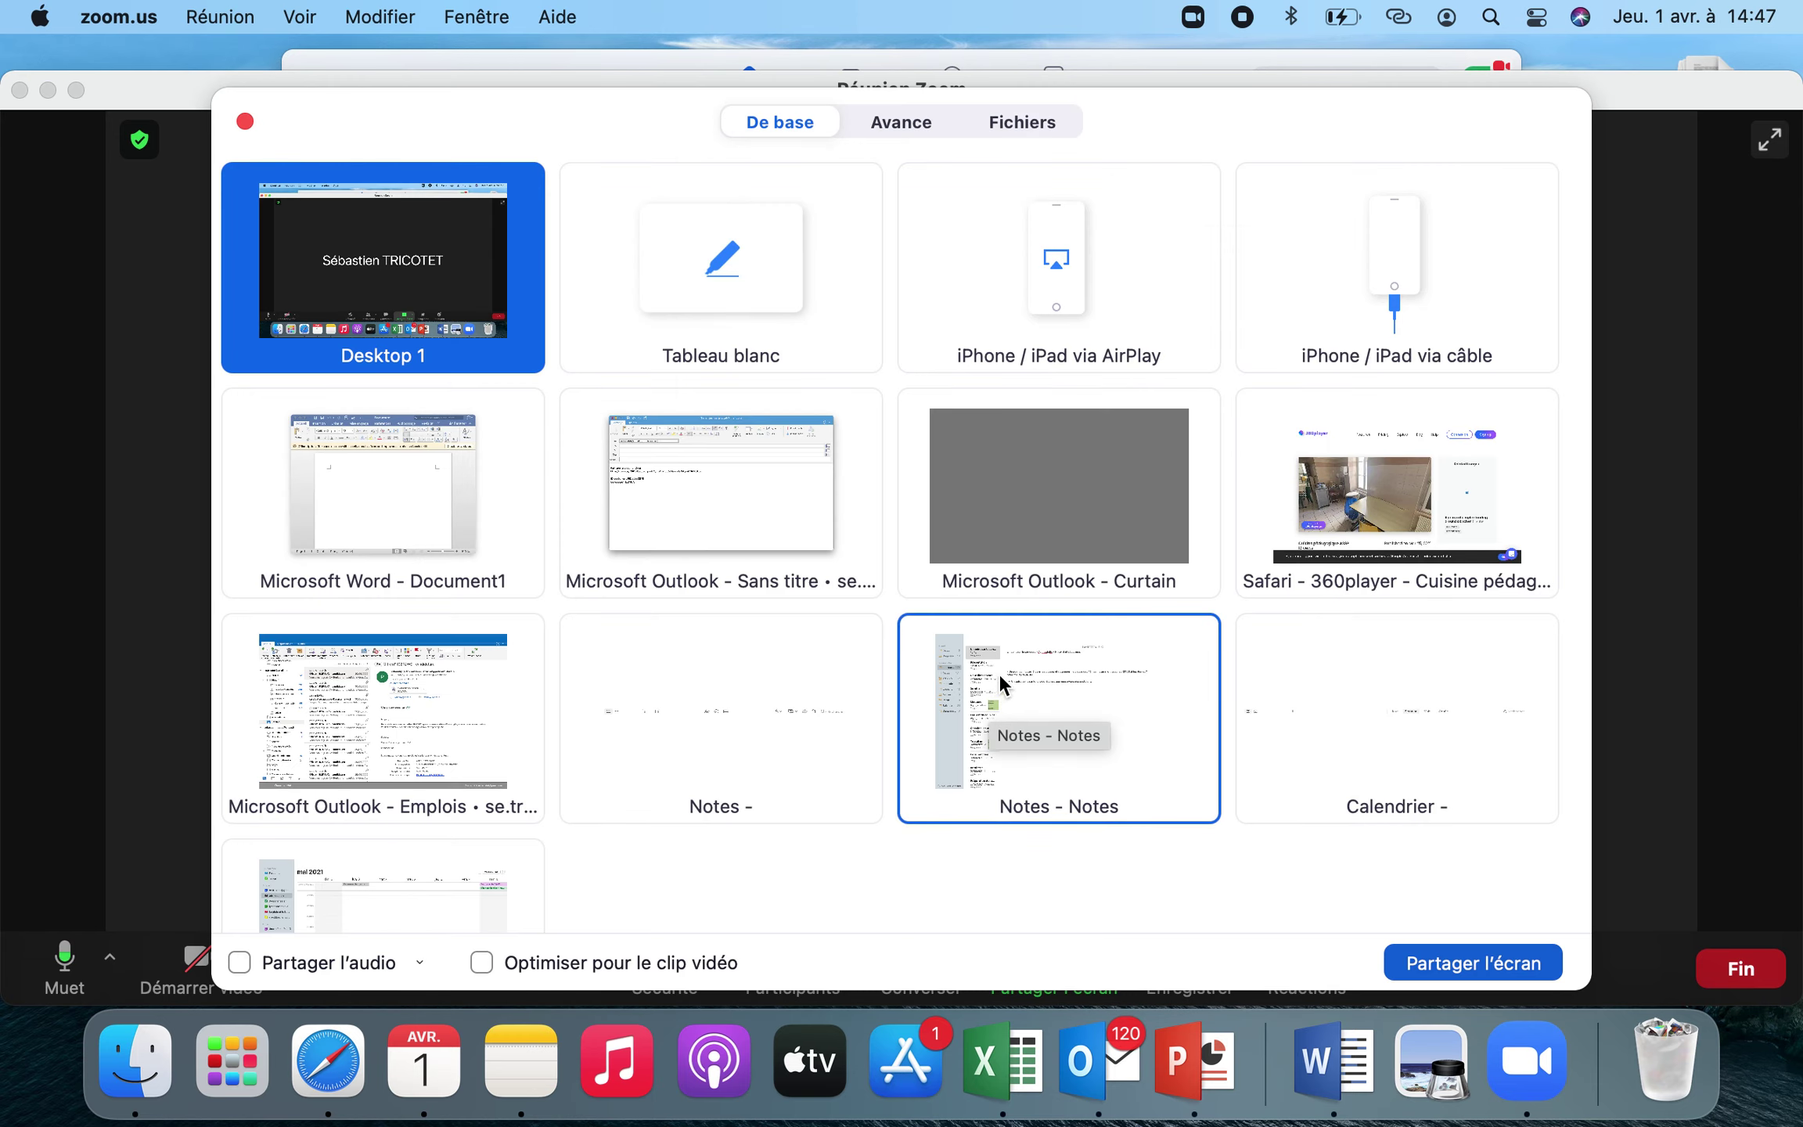
pyautogui.scroll(-2, 924, 865)
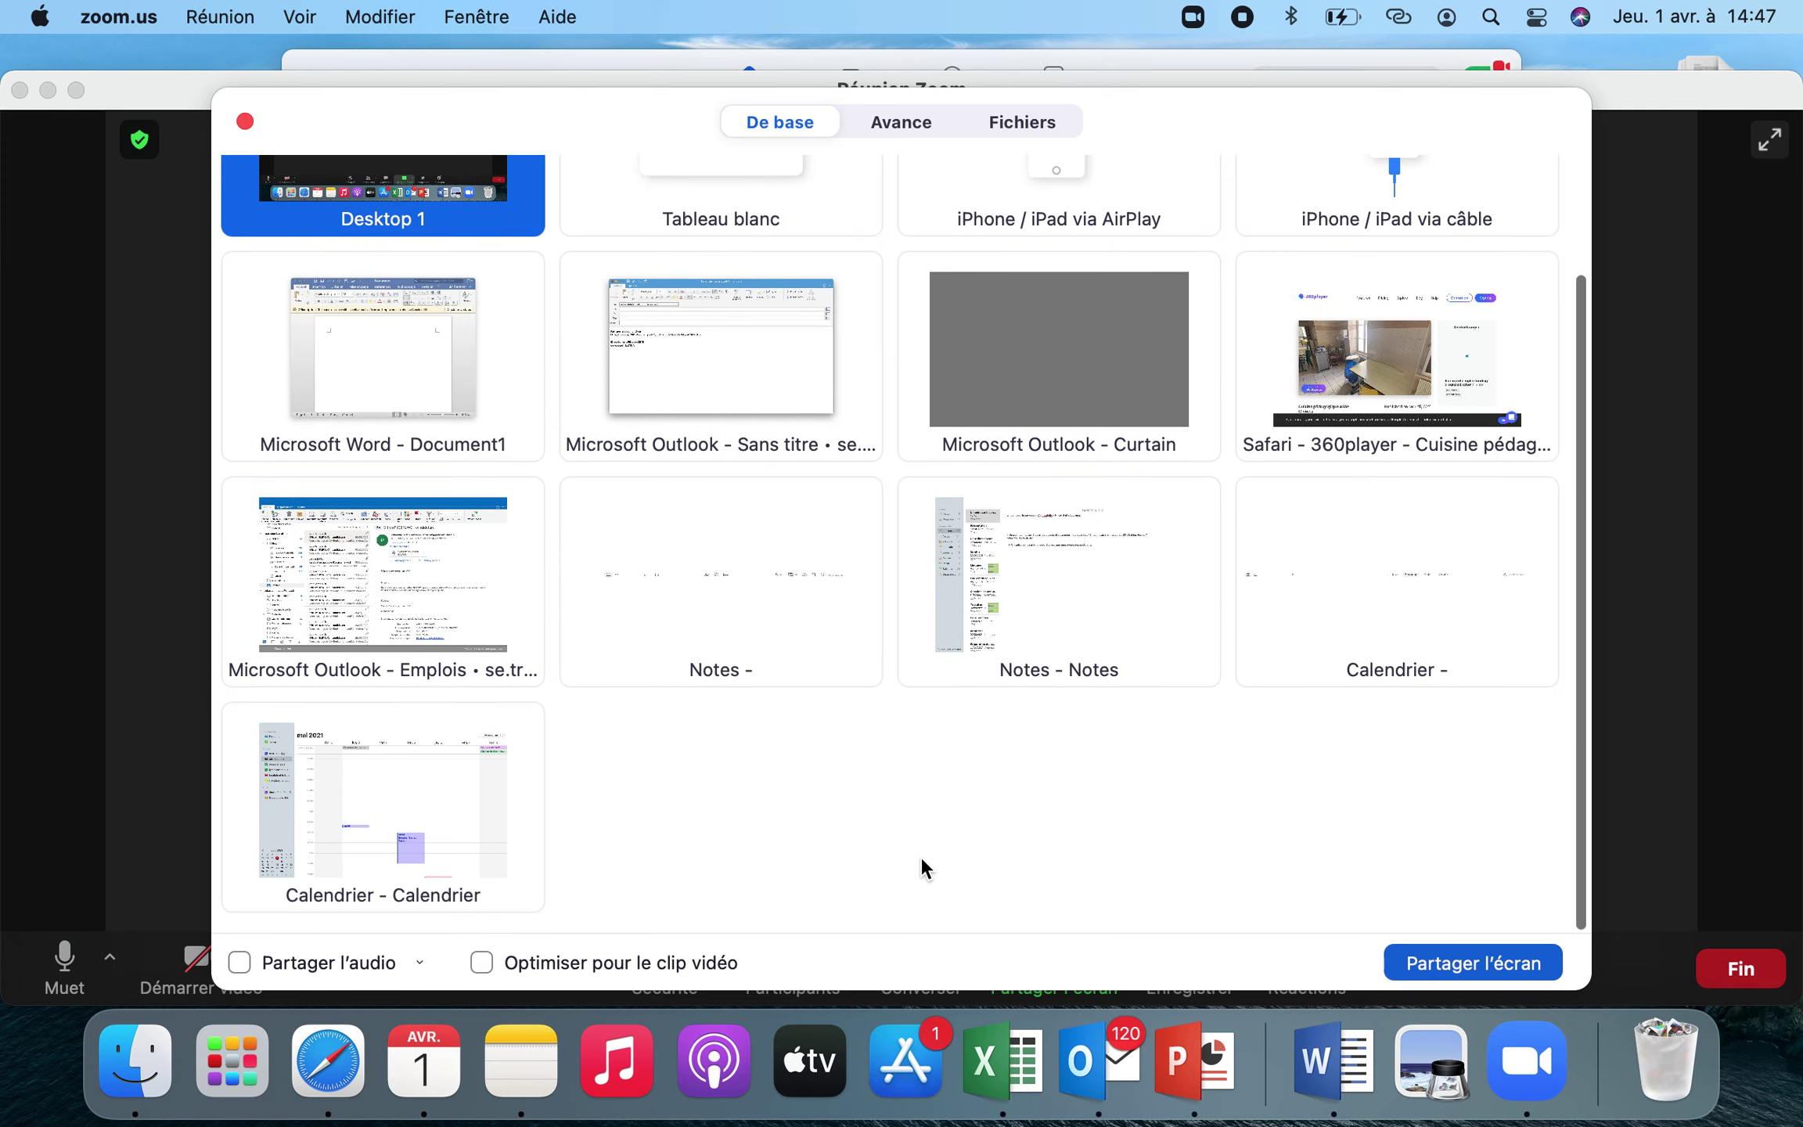
pyautogui.scroll(2, 920, 857)
pyautogui.doubleClick(343, 480)
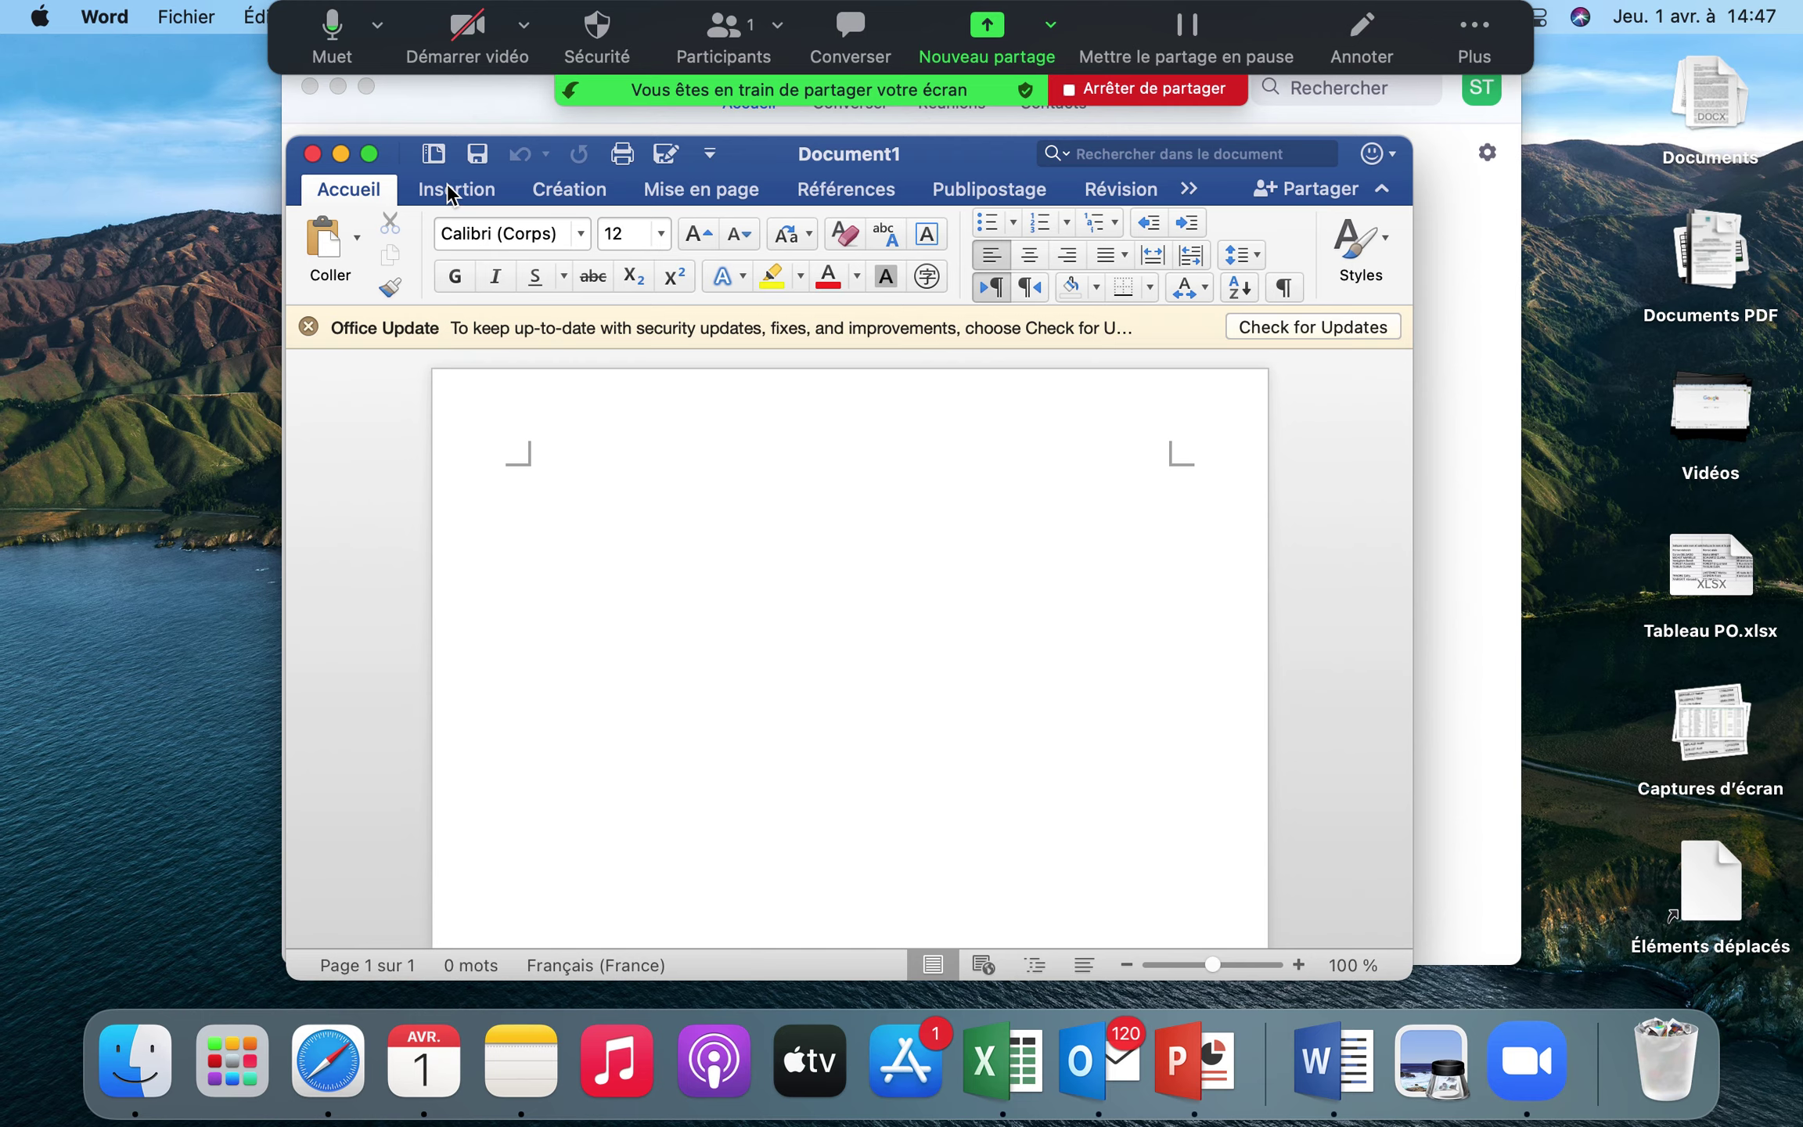
# Pause the share and bring the Zoom app window back through Mission Control
pyautogui.click(366, 86)
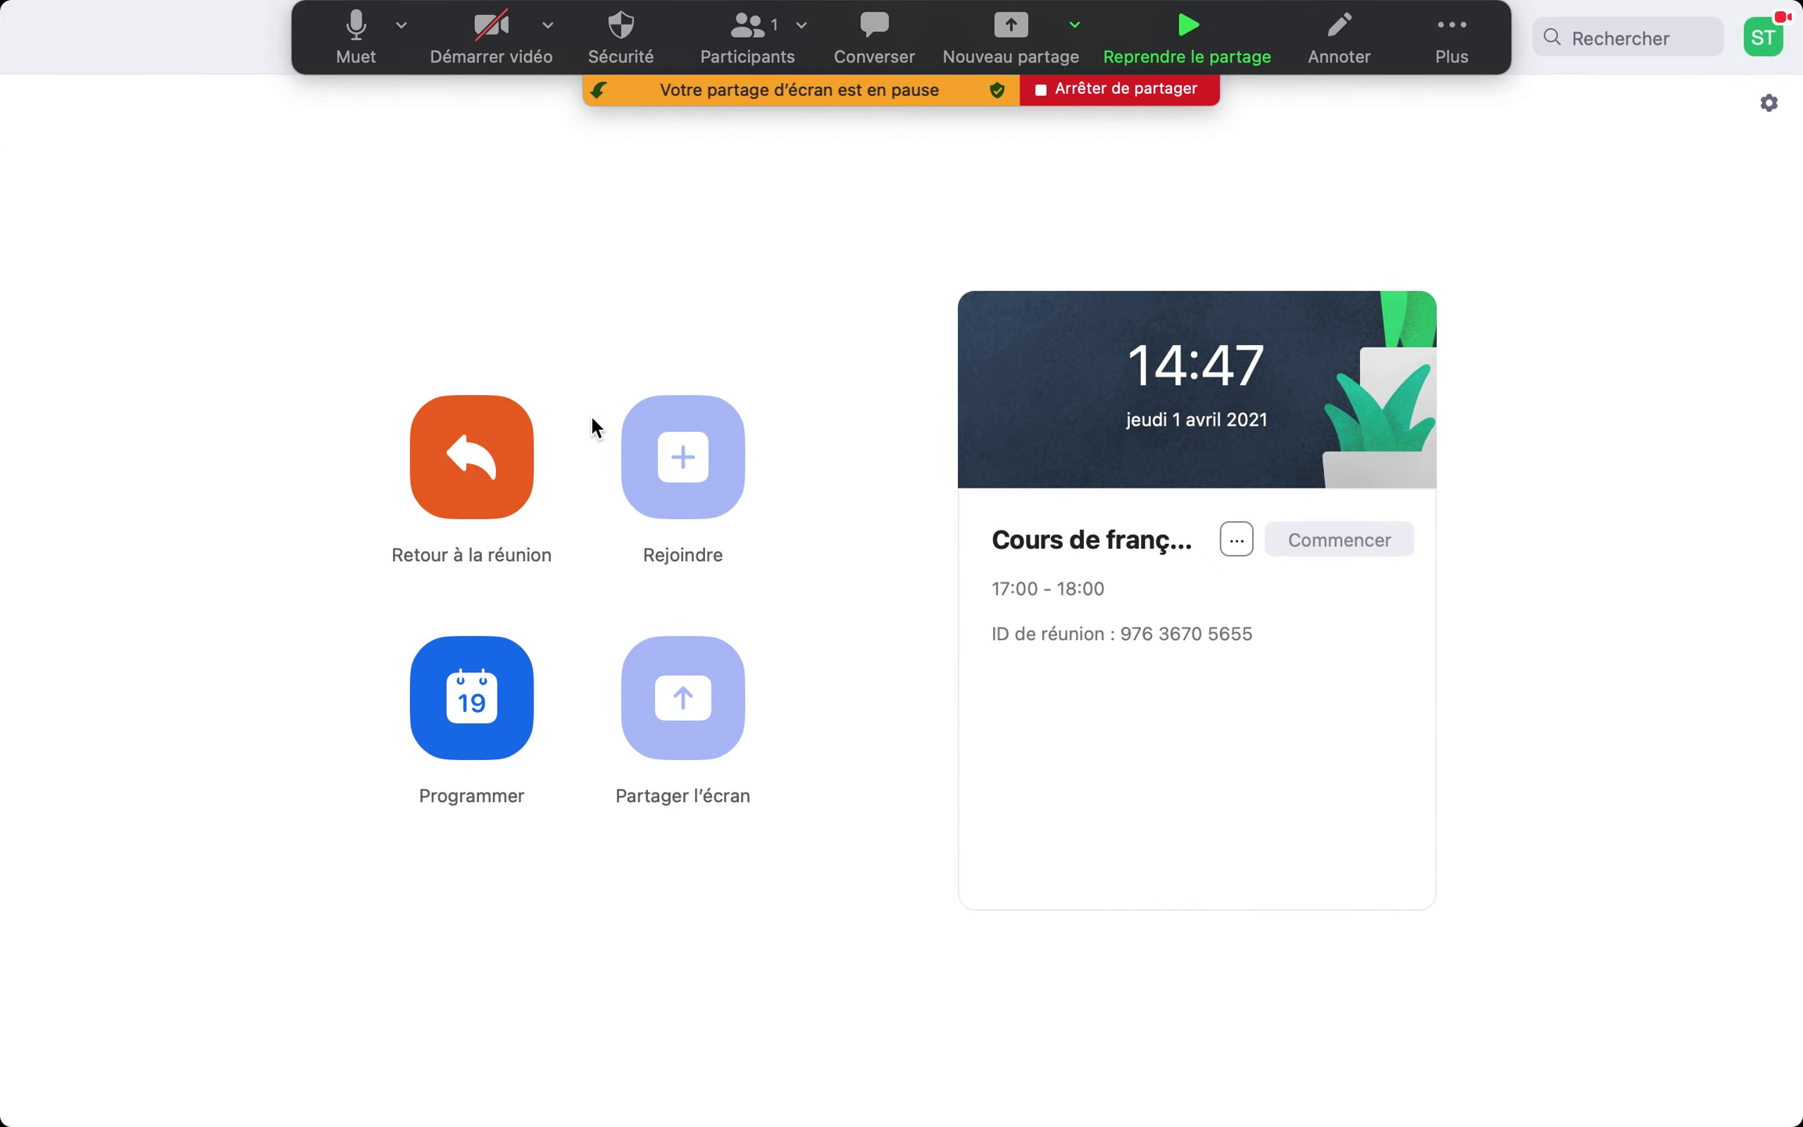
pyautogui.hotkey('ctrl', 'Up')
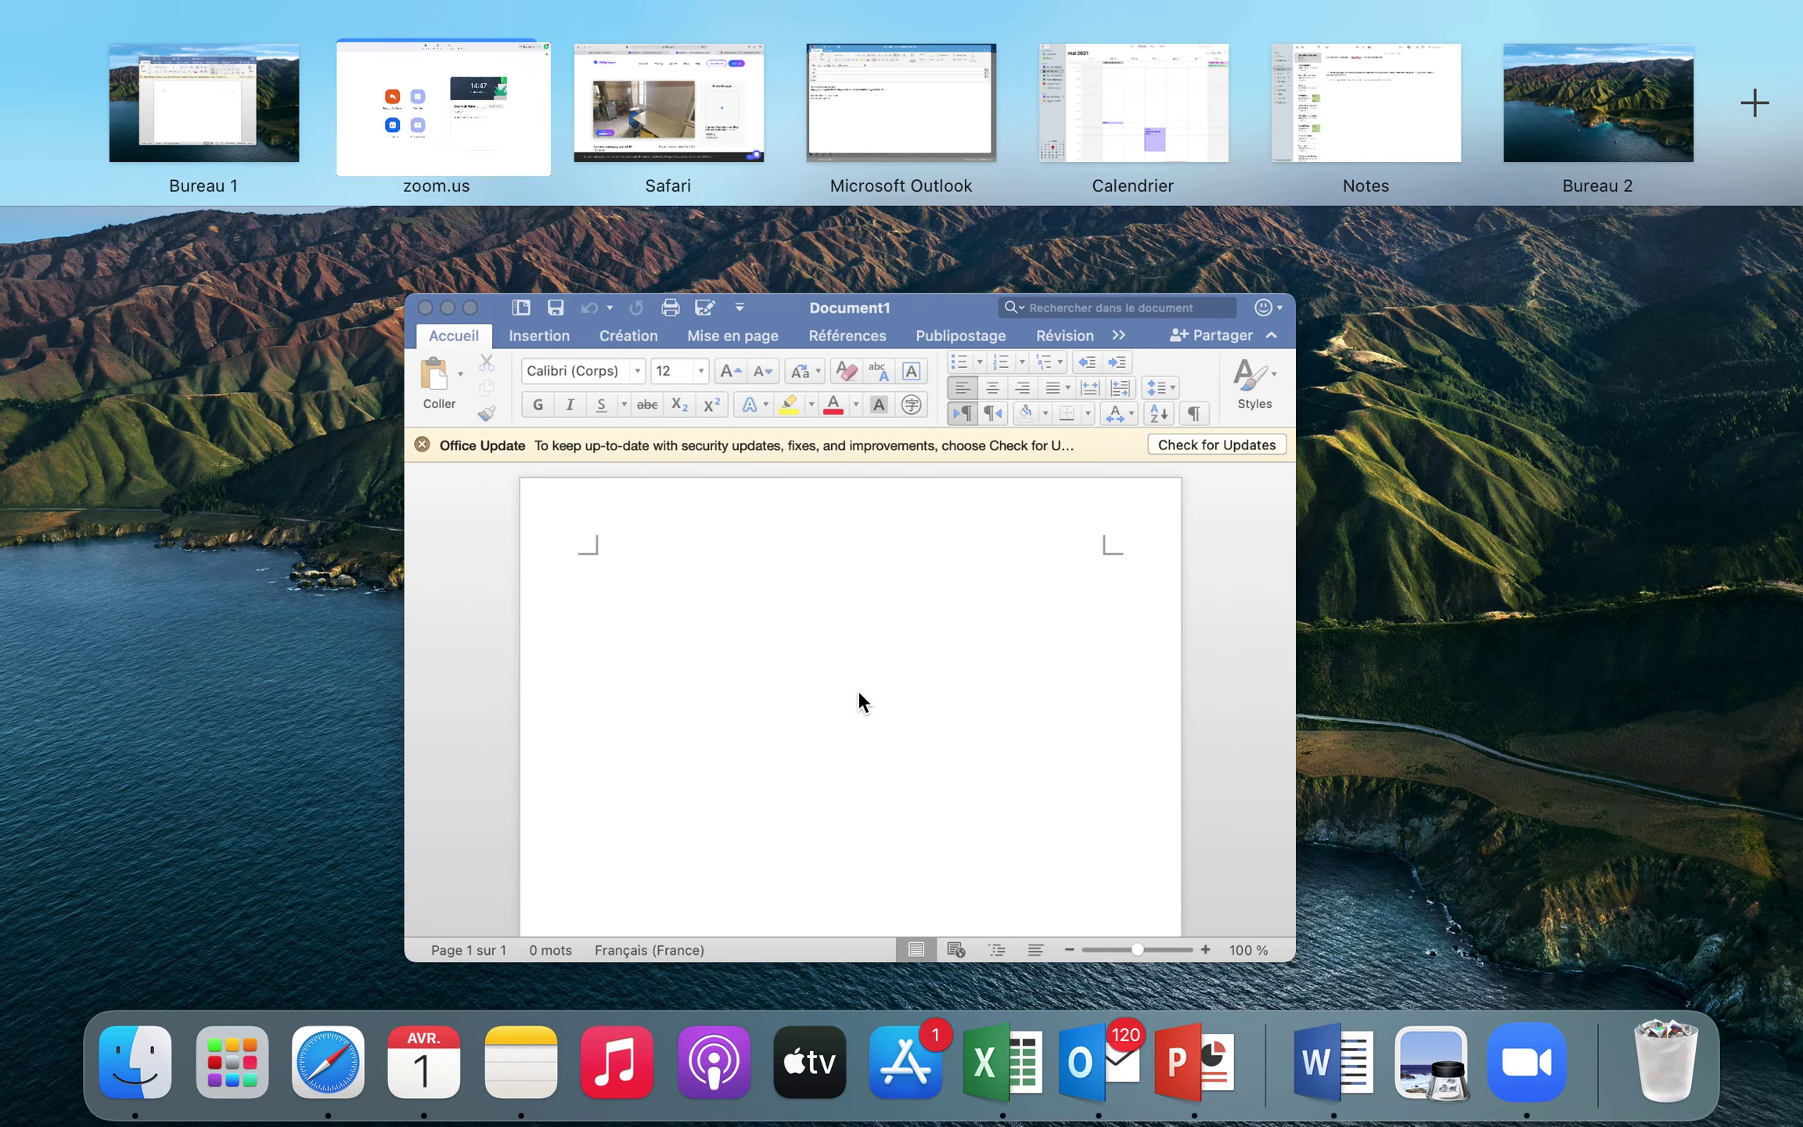
pyautogui.moveTo(883, 86)
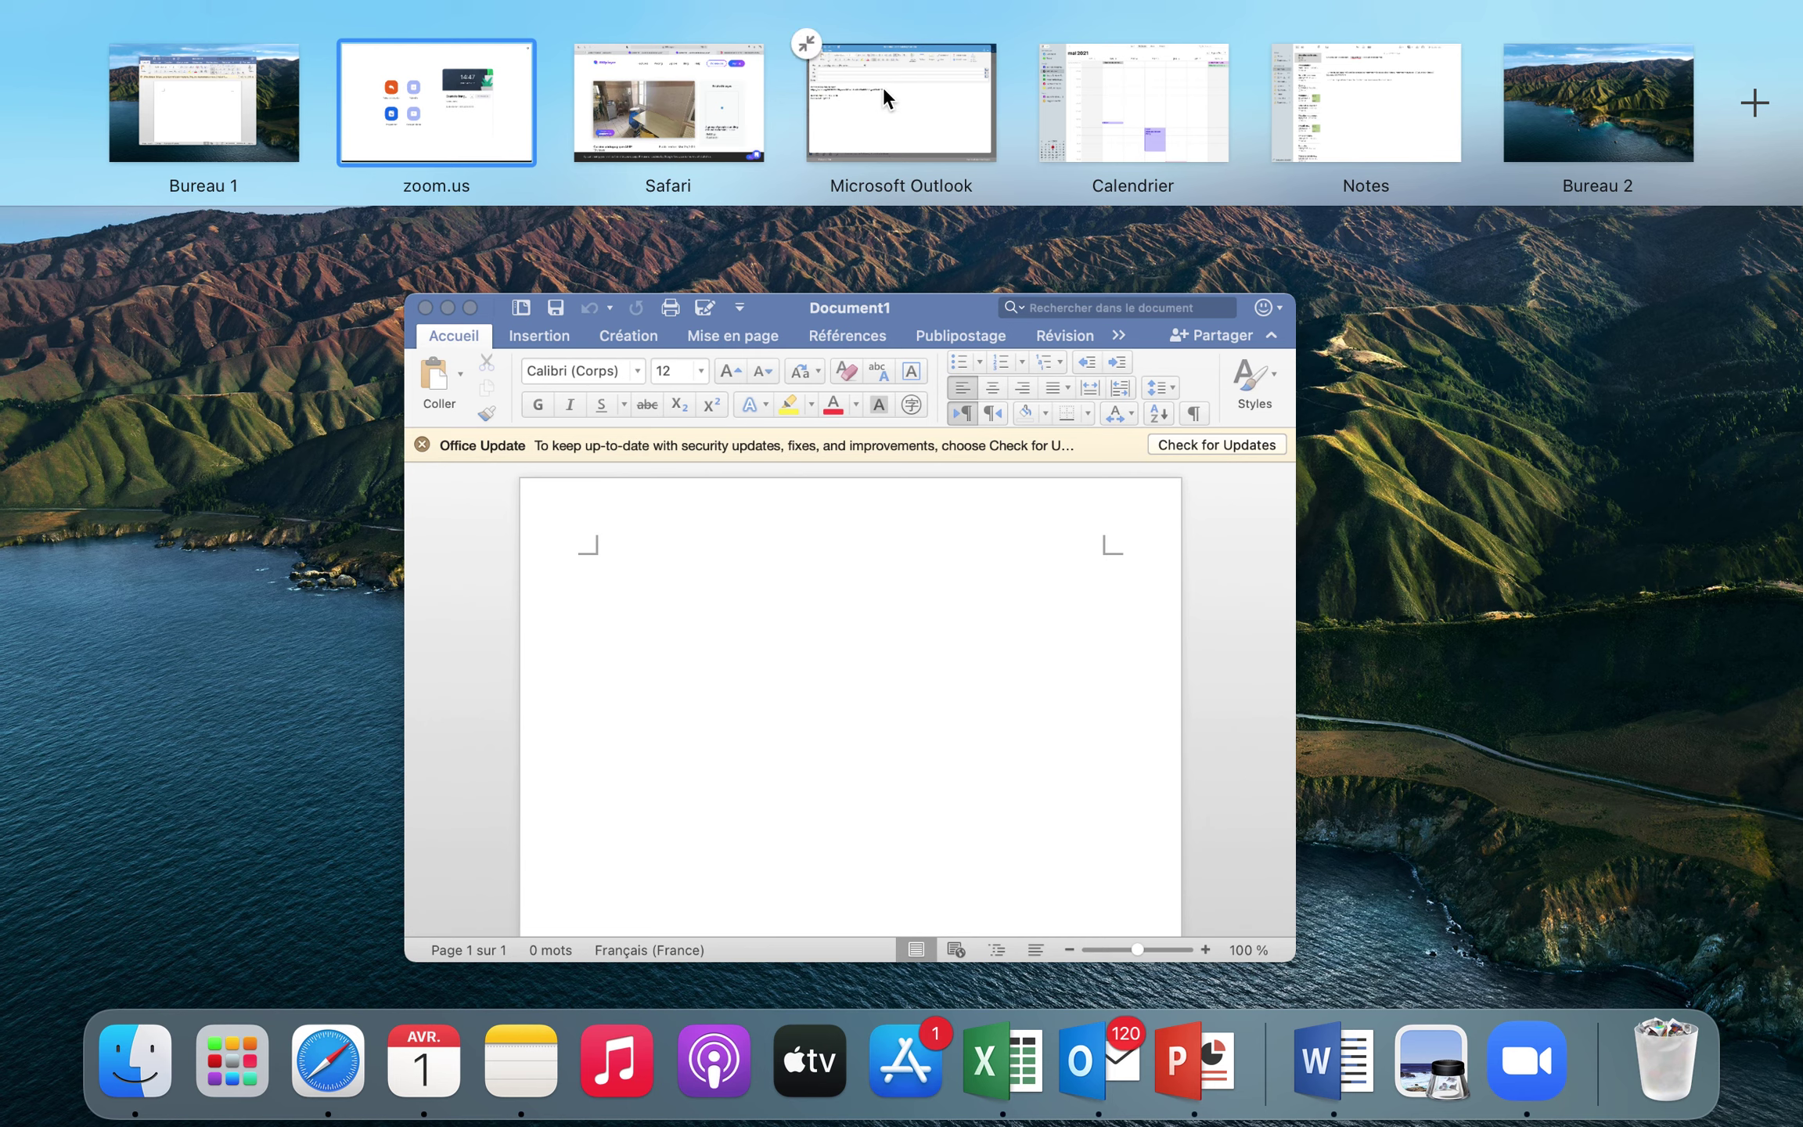
pyautogui.moveTo(692, 116)
pyautogui.click(1541, 1065)
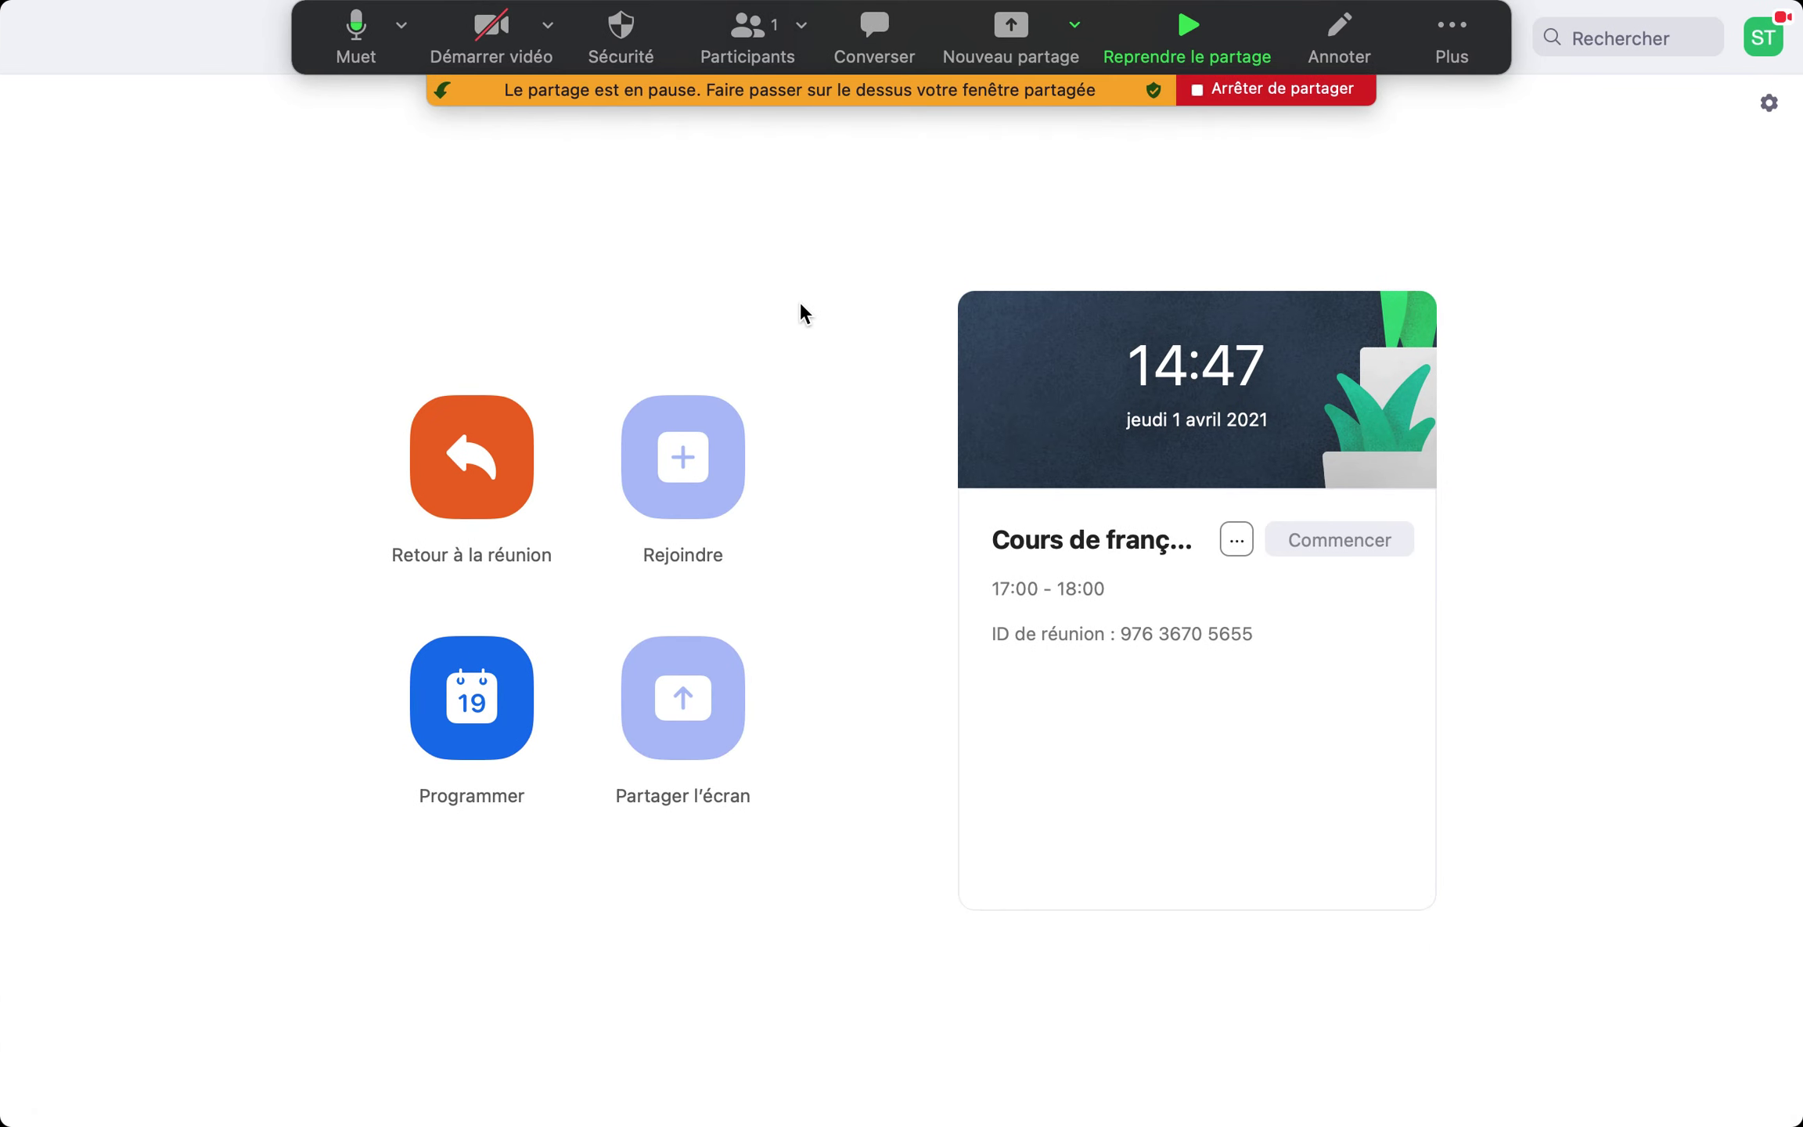
# Switch to the zoom.us full-screen desktop and stop sharing the screen
pyautogui.hotkey('ctrl', 'Right')
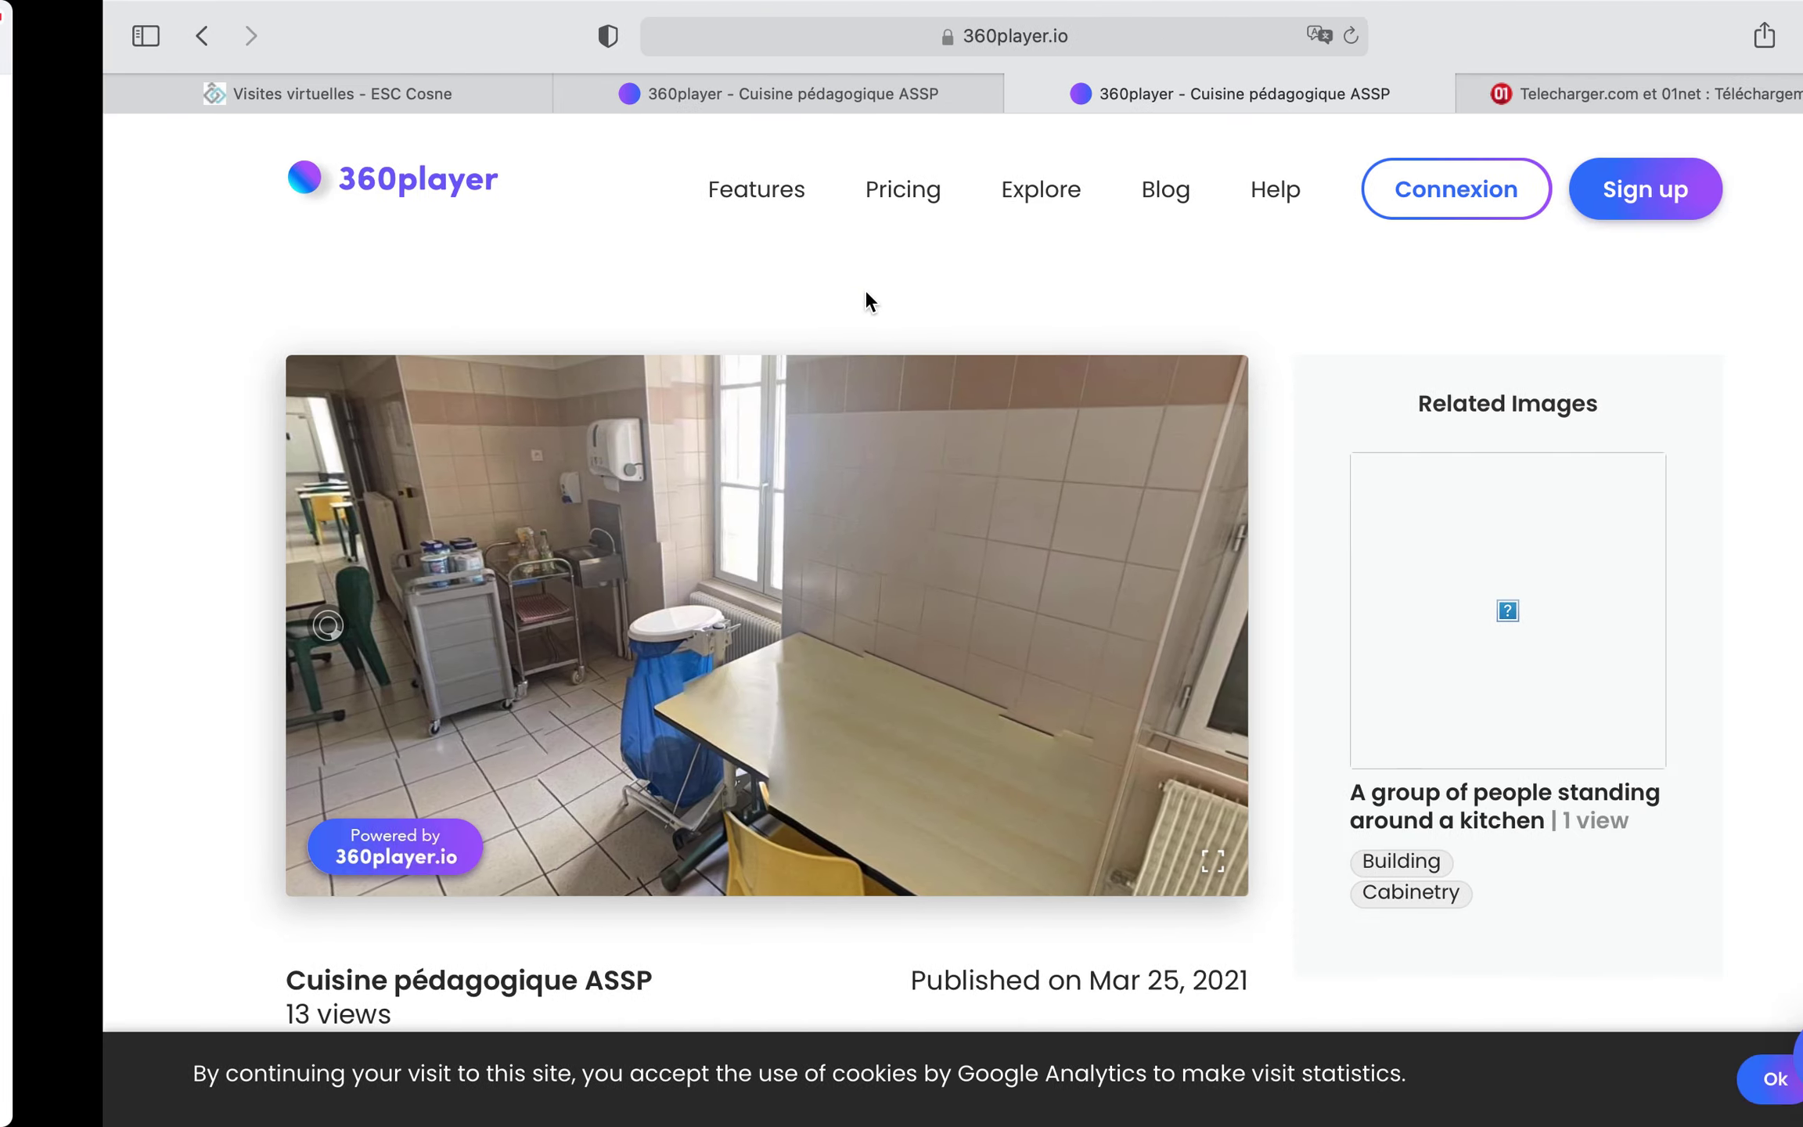
pyautogui.hotkey('ctrl', 'Left')
pyautogui.hotkey('ctrl', 'Up')
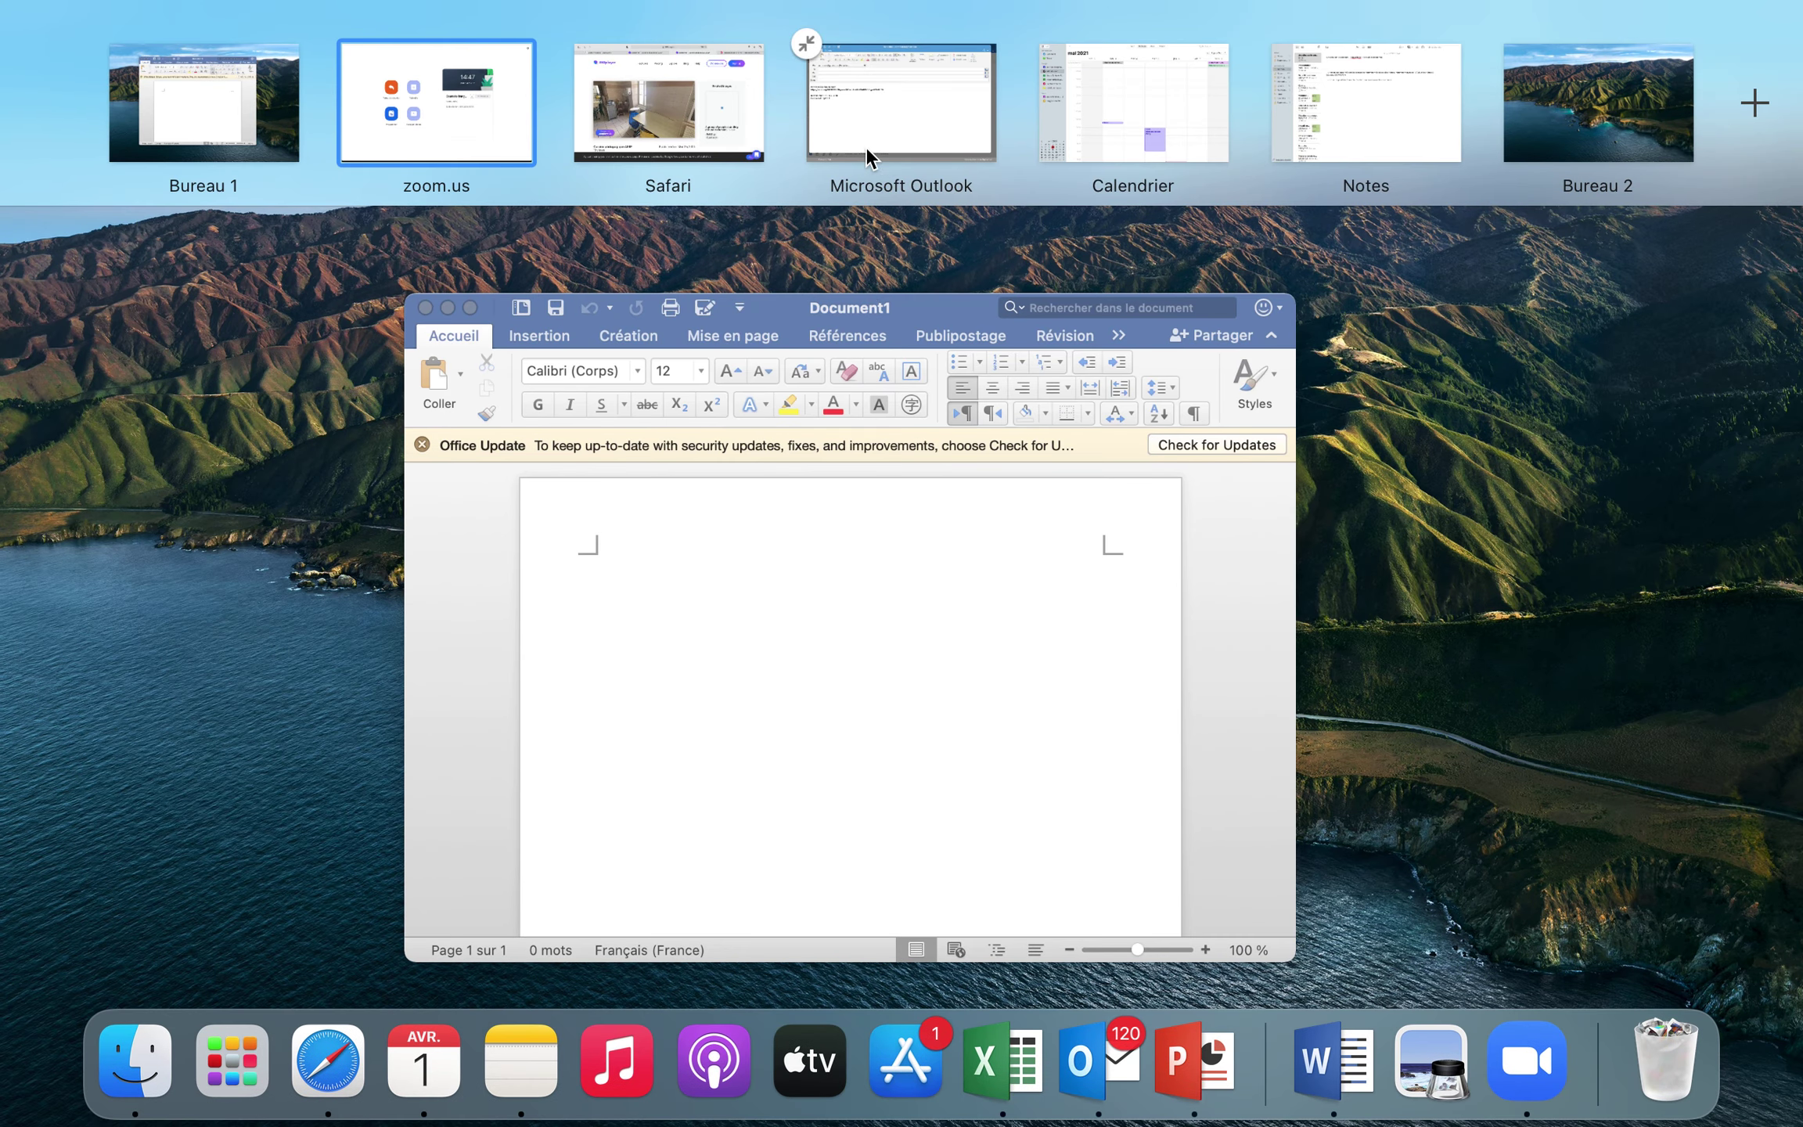
pyautogui.click(505, 132)
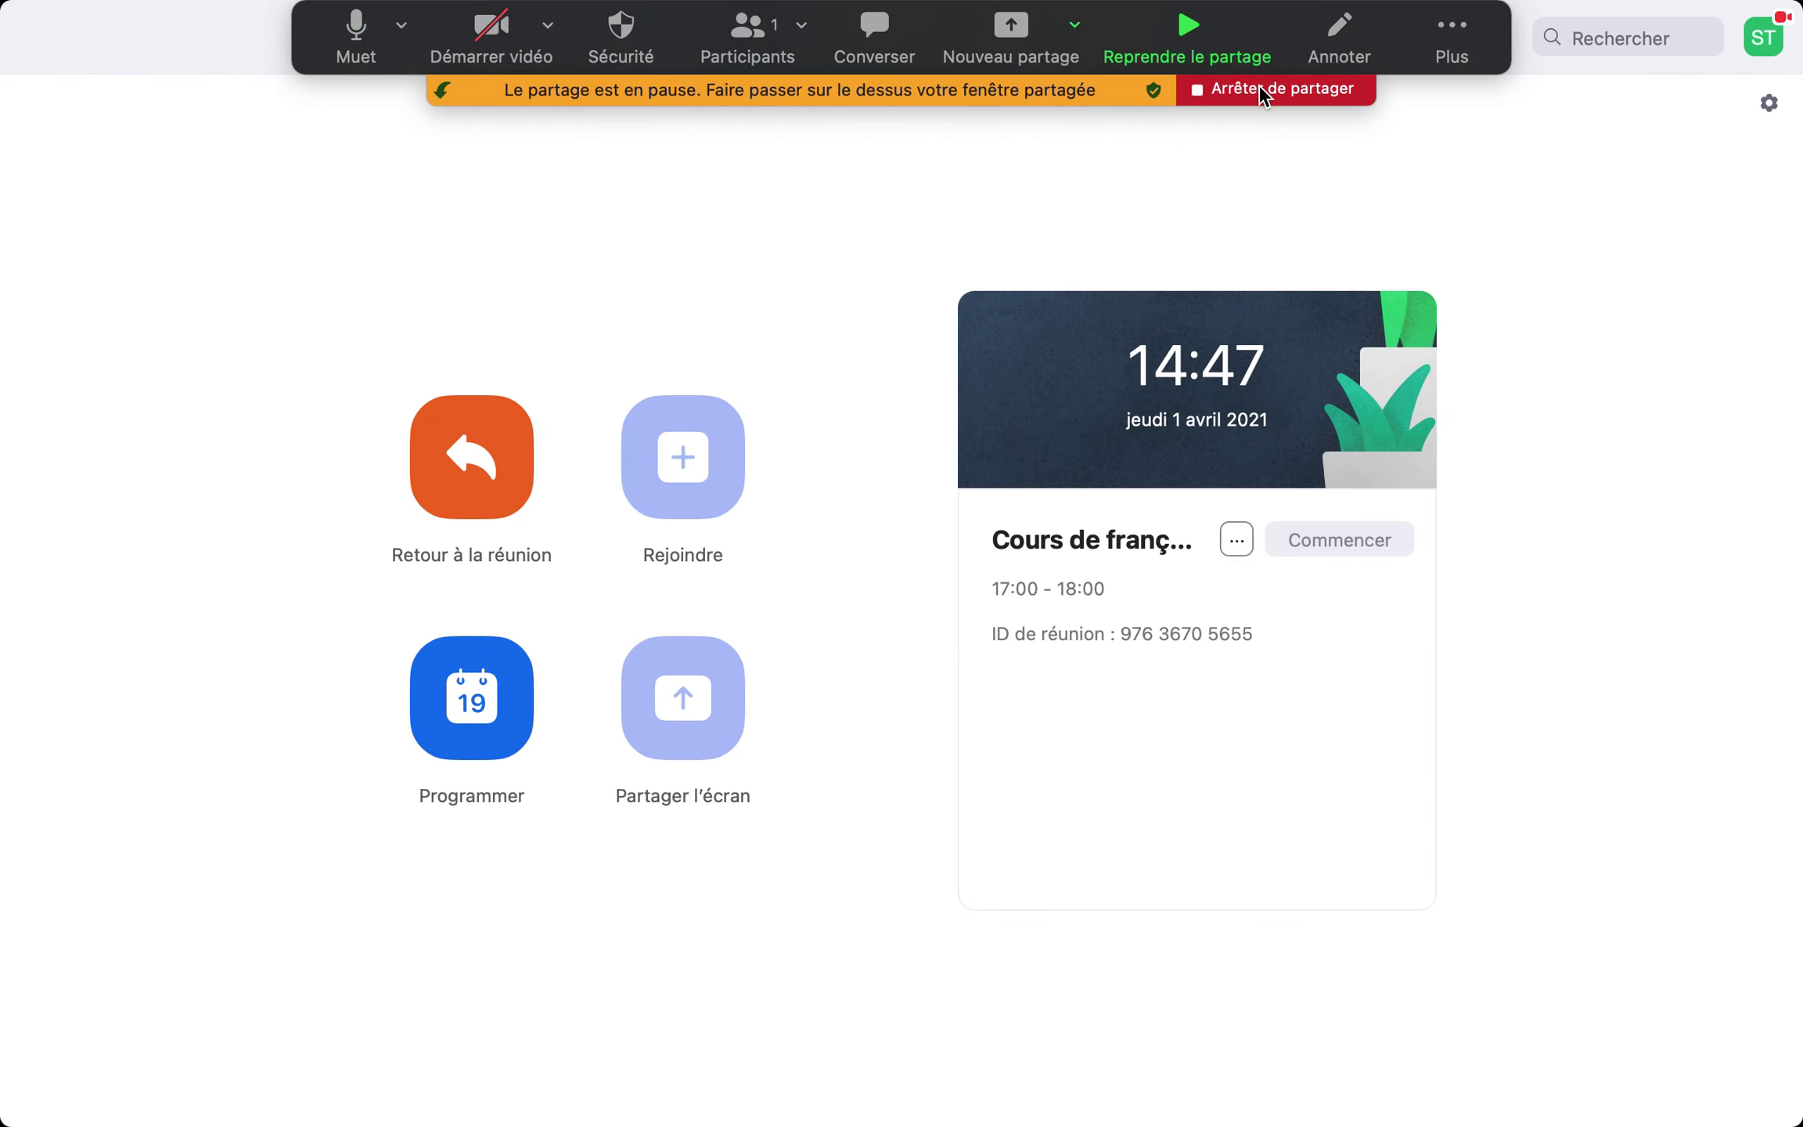
pyautogui.click(1262, 90)
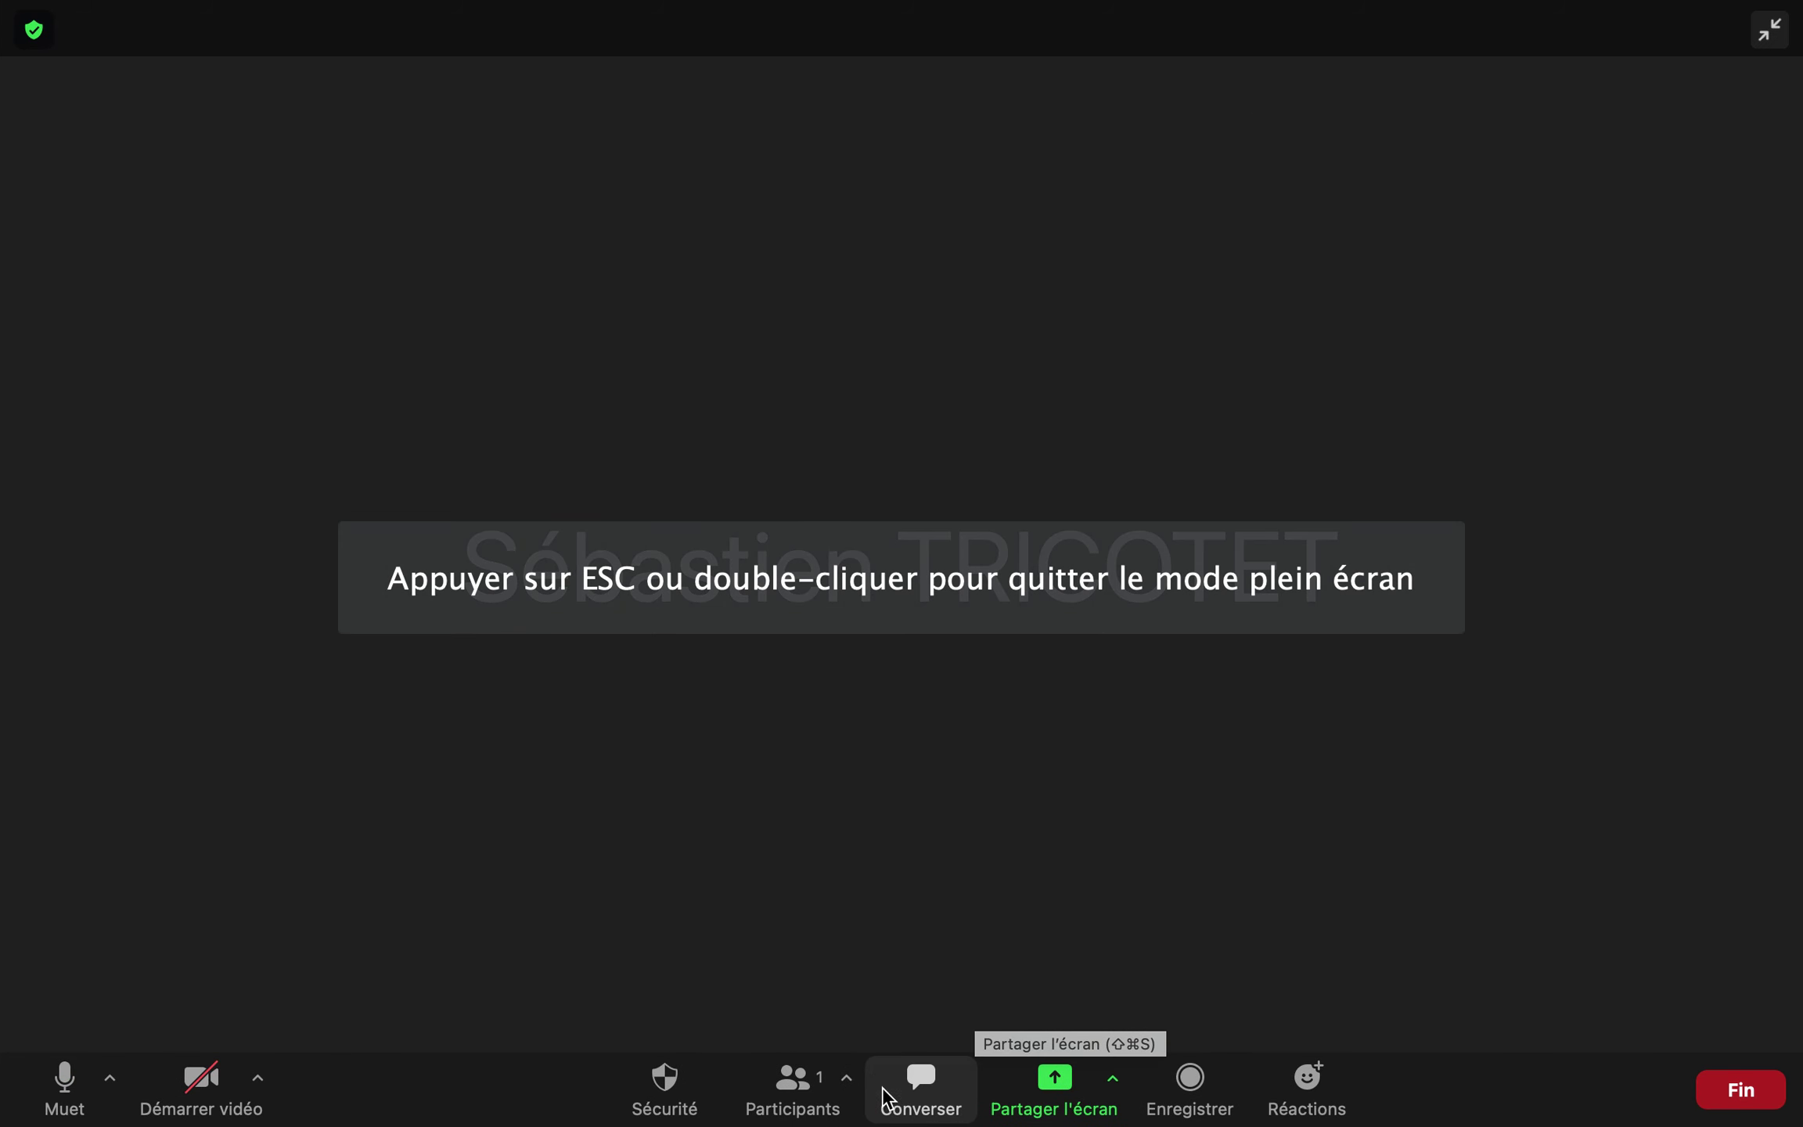
# Share the Microsoft Word - Document1 window and enlarge Word to fill the screen
pyautogui.click(1057, 1087)
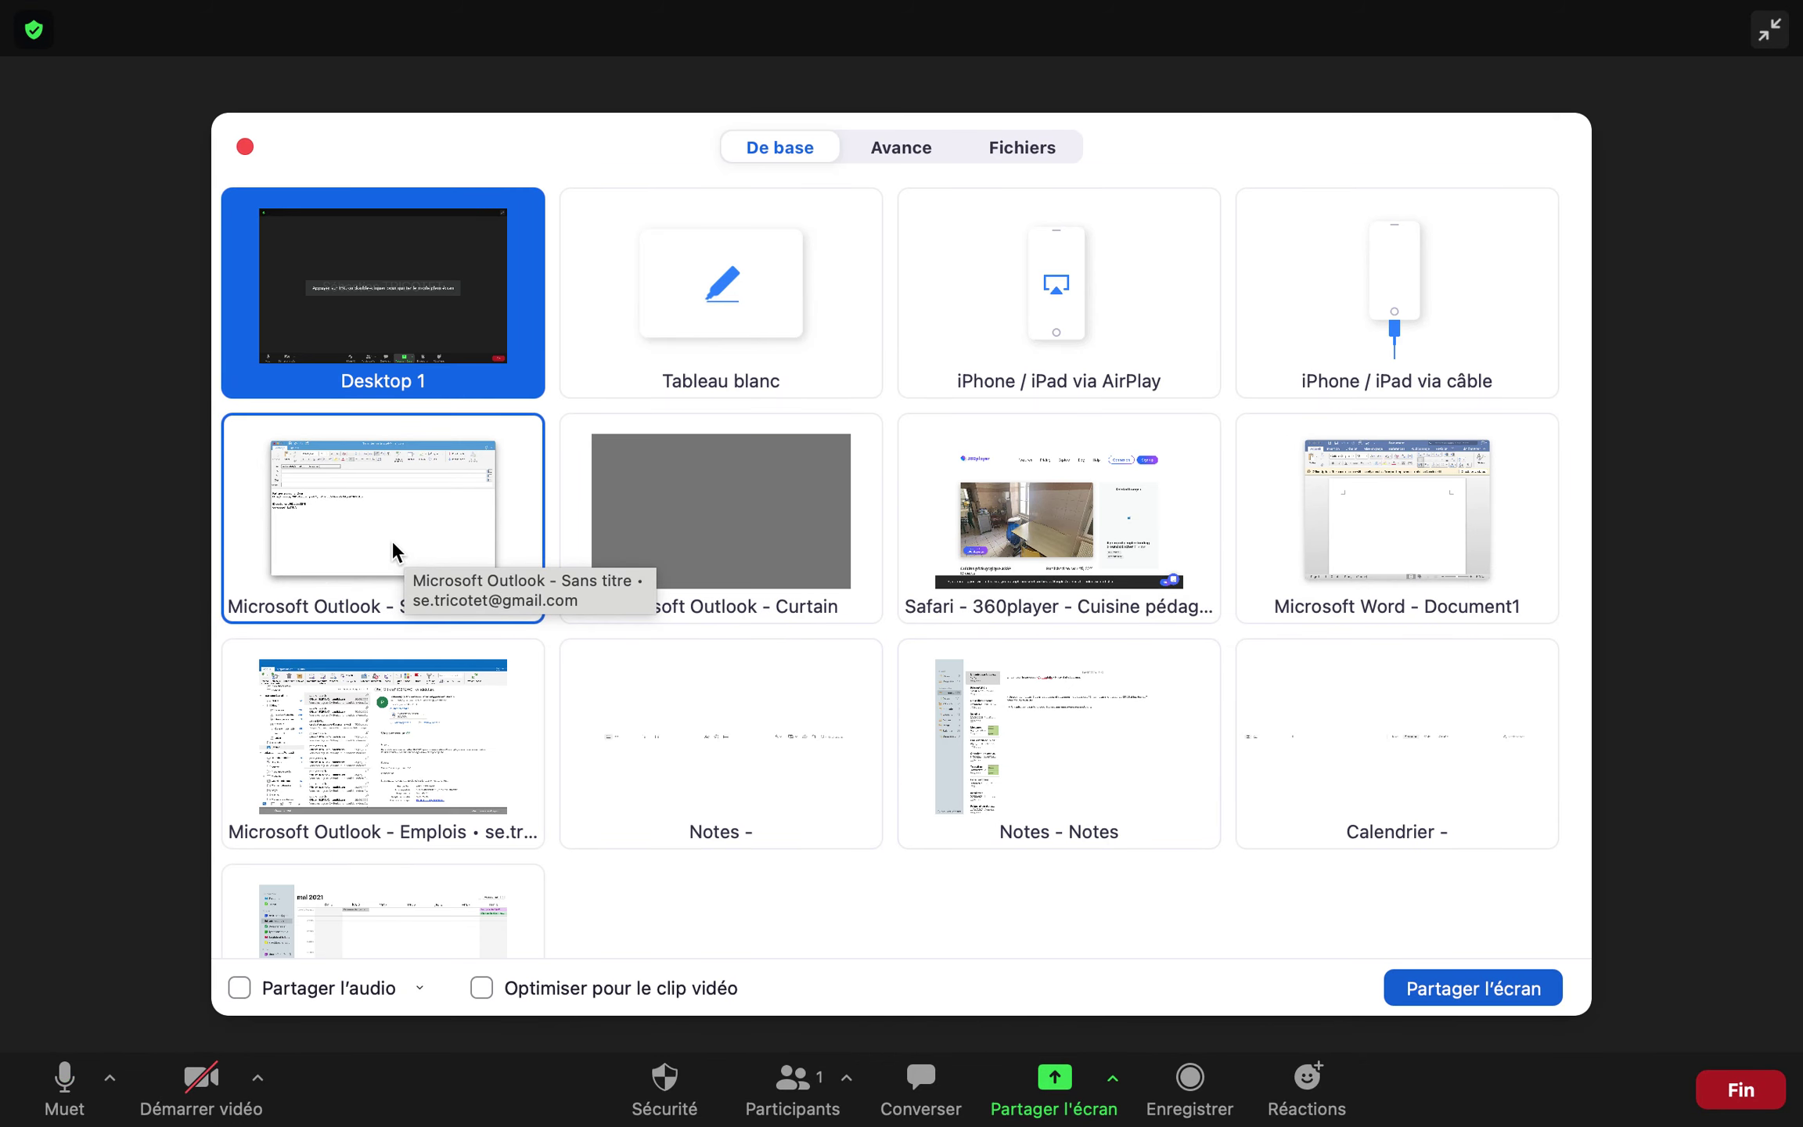
pyautogui.click(1366, 534)
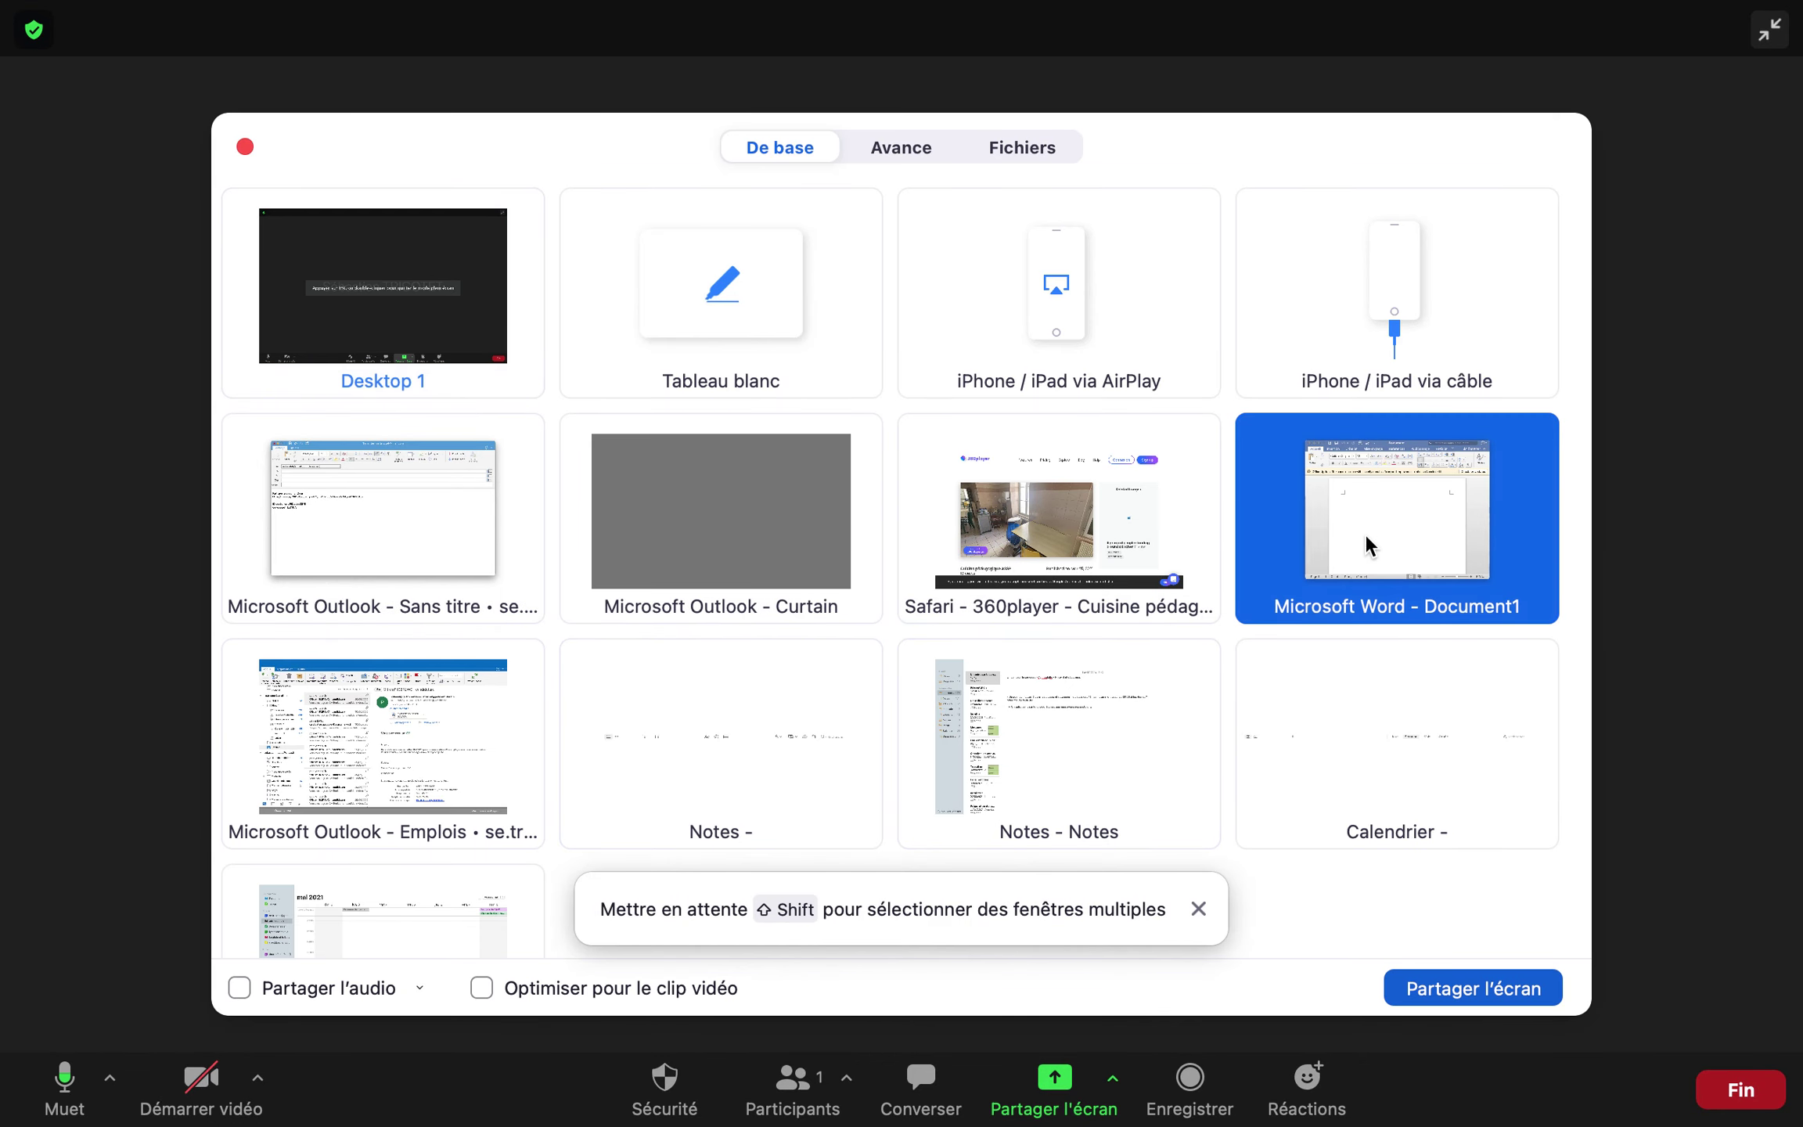
pyautogui.click(1448, 990)
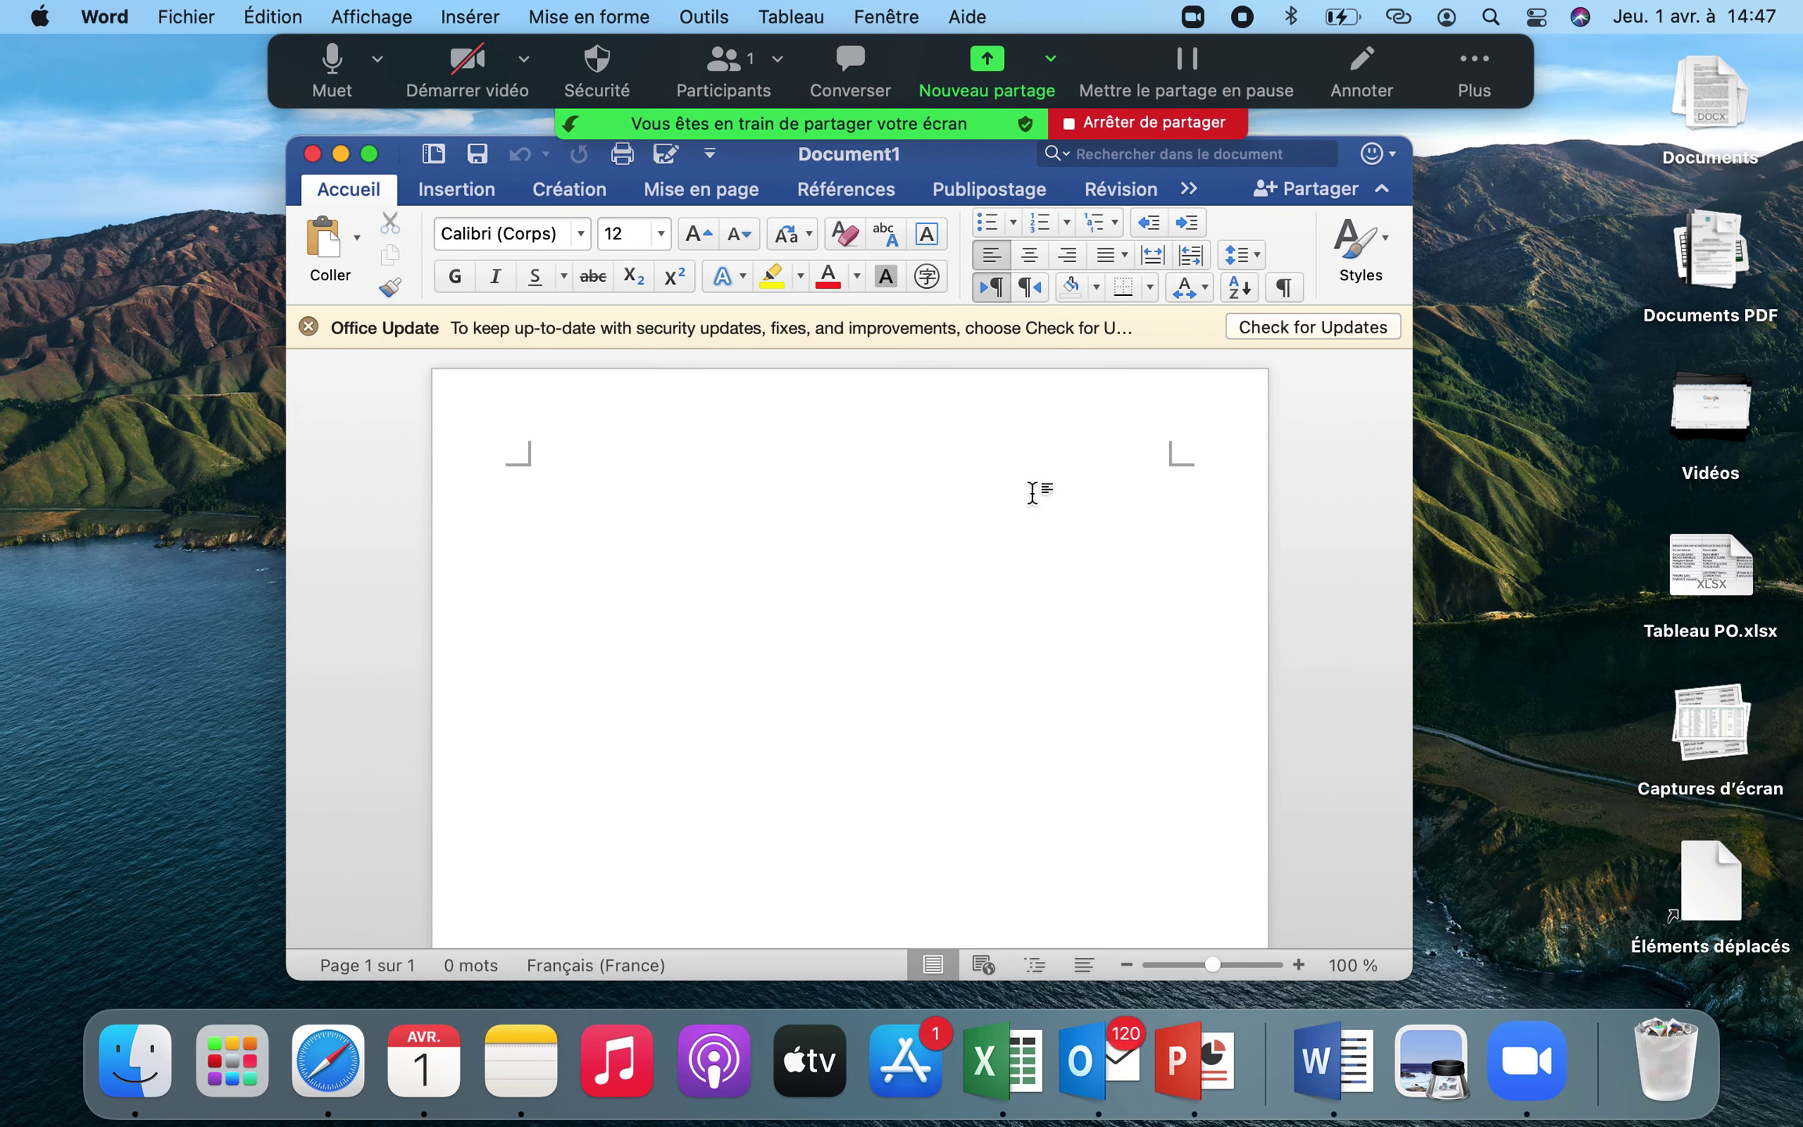
pyautogui.click(371, 153)
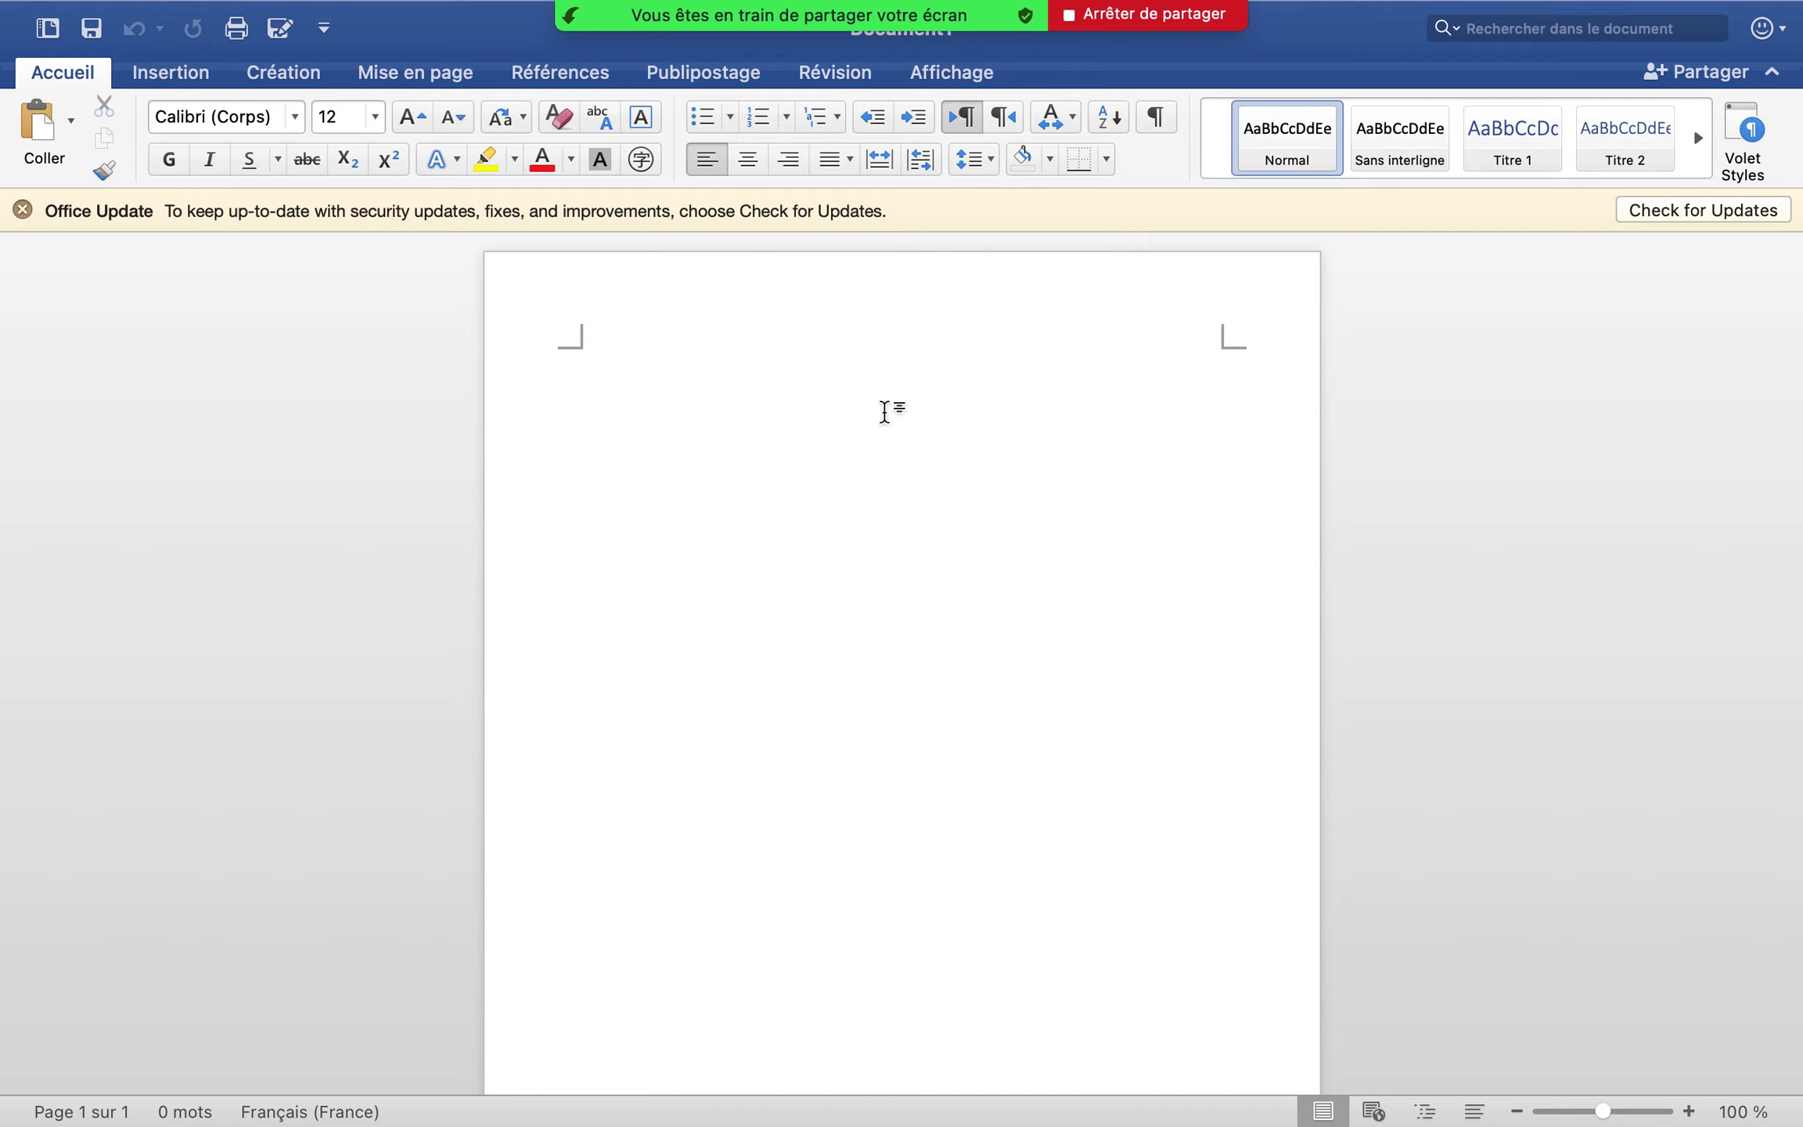
# Type the title 'La conjugaison', fix its capital A, and enlarge it to 18 pt
pyautogui.write('LA conjugaison')
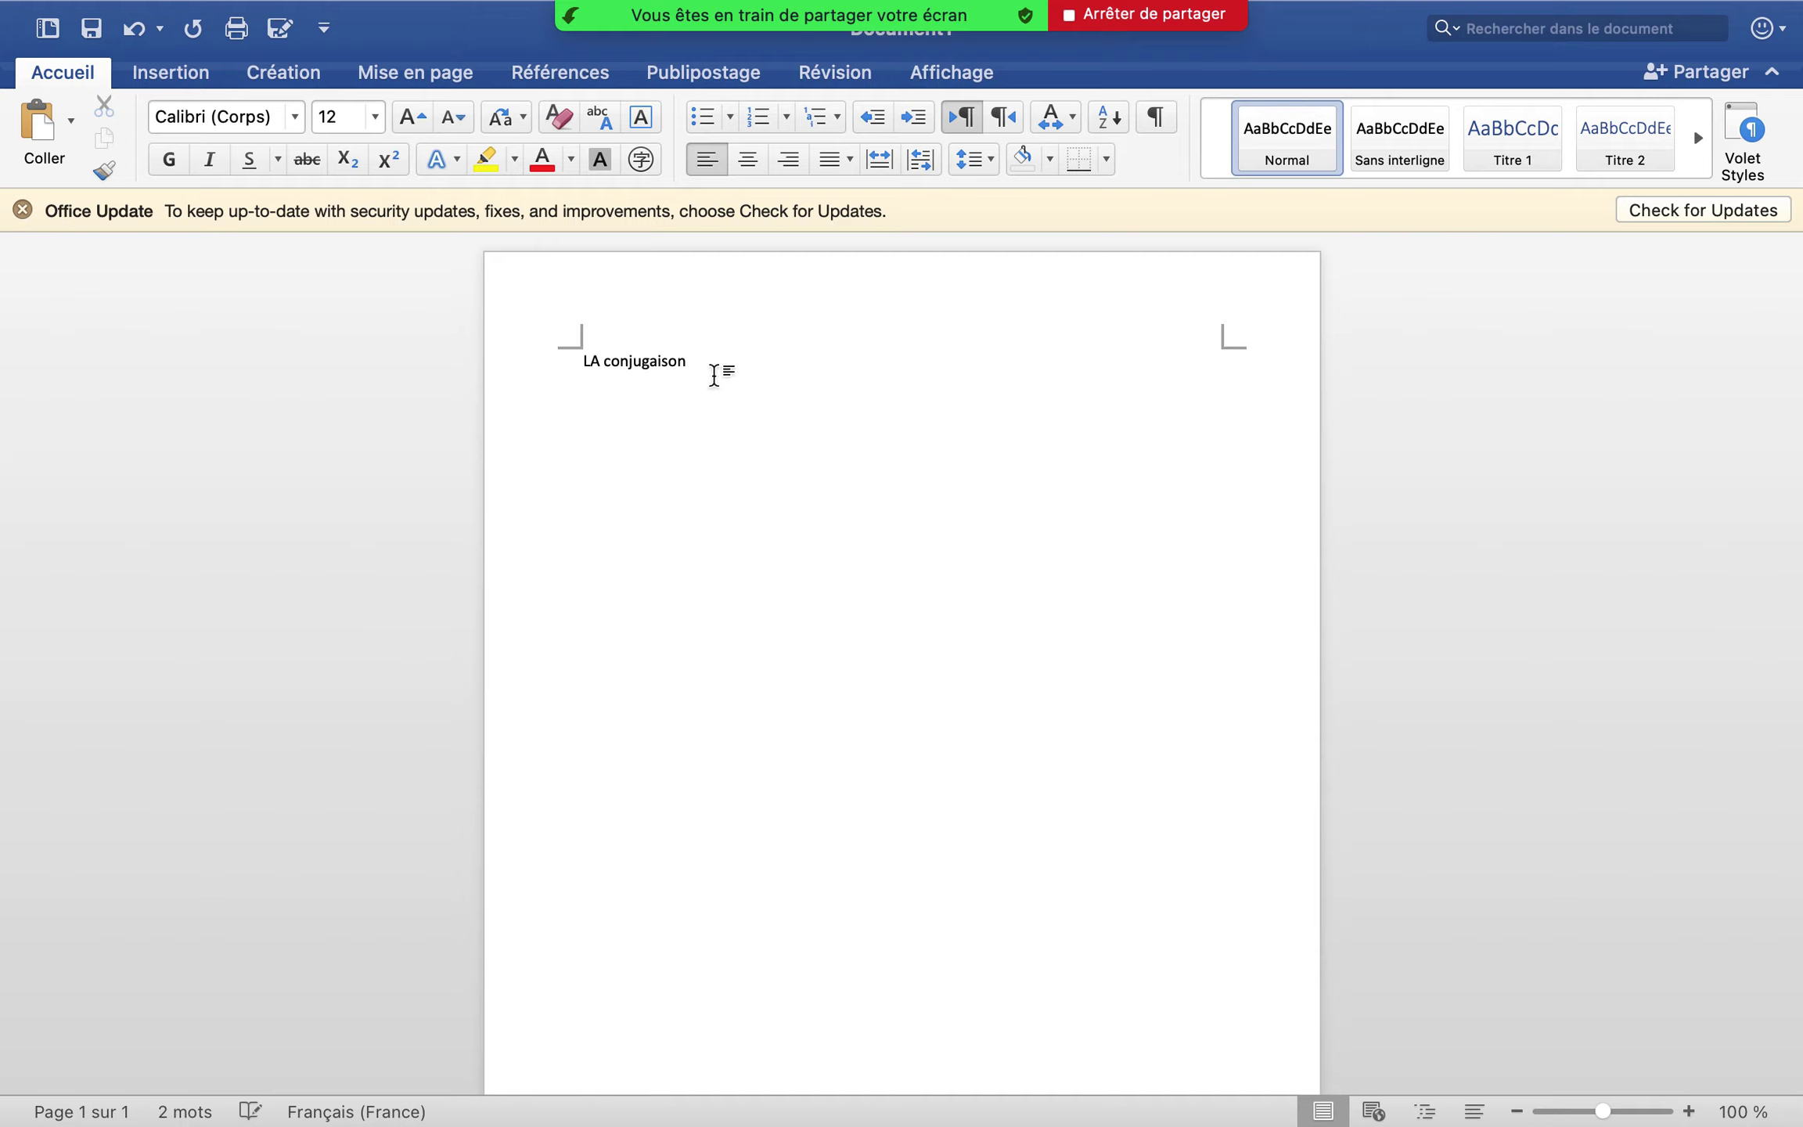
pyautogui.click(600, 361)
pyautogui.press('BackSpace')
pyautogui.write('a')
pyautogui.click(525, 365)
pyautogui.click(400, 119)
pyautogui.click(401, 119)
pyautogui.click(401, 119)
# Add a line reading 'La grammaire' below the title
pyautogui.click(622, 452)
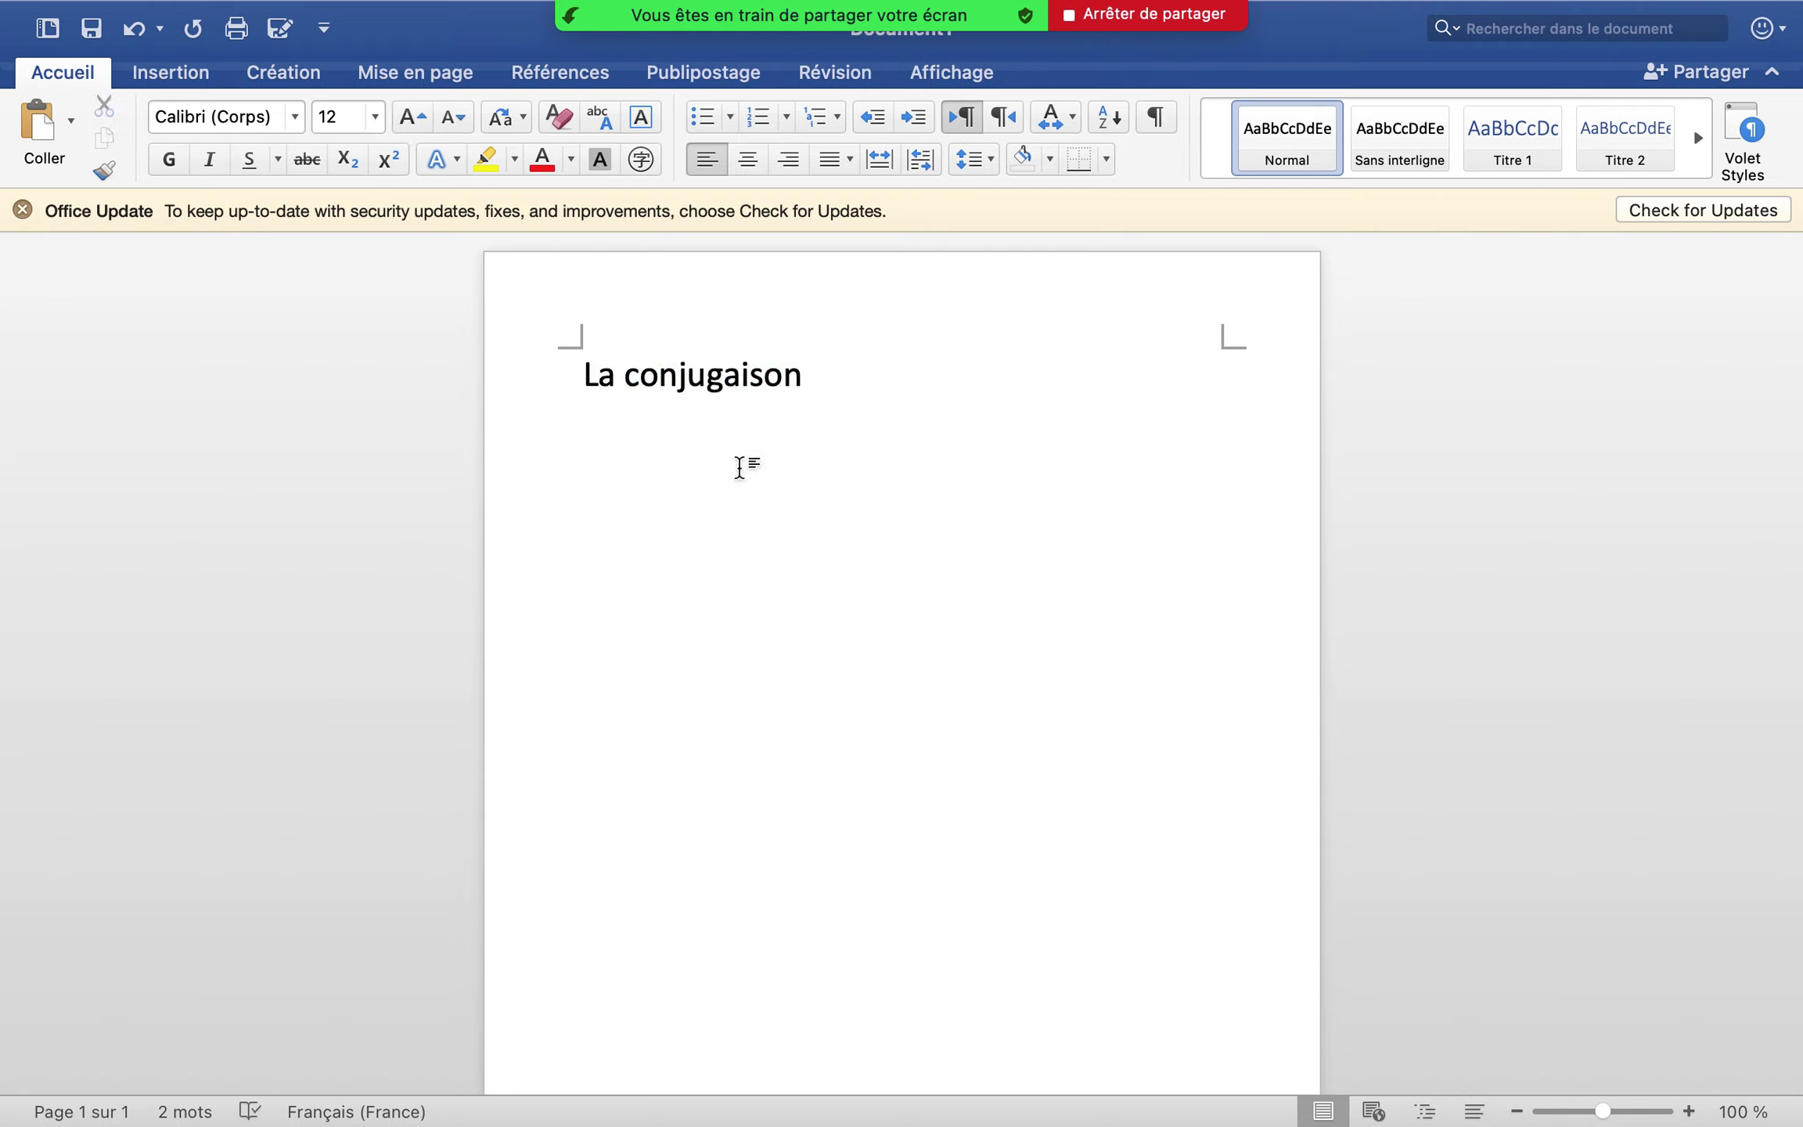
pyautogui.press('Return')
pyautogui.write('La grammaire')
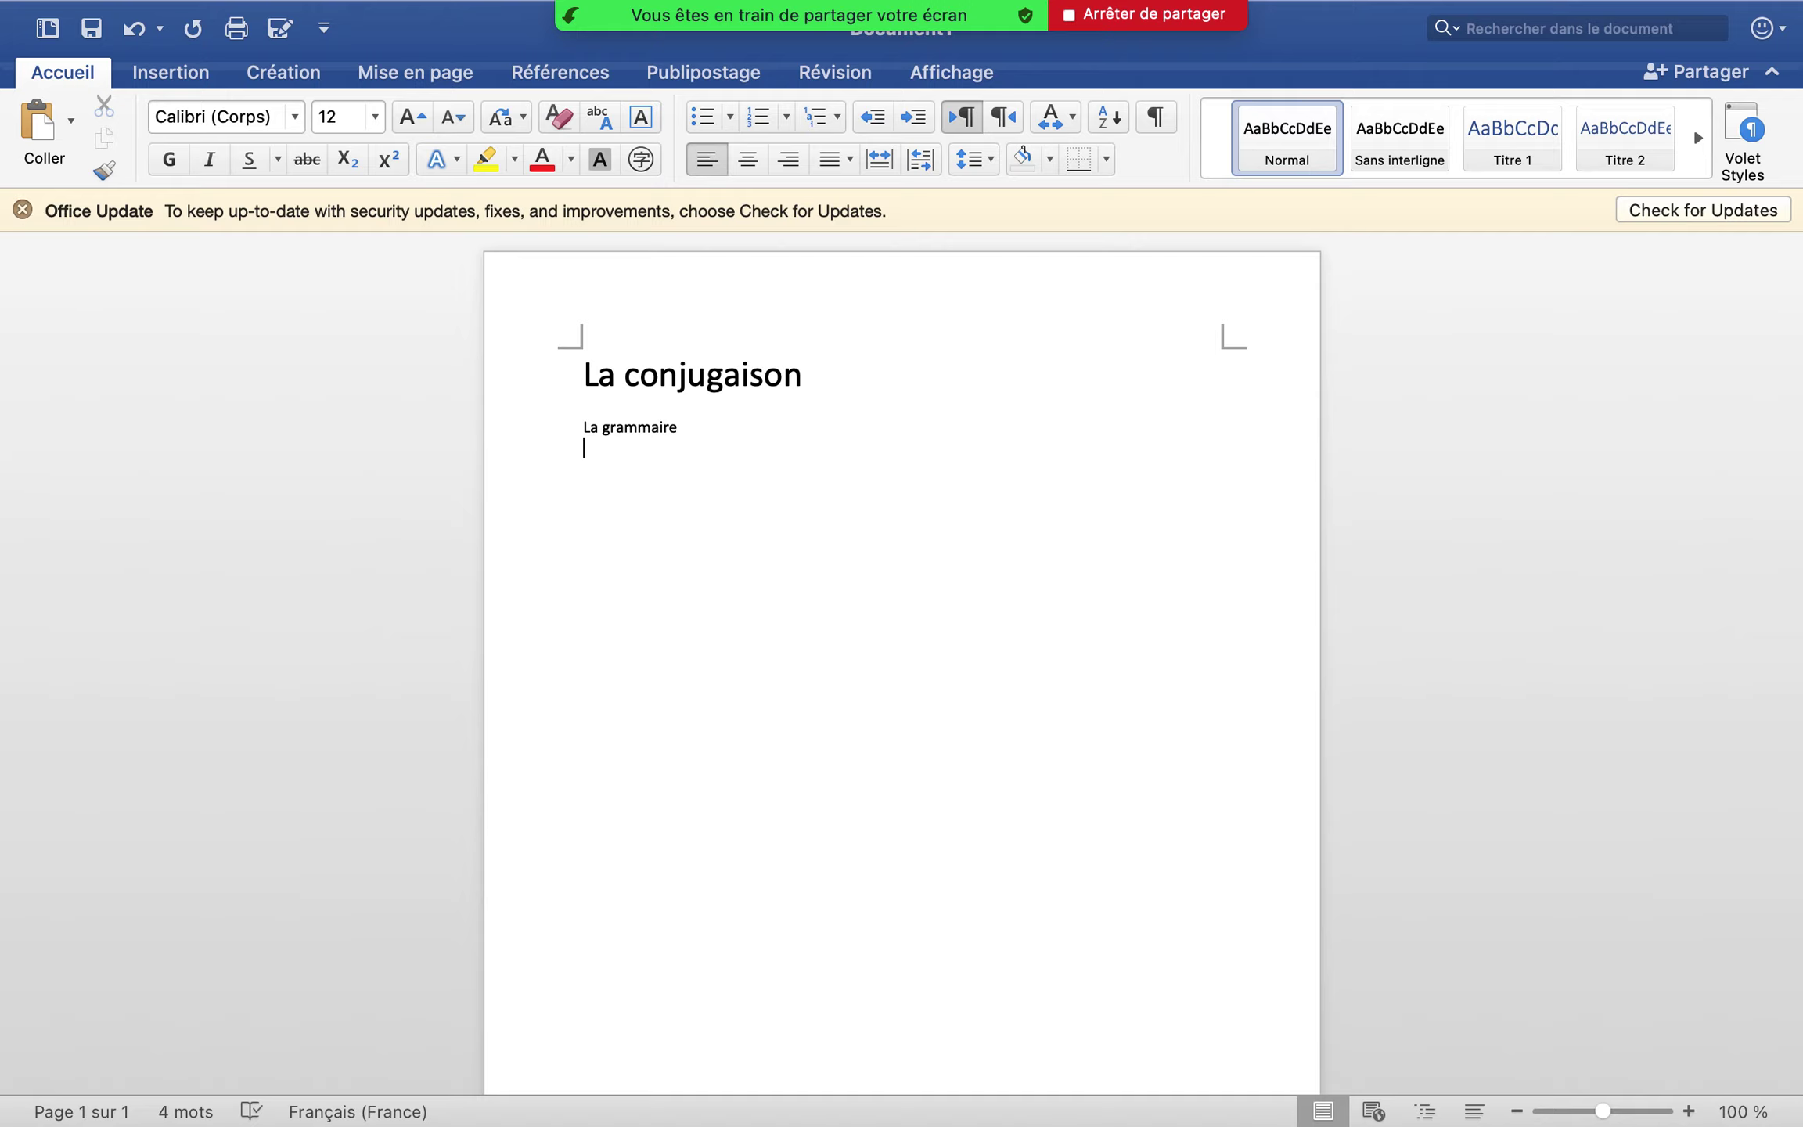
# Stop sharing Word and share the Safari window instead
pyautogui.click(1119, 19)
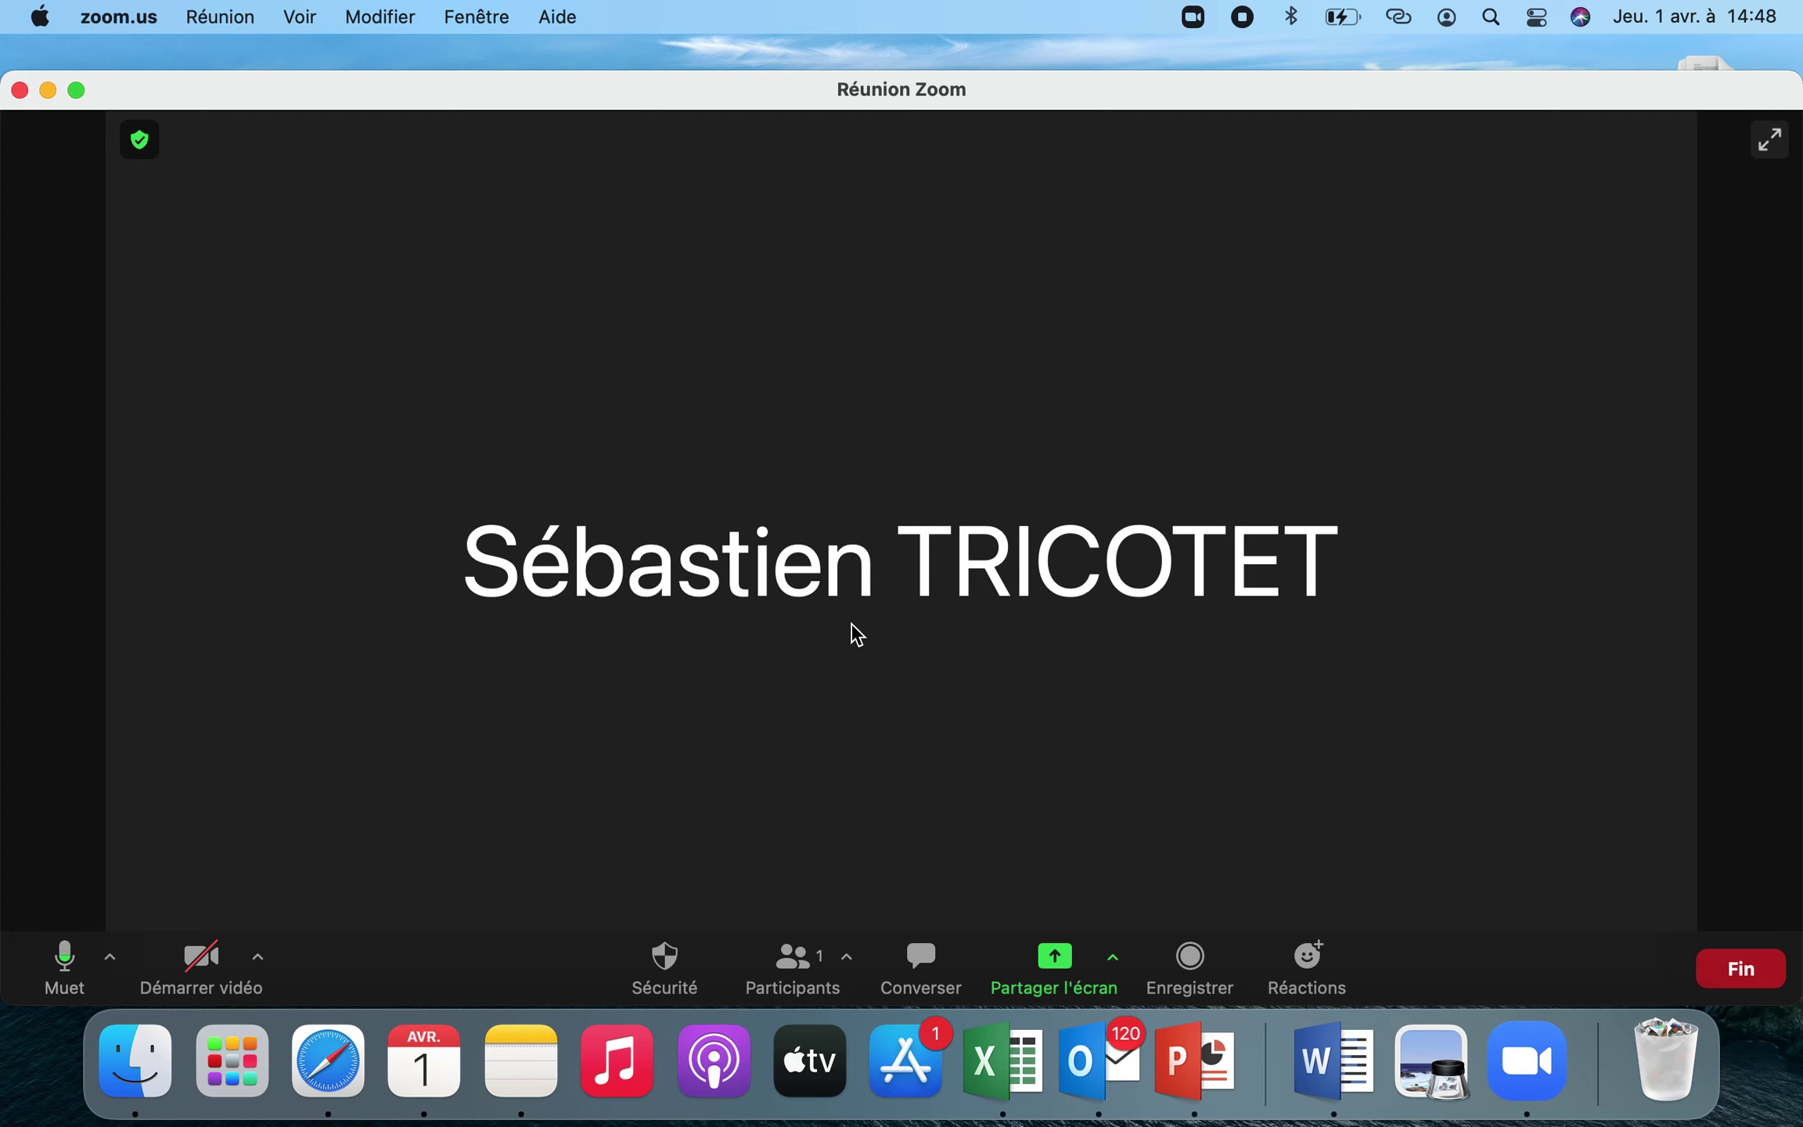
pyautogui.click(1062, 970)
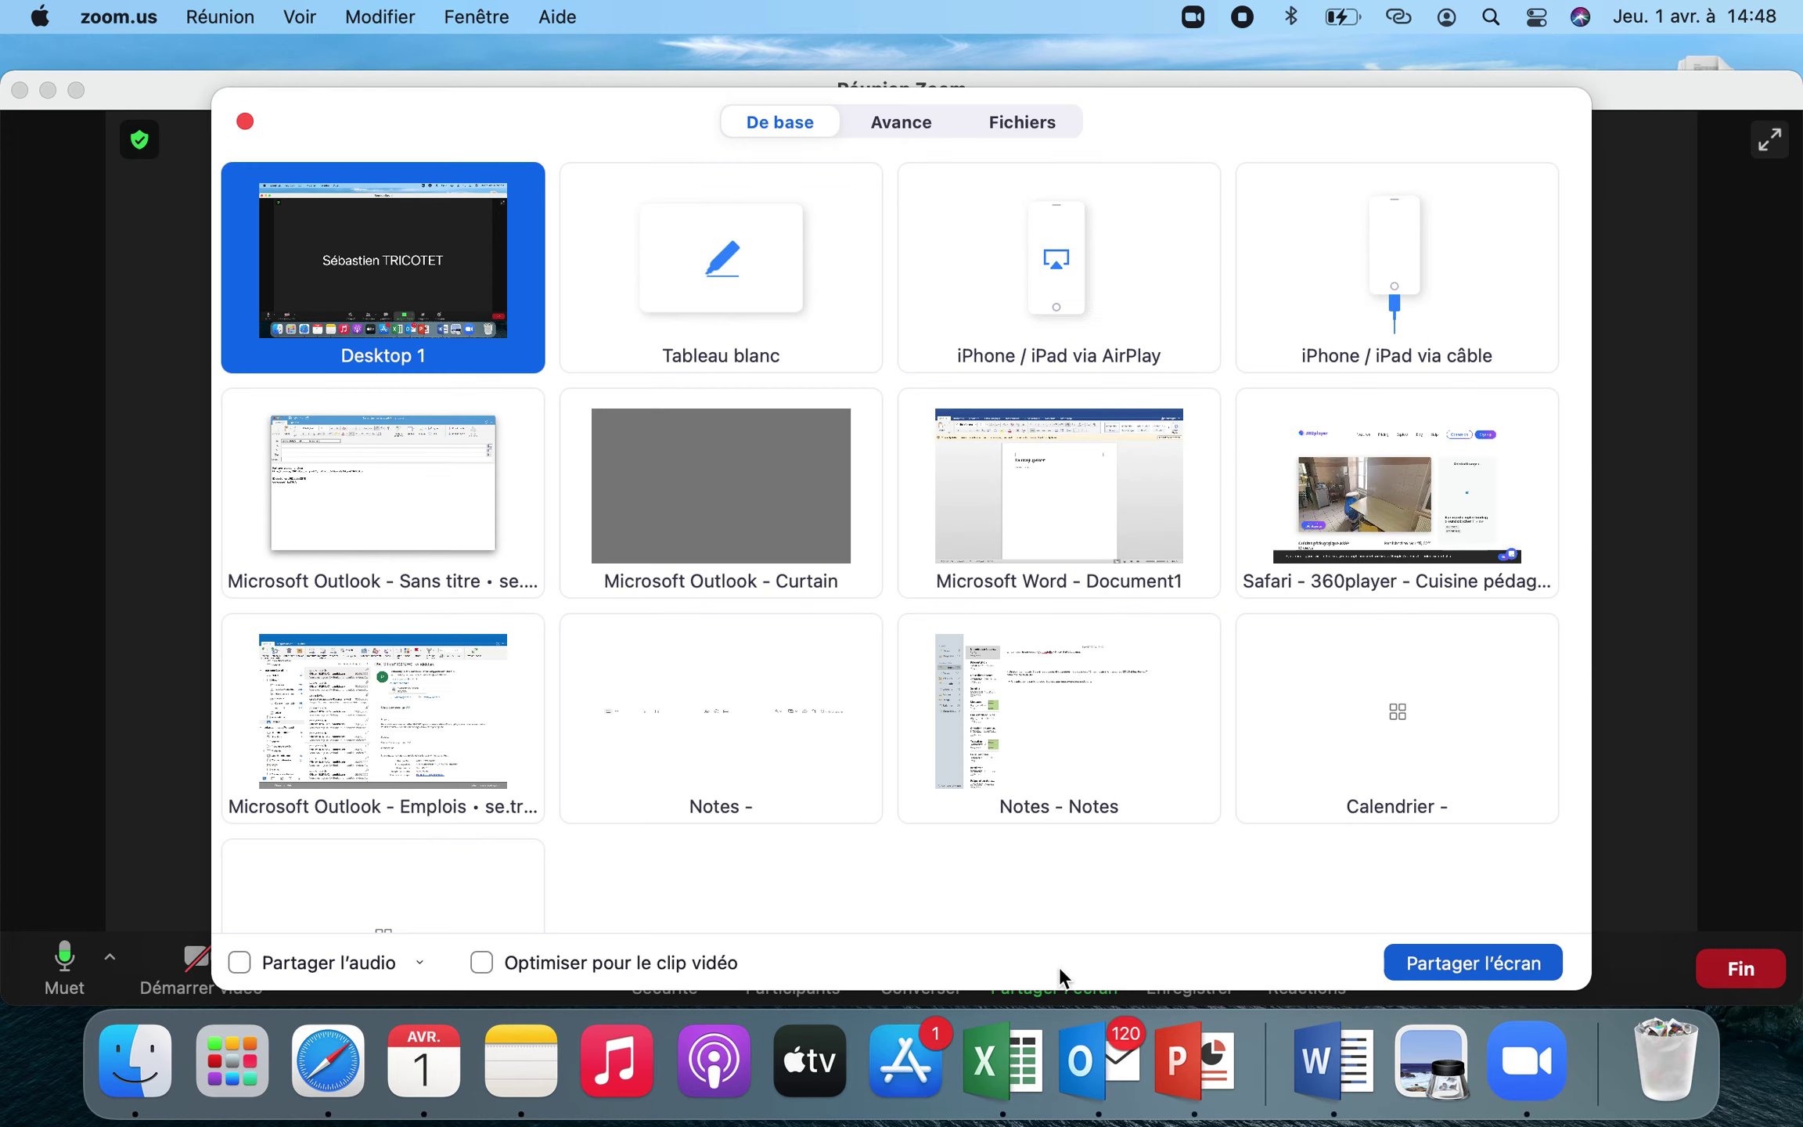
pyautogui.click(1363, 511)
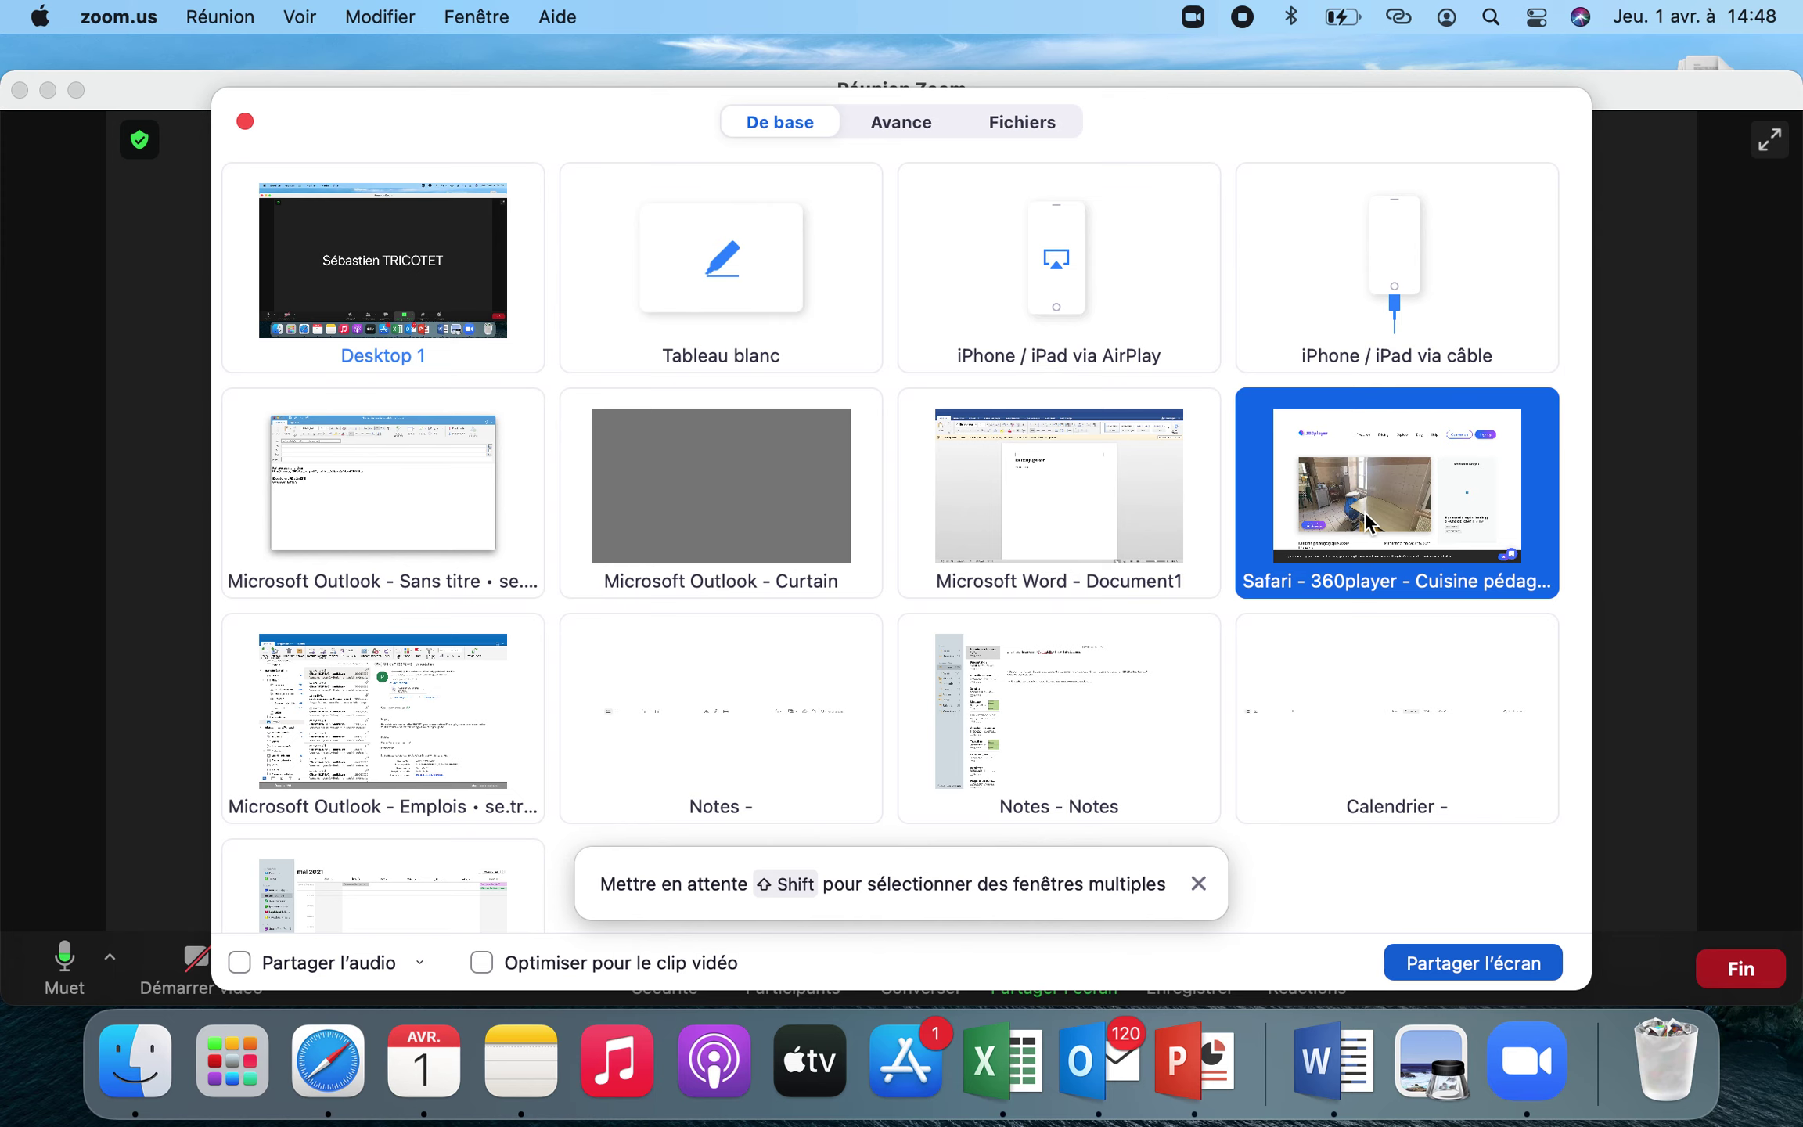
pyautogui.click(1446, 966)
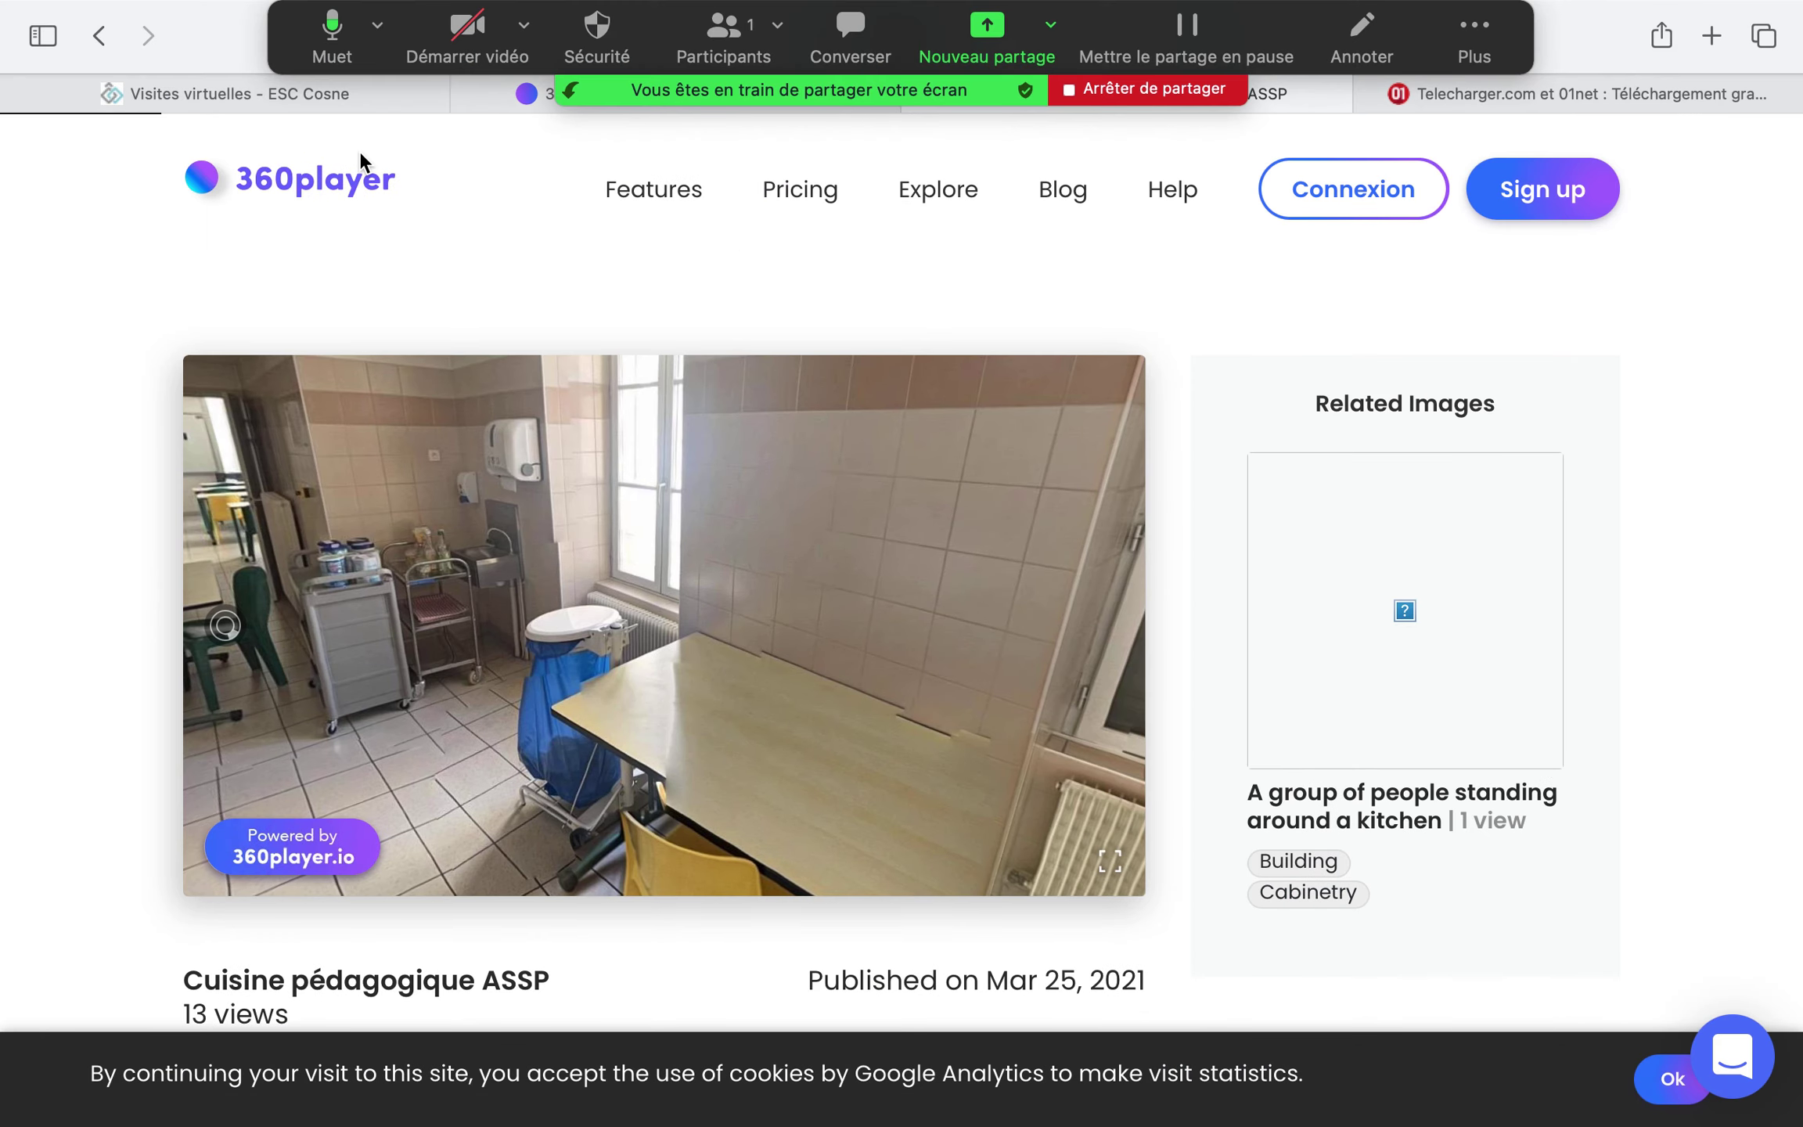
# Switch to the Visites virtuelles - ESC Cosne tab and scroll through its page
pyautogui.click(187, 96)
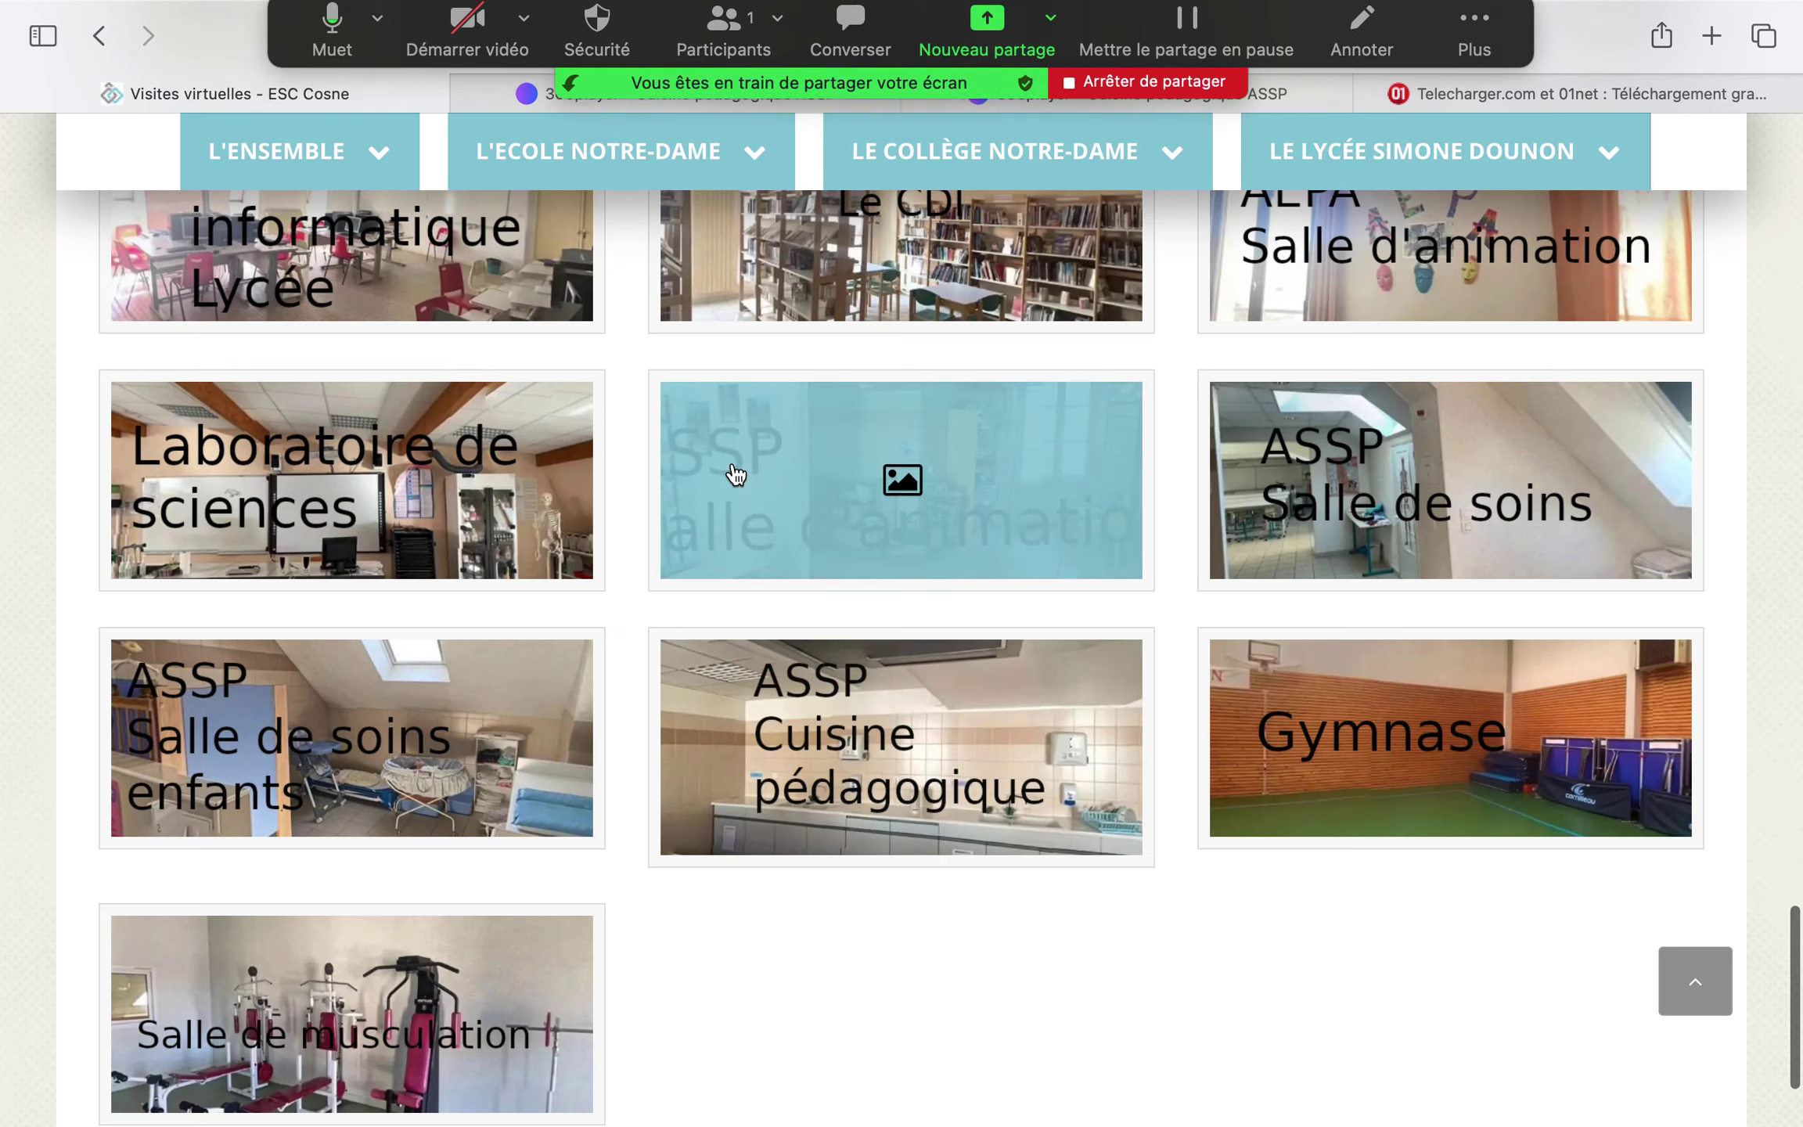
pyautogui.scroll(20, 735, 473)
pyautogui.scroll(-5, 736, 474)
pyautogui.scroll(-10, 736, 473)
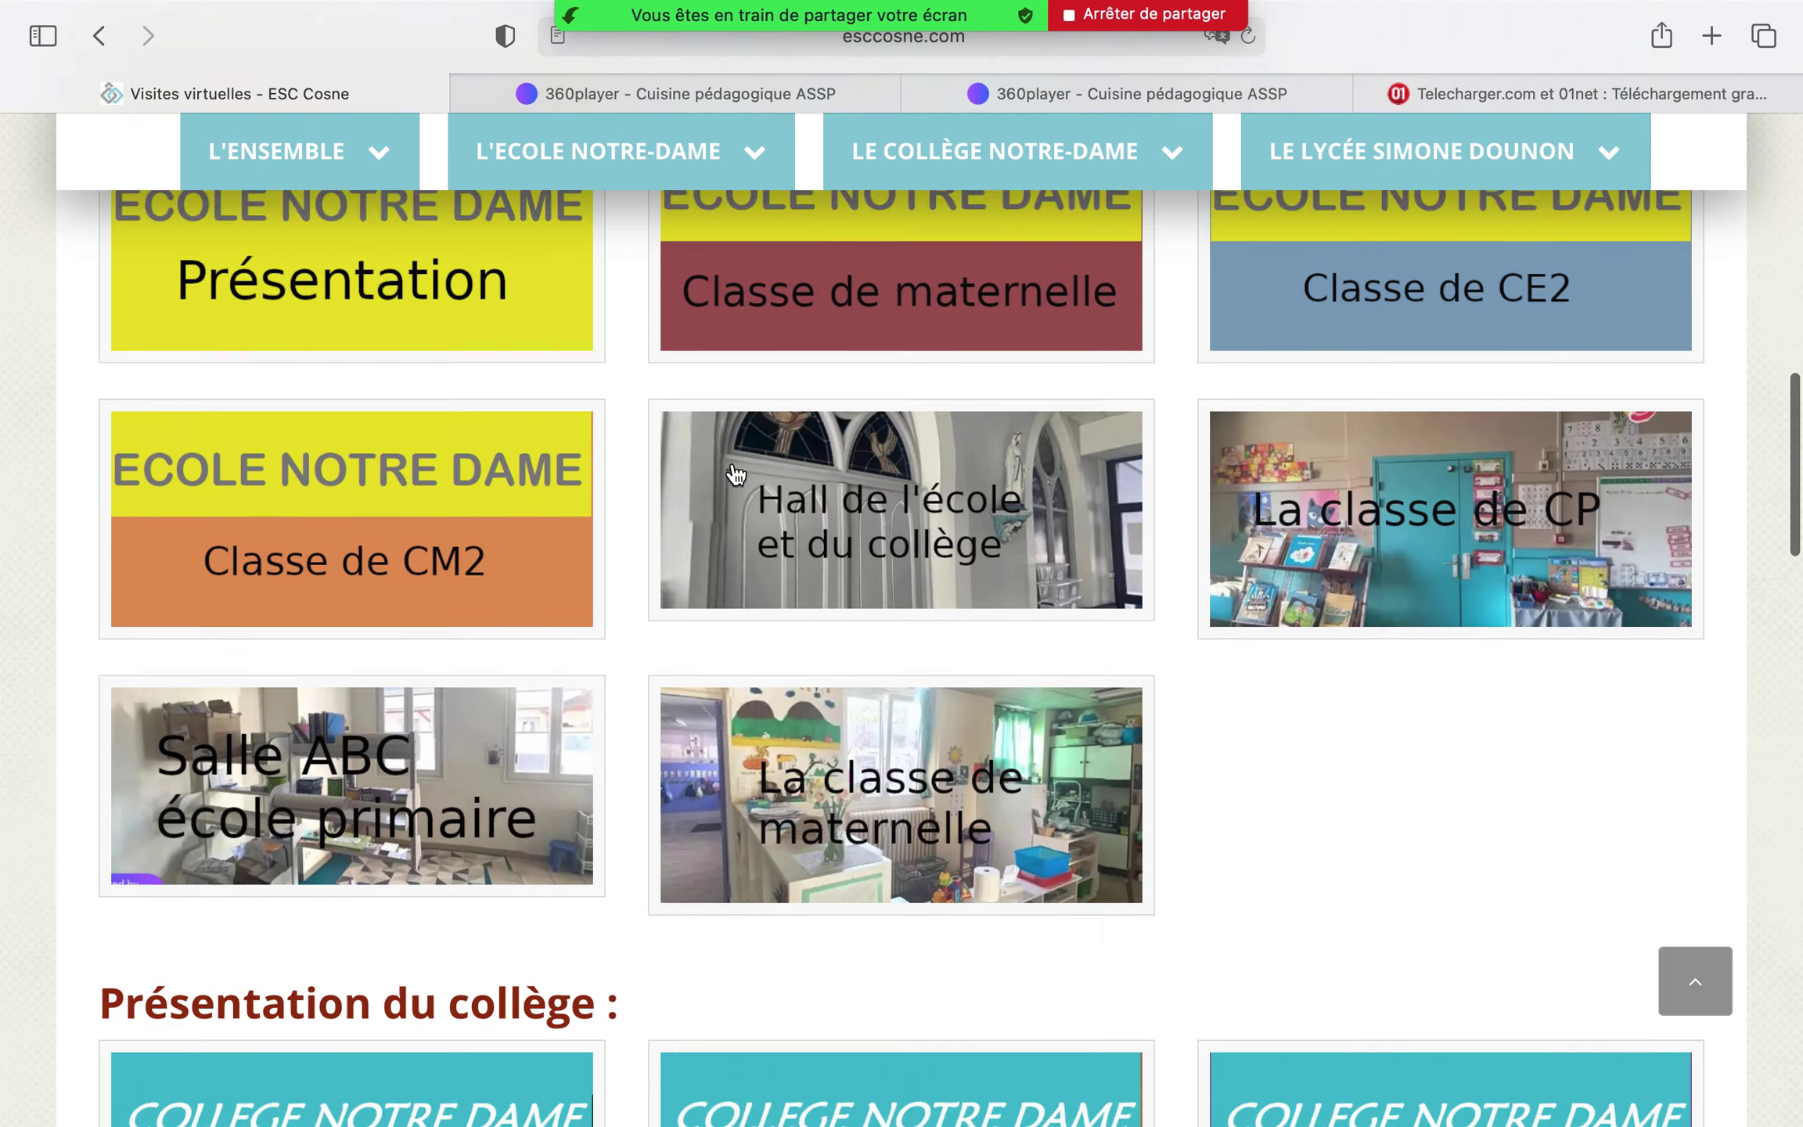
pyautogui.scroll(-10, 736, 474)
pyautogui.scroll(20, 731, 391)
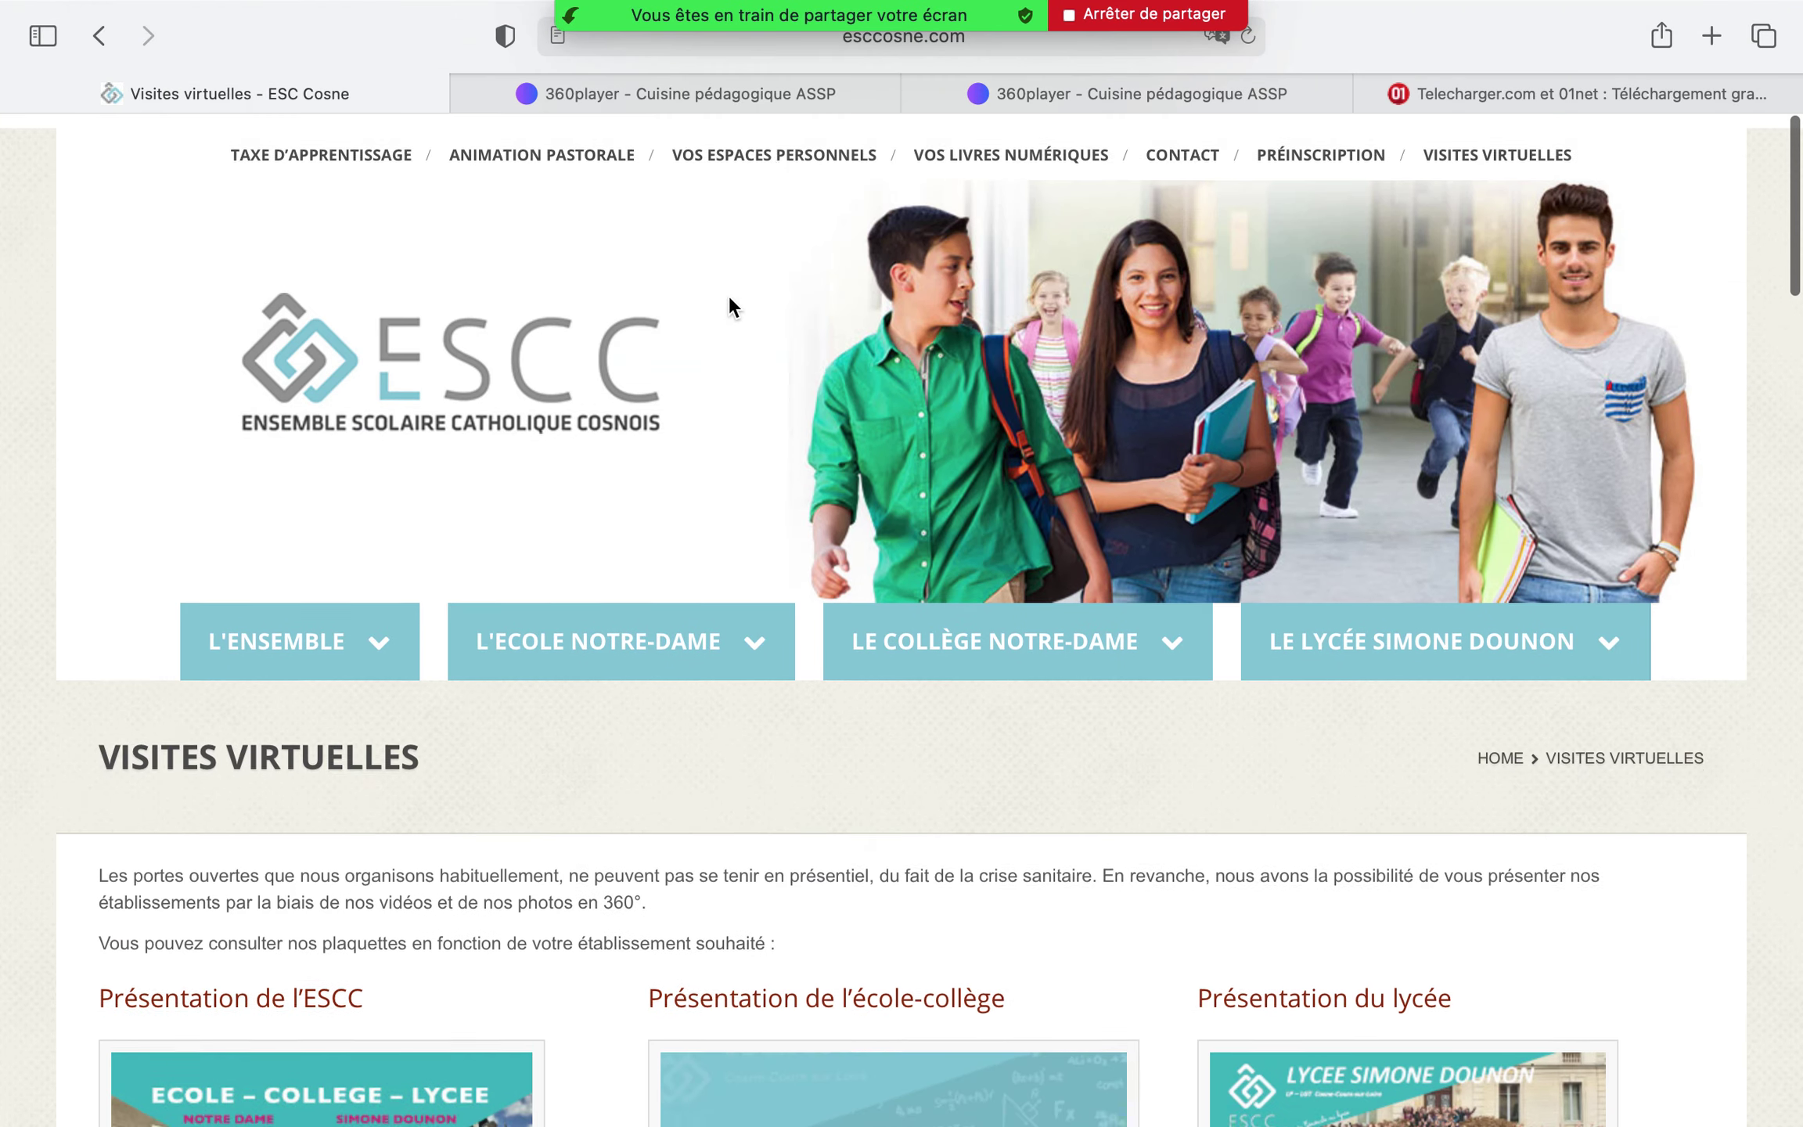
# Close the two 360player tabs and the 01net tab, then stop sharing
pyautogui.click(709, 86)
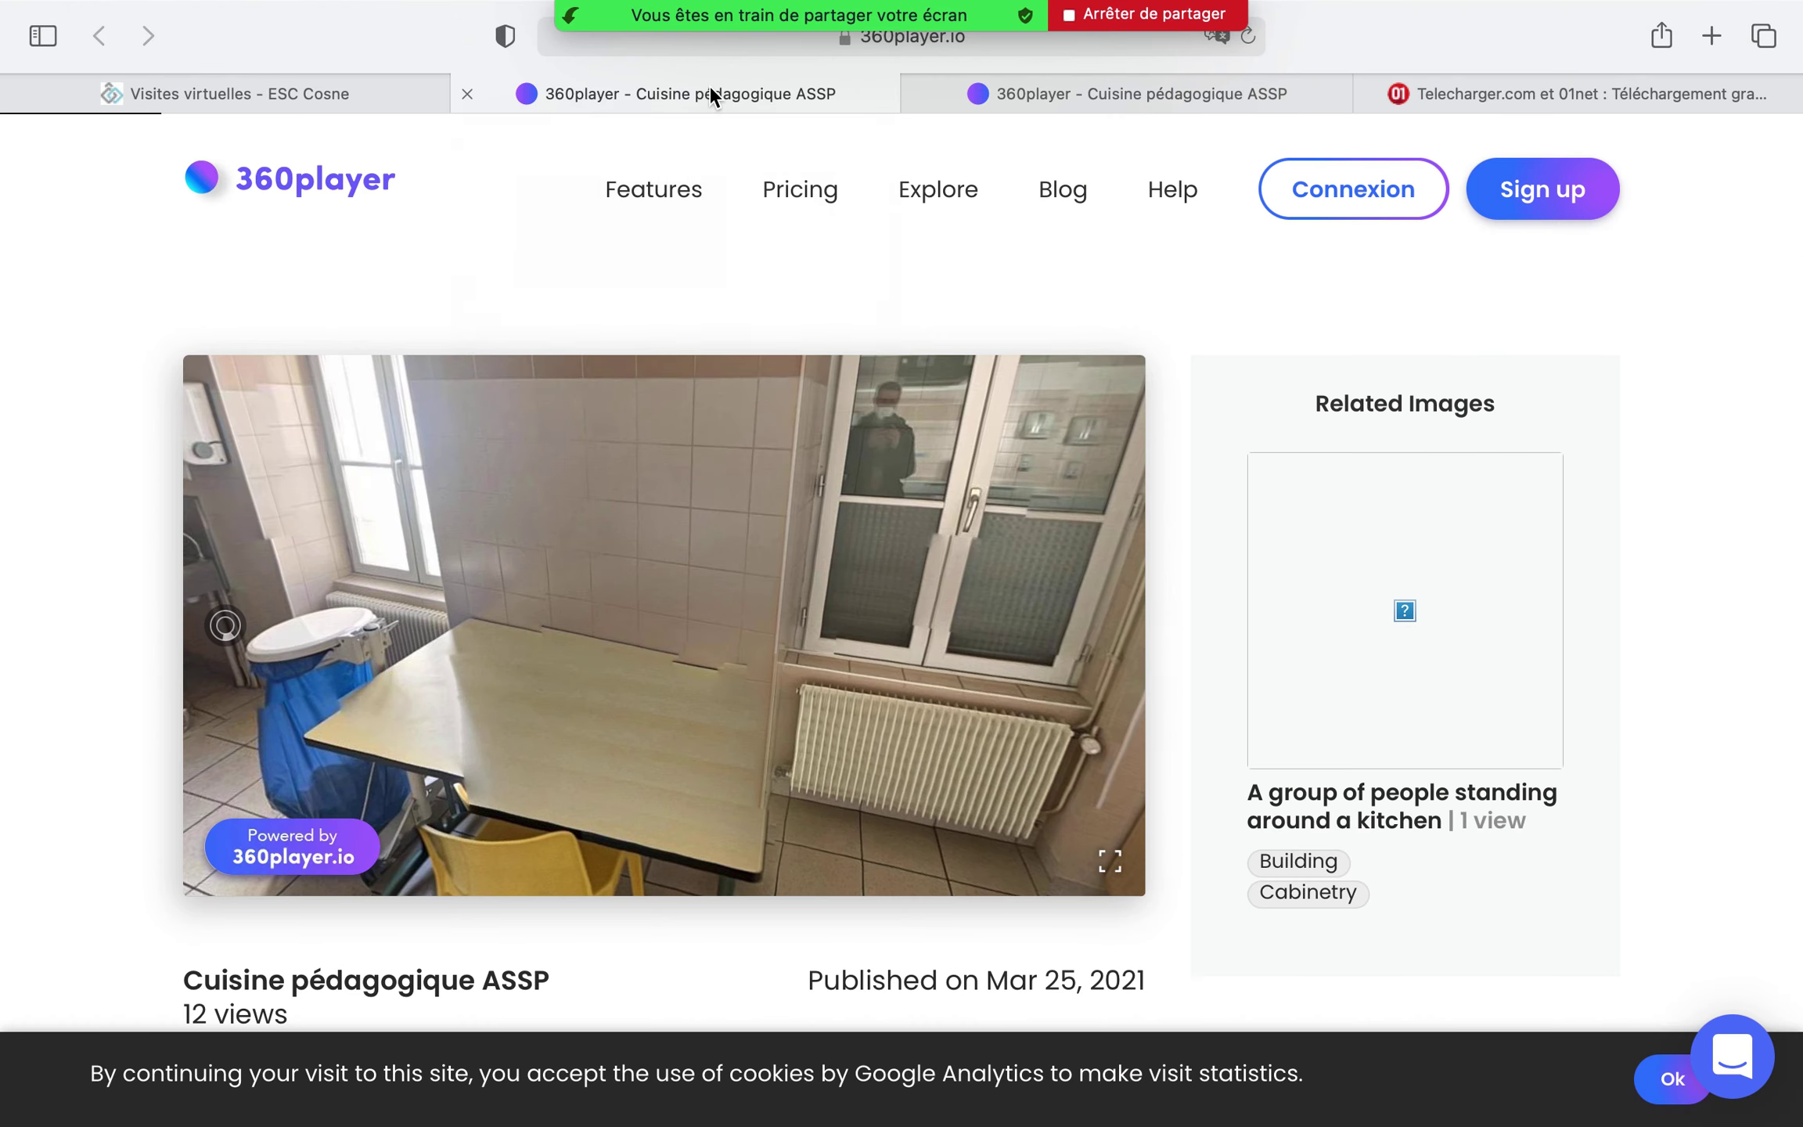
pyautogui.click(467, 93)
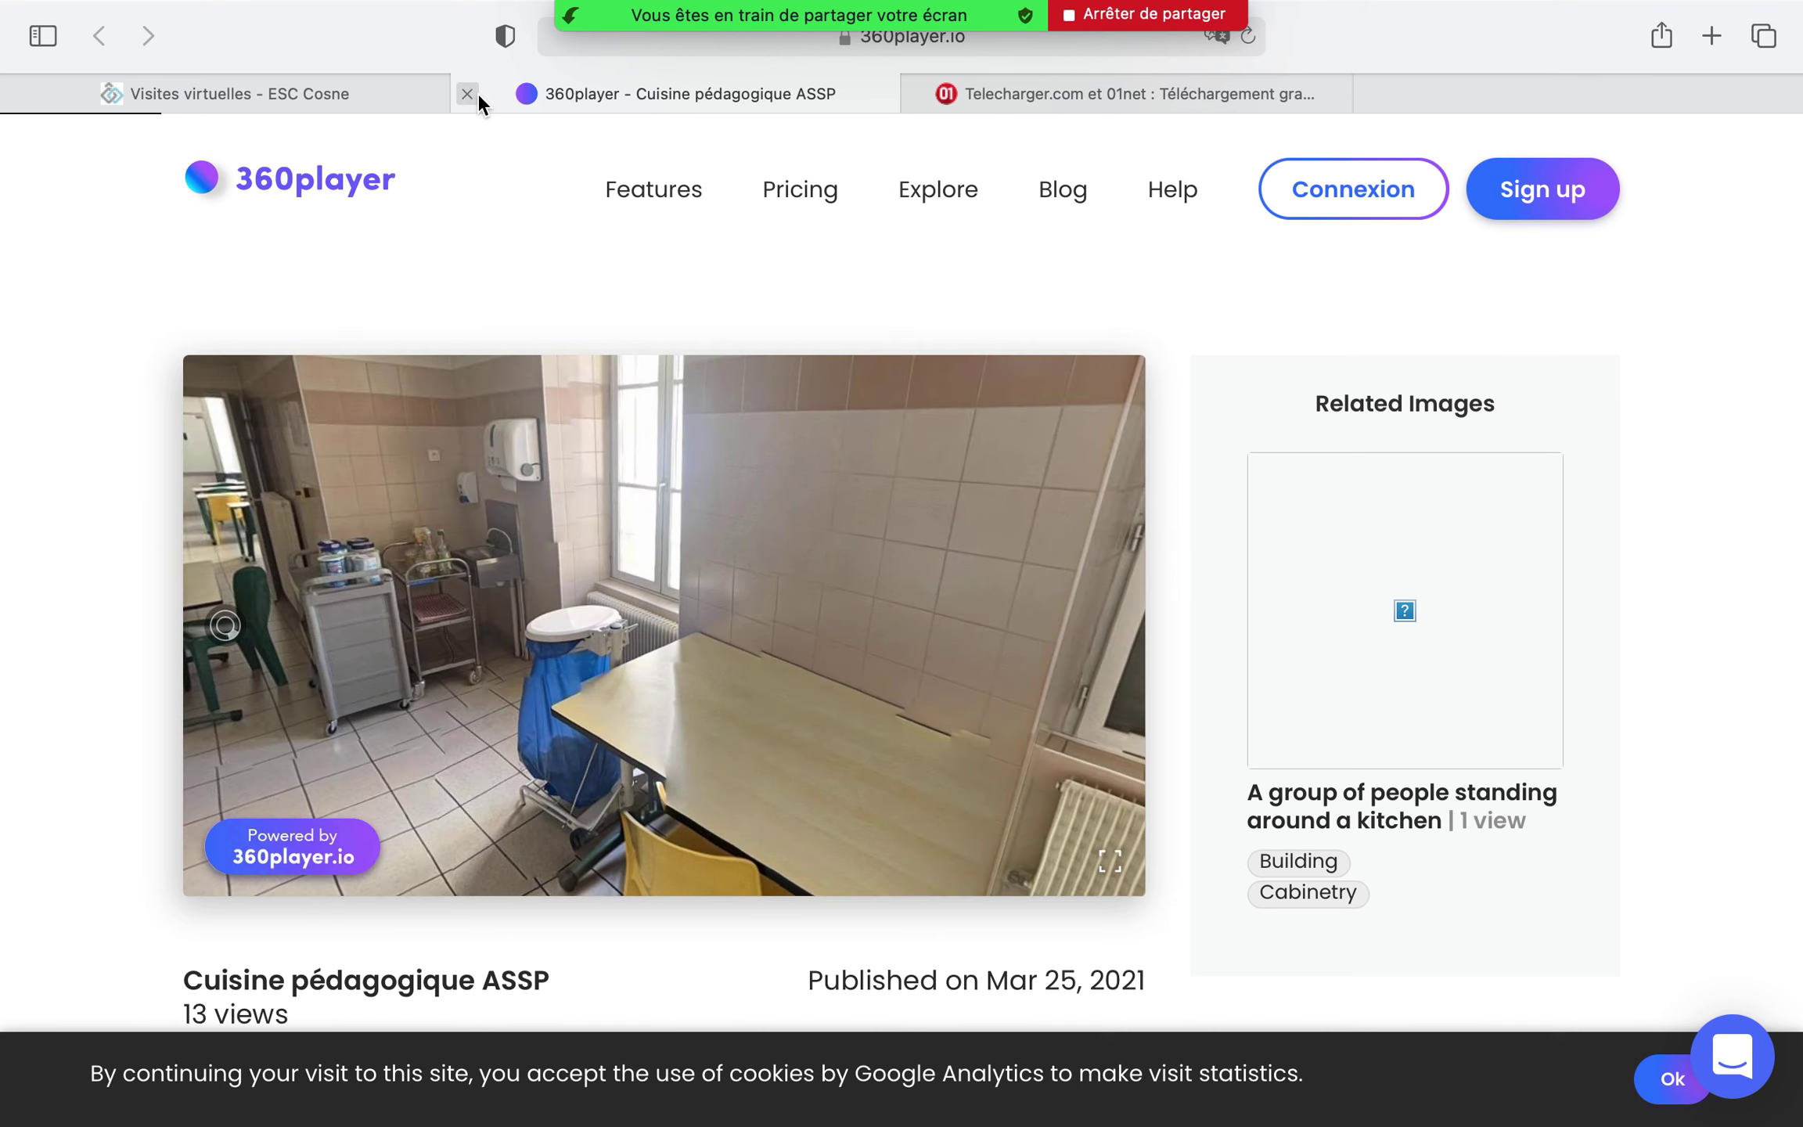
pyautogui.click(468, 94)
pyautogui.click(467, 94)
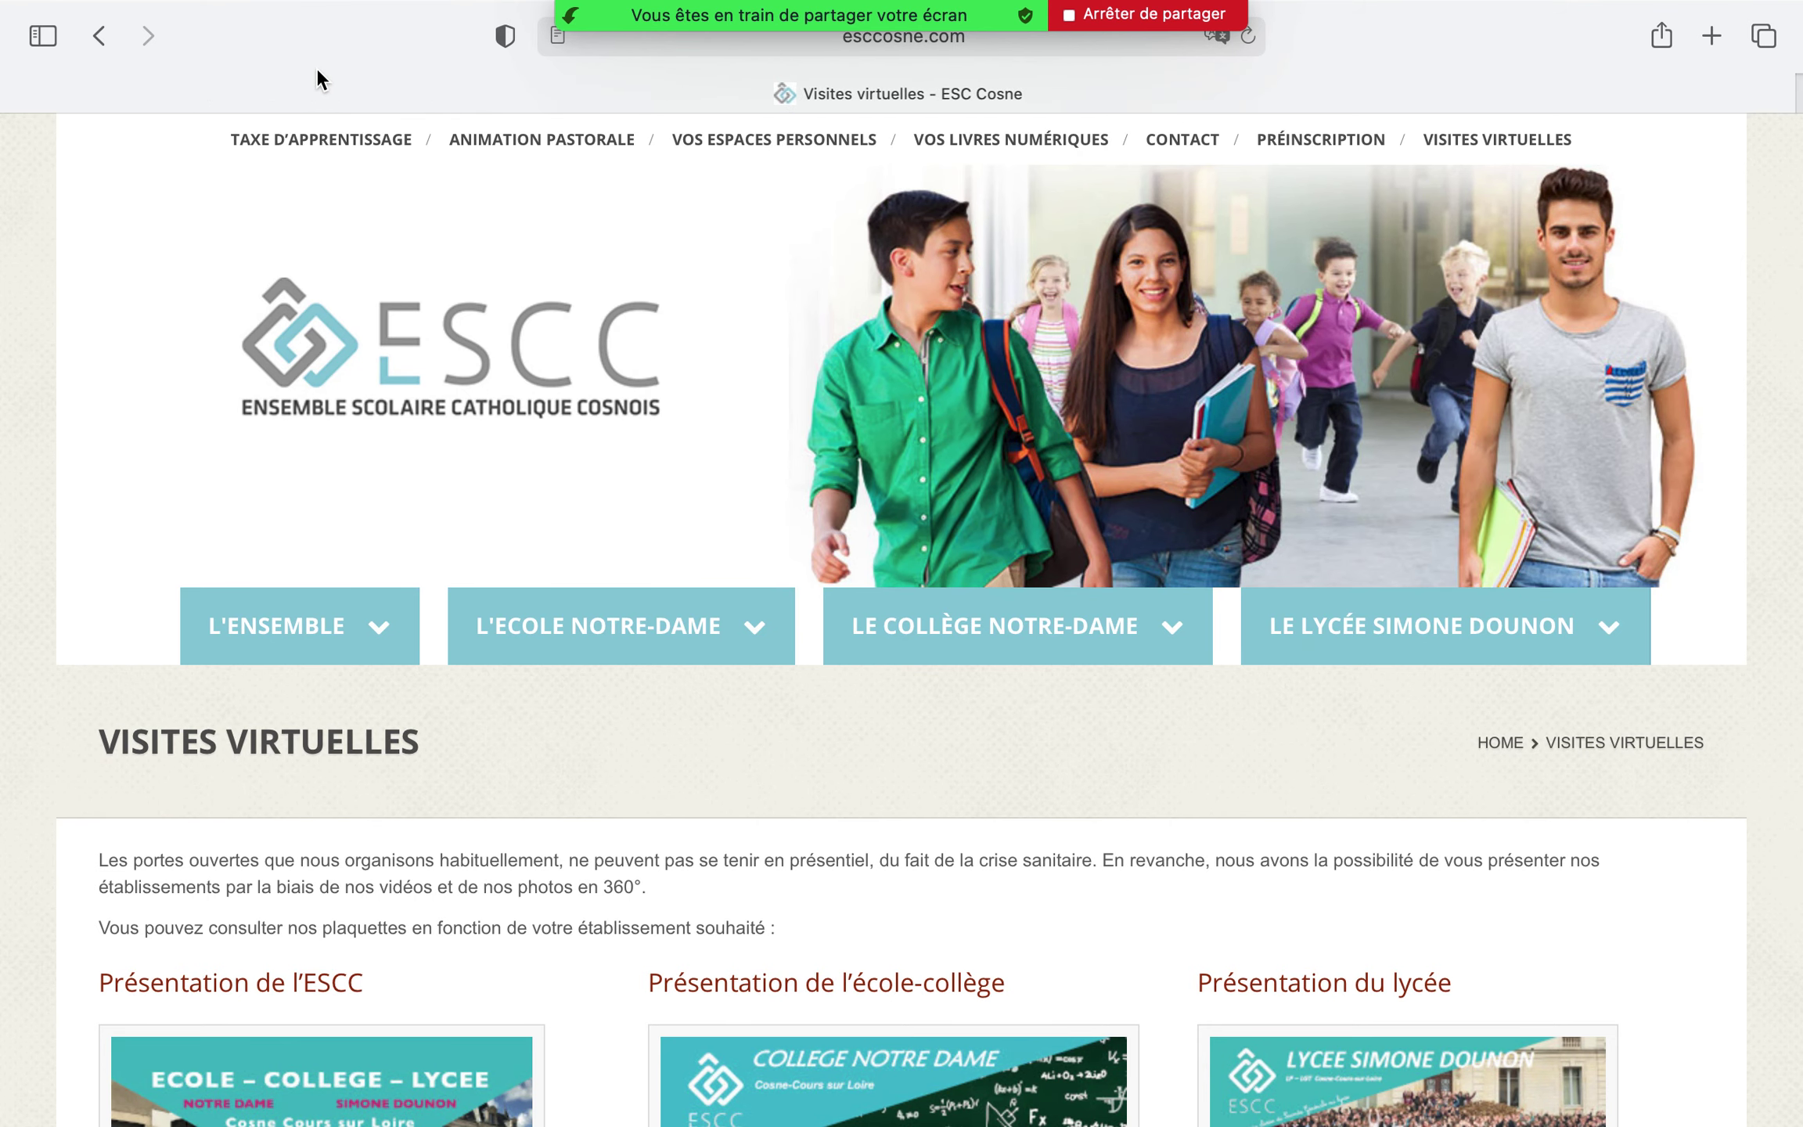
pyautogui.click(1111, 14)
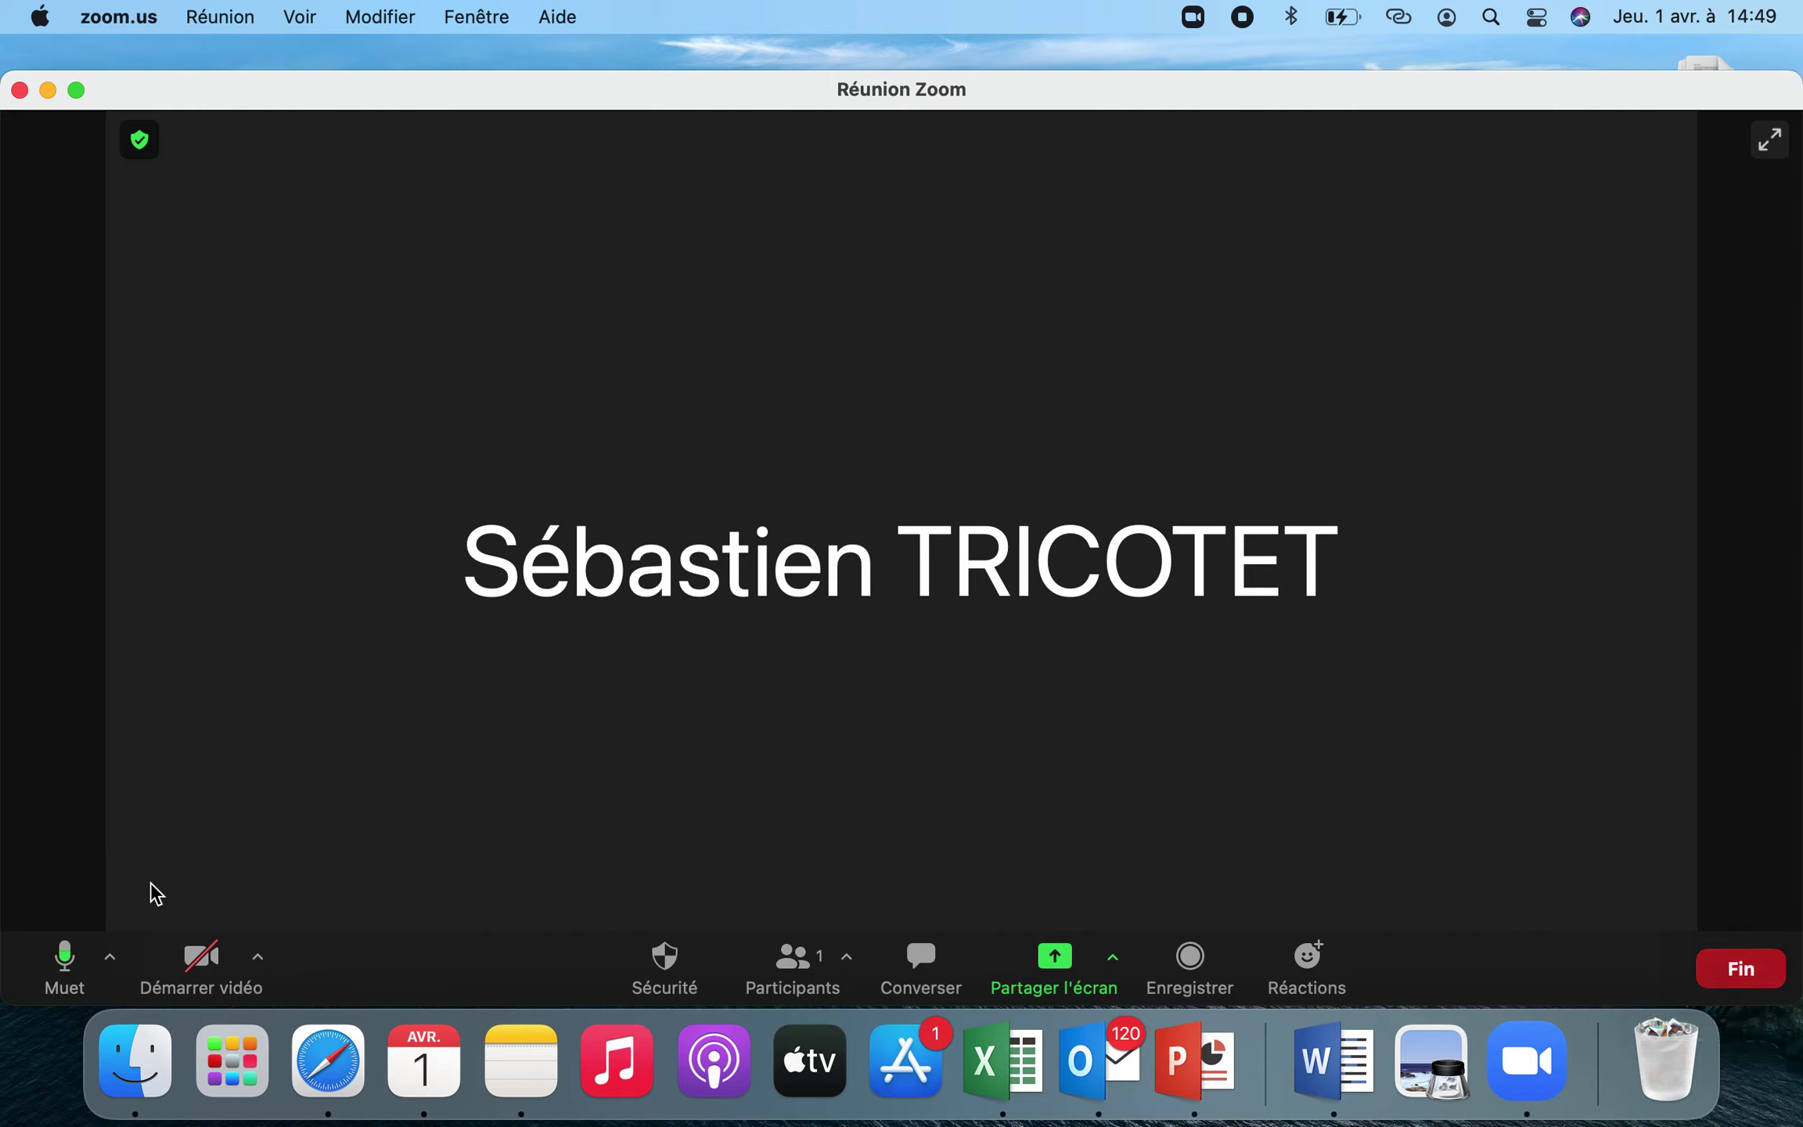
pyautogui.click(69, 973)
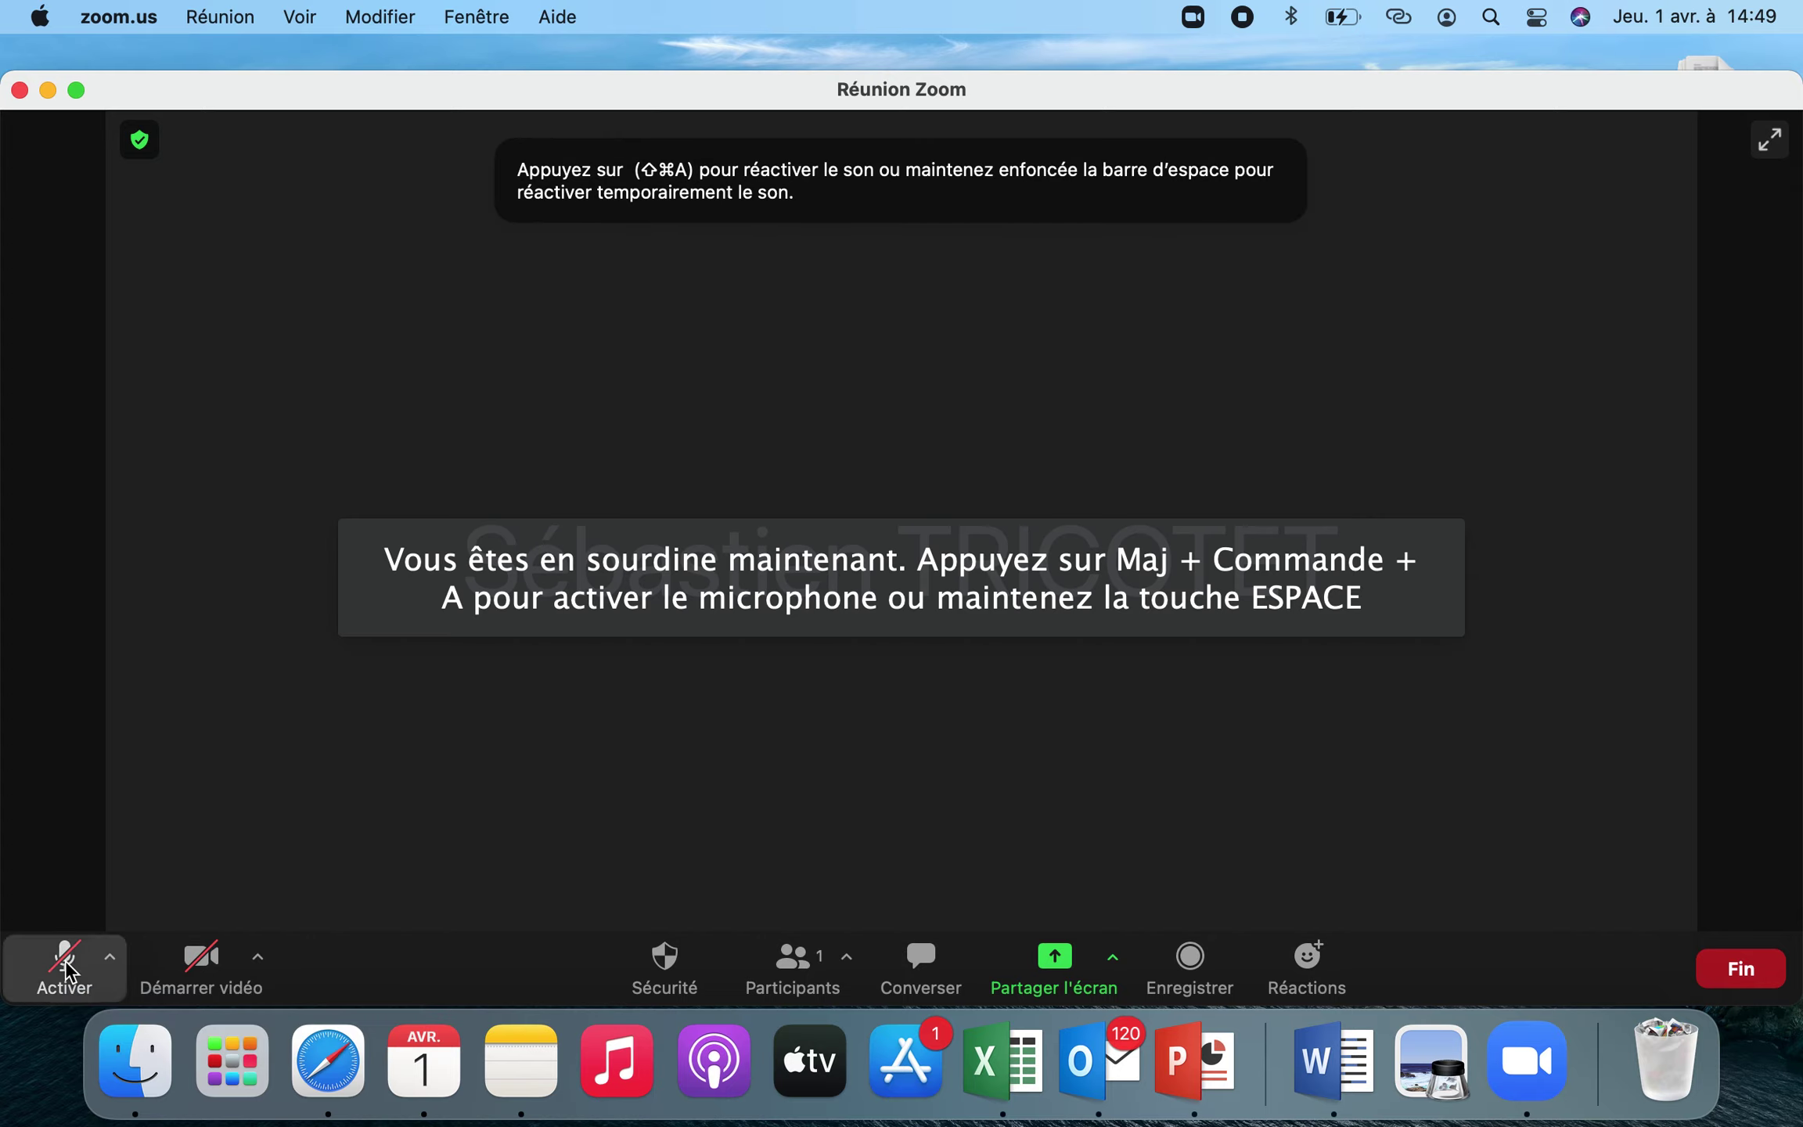
pyautogui.click(69, 973)
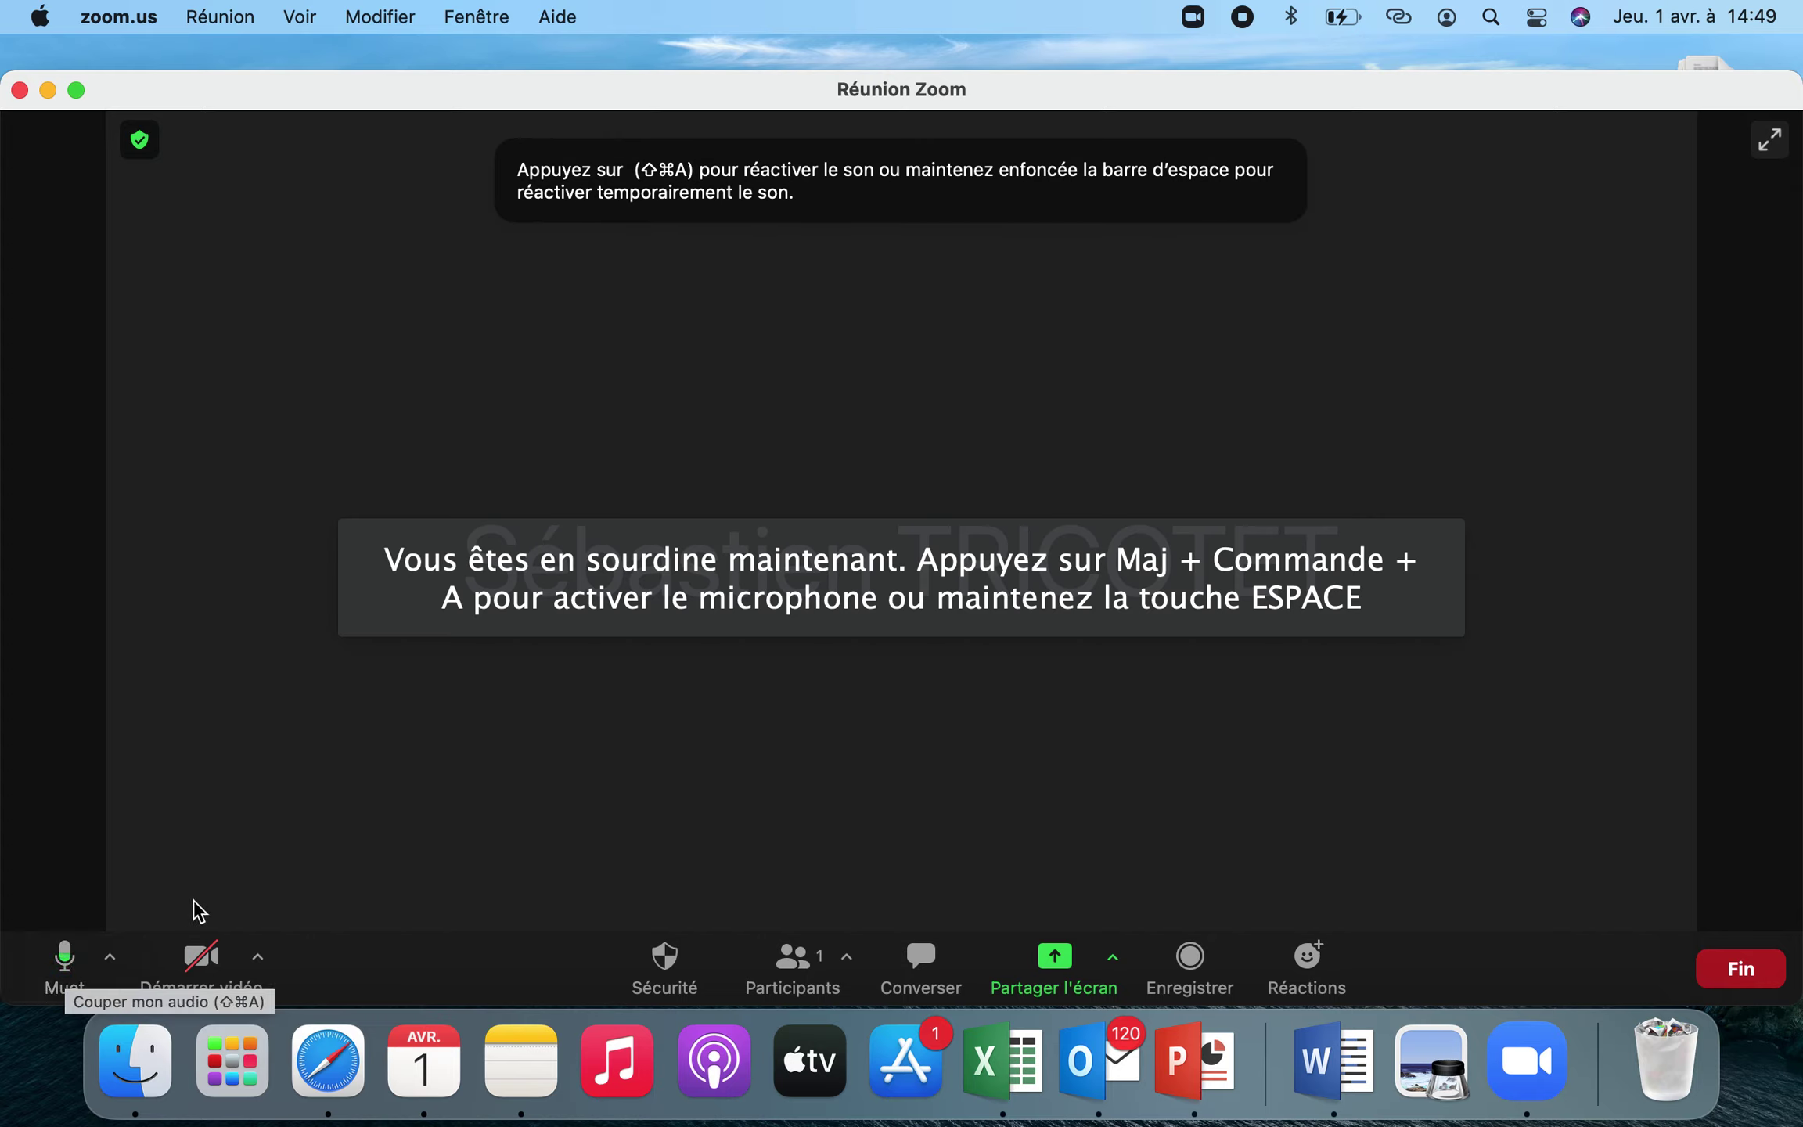
pyautogui.click(207, 969)
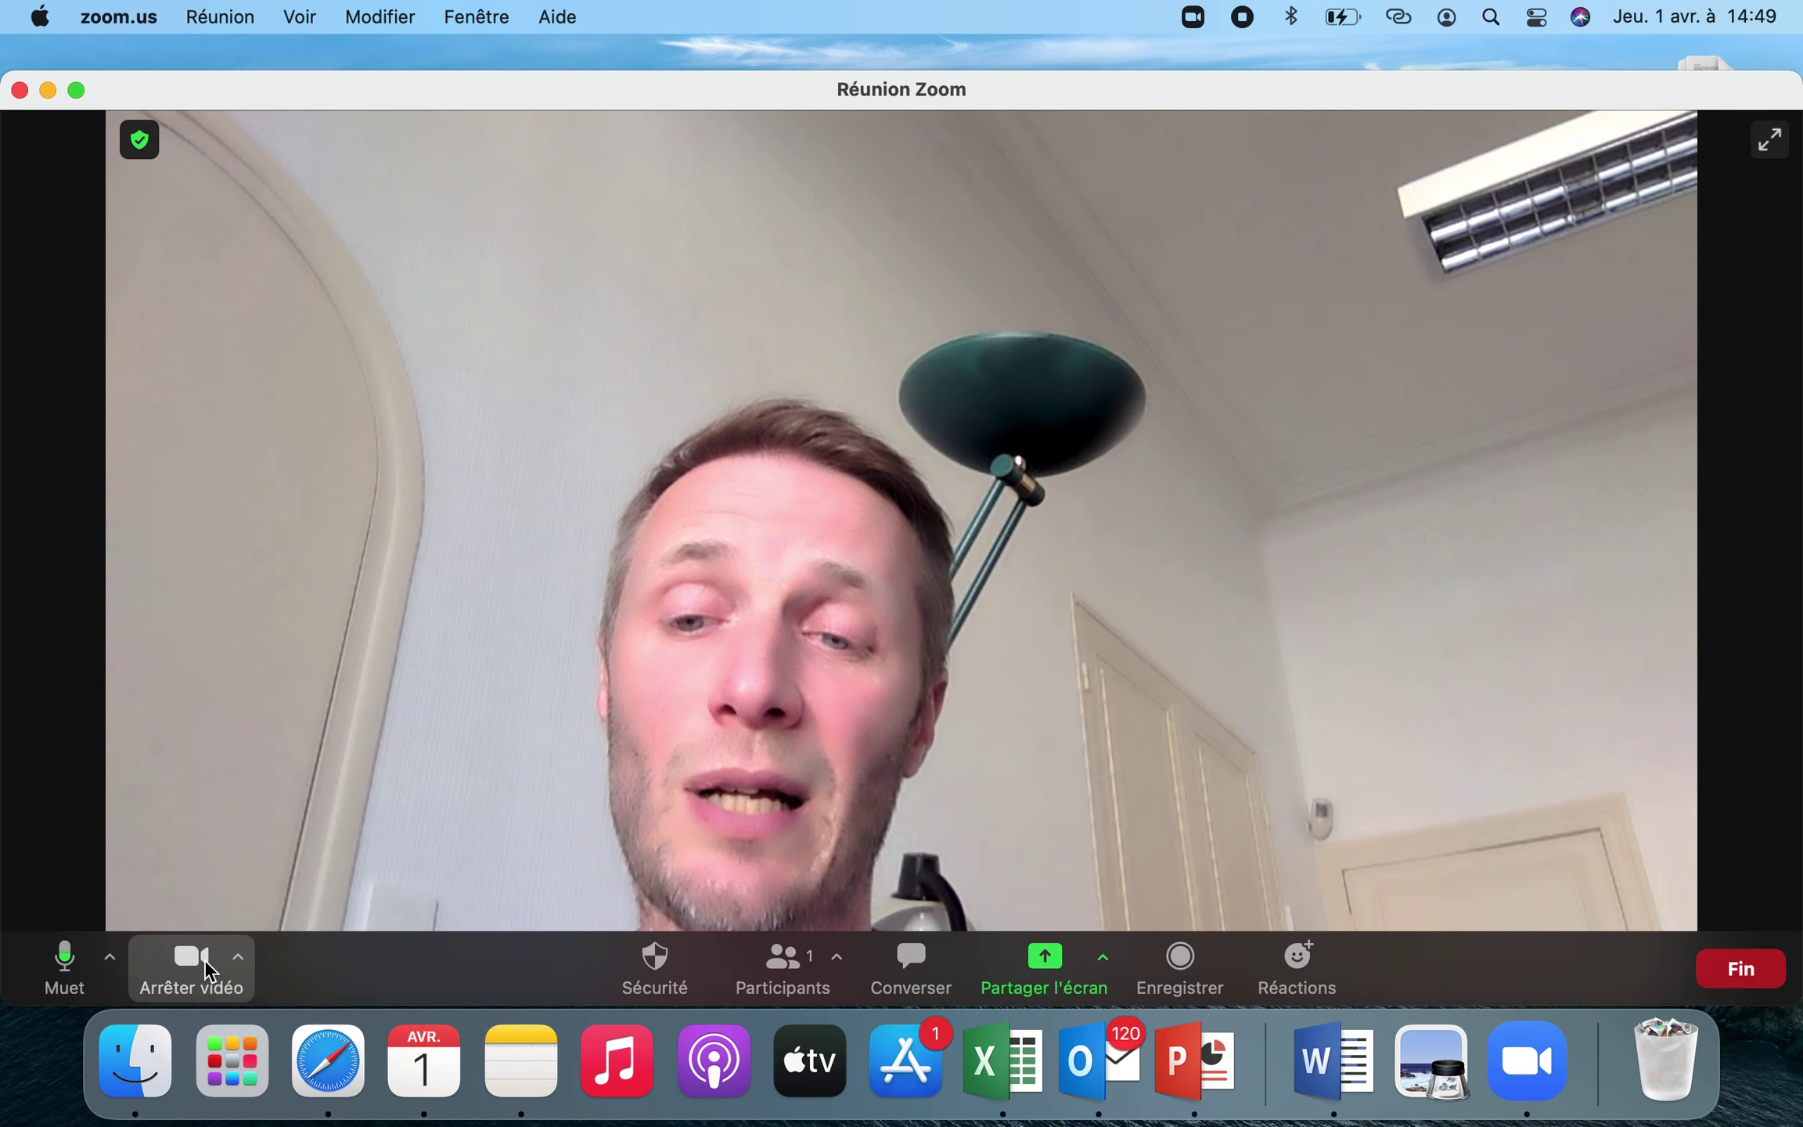
pyautogui.click(207, 969)
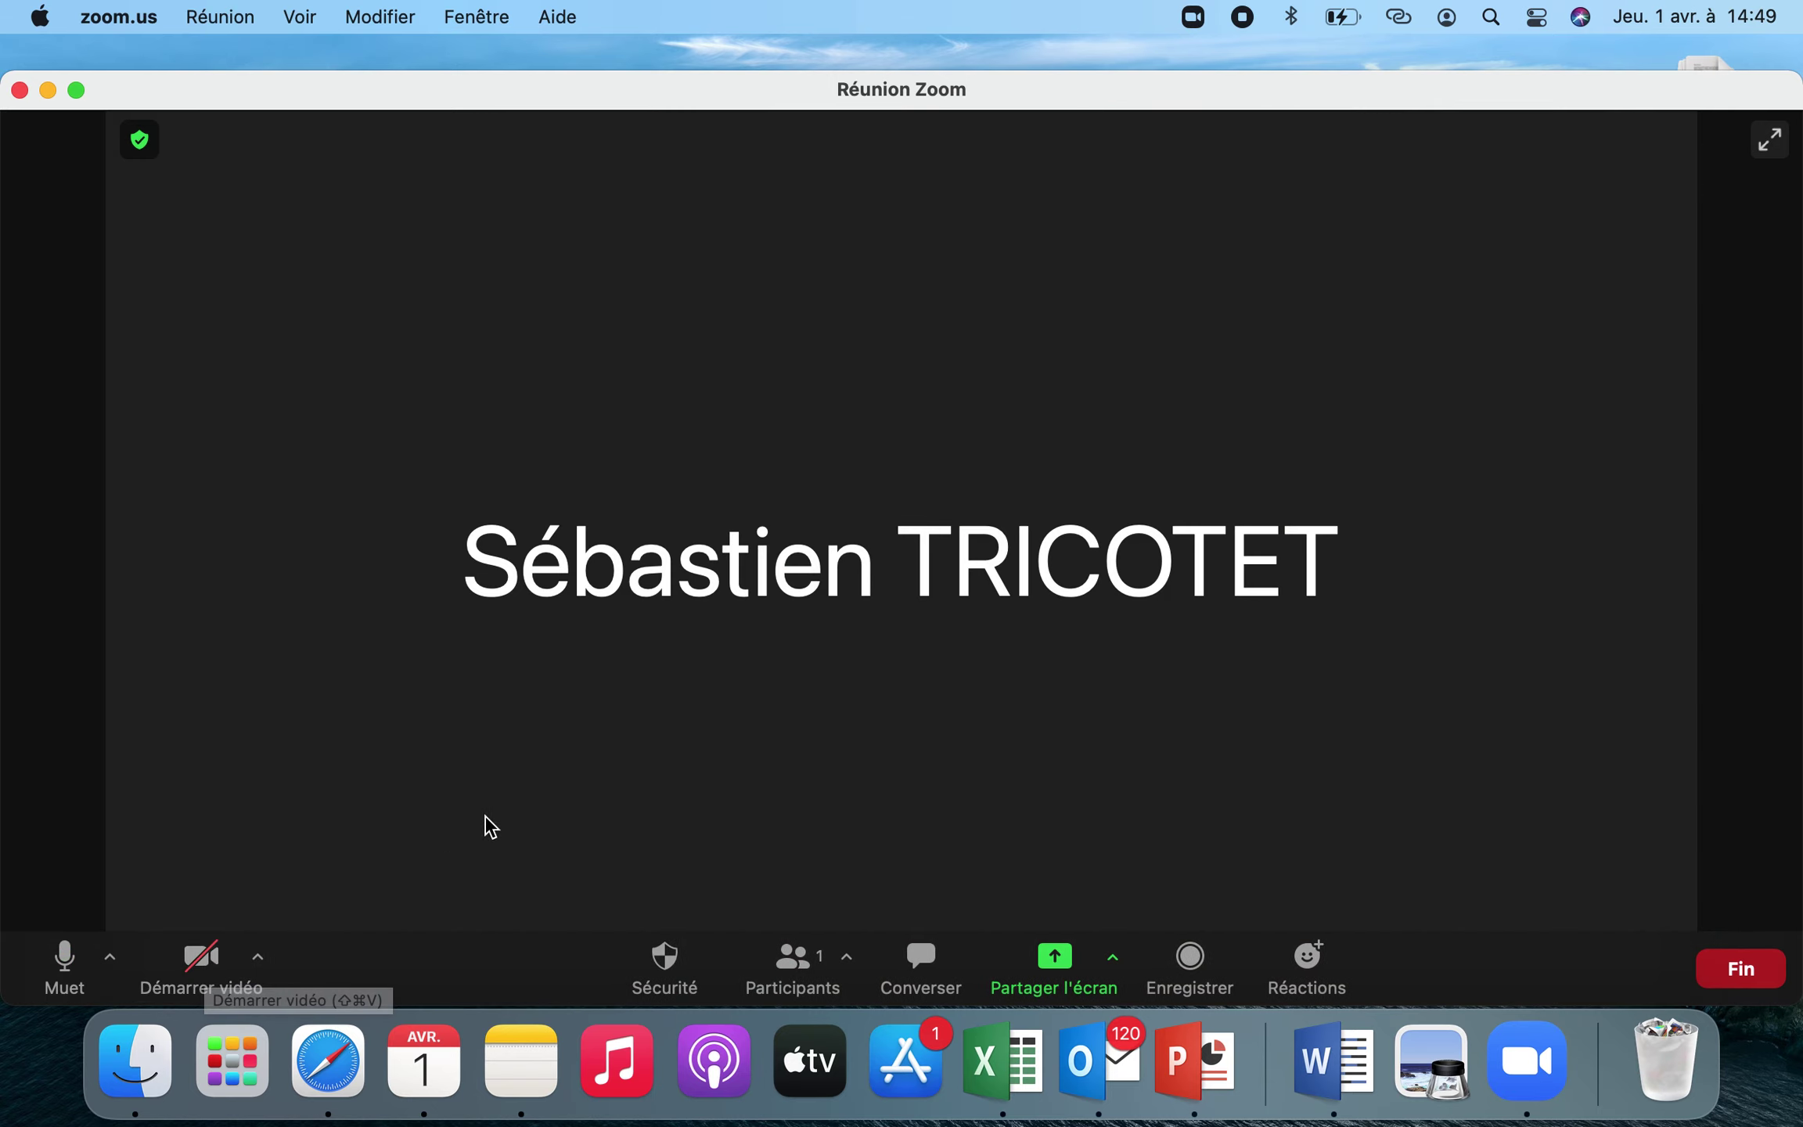
# Show the participants panel listing the host as the only participant
pyautogui.click(808, 967)
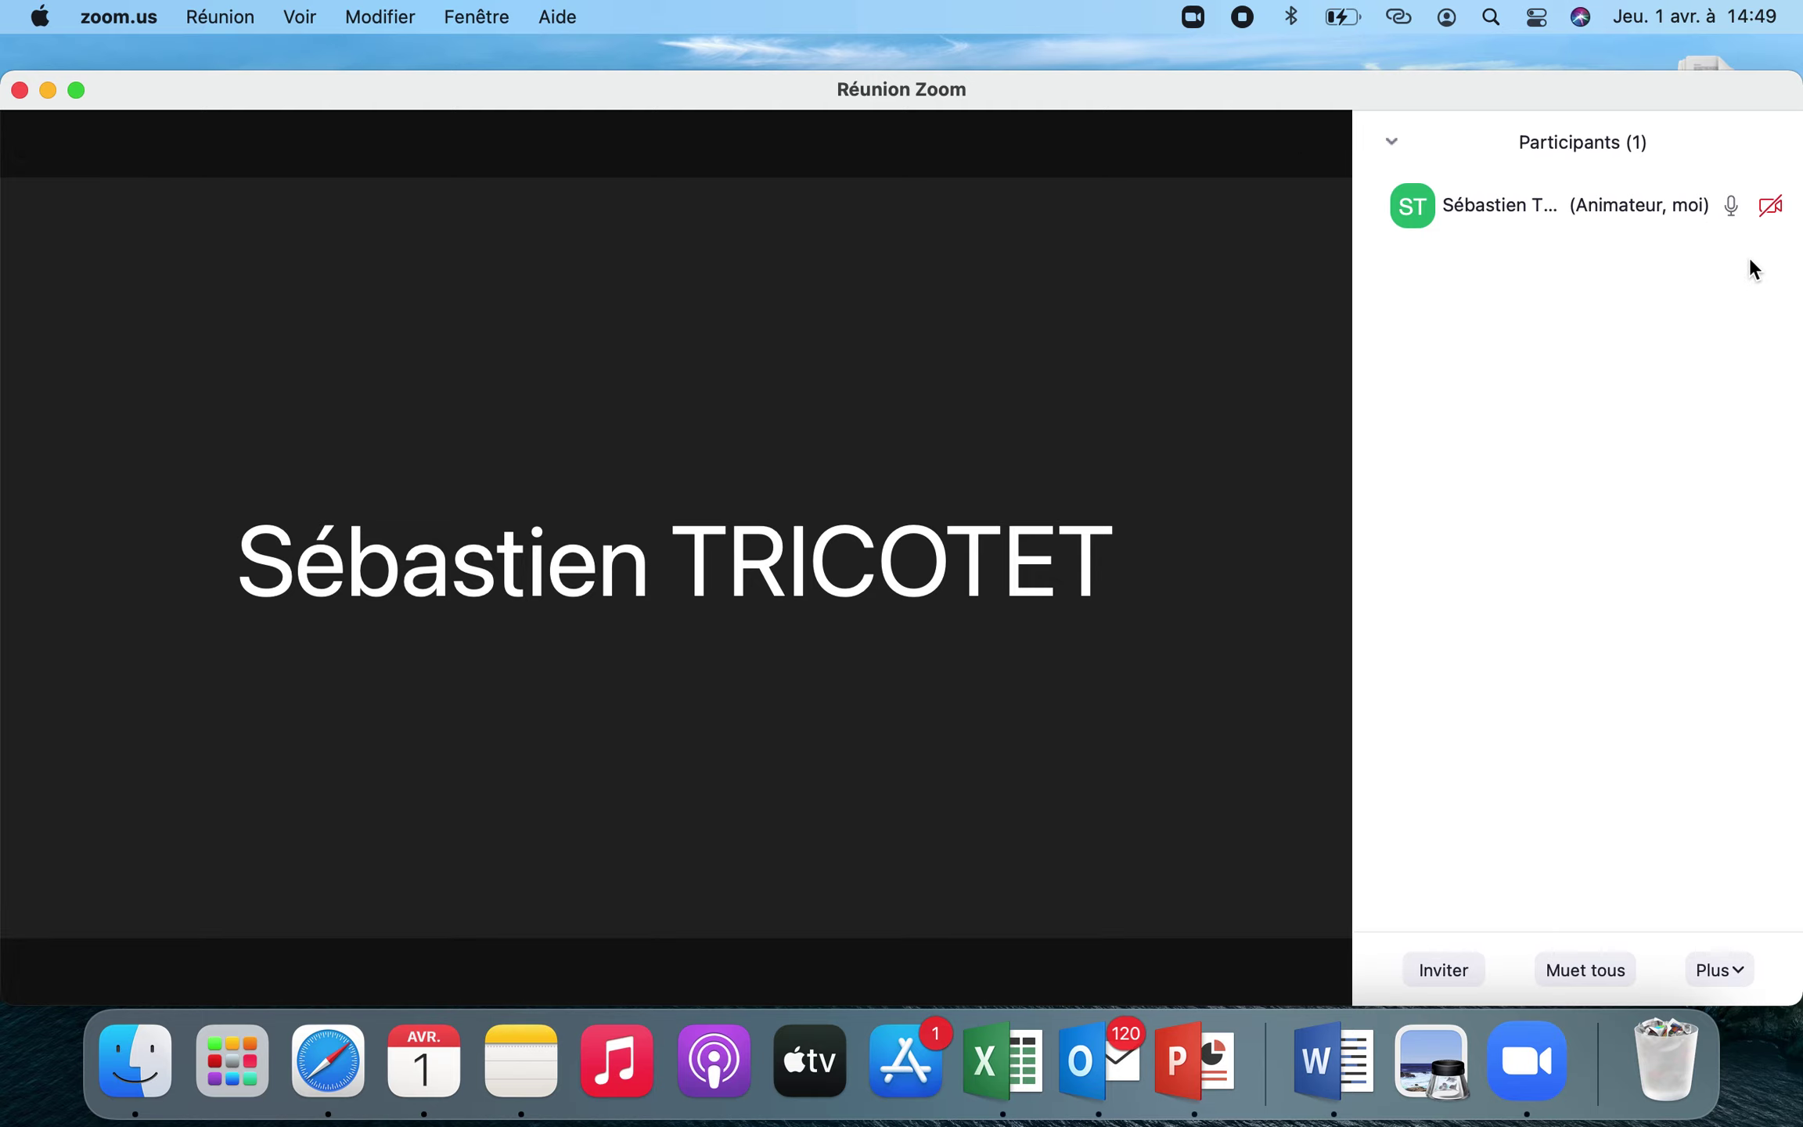
pyautogui.moveTo(1666, 210)
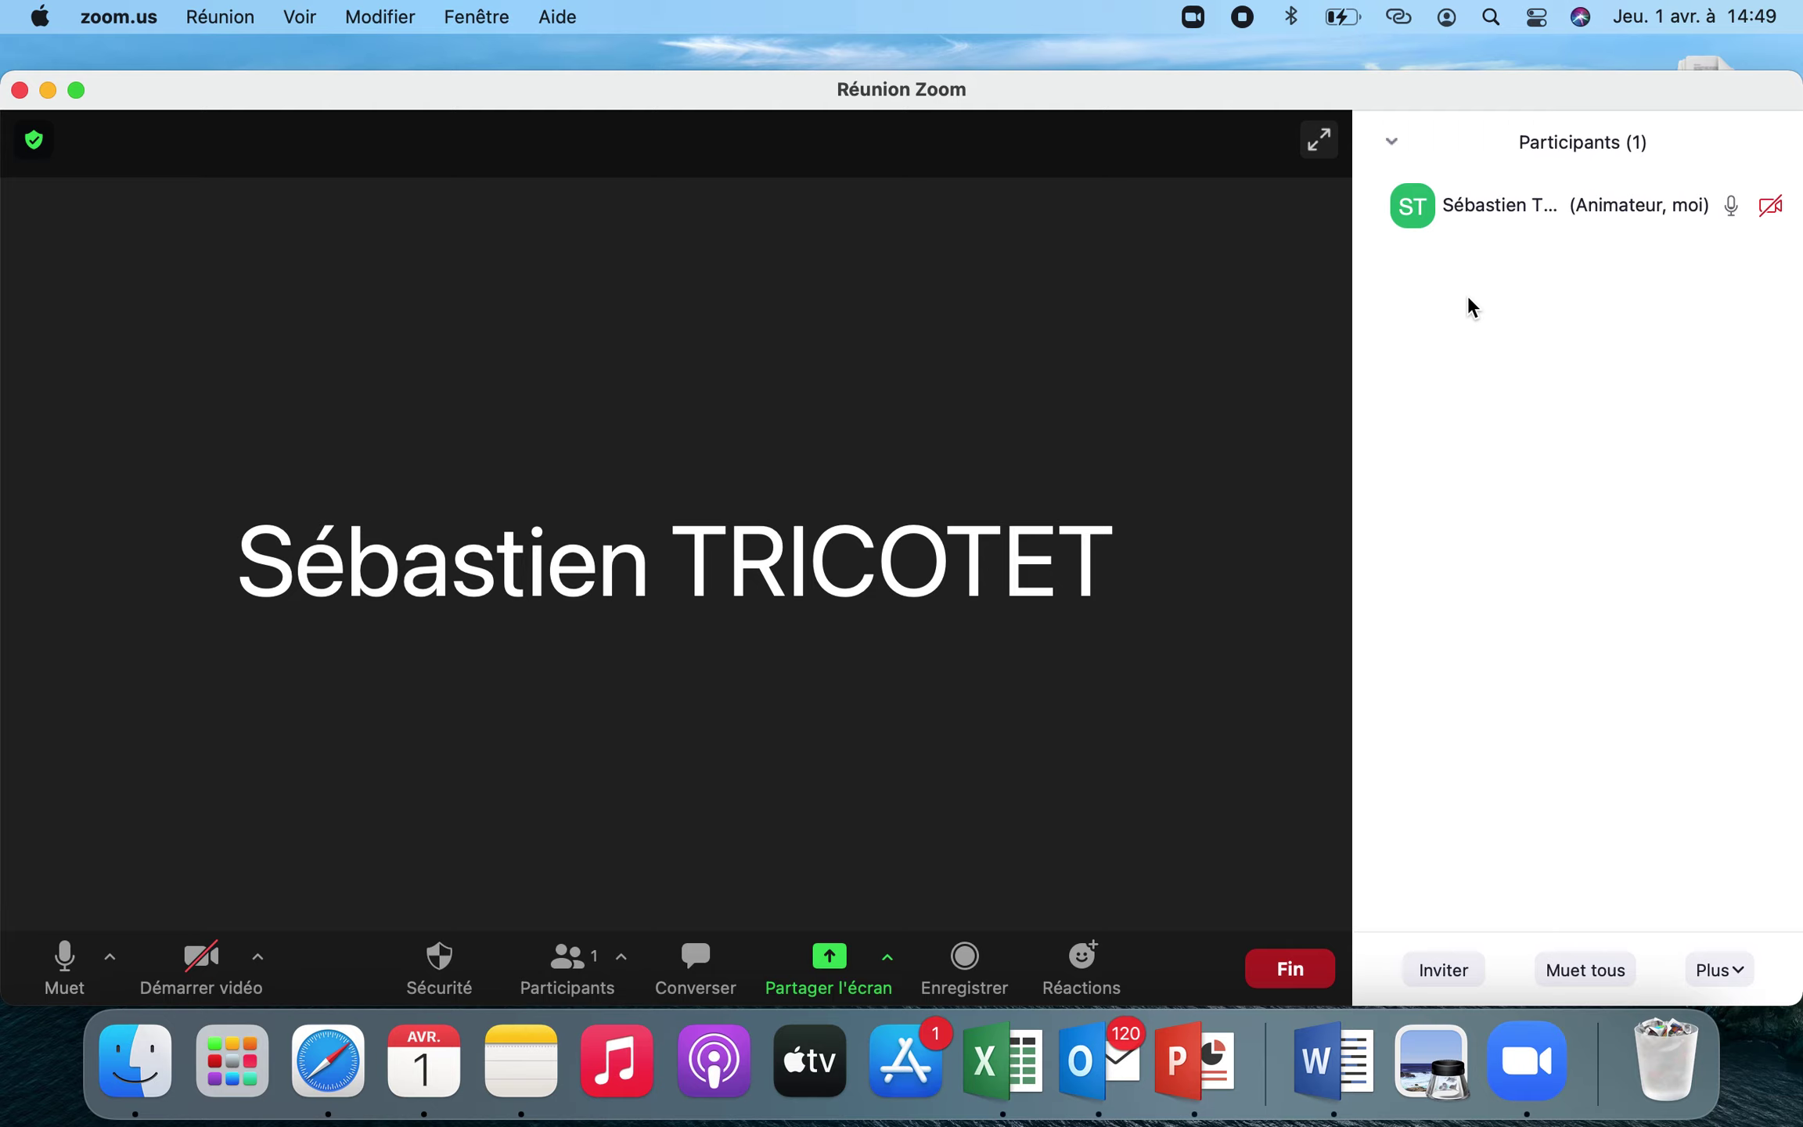
pyautogui.moveTo(1507, 239)
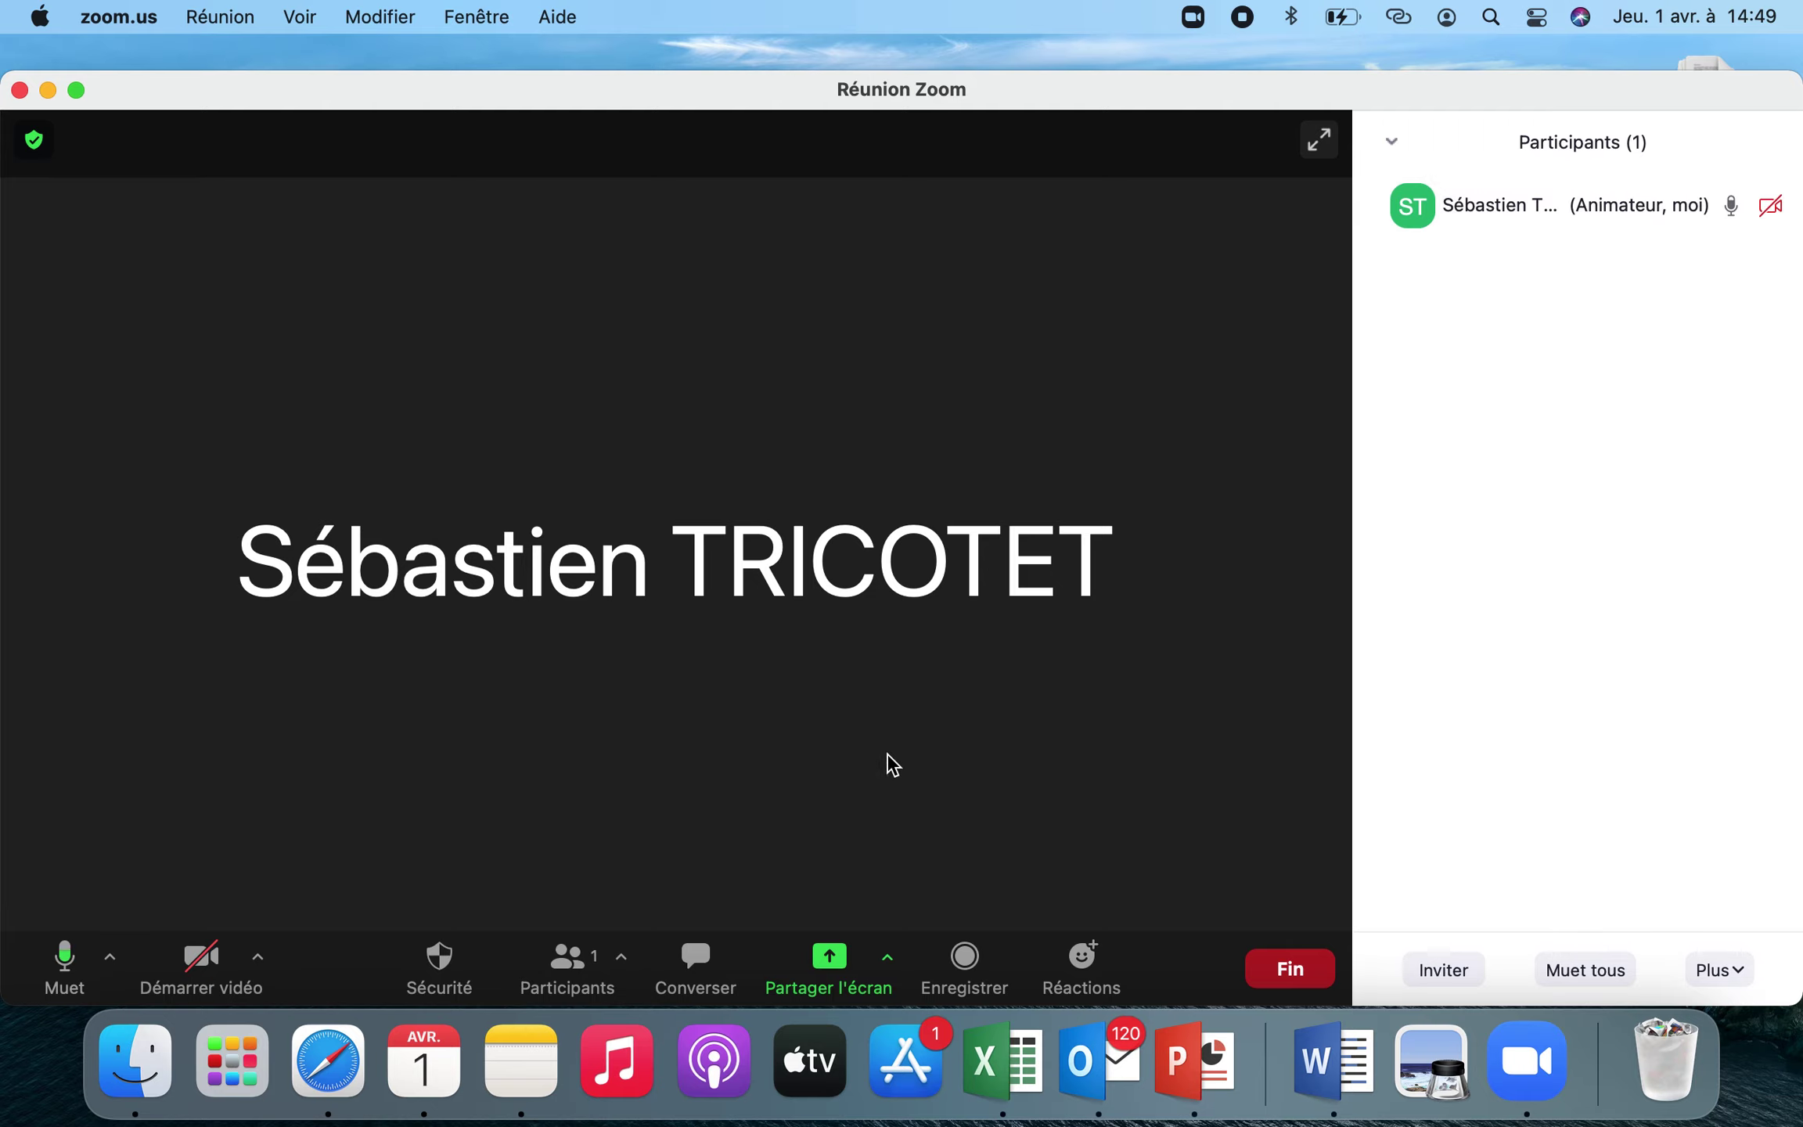